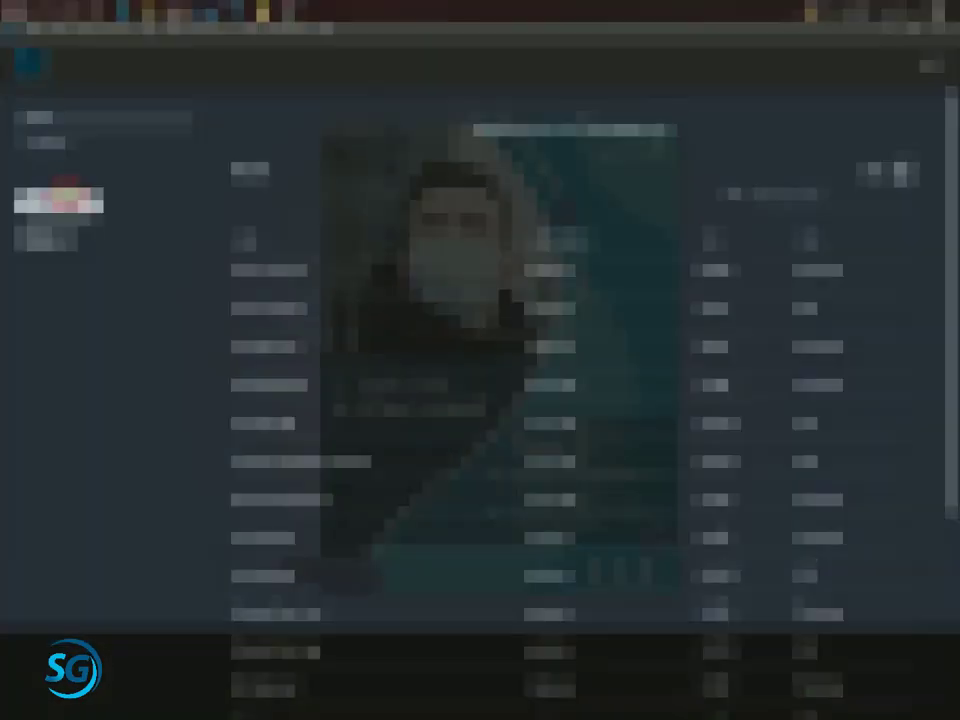
# Step: Set up a new 'Flayer Design' document at 2480 × 3508 px, 300 ppi, in CMYK colour mode
pyautogui.click(68, 202)
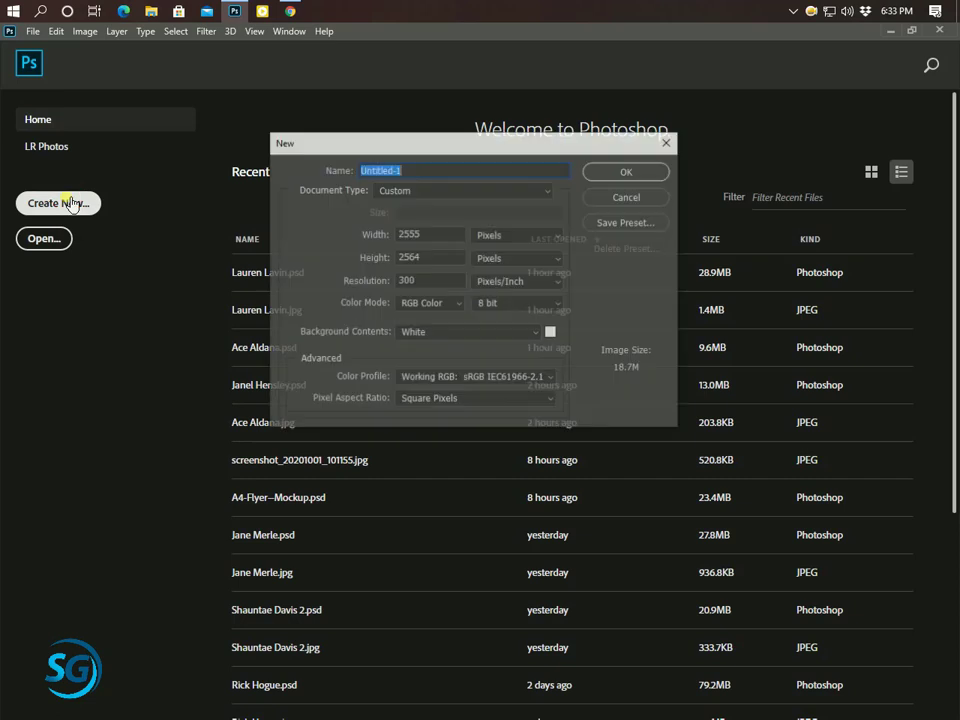
pyautogui.write('Flayer')
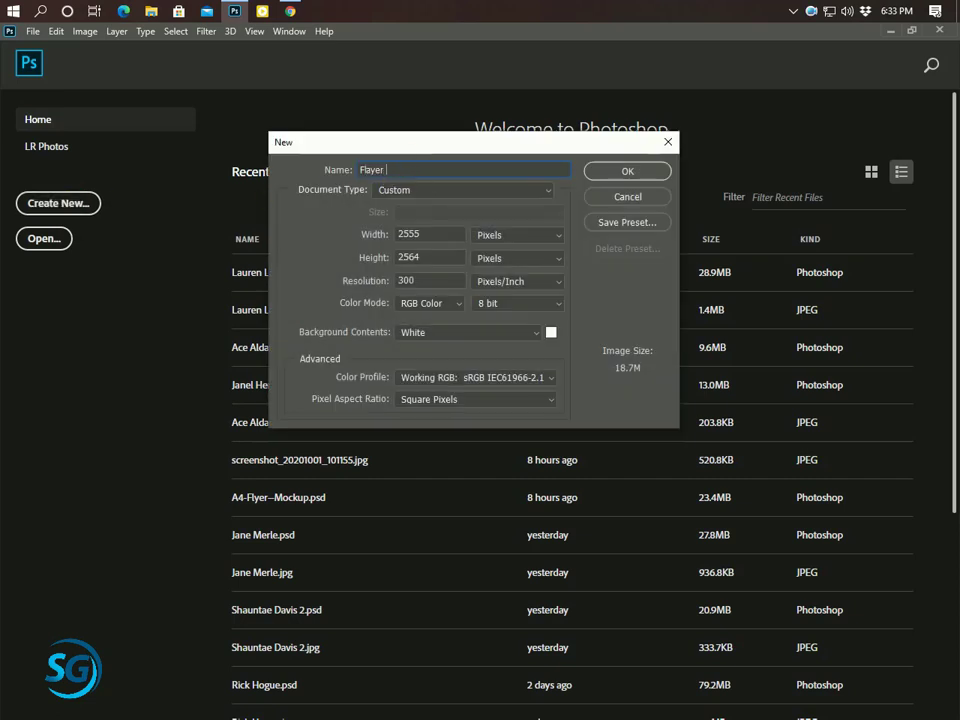
pyautogui.write('sign')
pyautogui.click(378, 241)
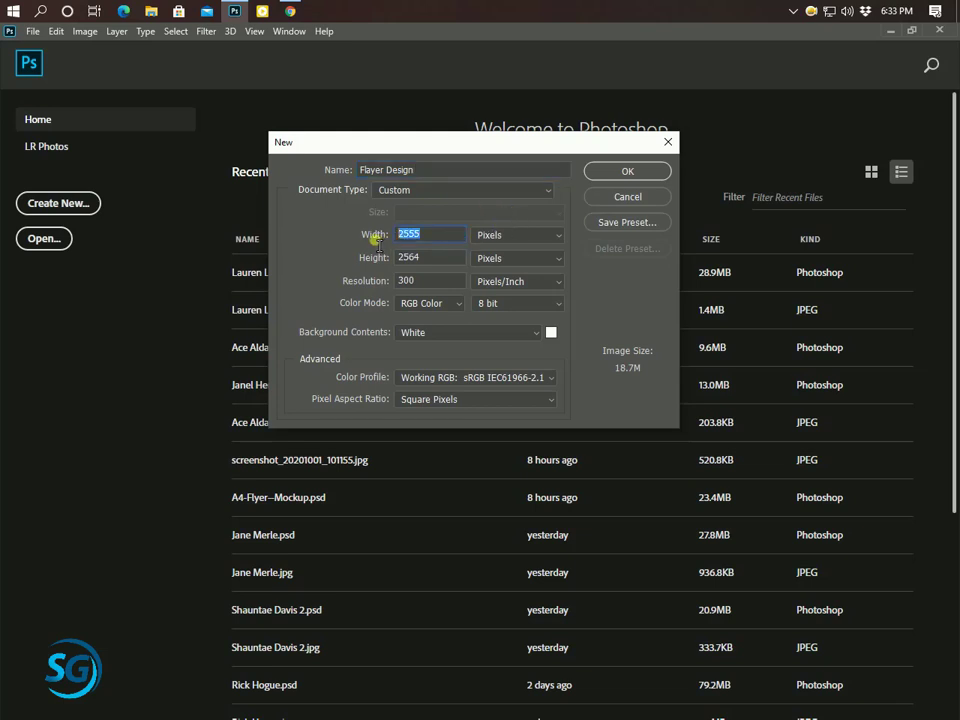
pyautogui.write('2480')
pyautogui.click(337, 260)
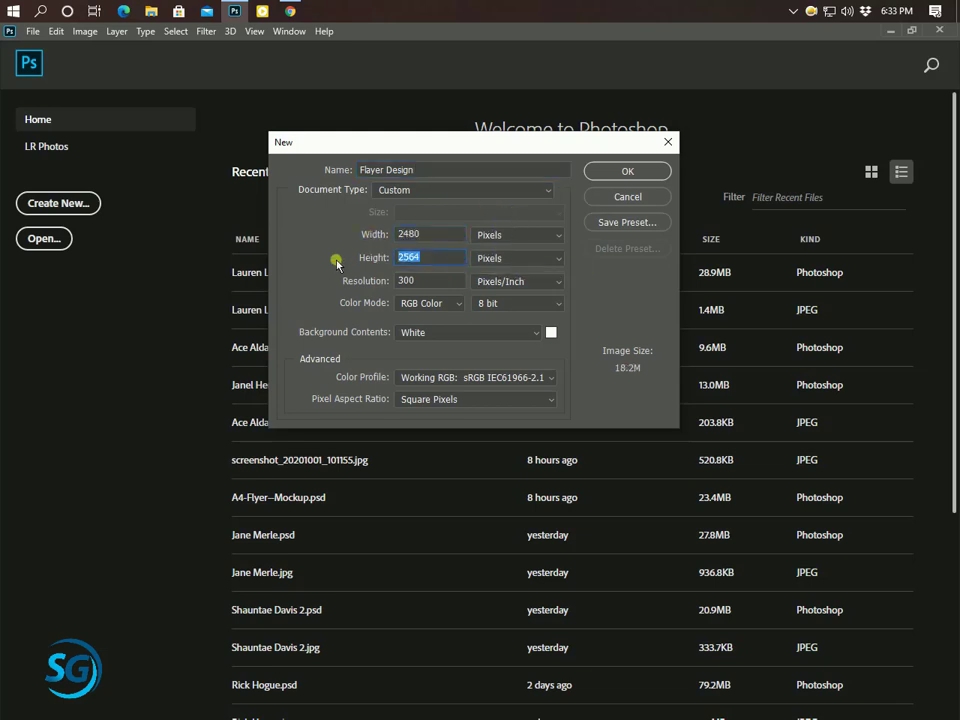
pyautogui.write('0')
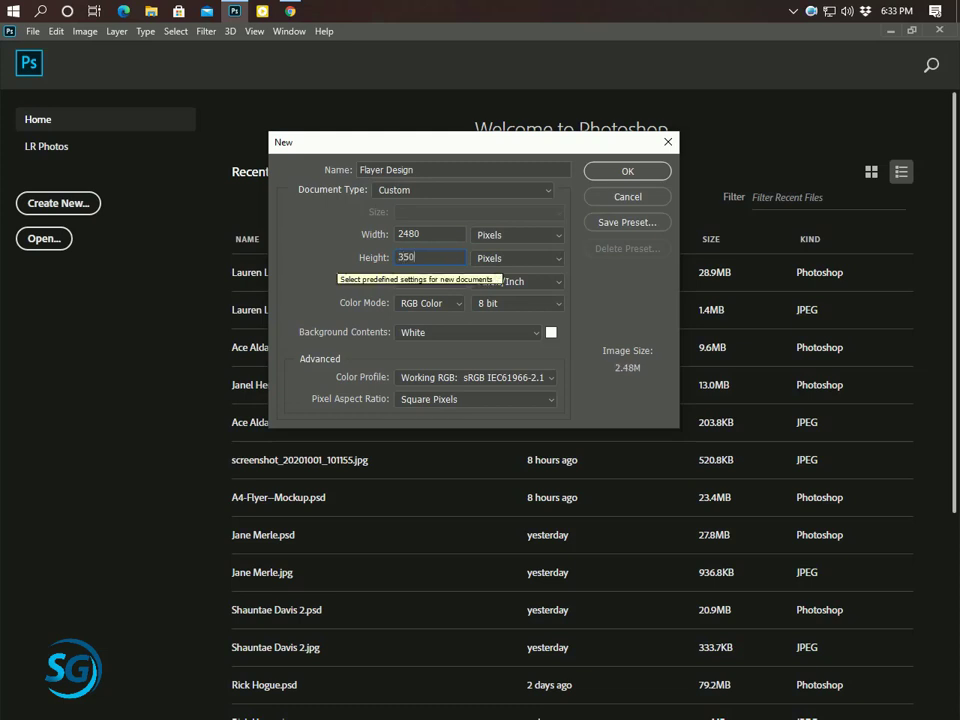
pyautogui.write('8')
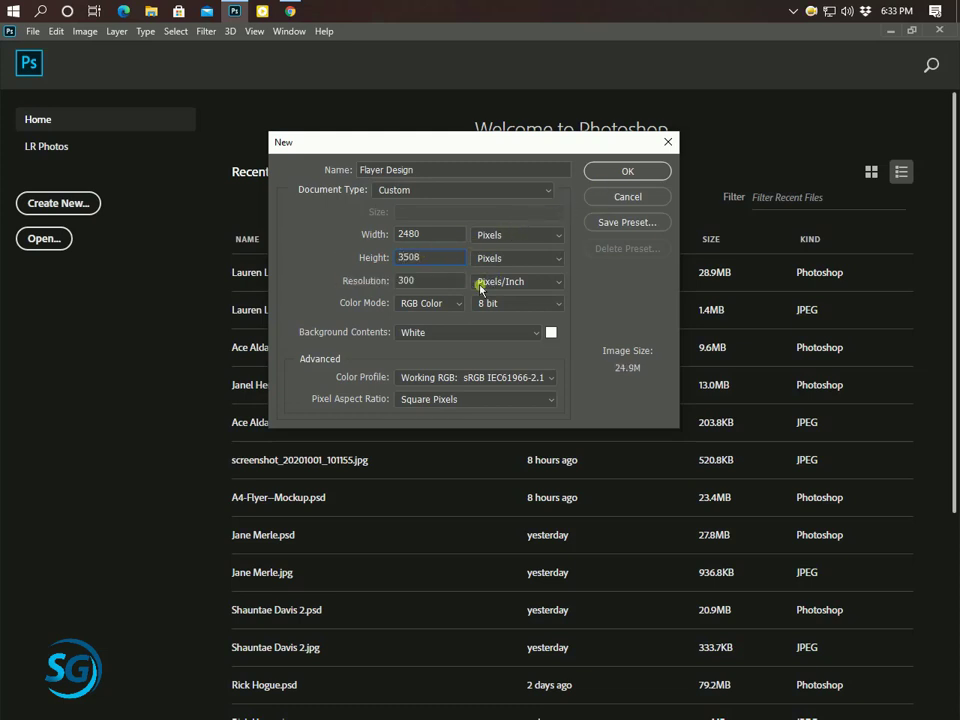
pyautogui.click(438, 304)
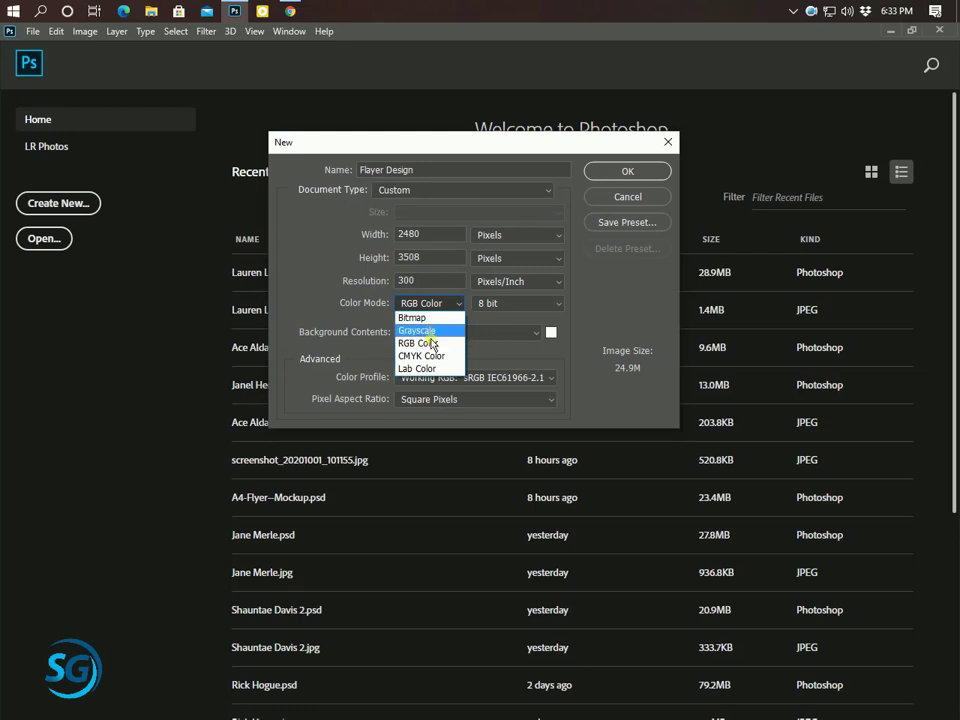
pyautogui.click(421, 356)
pyautogui.click(606, 168)
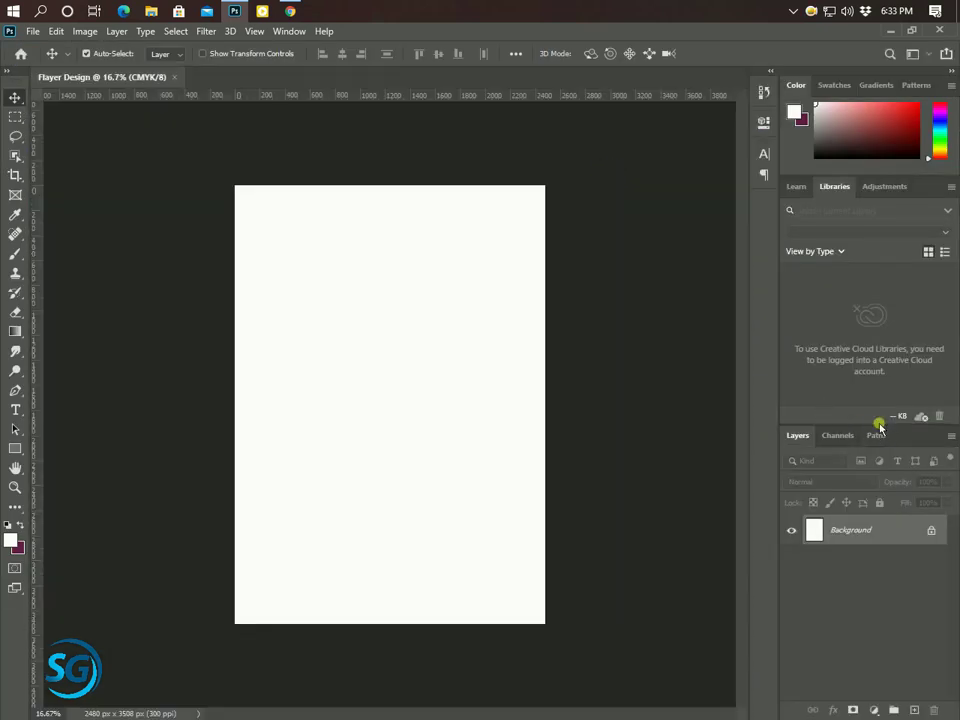
# Step: Draw a rectangle covering the entire page with the Rectangle Tool
pyautogui.moveTo(886, 434); pyautogui.dragTo(873, 216)
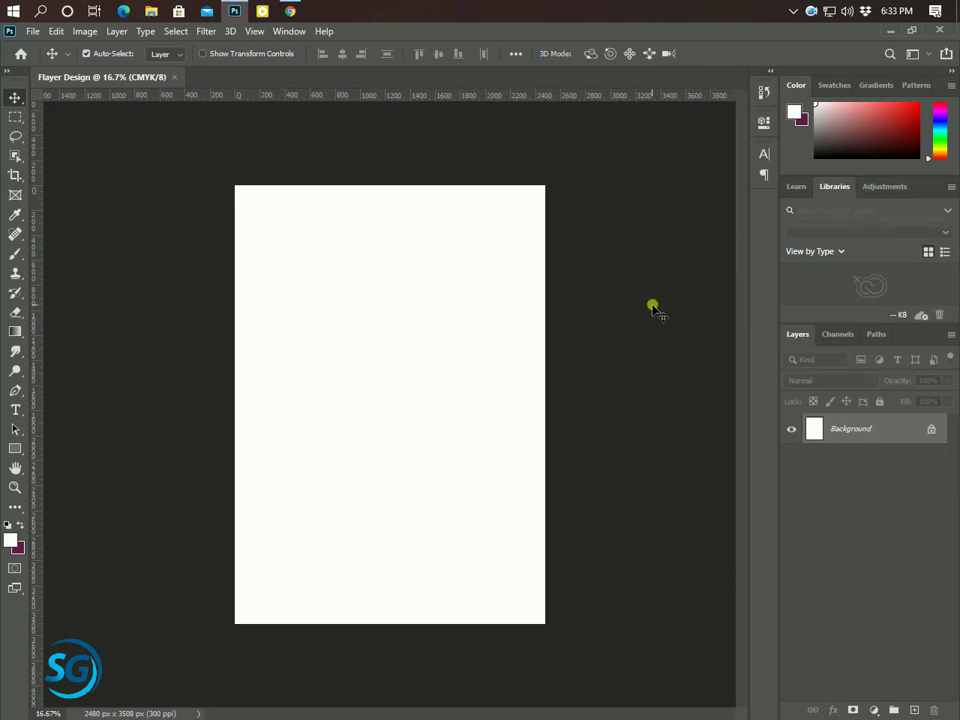
pyautogui.rightClick(17, 451)
pyautogui.click(60, 447)
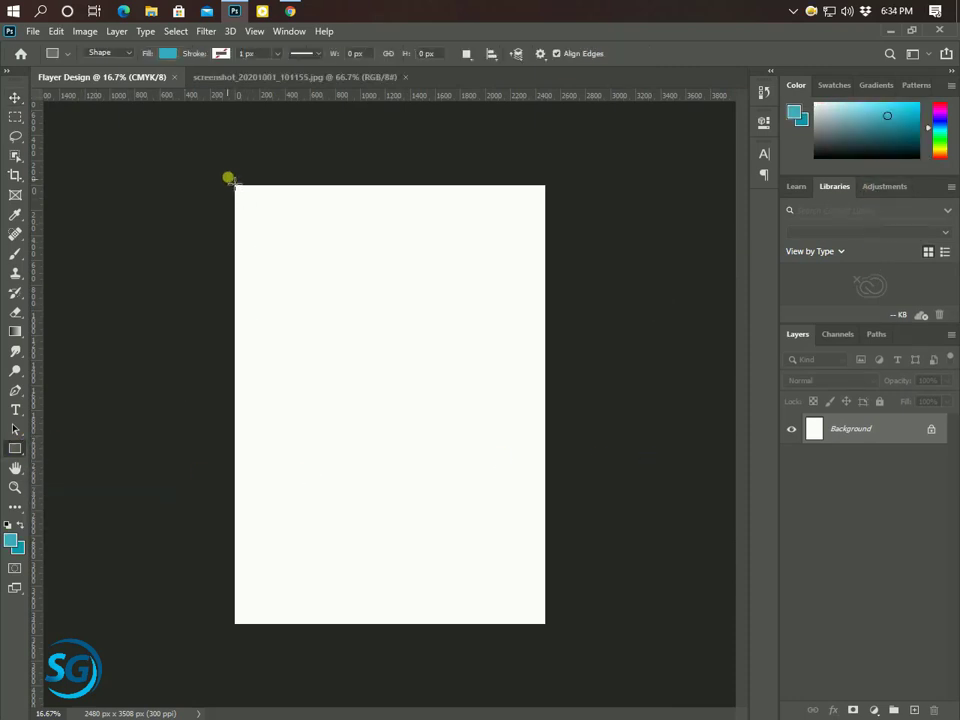
pyautogui.moveTo(229, 178); pyautogui.dragTo(555, 634)
# Step: Fill the rectangle with deep teal #0d99b4 and add an empty layer above it
pyautogui.click(726, 116)
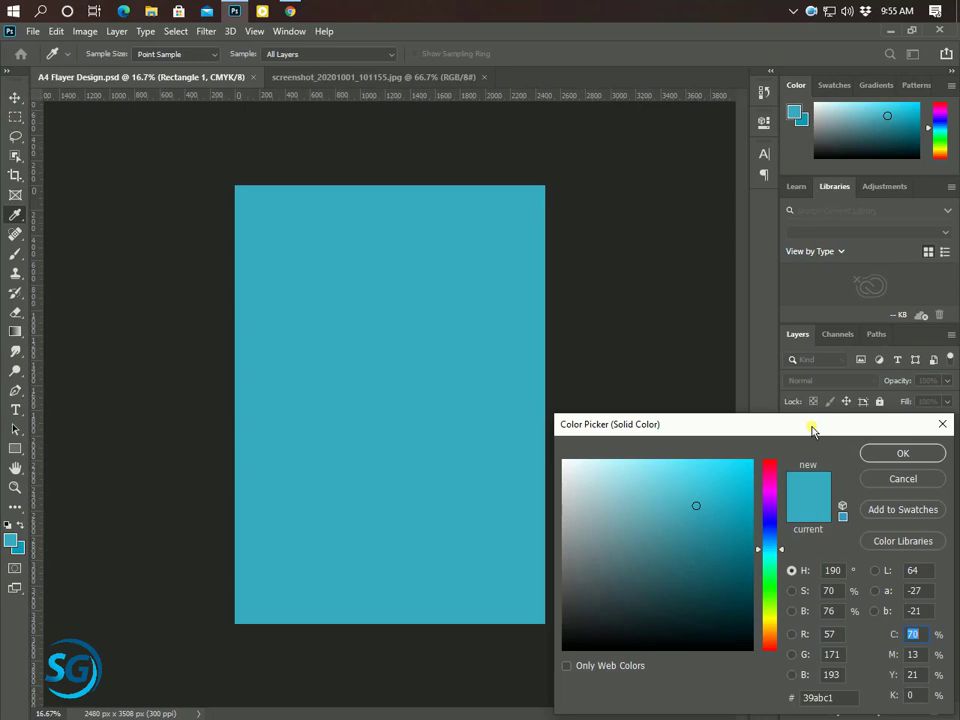
pyautogui.moveTo(812, 430); pyautogui.dragTo(712, 182)
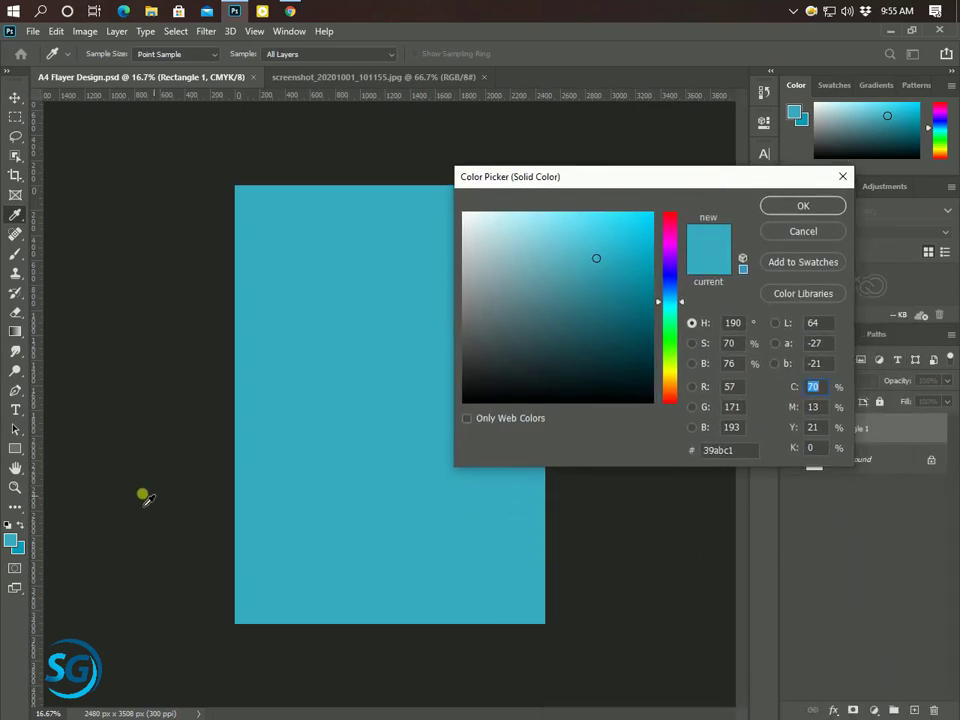
pyautogui.click(31, 543)
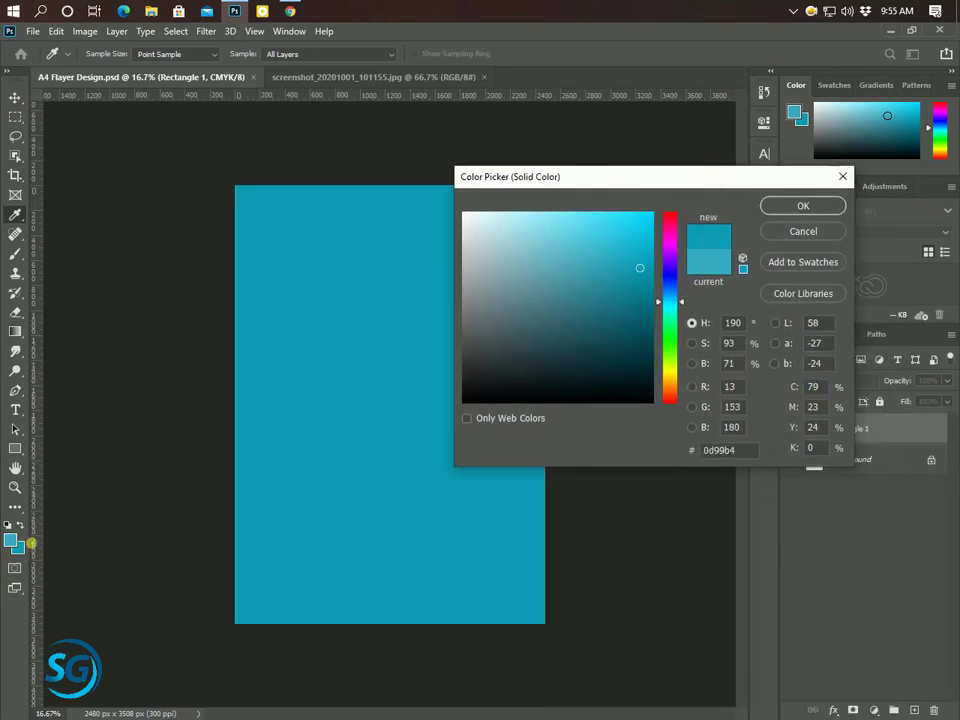
pyautogui.click(800, 207)
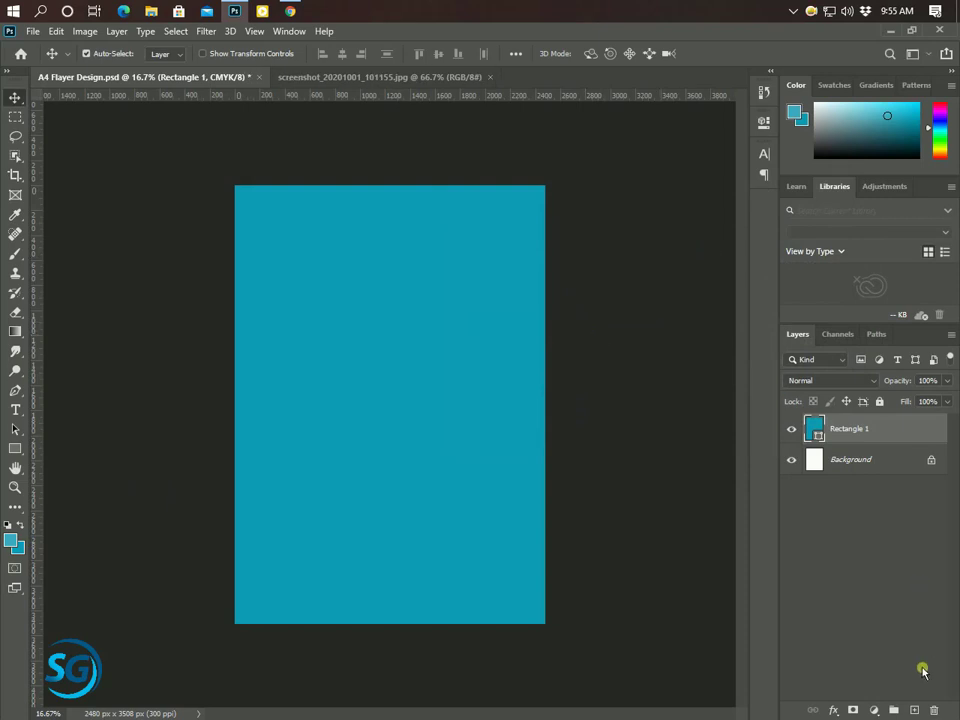
pyautogui.click(915, 709)
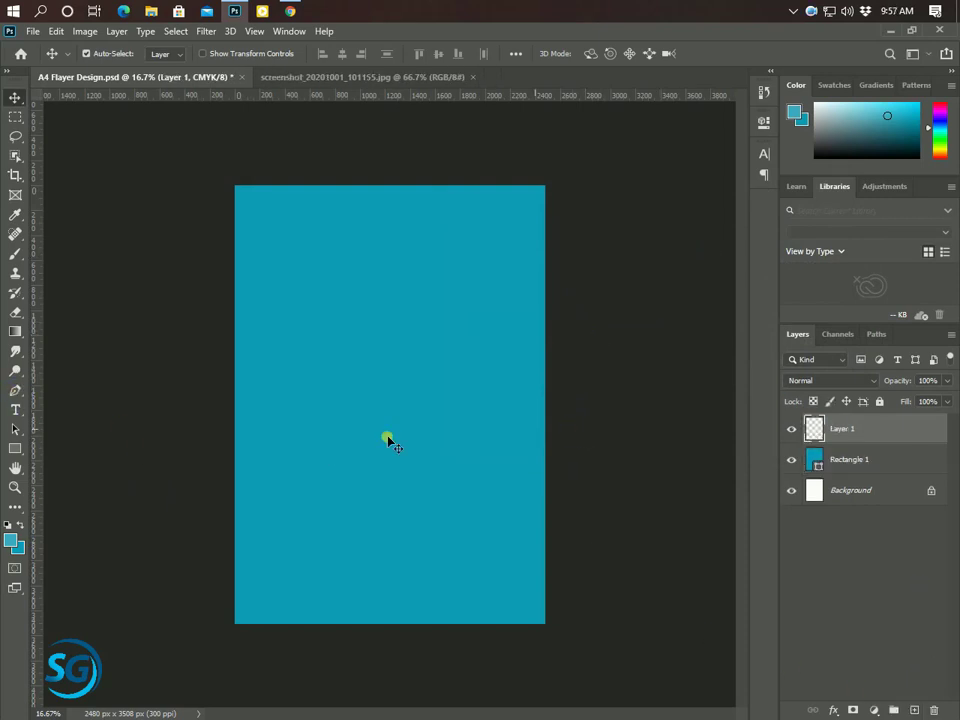
# Step: Pen-draw a closed shape over the page's left side with an S-curved right edge
pyautogui.click(15, 391)
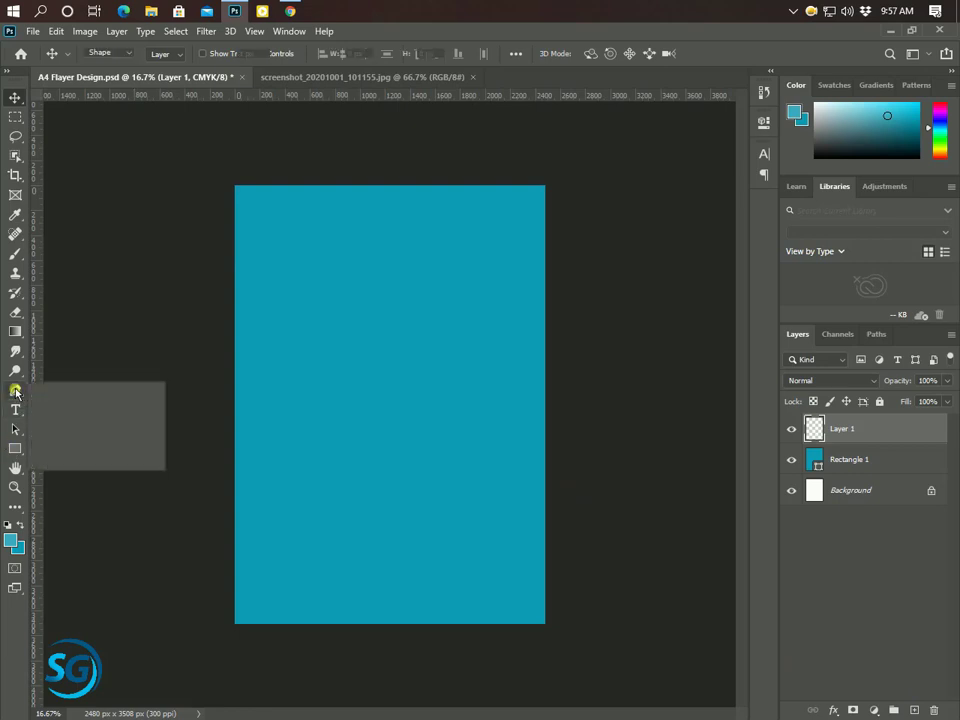
pyautogui.click(69, 391)
pyautogui.click(108, 52)
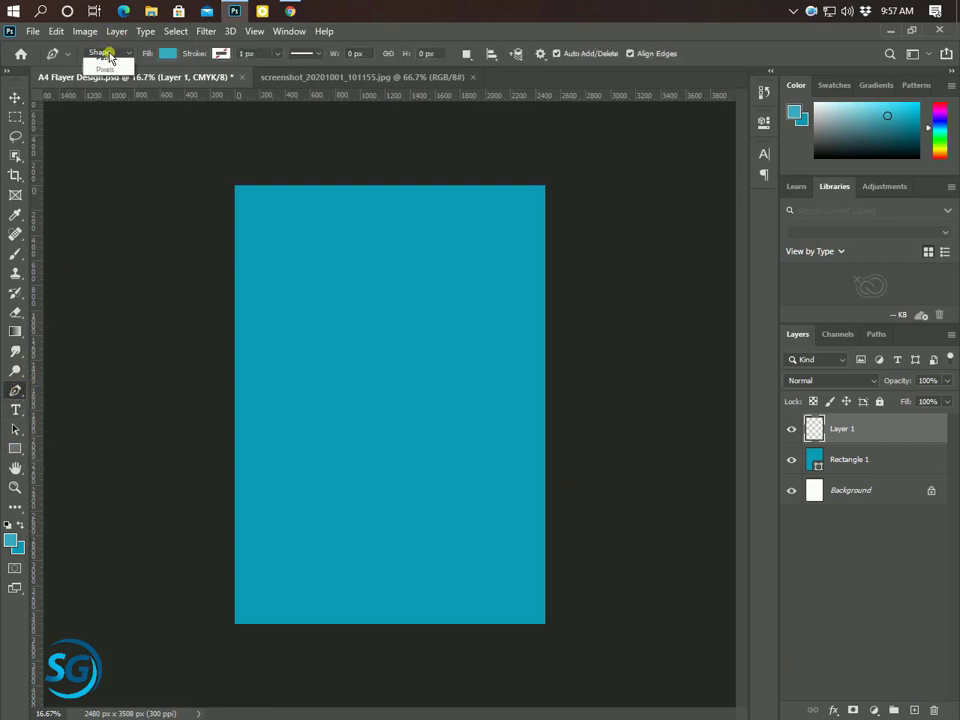
pyautogui.click(115, 66)
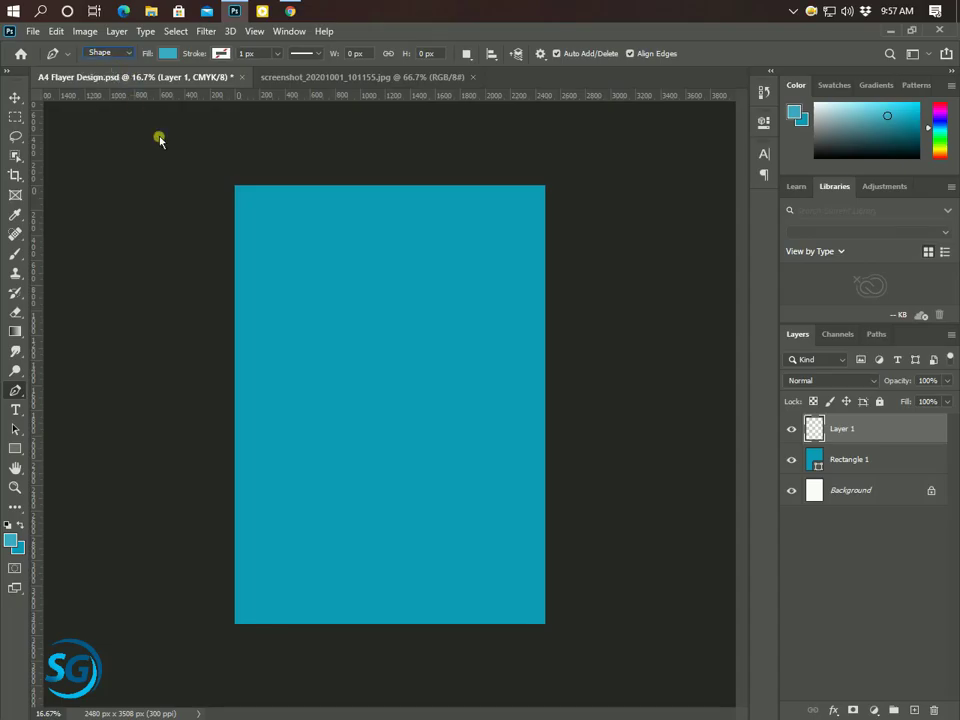
pyautogui.click(343, 179)
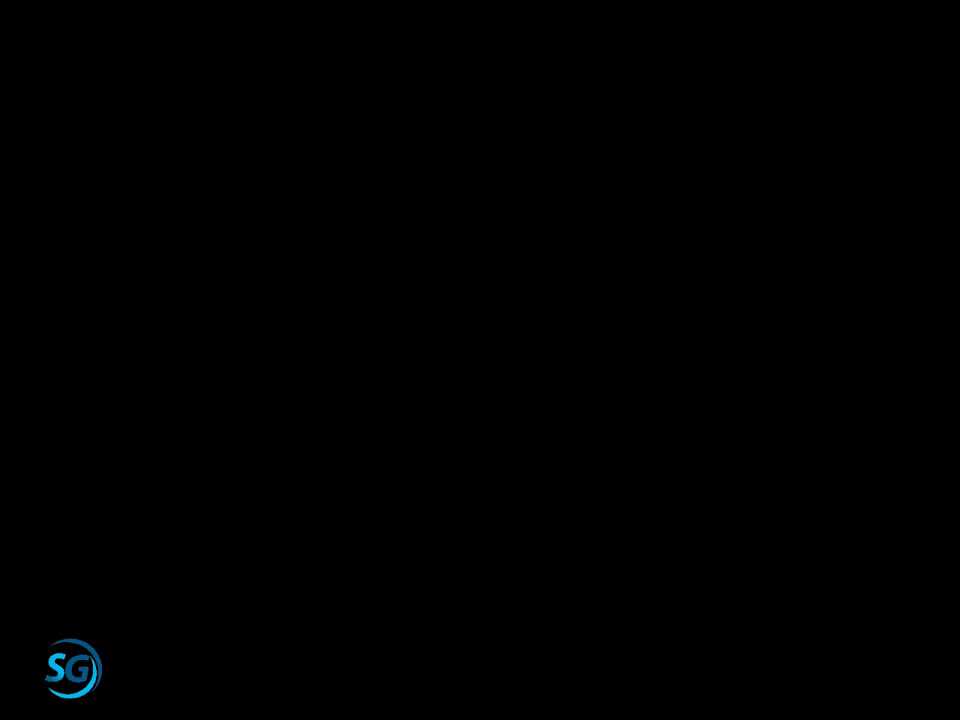
pyautogui.moveTo(321, 521); pyautogui.dragTo(83, 710)
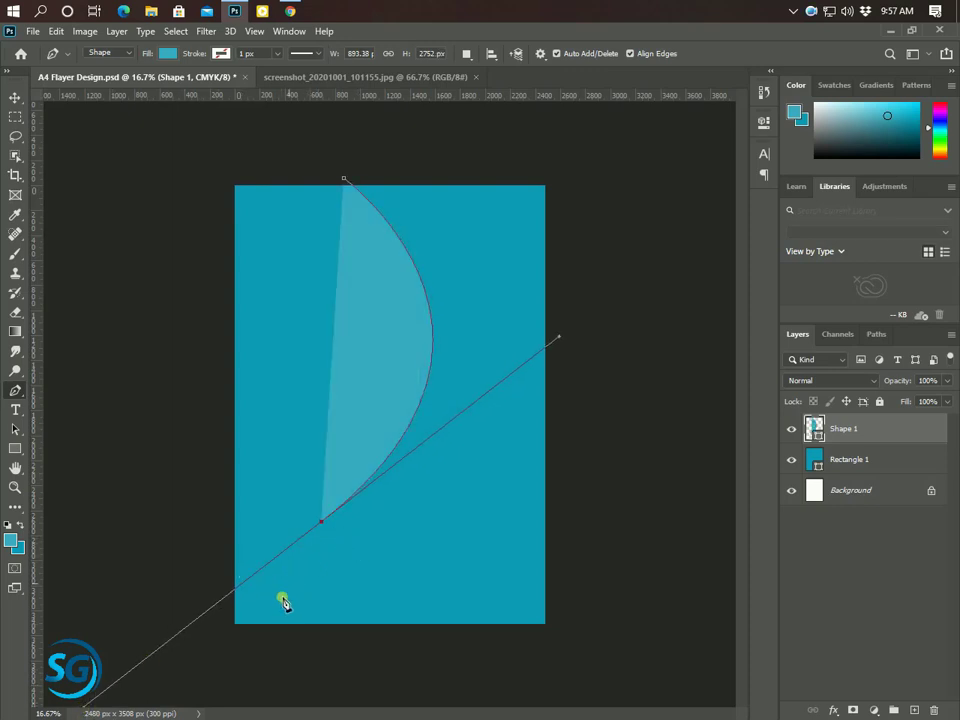
pyautogui.click(320, 524)
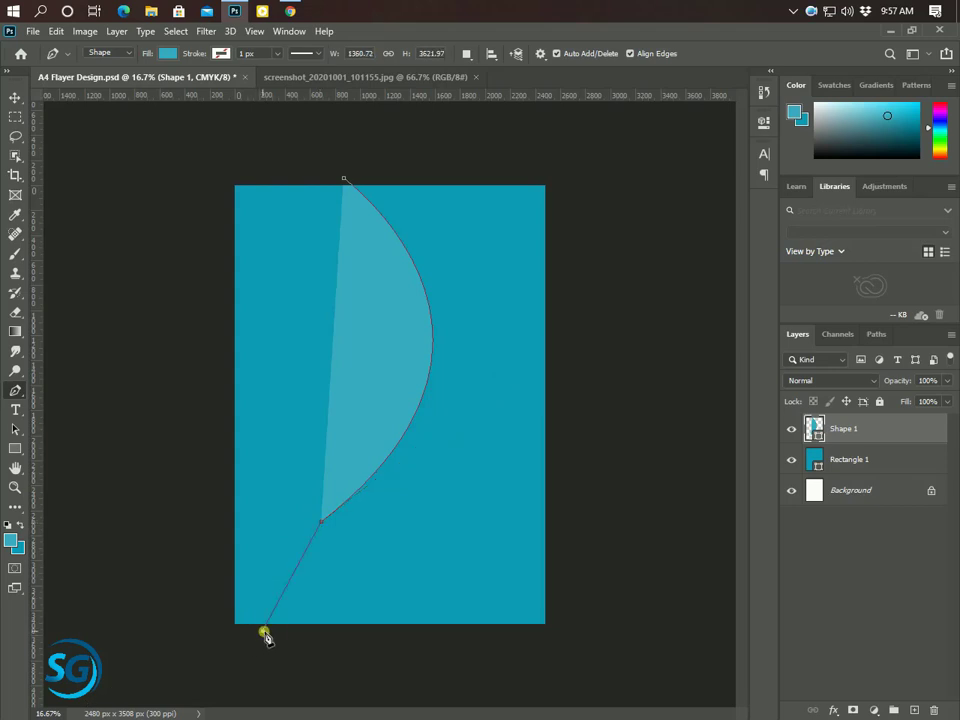
pyautogui.moveTo(262, 631); pyautogui.dragTo(318, 650)
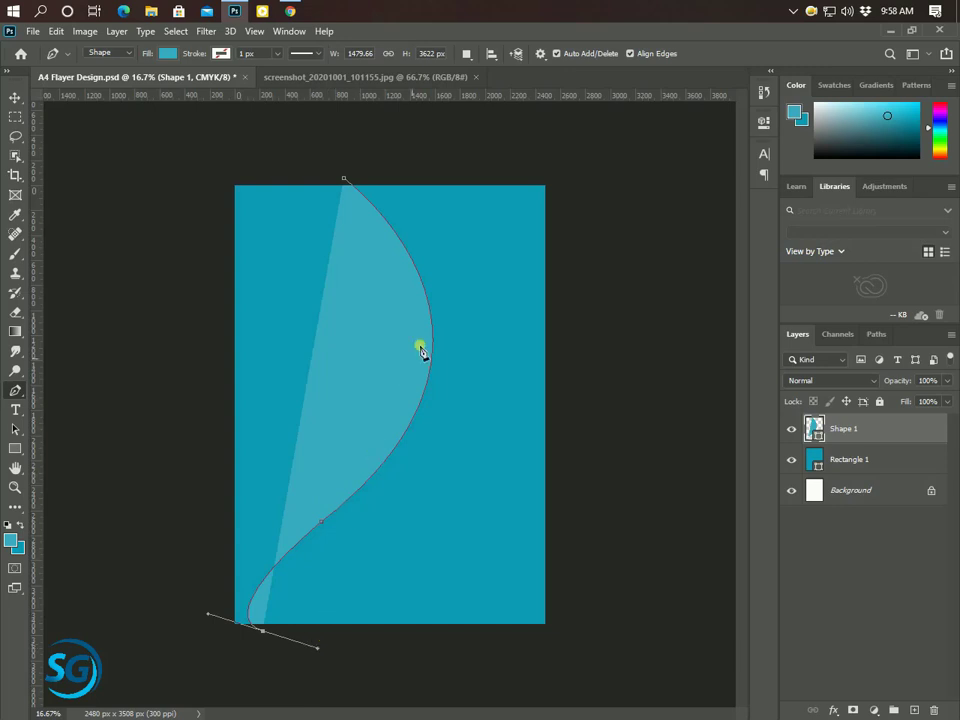
pyautogui.moveTo(263, 633); pyautogui.dragTo(217, 639)
pyautogui.click(216, 172)
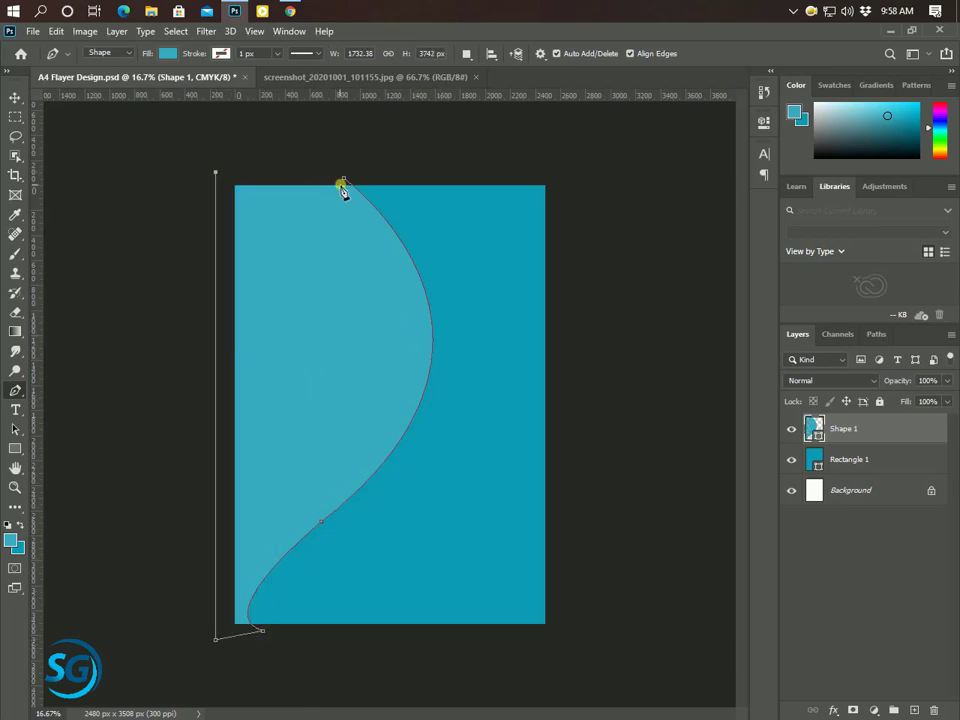
pyautogui.click(344, 178)
pyautogui.click(16, 98)
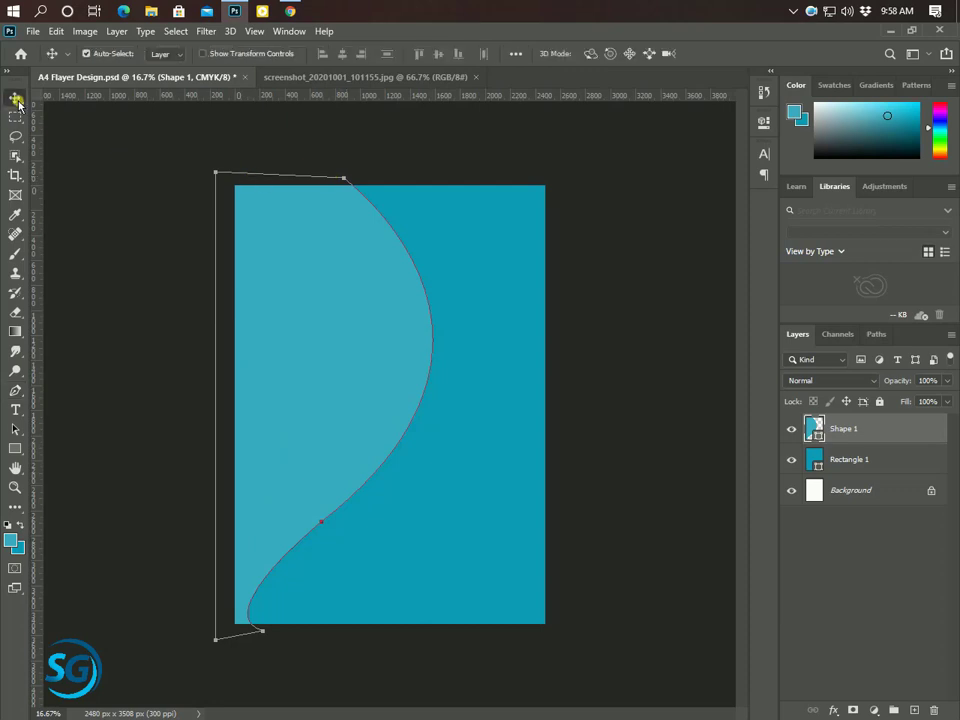
# Step: Fill the new shape with dark grey #596264
pyautogui.doubleClick(814, 428)
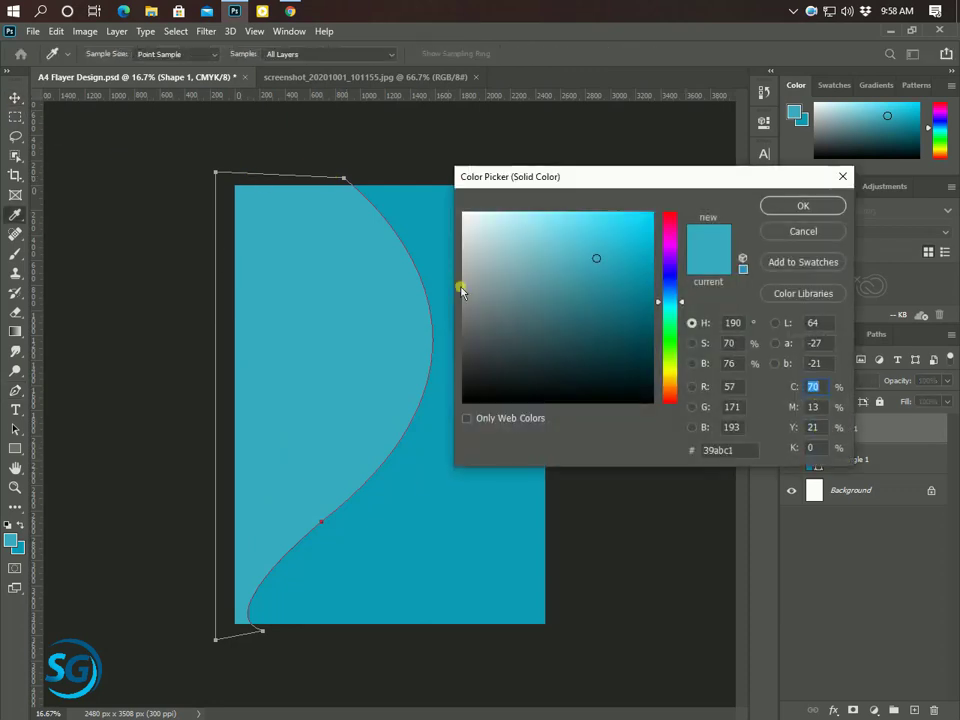
pyautogui.click(465, 311)
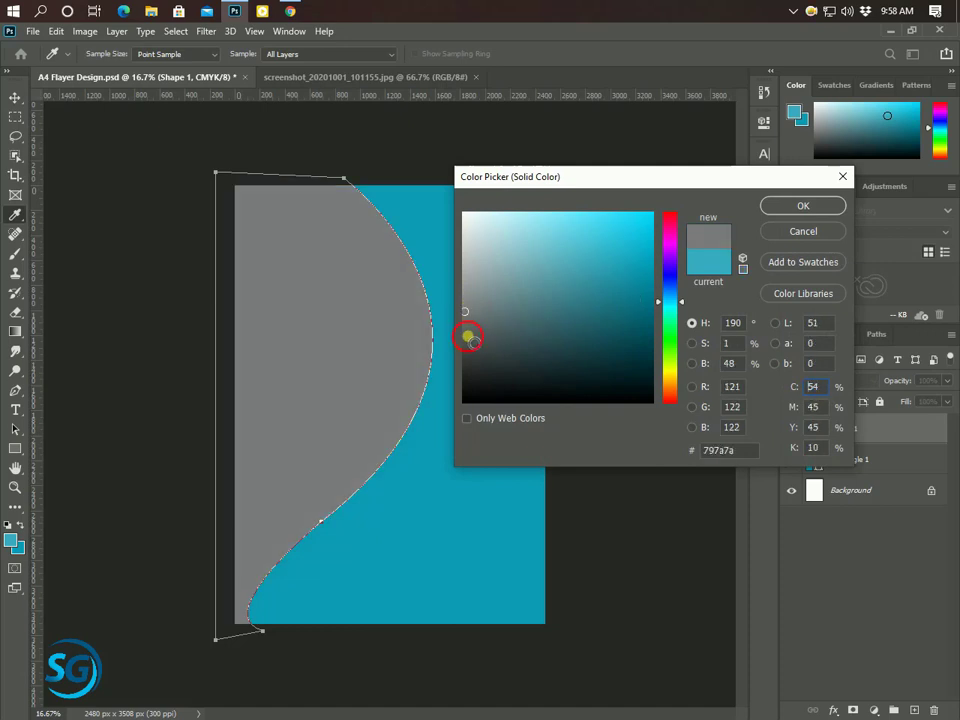
pyautogui.click(468, 335)
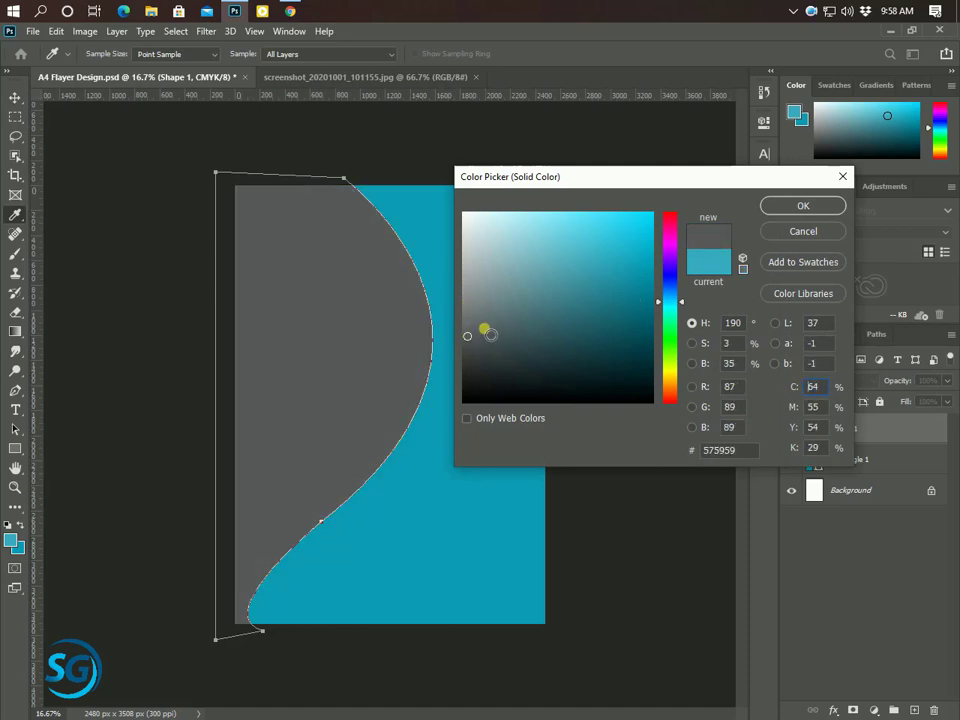
pyautogui.click(802, 206)
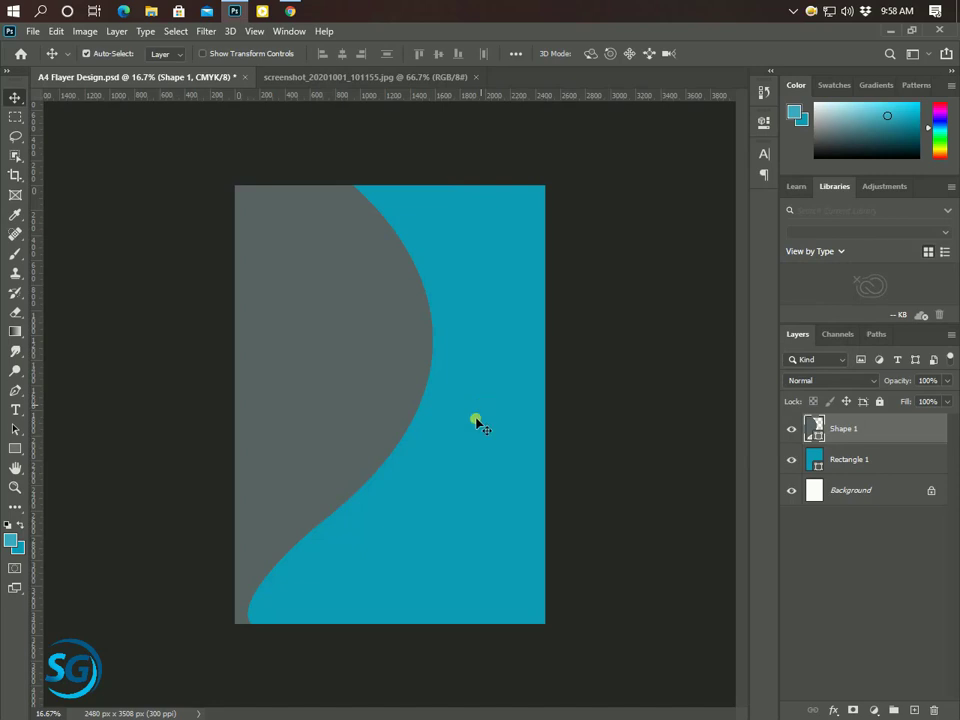
pyautogui.hotkey('ctrl', '-')
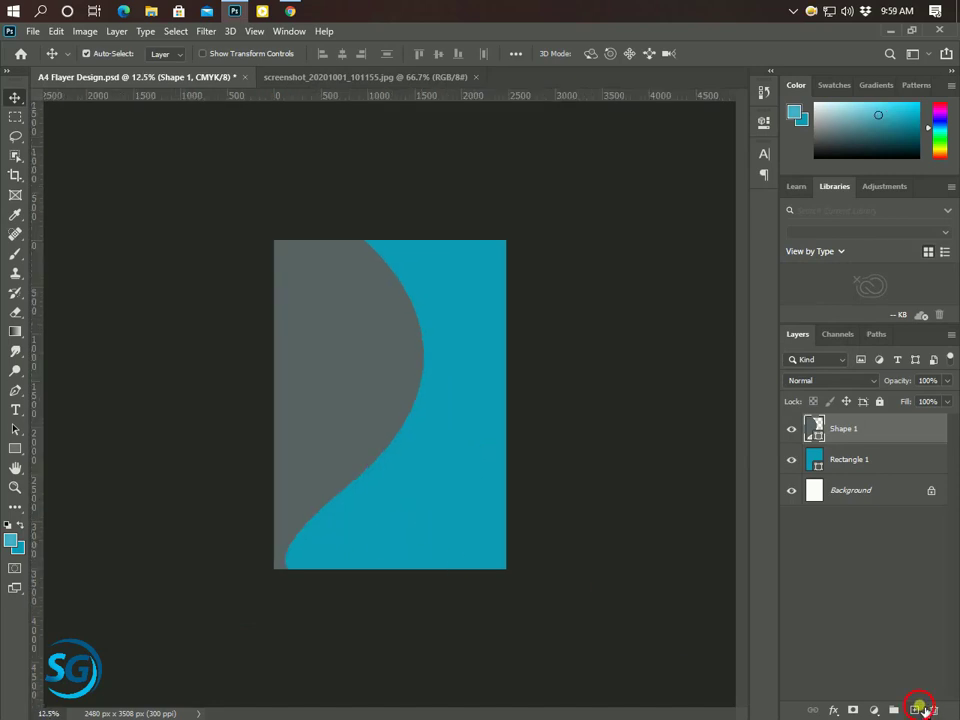
# Step: On a new layer, pen-draw a wave from the grey curve to bottom-left, stacking Shape 2 below Shape 1
pyautogui.click(916, 710)
pyautogui.click(13, 391)
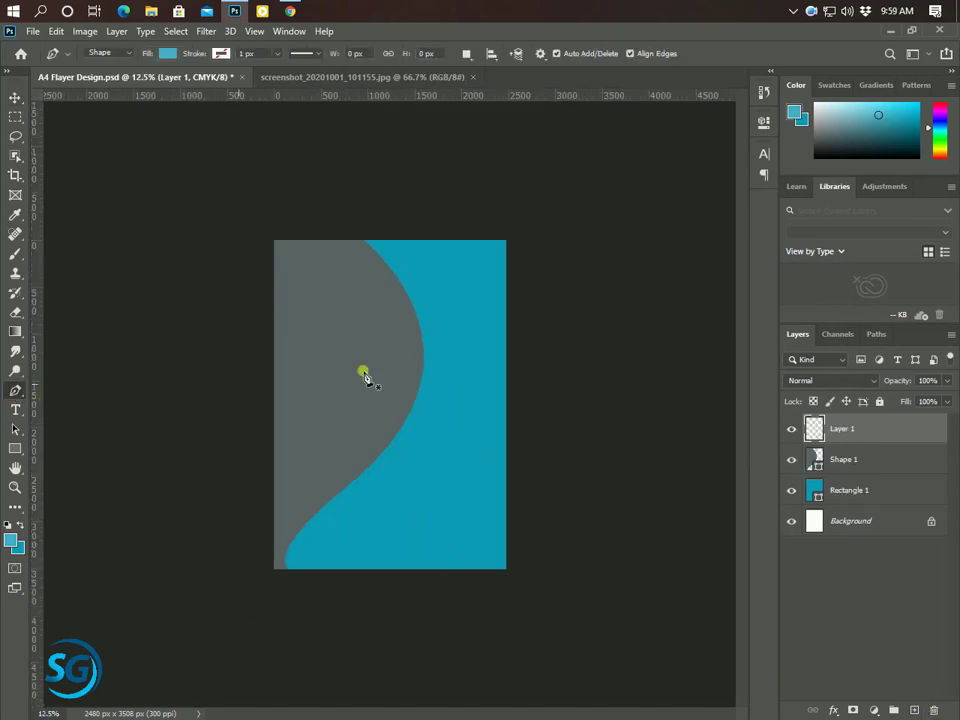
pyautogui.click(418, 327)
pyautogui.moveTo(384, 577); pyautogui.dragTo(205, 716)
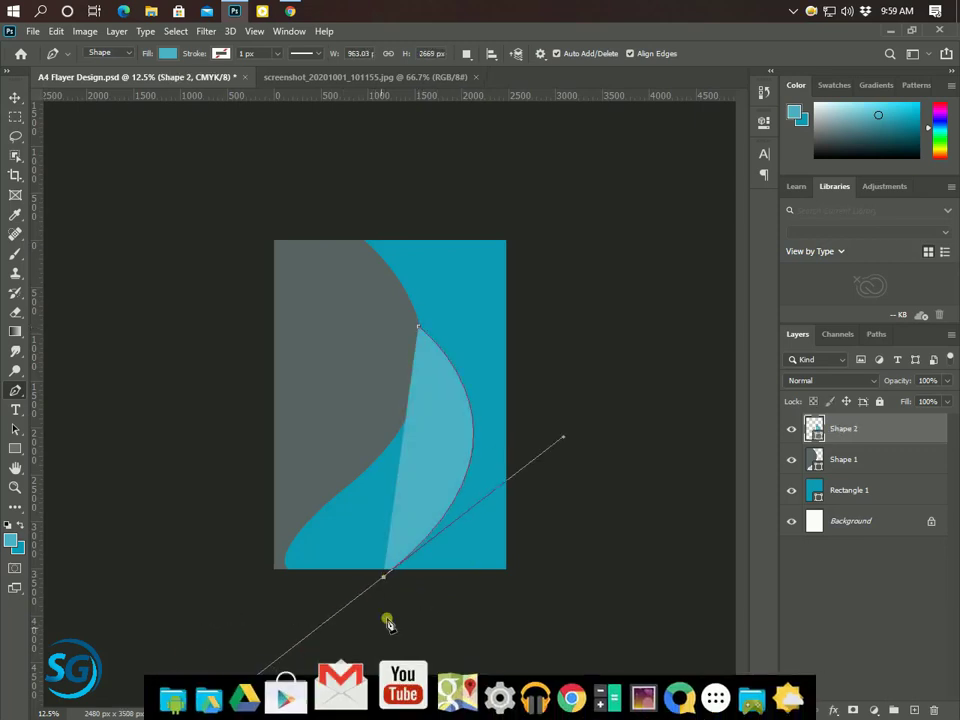
pyautogui.click(257, 581)
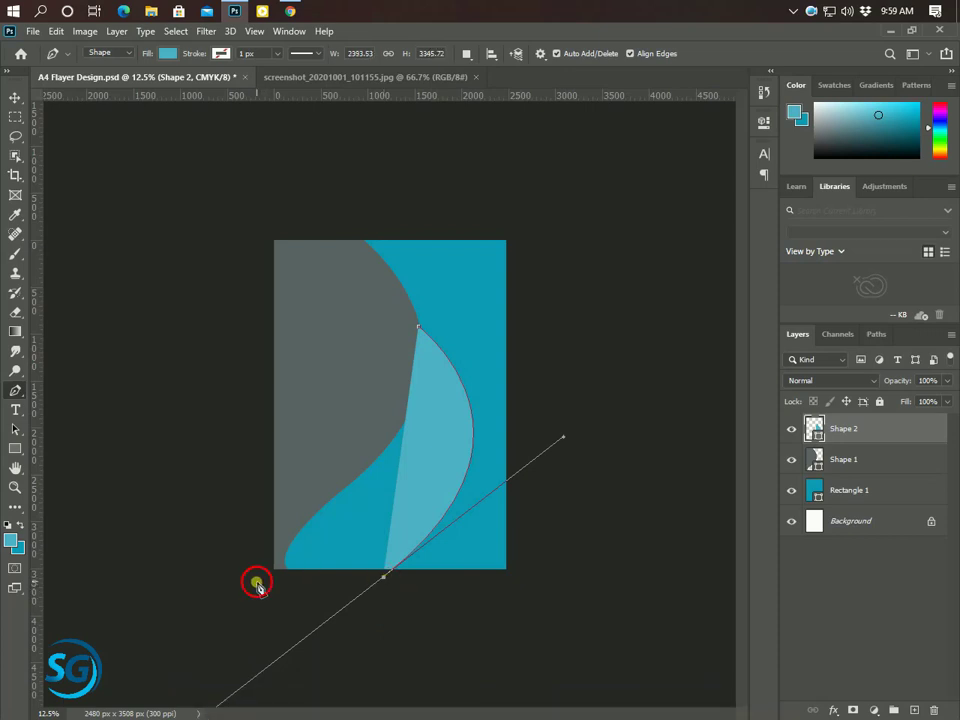
pyautogui.click(256, 355)
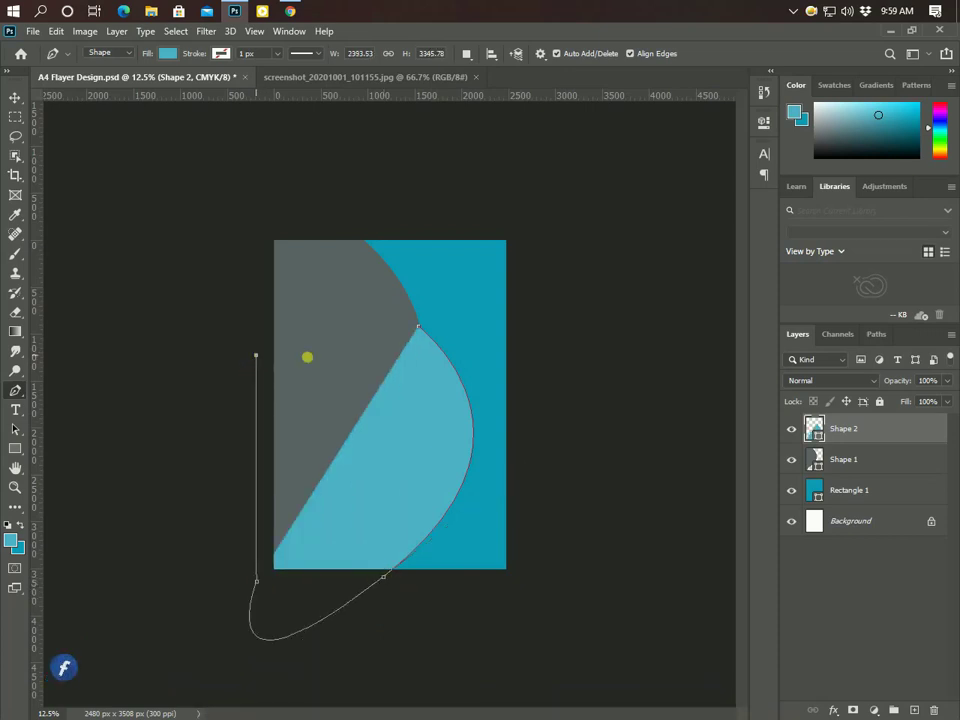
pyautogui.click(419, 327)
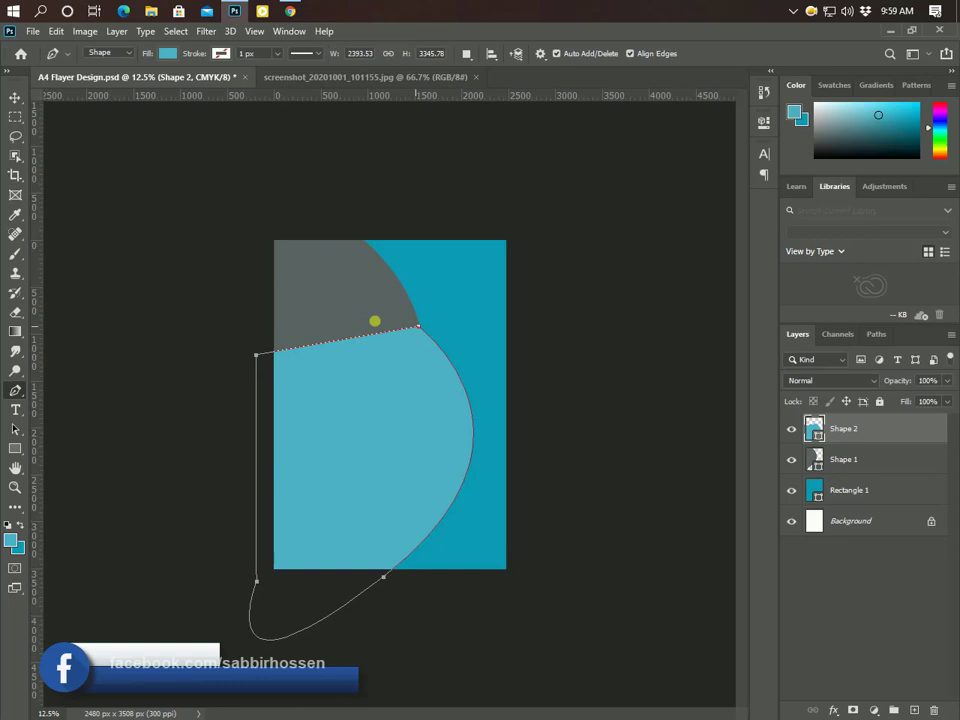
pyautogui.click(15, 97)
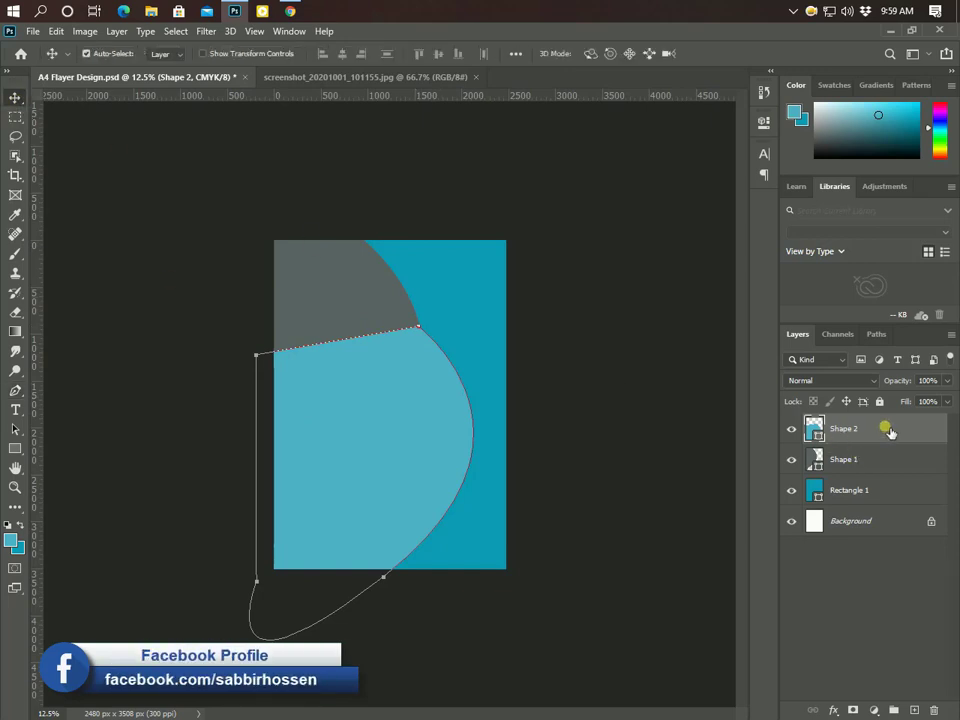
pyautogui.moveTo(887, 428); pyautogui.dragTo(888, 480)
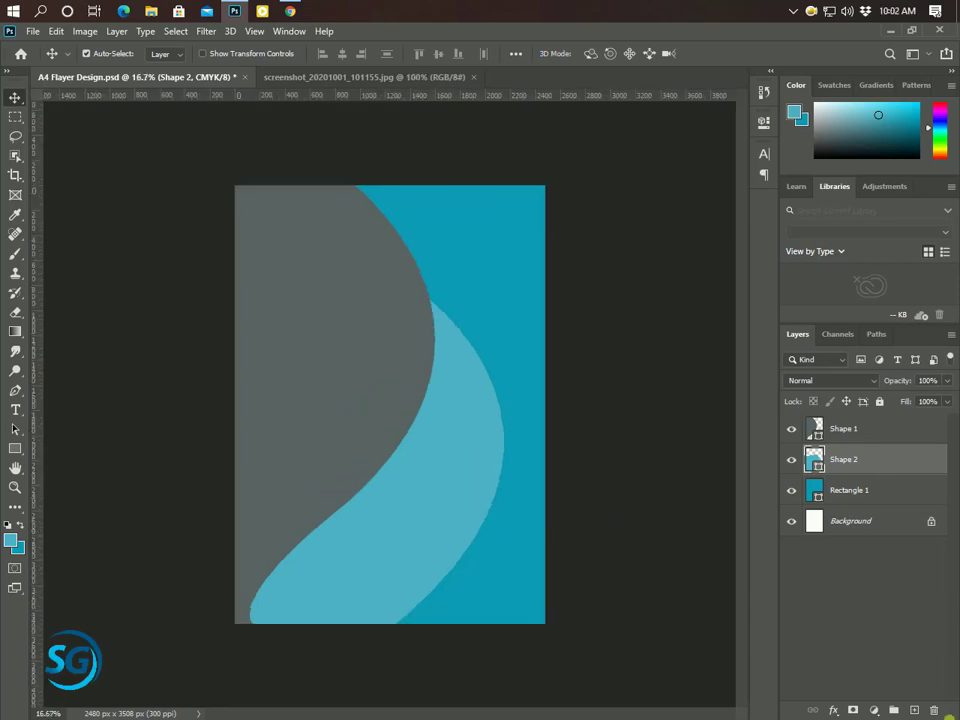
# Step: On a new layer, pen-draw a curved light teal shape filling the top-right corner
pyautogui.click(917, 710)
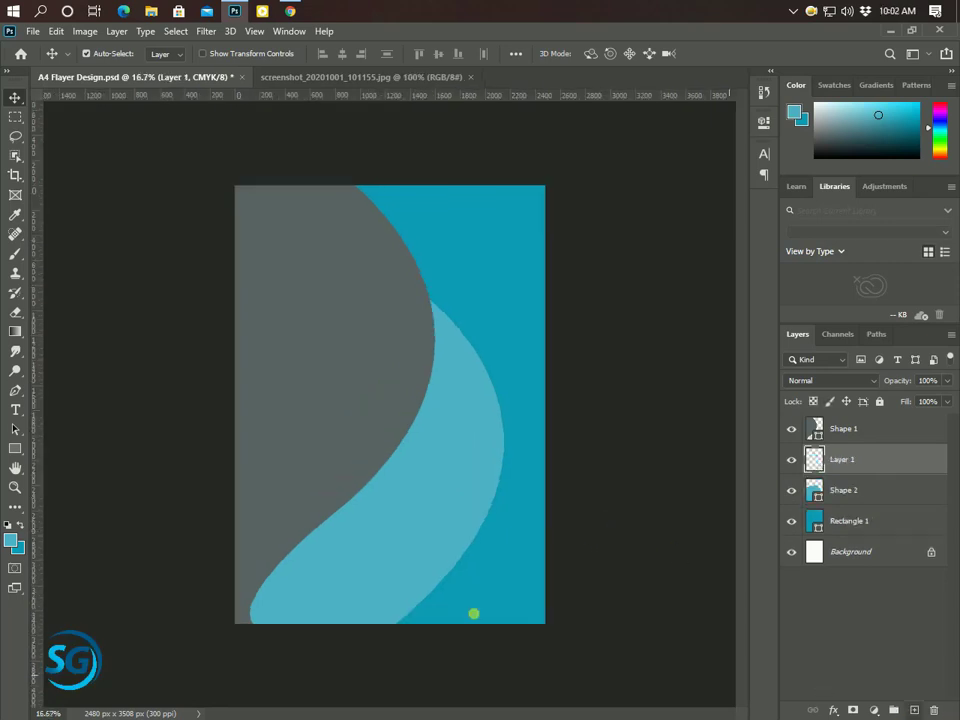
pyautogui.click(14, 391)
pyautogui.click(443, 178)
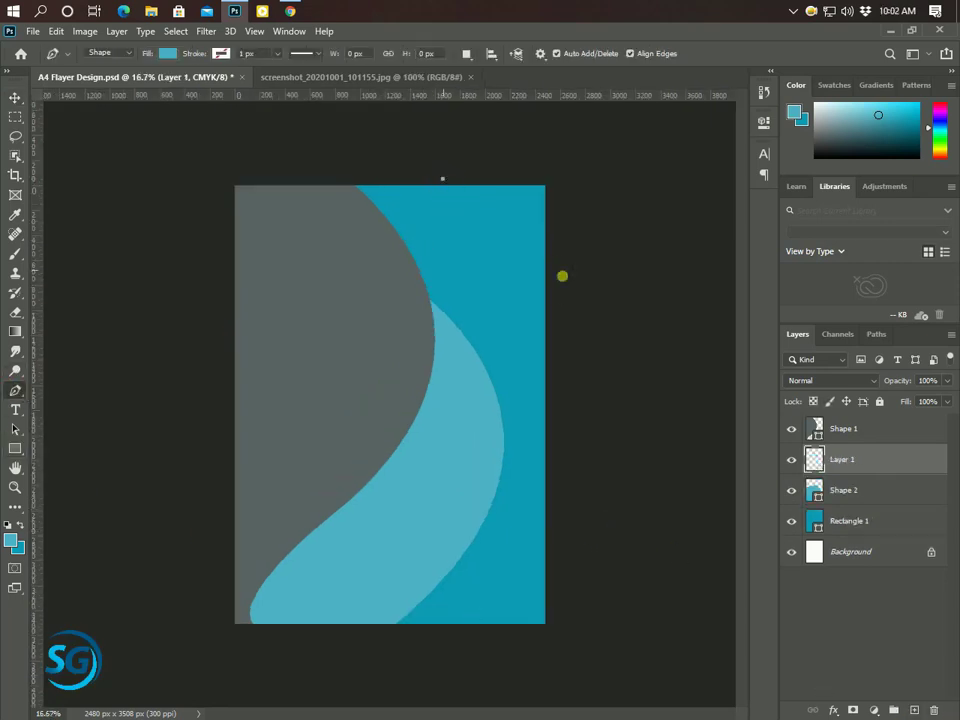
pyautogui.moveTo(569, 291)
pyautogui.mouseDown()
pyautogui.moveTo(690, 300)
pyautogui.moveTo(681, 292)
pyautogui.mouseUp()
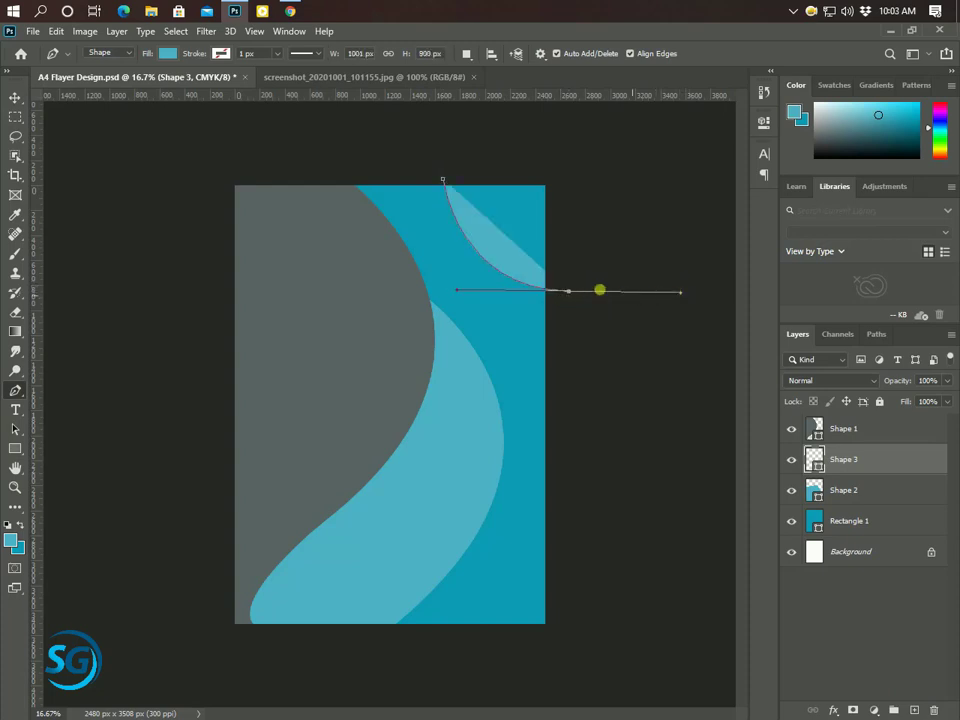
pyautogui.moveTo(569, 291); pyautogui.dragTo(580, 160)
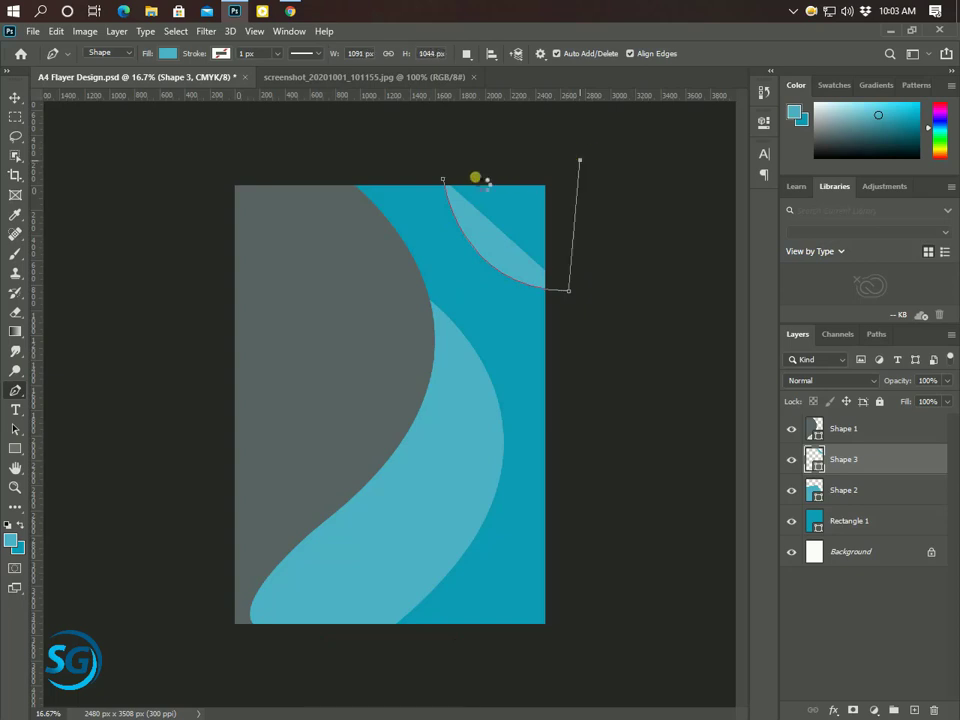
pyautogui.click(14, 97)
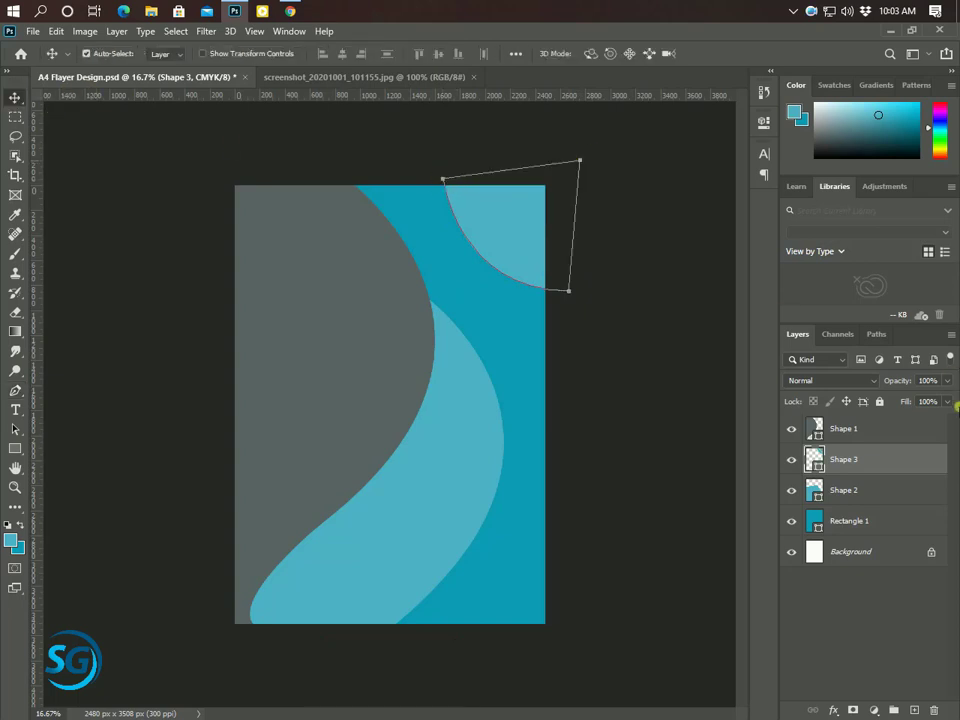
# Step: Give Shape 3 a soft drop shadow: 3% opacity, 7 px distance, 70 px size
pyautogui.doubleClick(928, 468)
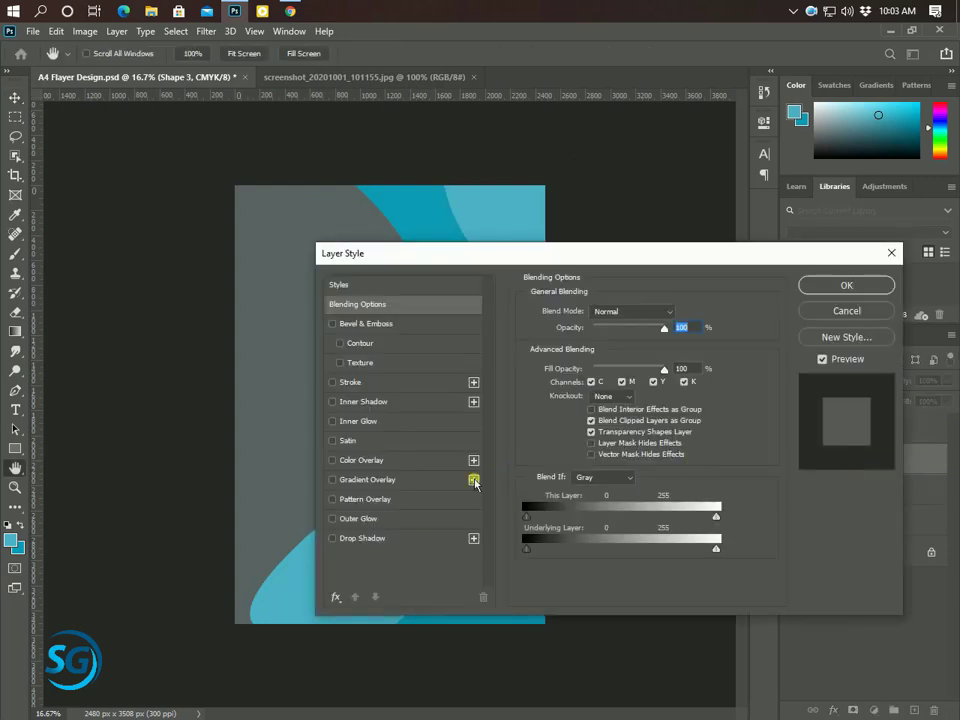
pyautogui.click(399, 539)
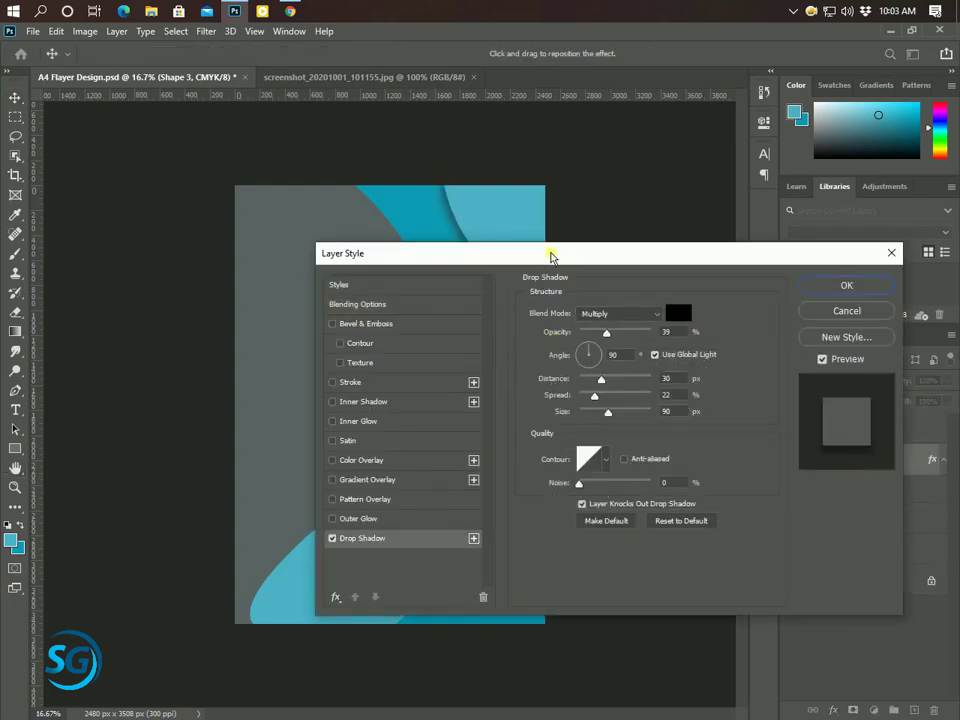
pyautogui.moveTo(561, 261); pyautogui.dragTo(643, 303)
pyautogui.moveTo(688, 374); pyautogui.dragTo(673, 374)
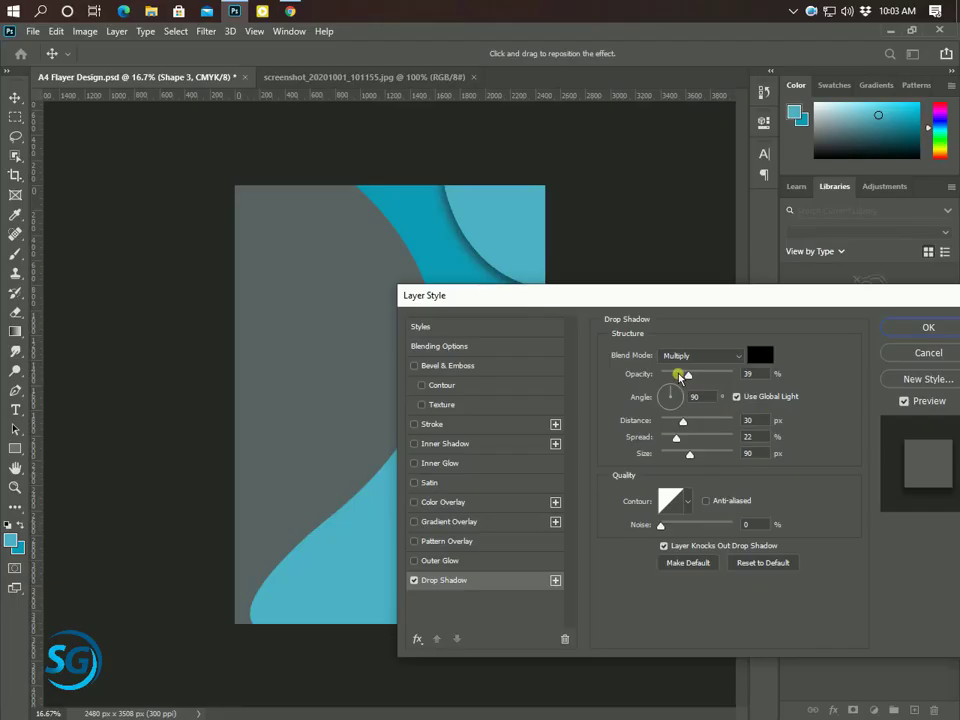
pyautogui.moveTo(689, 454)
pyautogui.mouseDown()
pyautogui.moveTo(669, 454)
pyautogui.moveTo(668, 421)
pyautogui.mouseUp()
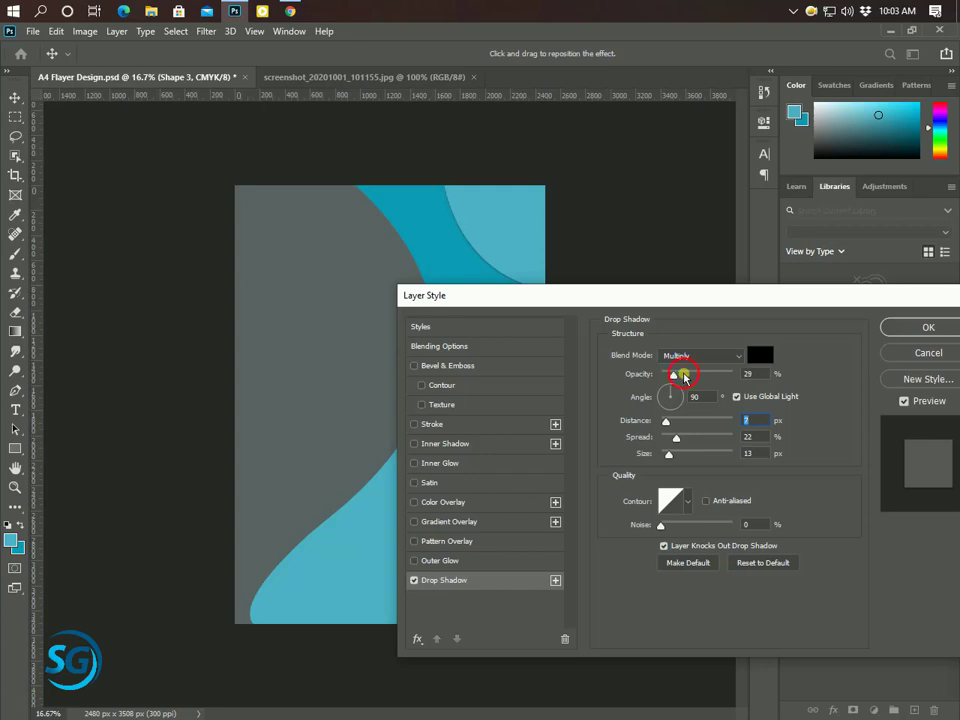
pyautogui.moveTo(674, 374); pyautogui.dragTo(683, 374)
pyautogui.moveTo(669, 441); pyautogui.dragTo(662, 443)
pyautogui.moveTo(668, 453); pyautogui.dragTo(686, 455)
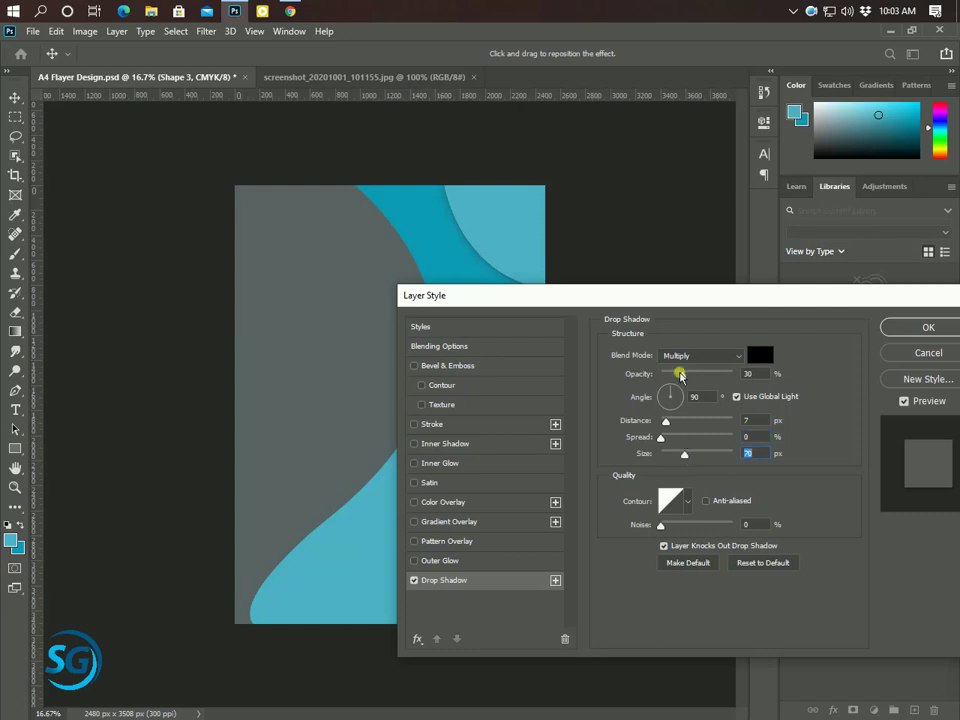
pyautogui.moveTo(681, 373); pyautogui.dragTo(665, 381)
pyautogui.click(905, 329)
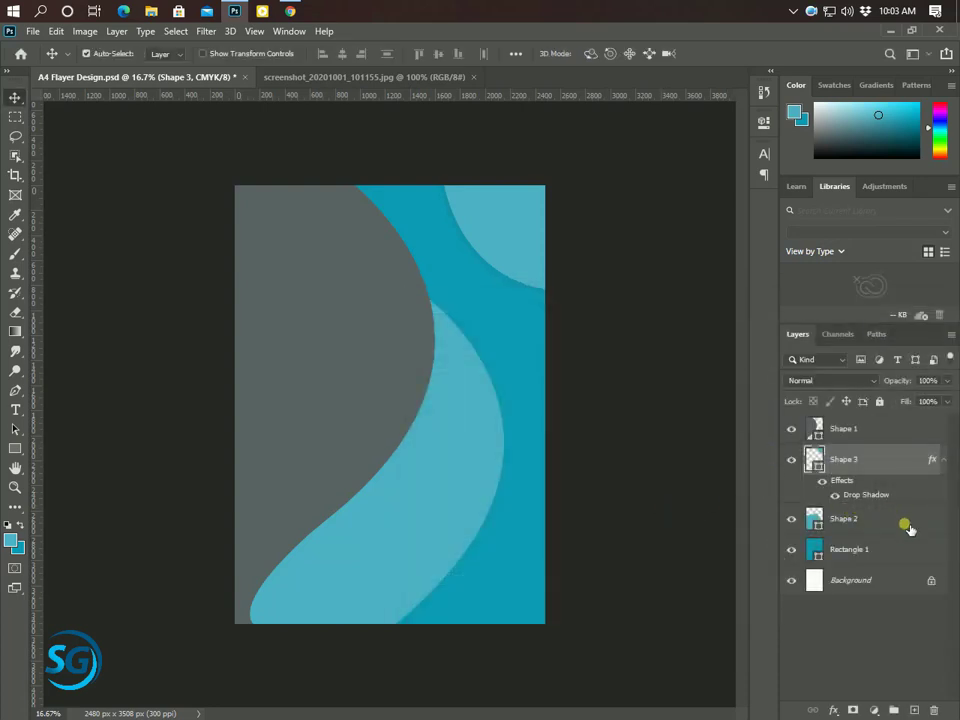
# Step: Apply the same drop shadow to Shape 2
pyautogui.click(910, 522)
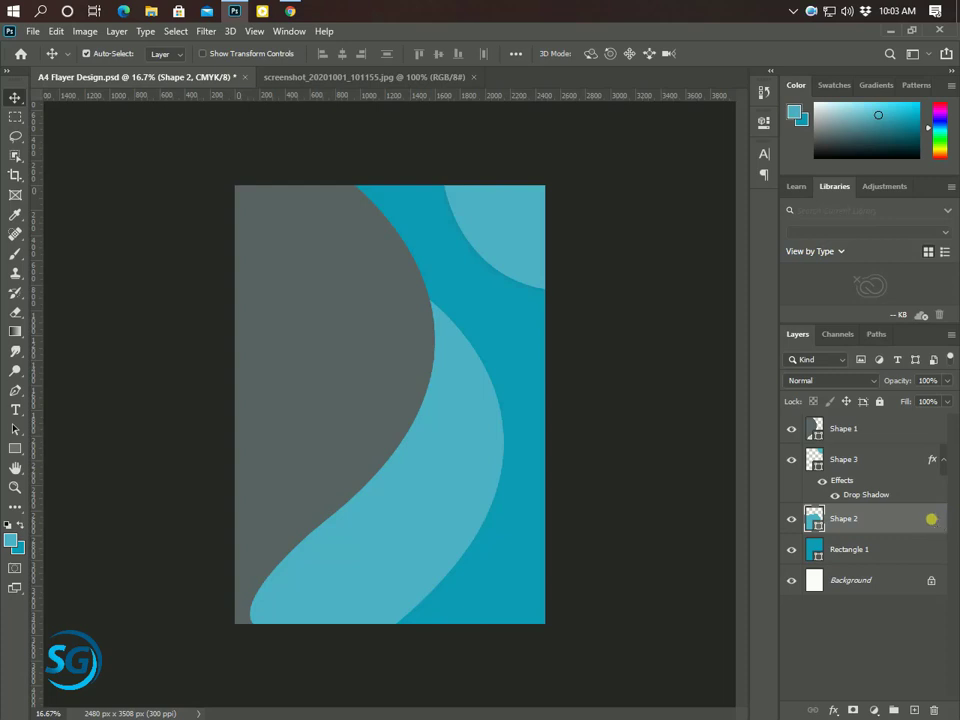
pyautogui.doubleClick(931, 519)
pyautogui.click(471, 583)
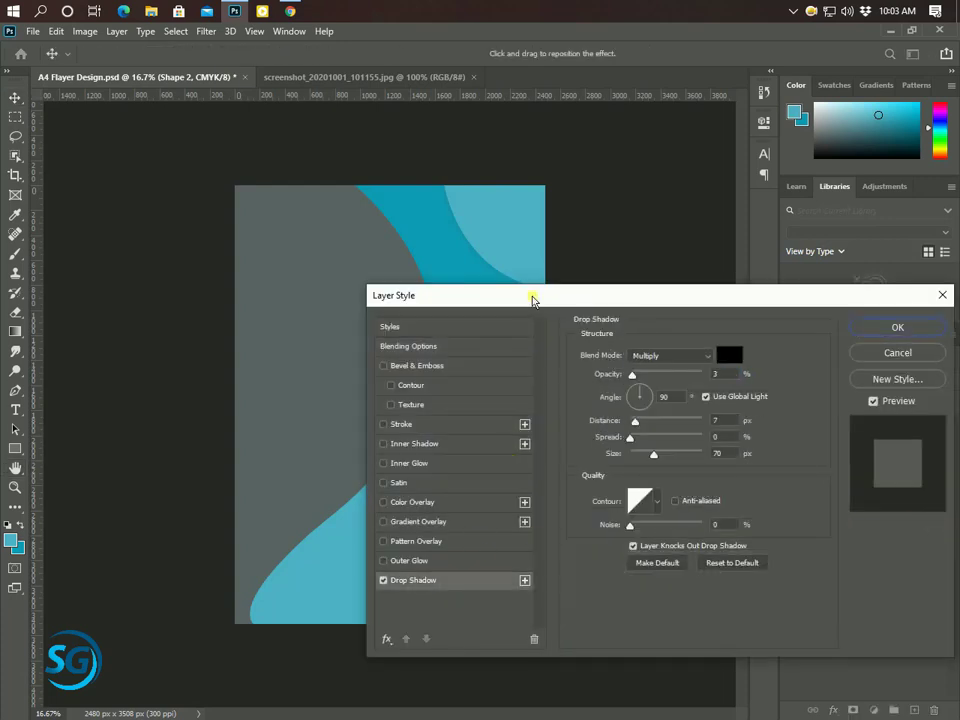
pyautogui.moveTo(531, 297); pyautogui.dragTo(604, 339)
pyautogui.click(938, 368)
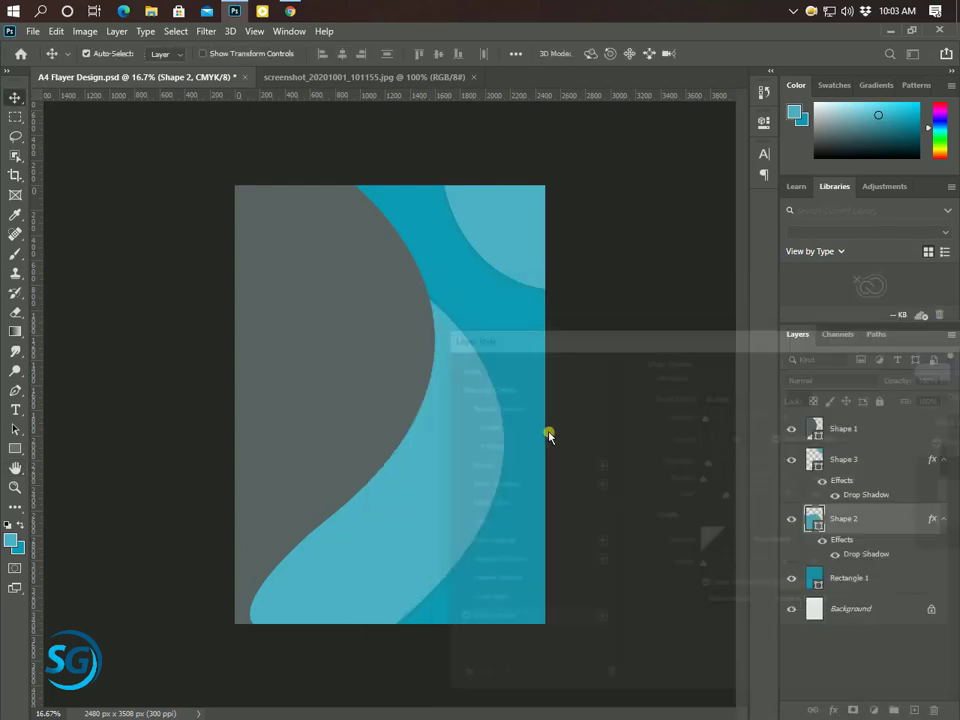
pyautogui.click(885, 432)
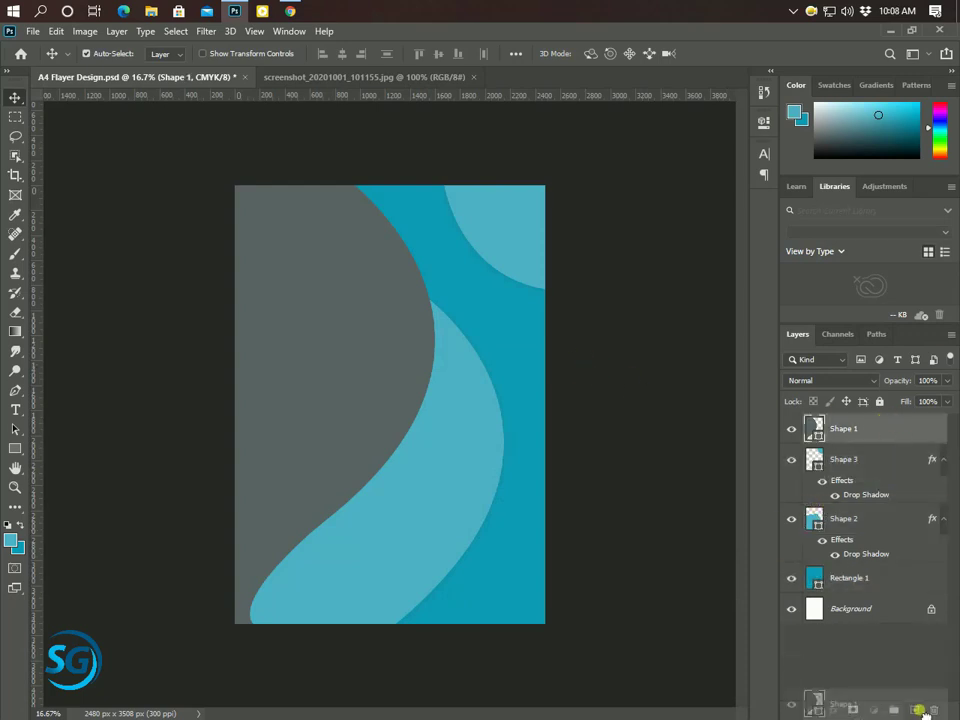
# Step: Duplicate Shape 1 and fill the copy with white
pyautogui.hotkey('ctrl', 'j')
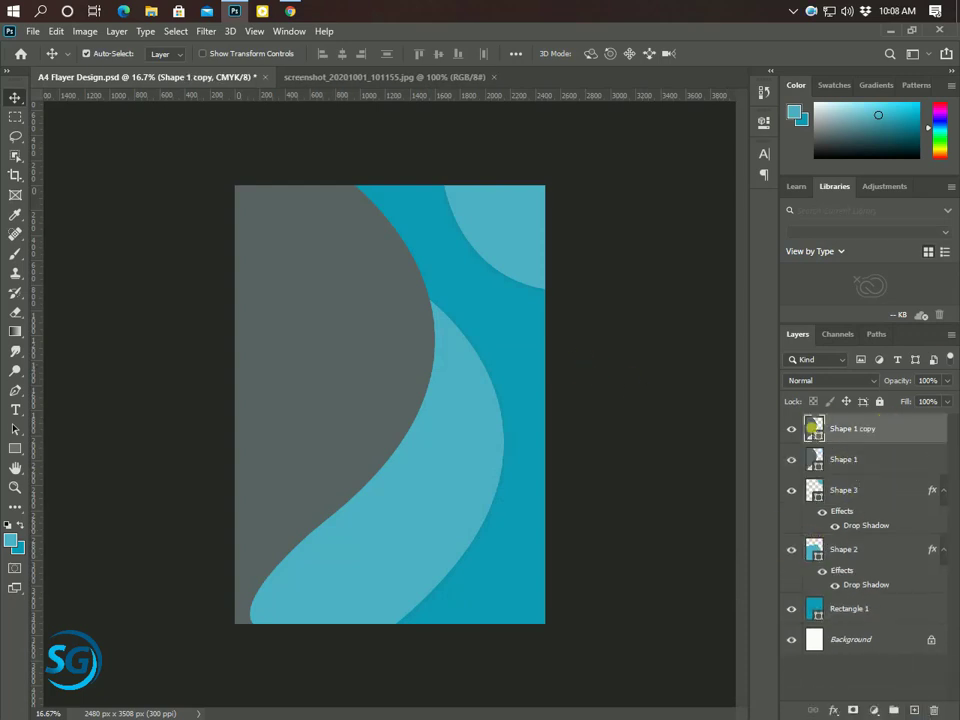
pyautogui.doubleClick(811, 428)
pyautogui.moveTo(599, 417); pyautogui.dragTo(522, 365)
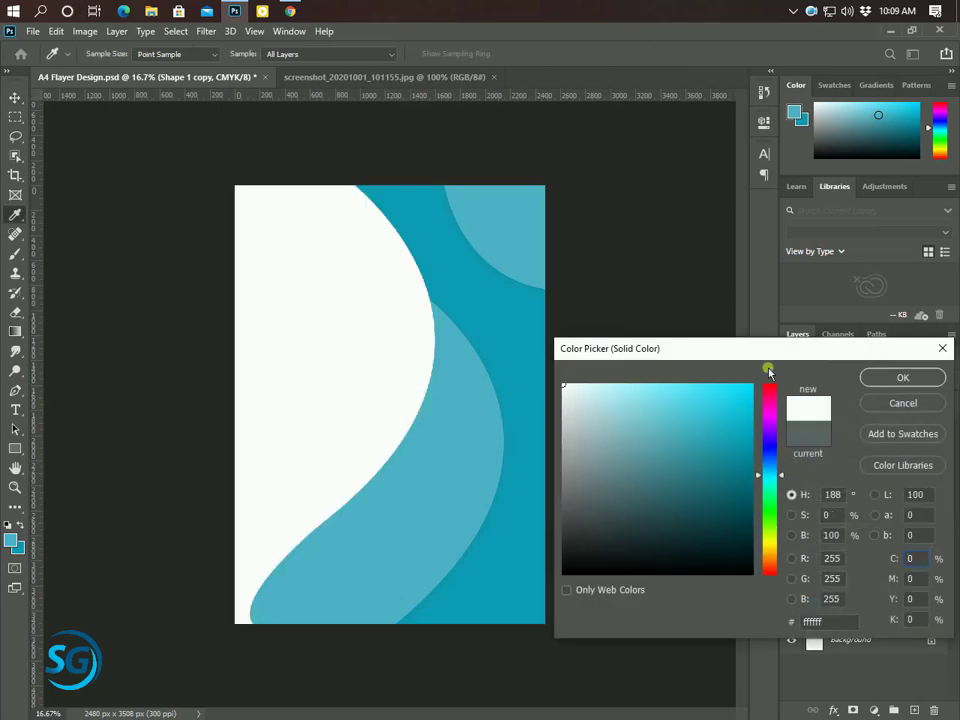
pyautogui.click(903, 378)
# Step: Stack another Shape 1 copy above the white one, nudged left to reveal a white edge
pyautogui.click(810, 459)
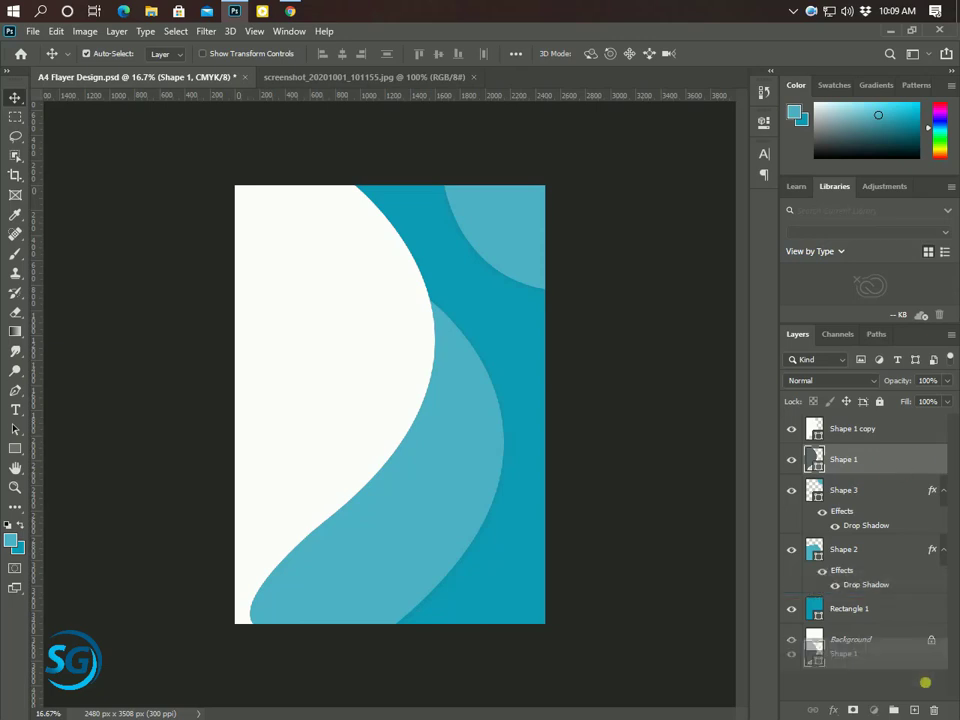
pyautogui.moveTo(893, 466); pyautogui.dragTo(913, 710)
pyautogui.moveTo(869, 471); pyautogui.dragTo(861, 420)
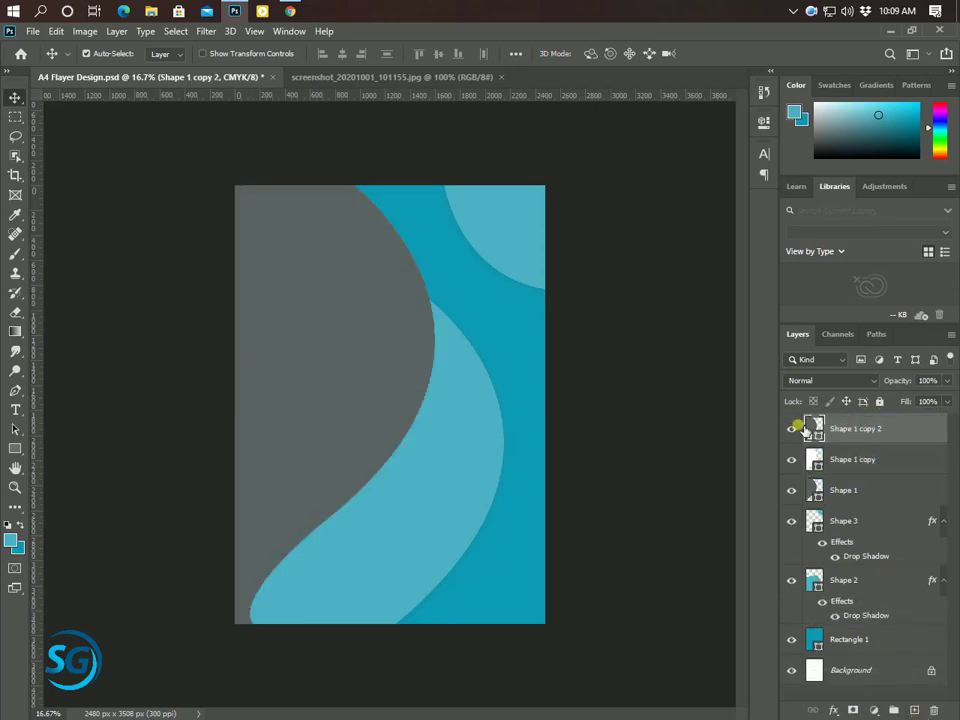
pyautogui.hotkey('shift', 'Left')
pyautogui.hotkey('shift', 'Left')
pyautogui.hotkey('shift', 'Left')
pyautogui.hotkey('shift', 'Left')
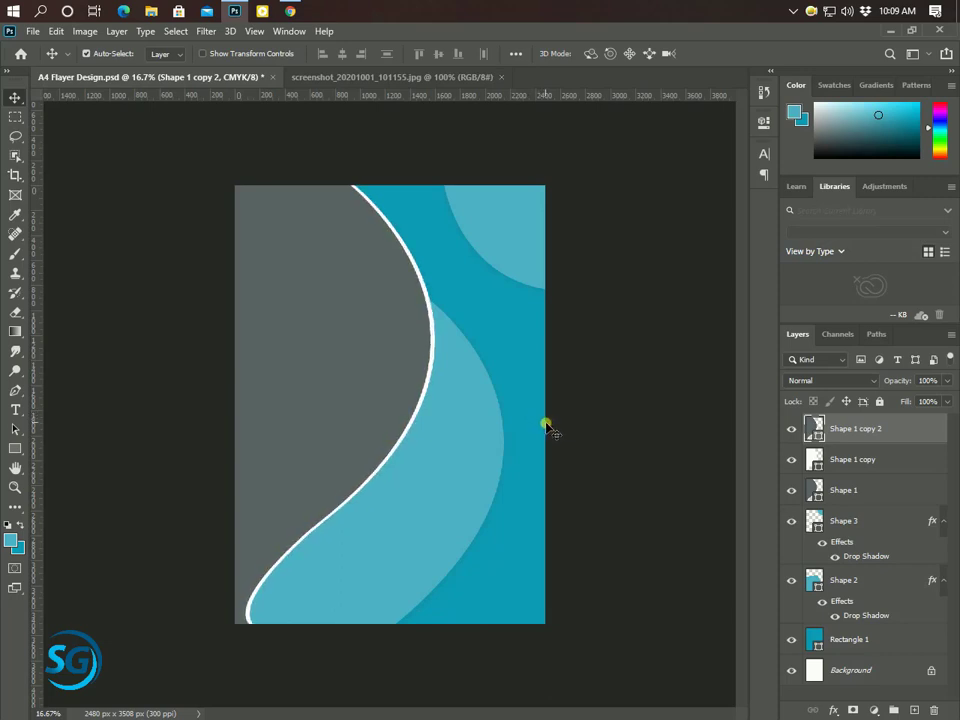
pyautogui.scroll(1, 505, 435)
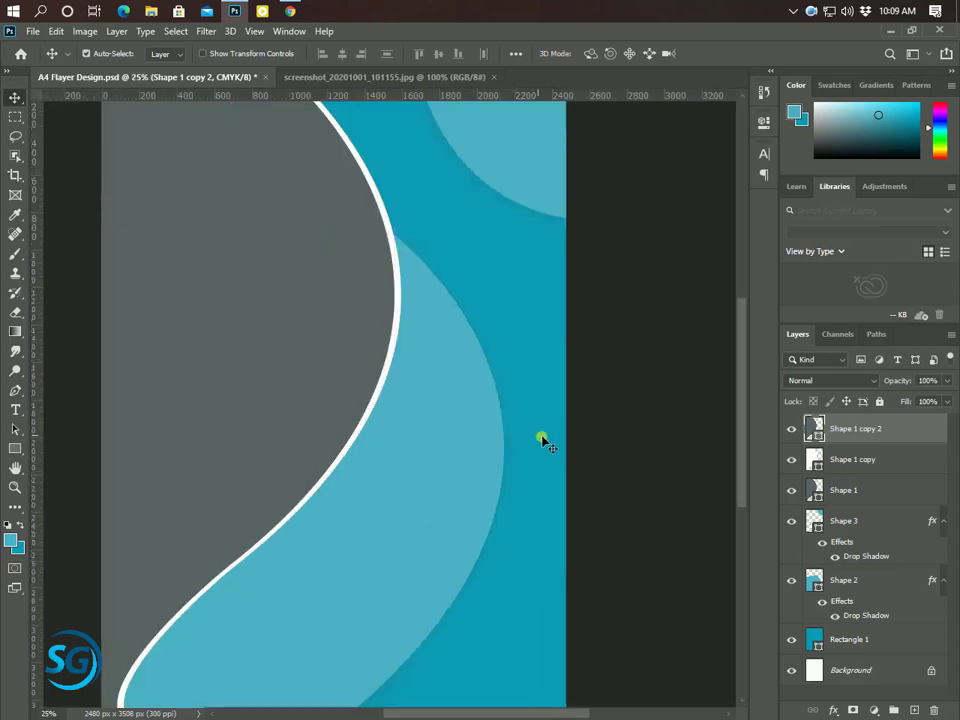
pyautogui.scroll(-1, 434, 419)
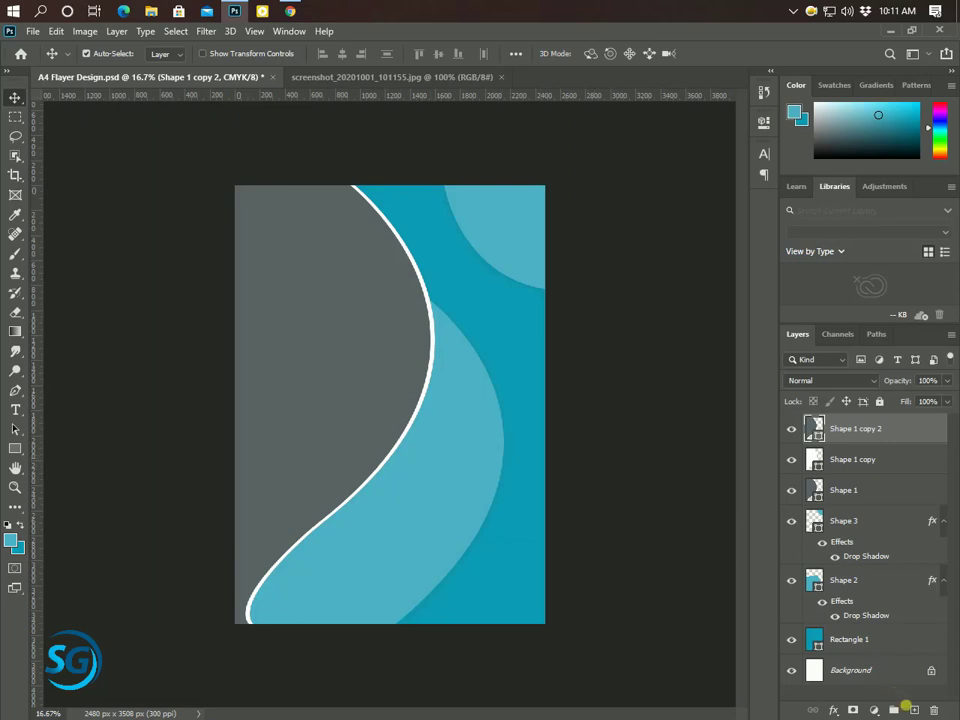
# Step: On a new layer, pen-draw a thin tapering curved sliver beside the white edge
pyautogui.click(917, 709)
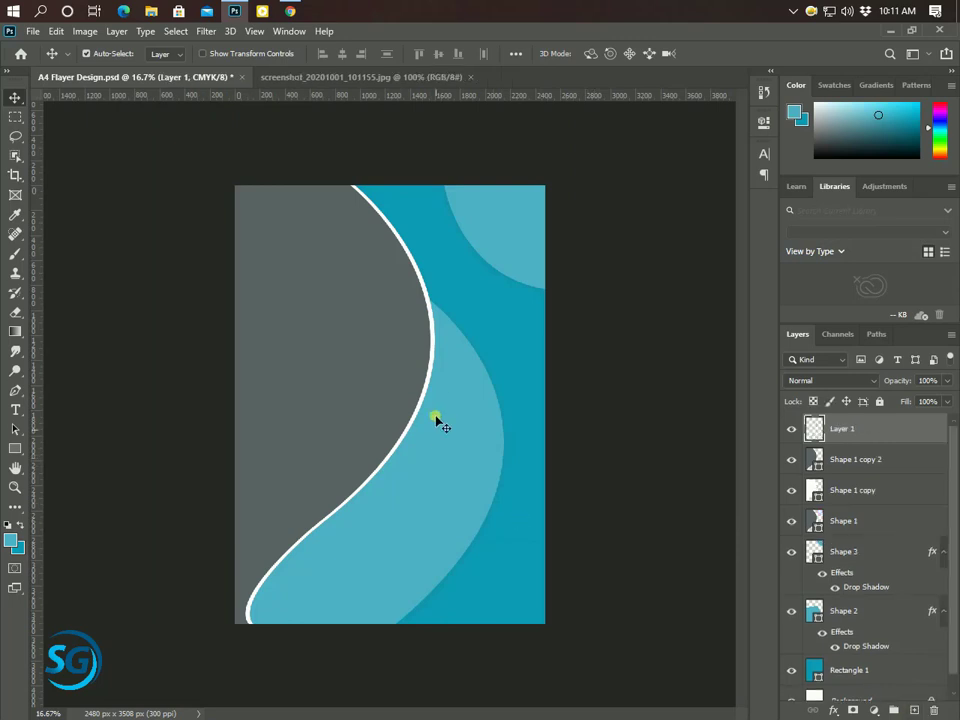
pyautogui.click(16, 393)
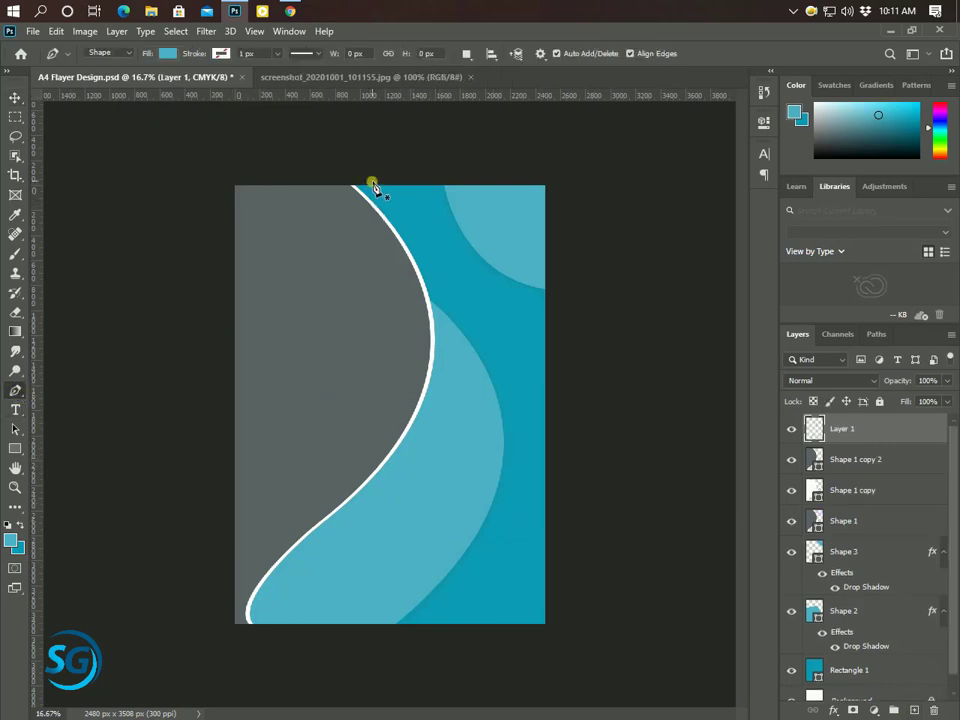
pyautogui.scroll(1, 373, 185)
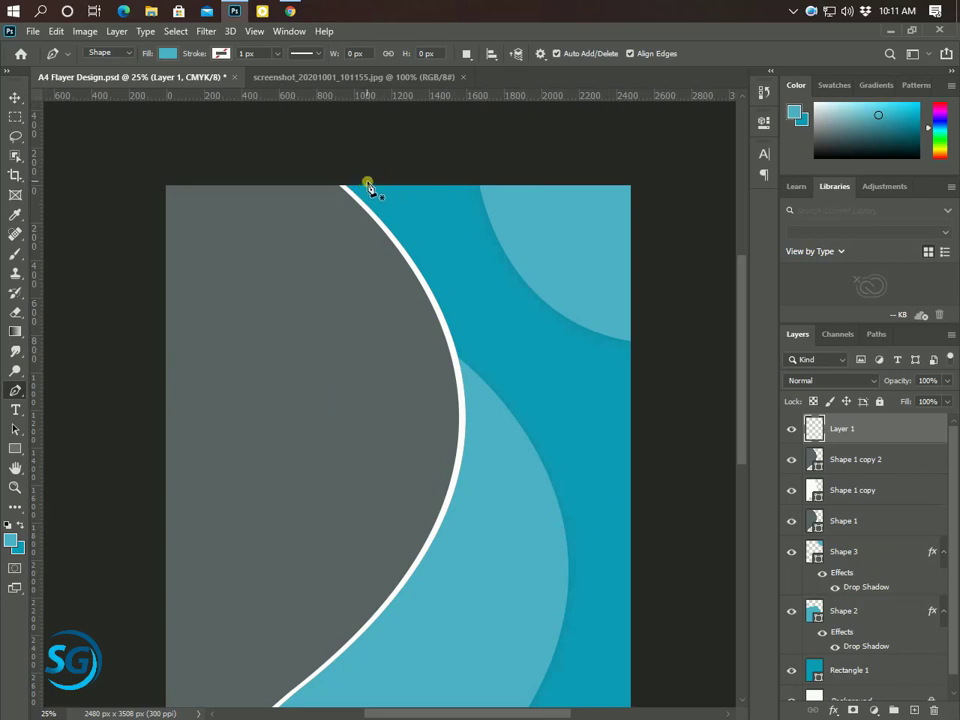
pyautogui.click(370, 183)
pyautogui.hotkey('ctrl', '-')
pyautogui.moveTo(420, 459)
pyautogui.mouseDown()
pyautogui.moveTo(332, 660)
pyautogui.moveTo(330, 652)
pyautogui.mouseUp()
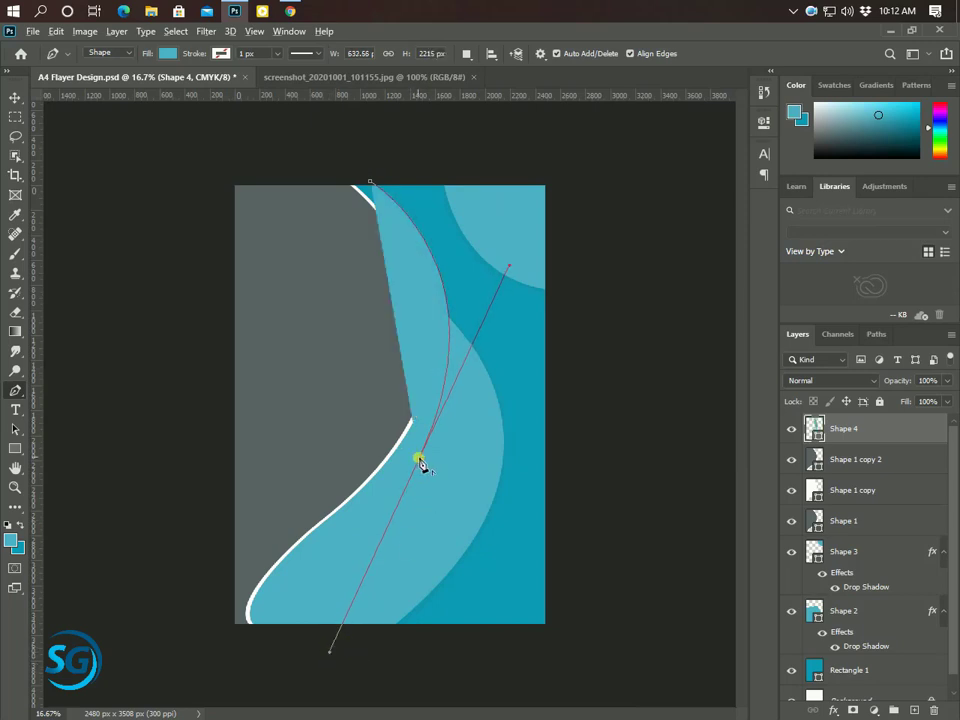
pyautogui.keyDown('alt'); pyautogui.click(420, 457); pyautogui.keyUp('alt')
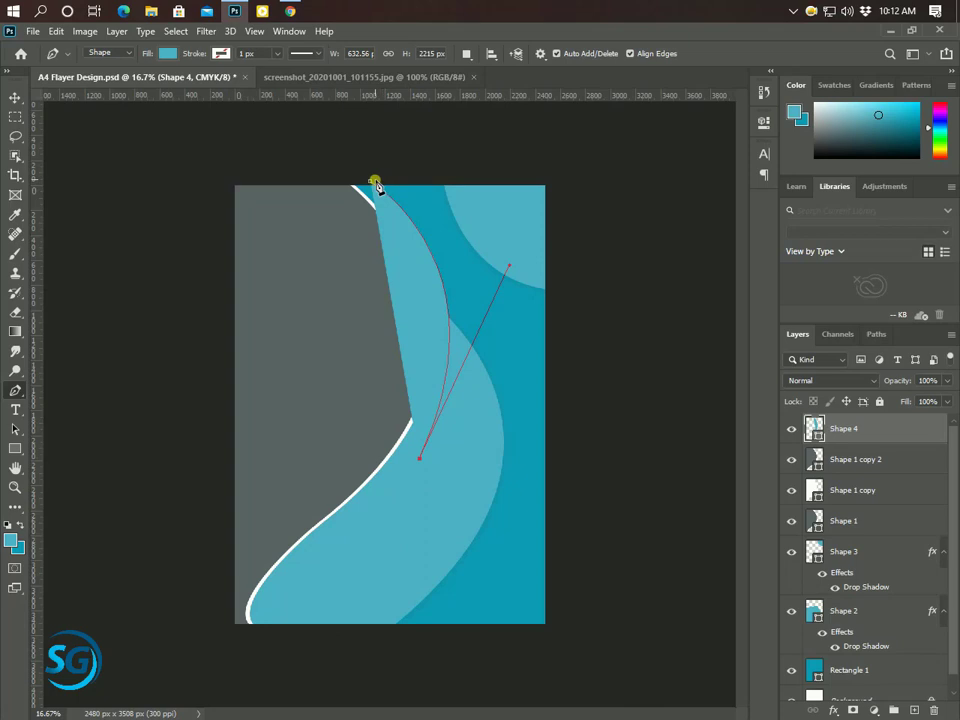
pyautogui.moveTo(377, 181); pyautogui.dragTo(238, 66)
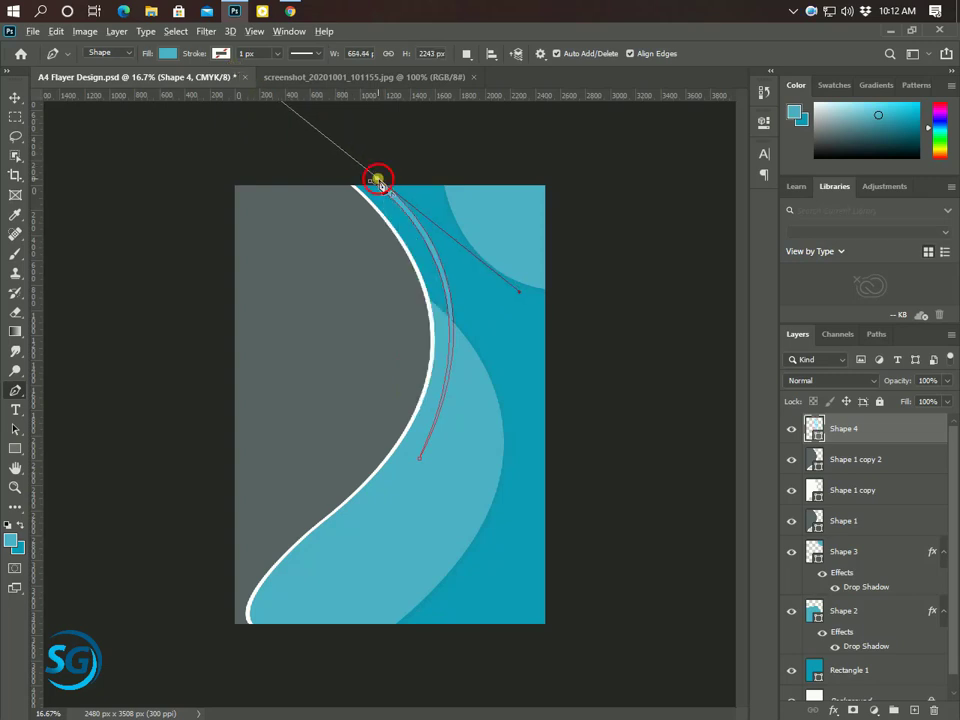
pyautogui.click(373, 184)
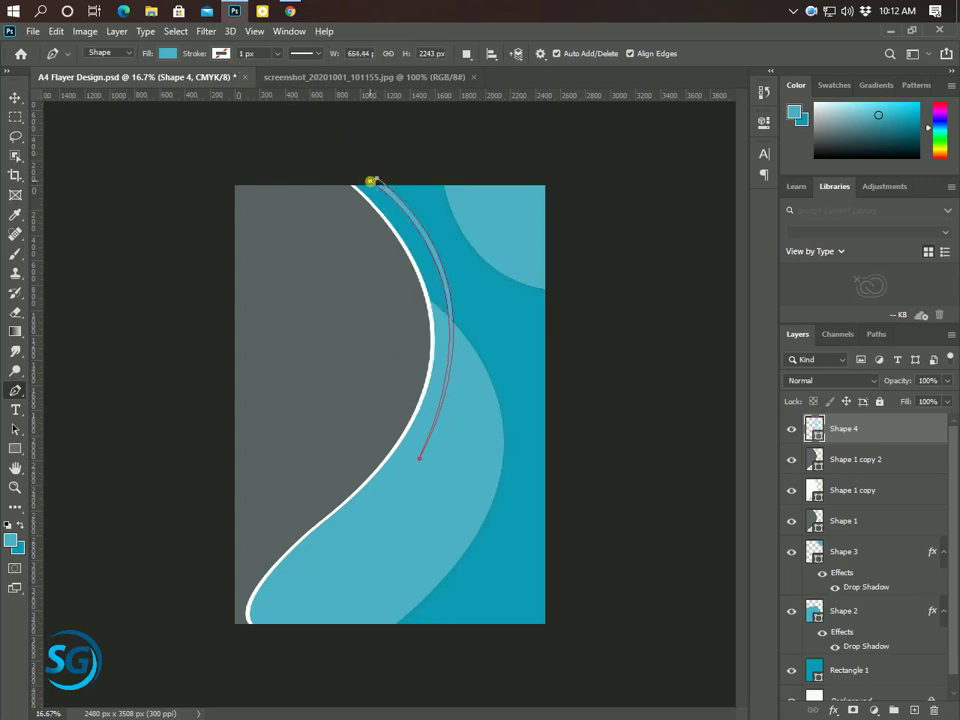
pyautogui.click(17, 98)
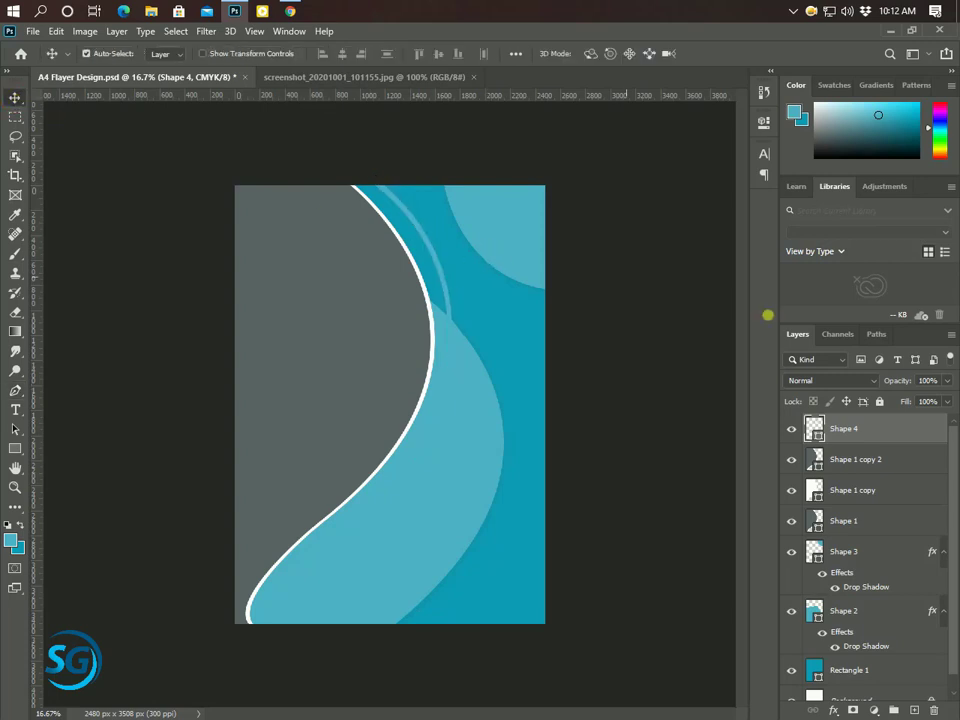
# Step: Fill the new stripe Shape 4 with white
pyautogui.doubleClick(816, 430)
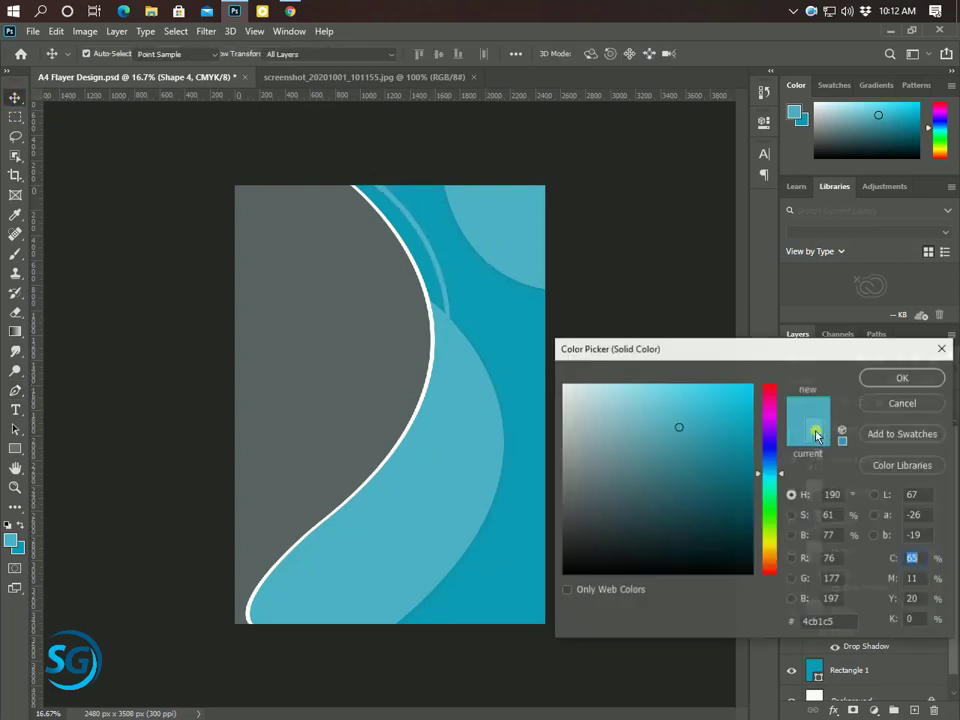
pyautogui.click(563, 384)
pyautogui.click(903, 378)
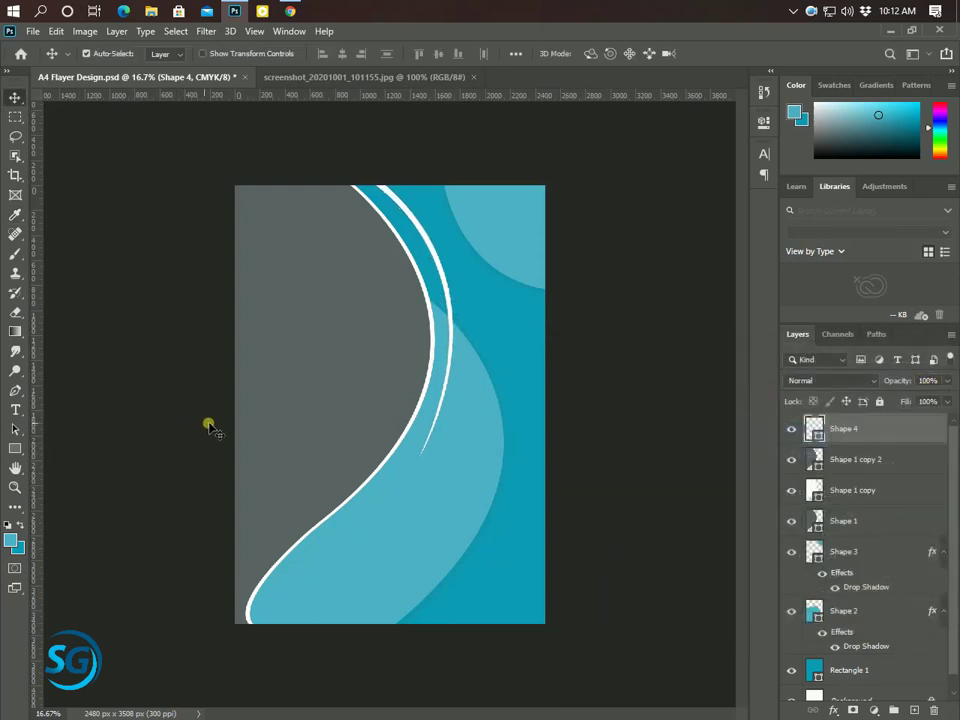
# Step: Drag in the virus image, scale it to about 14%, and set it on the top white curve
pyautogui.click(444, 256)
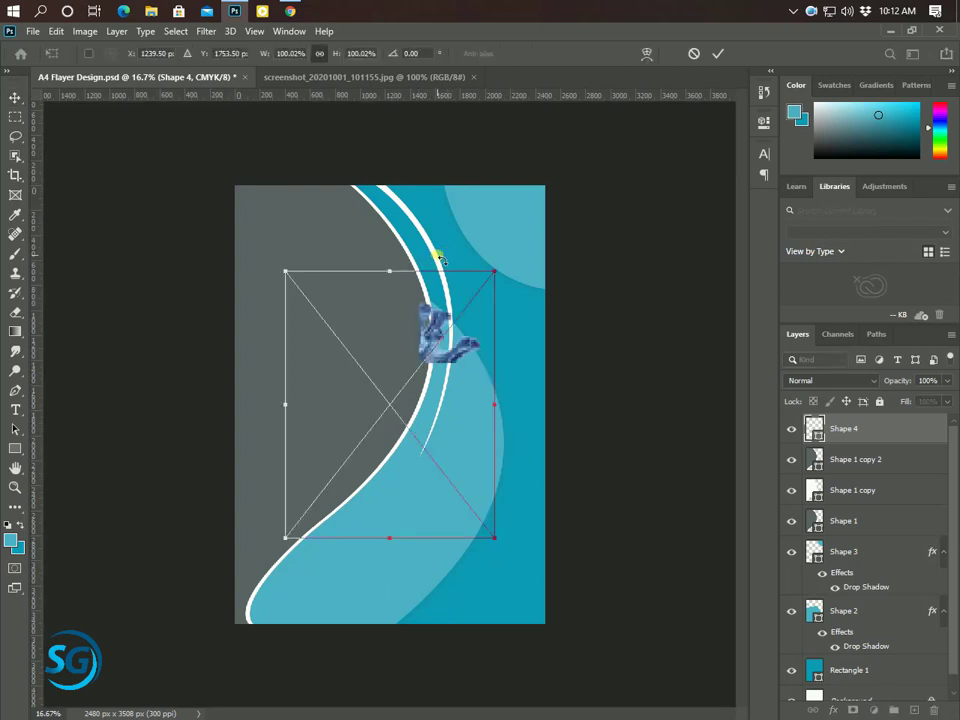
pyautogui.moveTo(424, 257); pyautogui.dragTo(454, 306)
pyautogui.scroll(1, 455, 307)
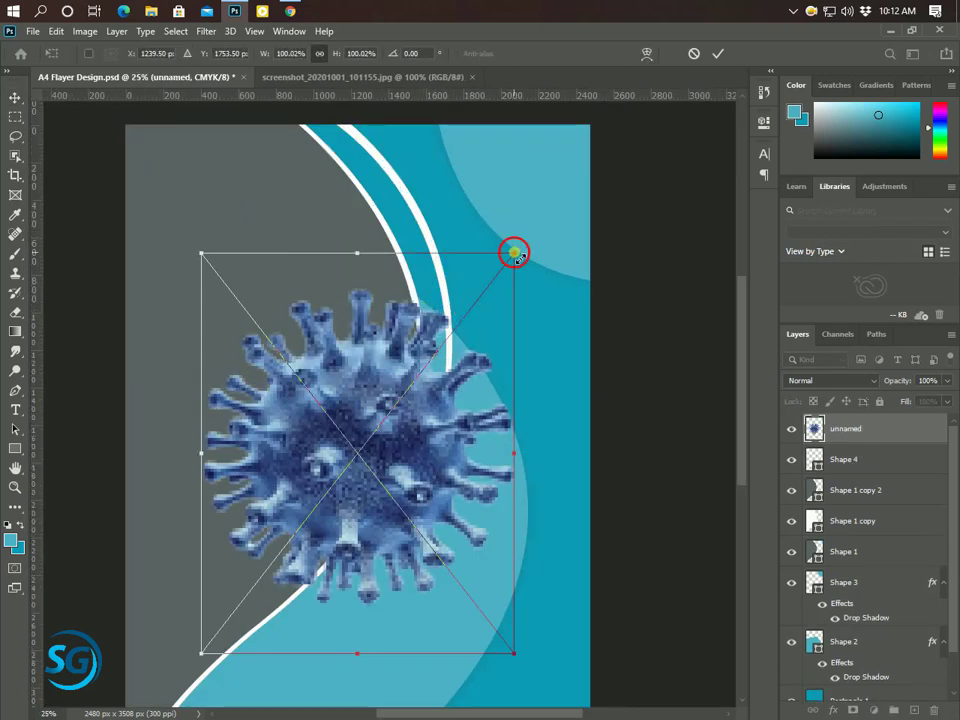
pyautogui.moveTo(514, 252); pyautogui.dragTo(424, 405)
pyautogui.moveTo(375, 460)
pyautogui.mouseDown()
pyautogui.moveTo(449, 327)
pyautogui.moveTo(460, 278)
pyautogui.mouseUp()
pyautogui.moveTo(503, 214); pyautogui.dragTo(489, 225)
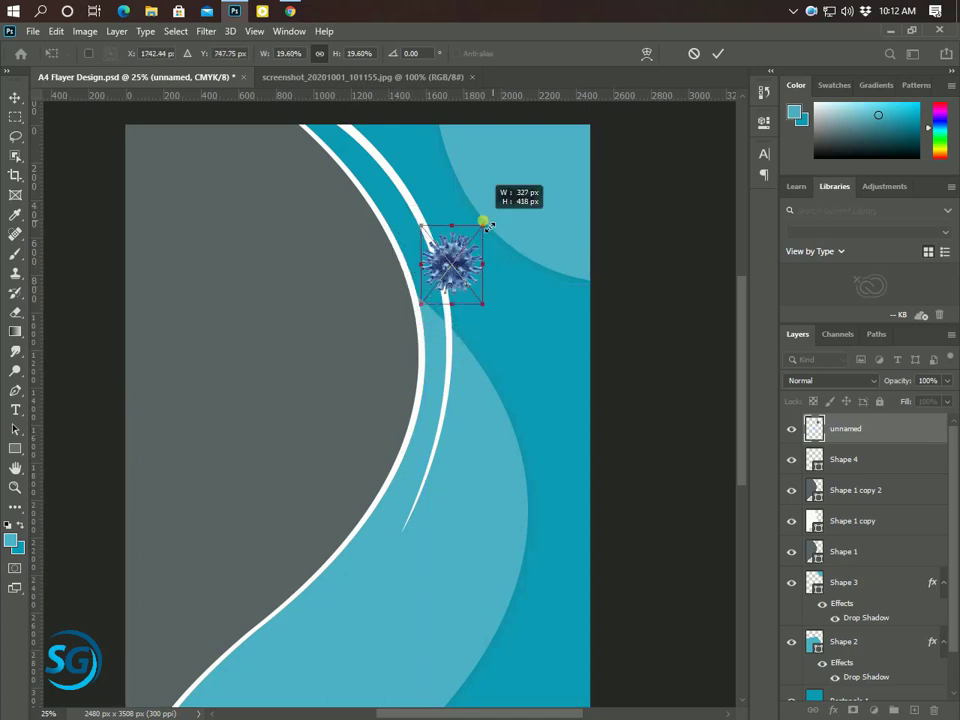
pyautogui.moveTo(467, 274); pyautogui.dragTo(453, 267)
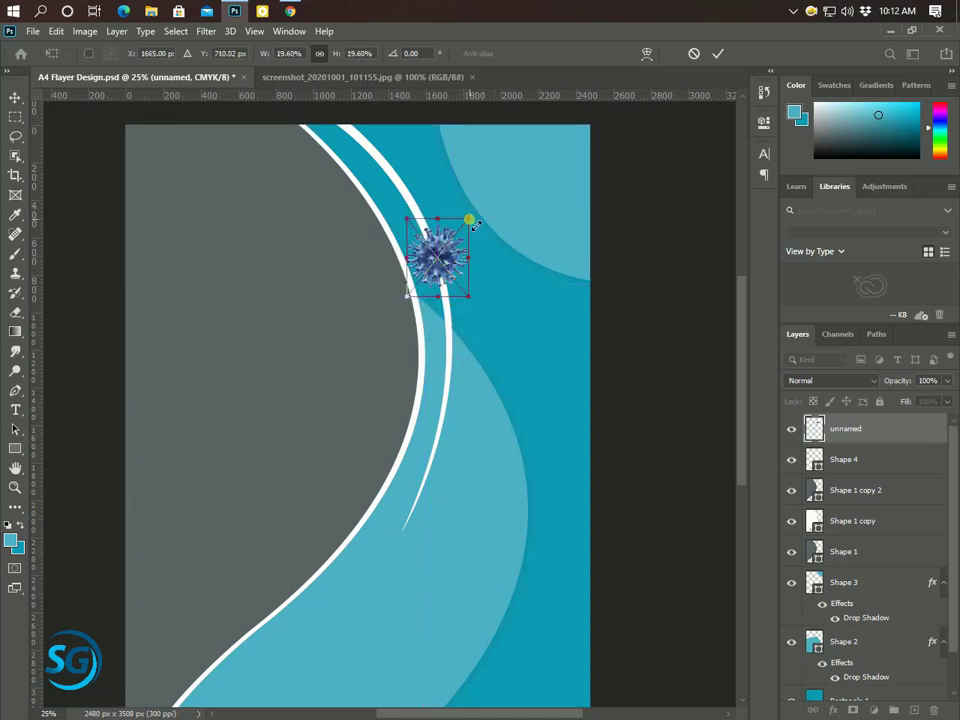
pyautogui.moveTo(470, 220); pyautogui.dragTo(460, 229)
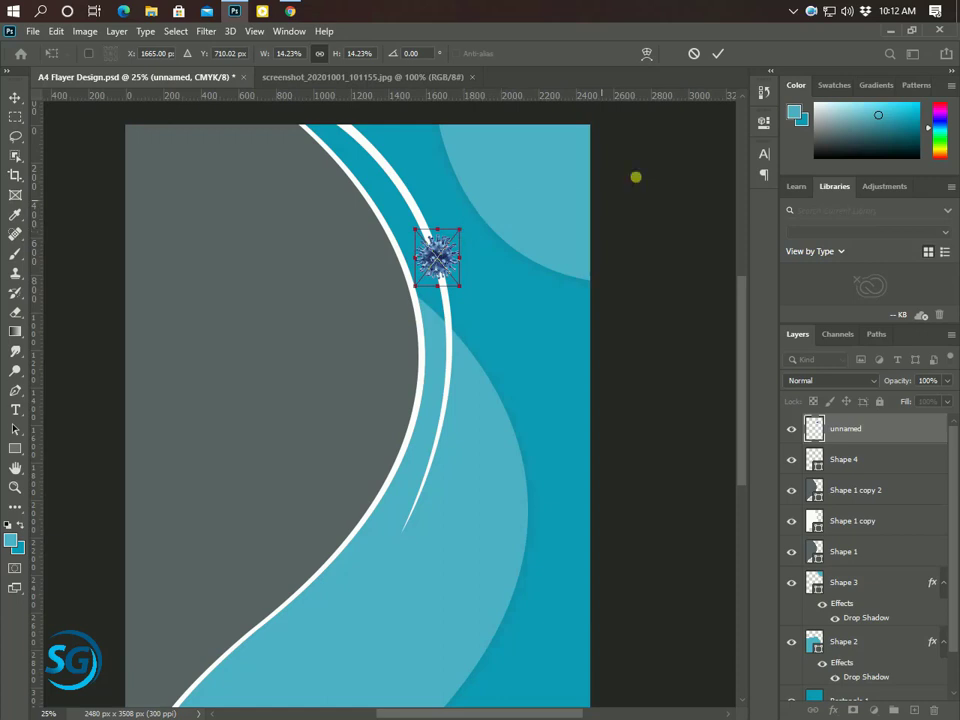
pyautogui.click(718, 53)
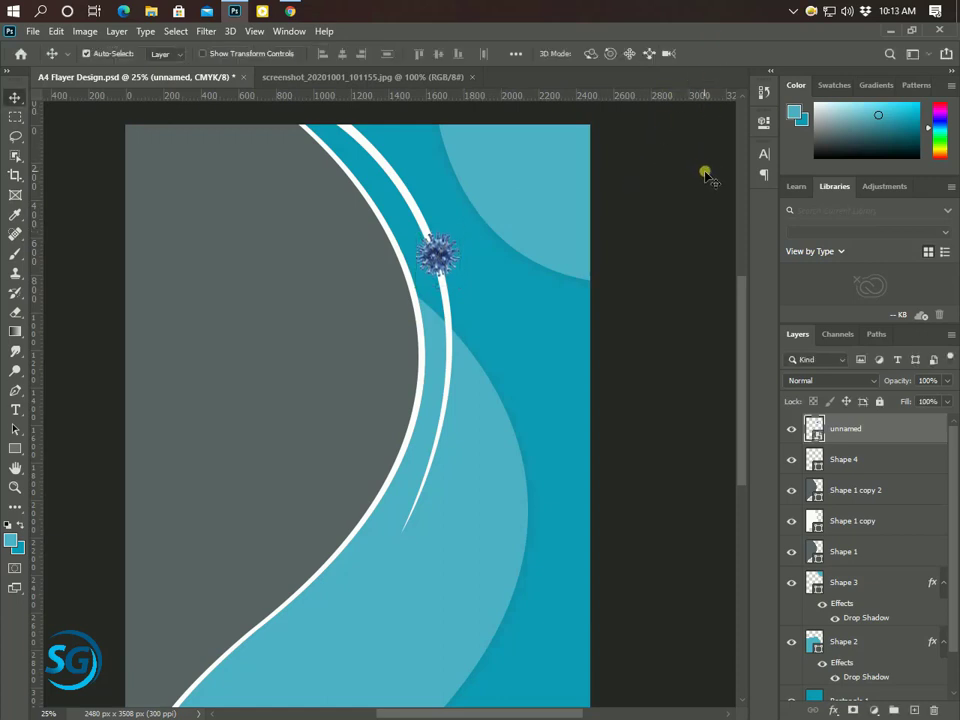
# Step: Nudge the virus up-left, then on Shape 4 marquee-select a box around the virus
pyautogui.press('Left')
pyautogui.press('Left')
pyautogui.press('Up')
pyautogui.press('Up')
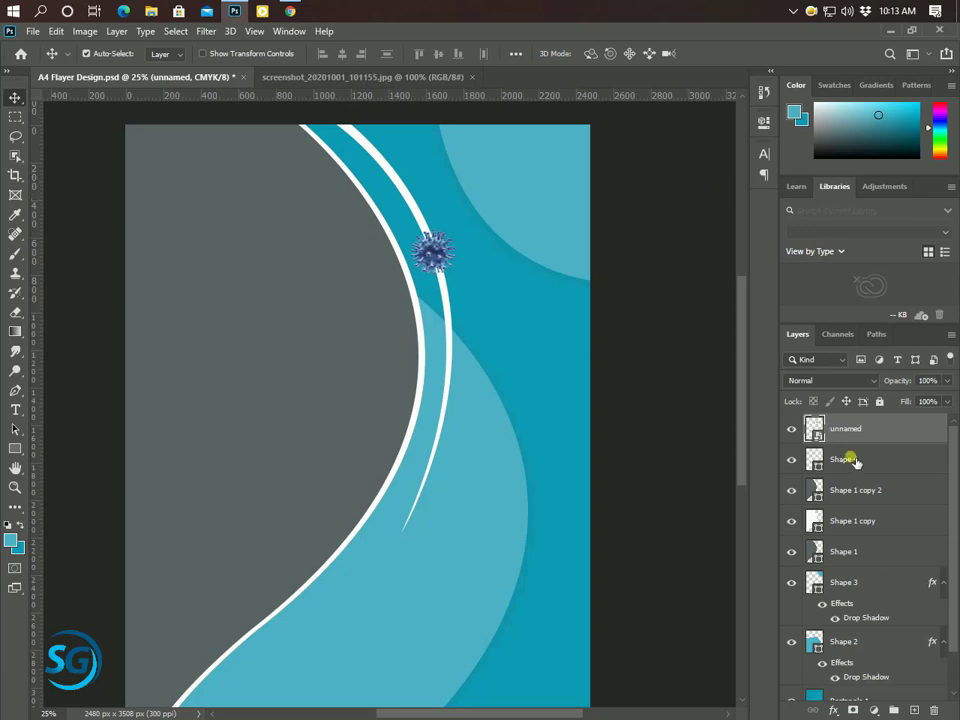
pyautogui.click(885, 465)
pyautogui.click(791, 459)
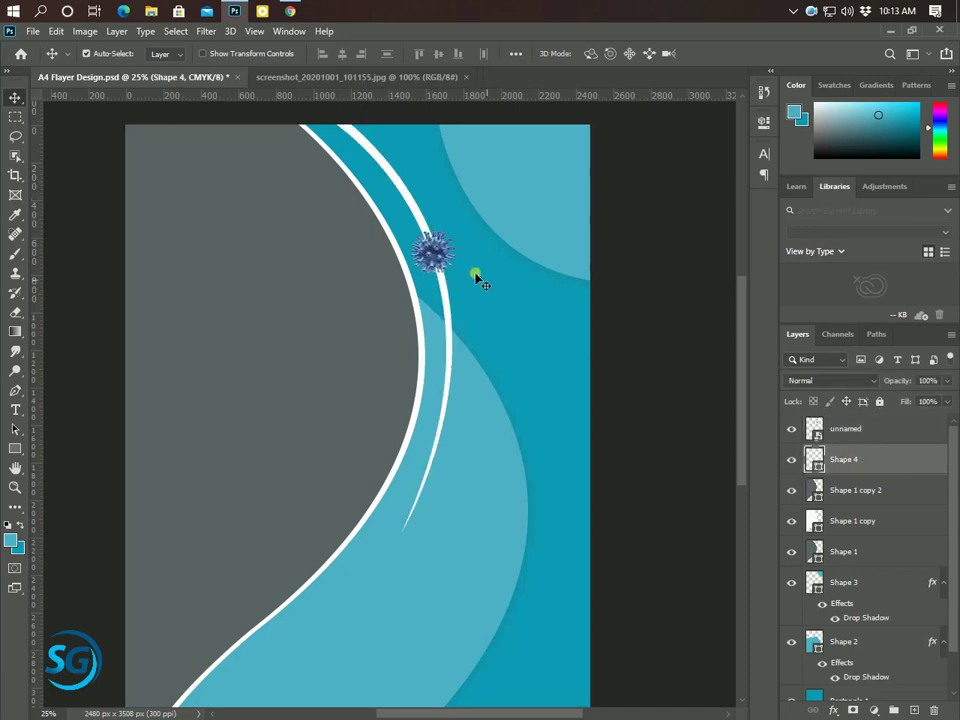
pyautogui.hotkey('ctrl', '+')
pyautogui.click(15, 116)
pyautogui.rightClick(15, 116)
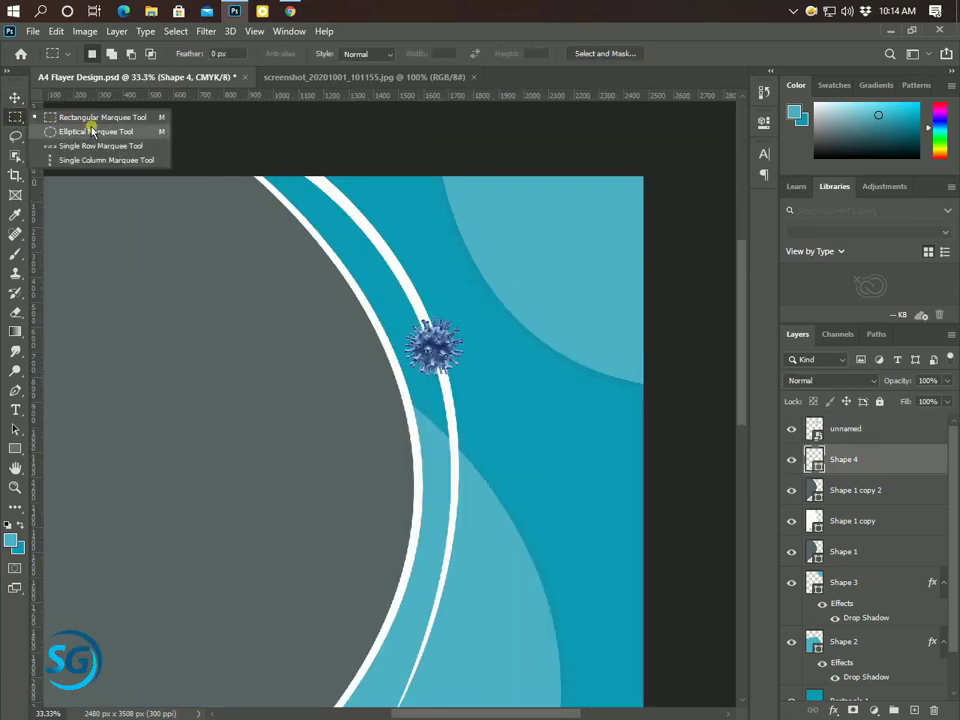
pyautogui.click(90, 106)
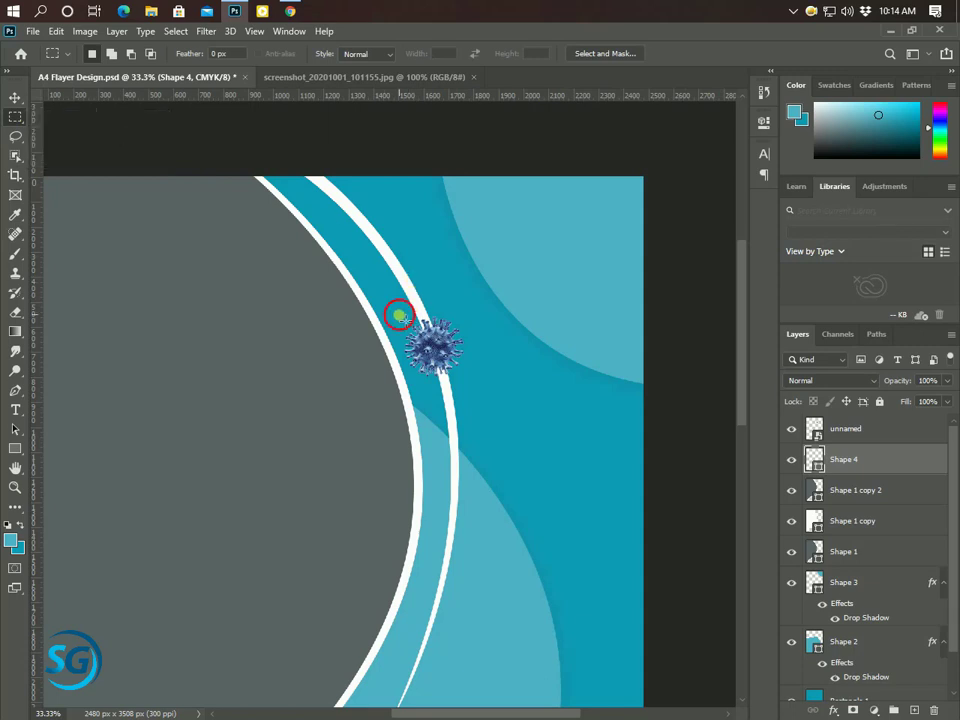
pyautogui.moveTo(399, 316); pyautogui.dragTo(470, 381)
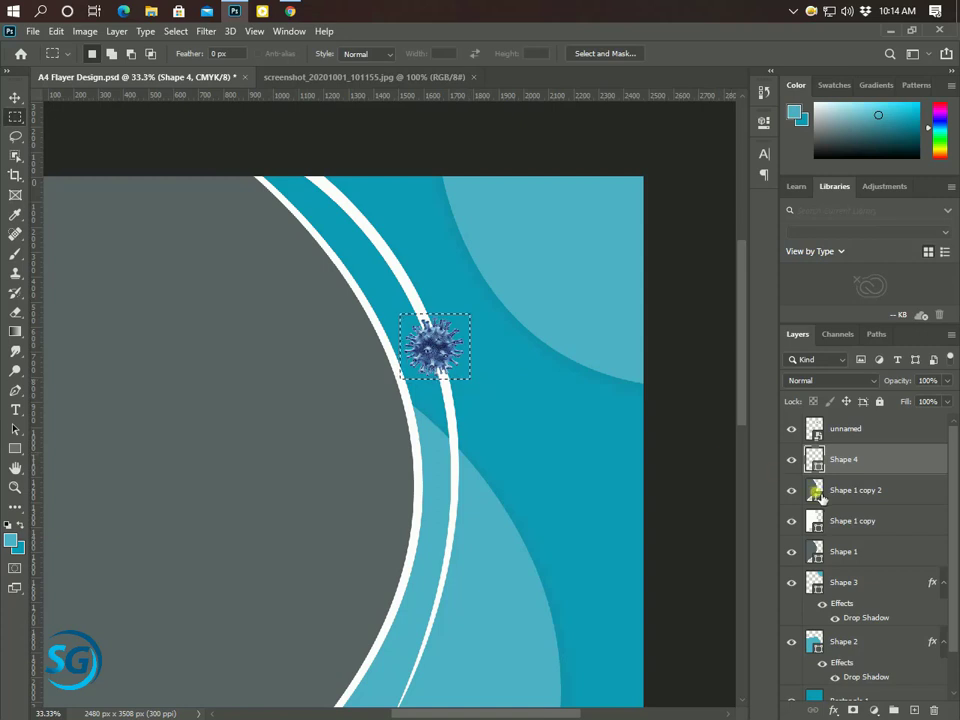
# Step: Invert the selection and add a layer mask so the stripe breaks around the virus
pyautogui.click(176, 31)
pyautogui.click(200, 90)
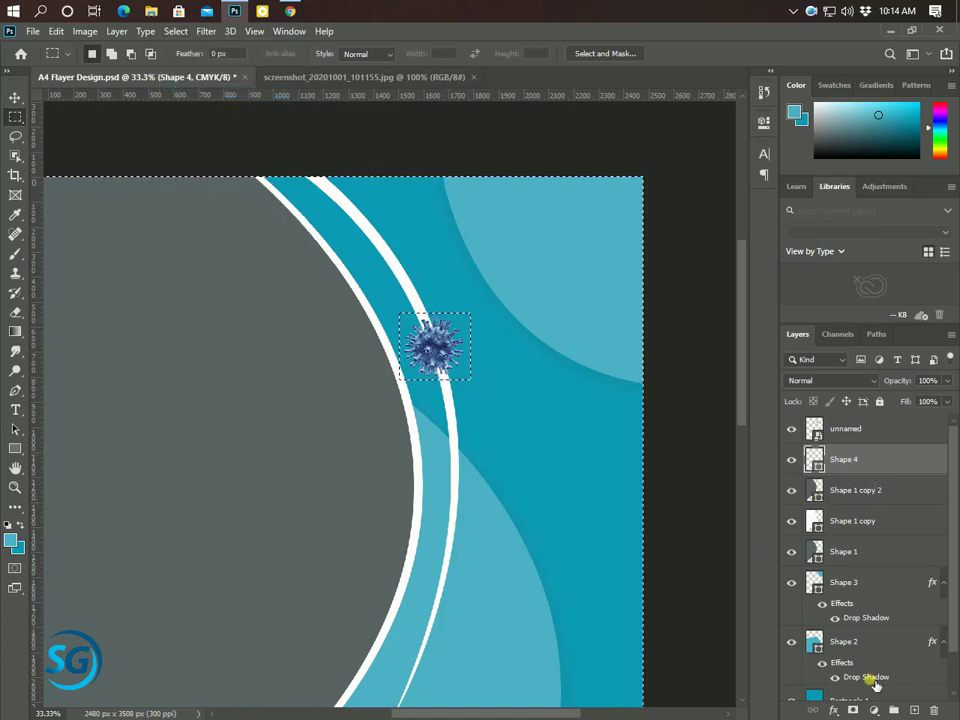
pyautogui.click(860, 710)
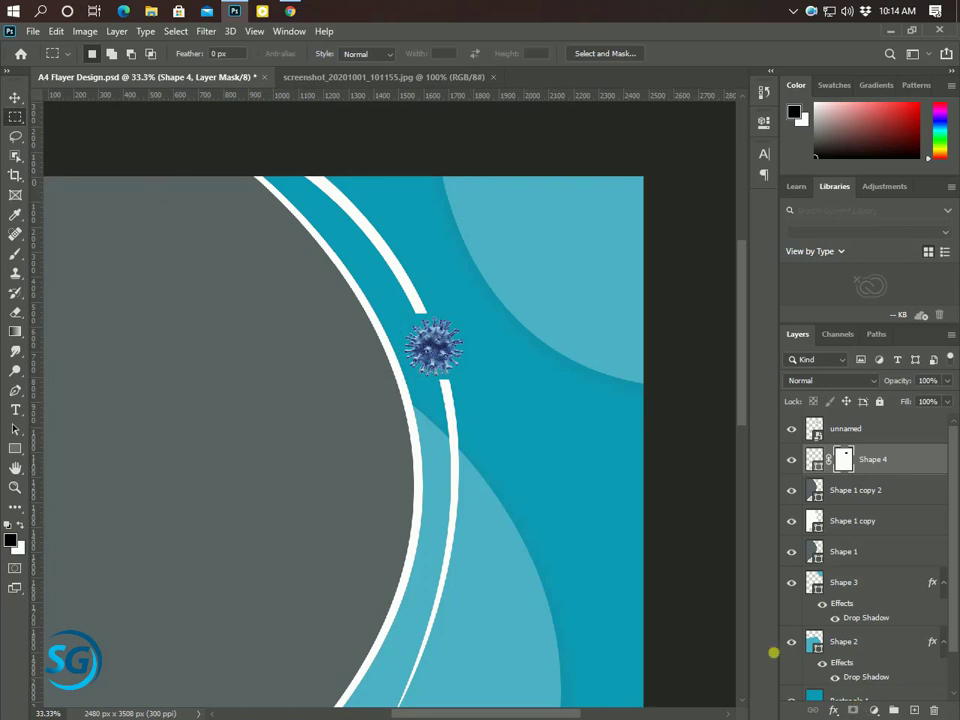
pyautogui.hotkey('ctrl', '-')
pyautogui.hotkey('ctrl', '-')
pyautogui.hotkey('ctrl', '-')
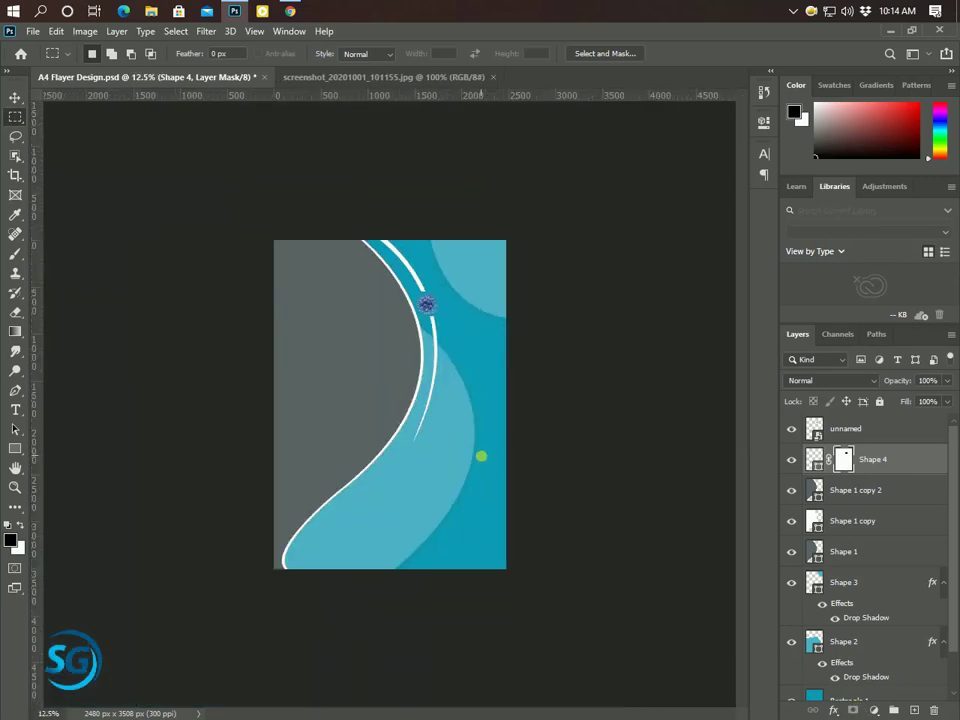
pyautogui.keyDown('ctrl'); pyautogui.click(408, 360); pyautogui.keyUp('ctrl')
pyautogui.hotkey('ctrl', '2')
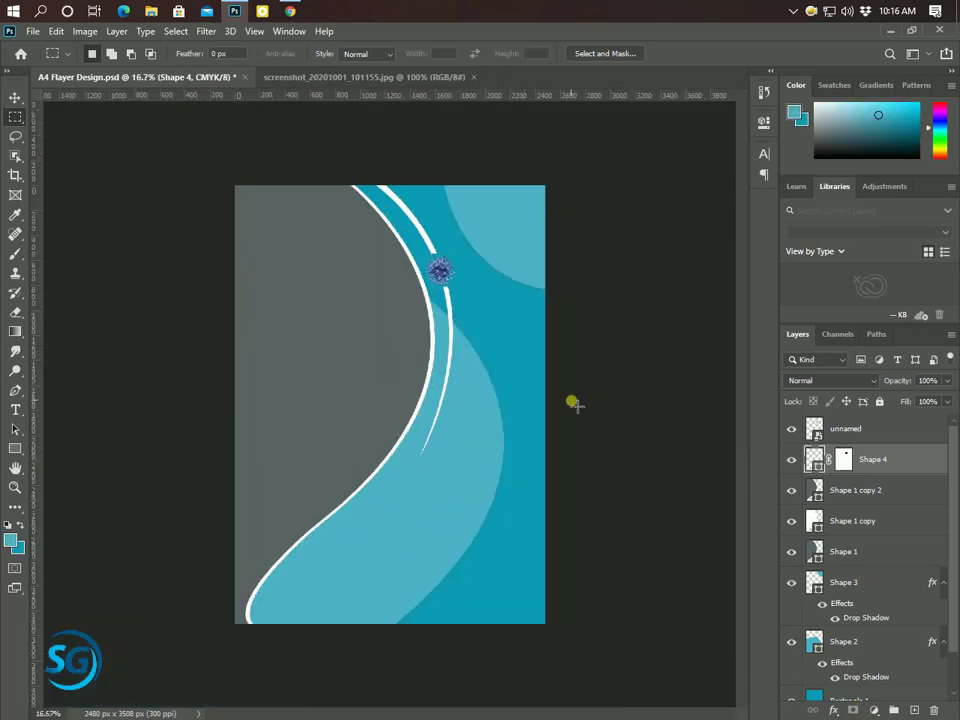
pyautogui.click(920, 457)
# Step: Give Shape 4 a Gradient Overlay using the Gray_04 preset
pyautogui.doubleClick(925, 457)
pyautogui.moveTo(600, 339); pyautogui.dragTo(785, 241)
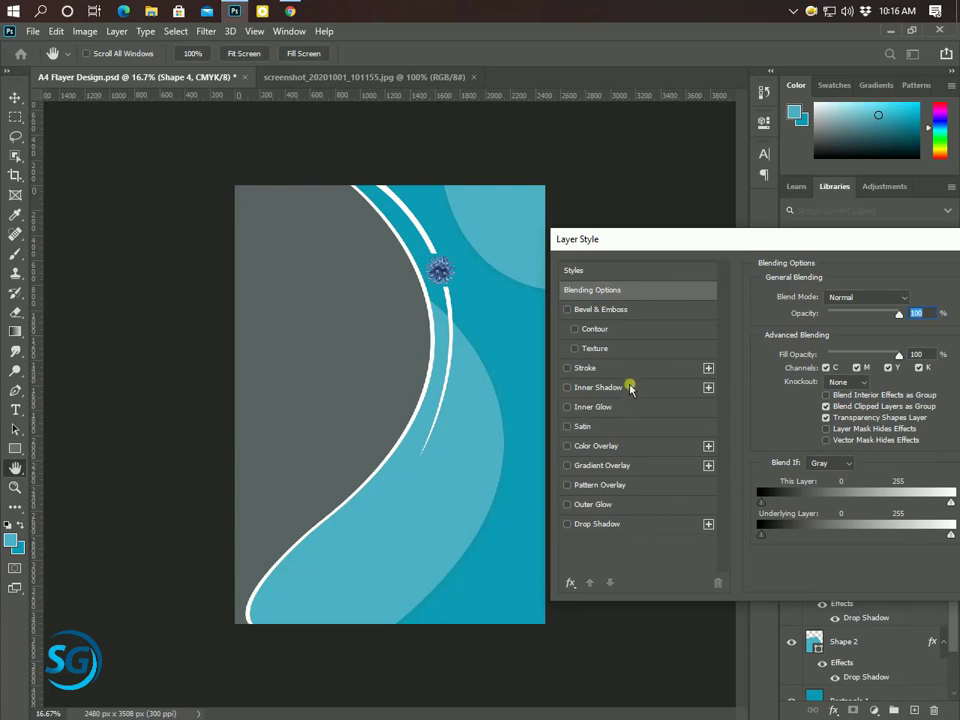
pyautogui.click(620, 466)
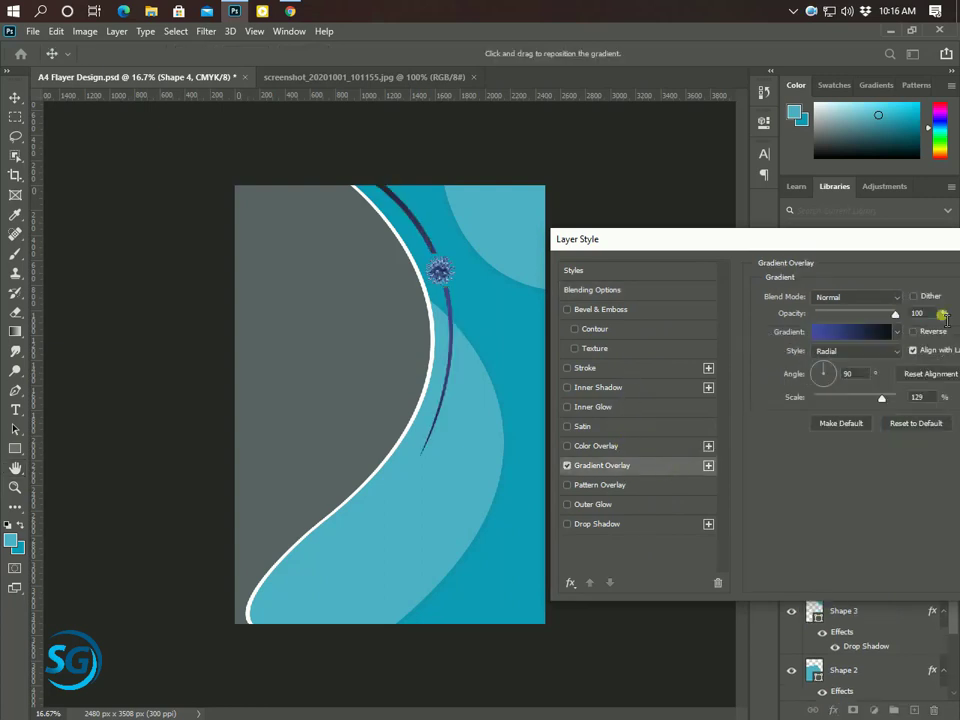
pyautogui.click(849, 331)
pyautogui.scroll(-2, 591, 290)
pyautogui.click(585, 320)
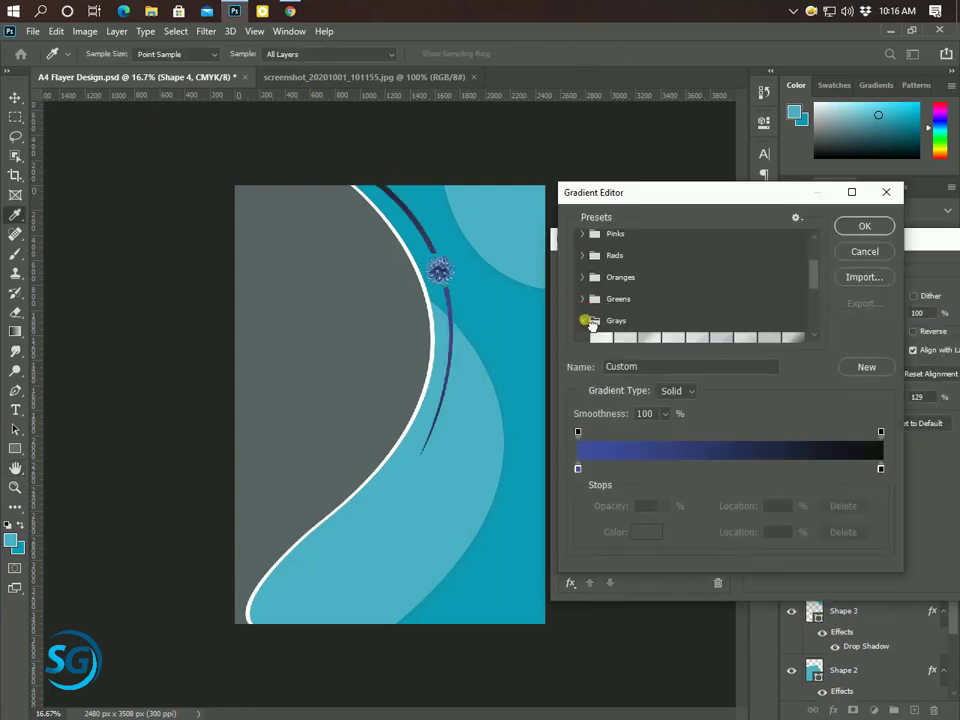
pyautogui.scroll(-3, 700, 305)
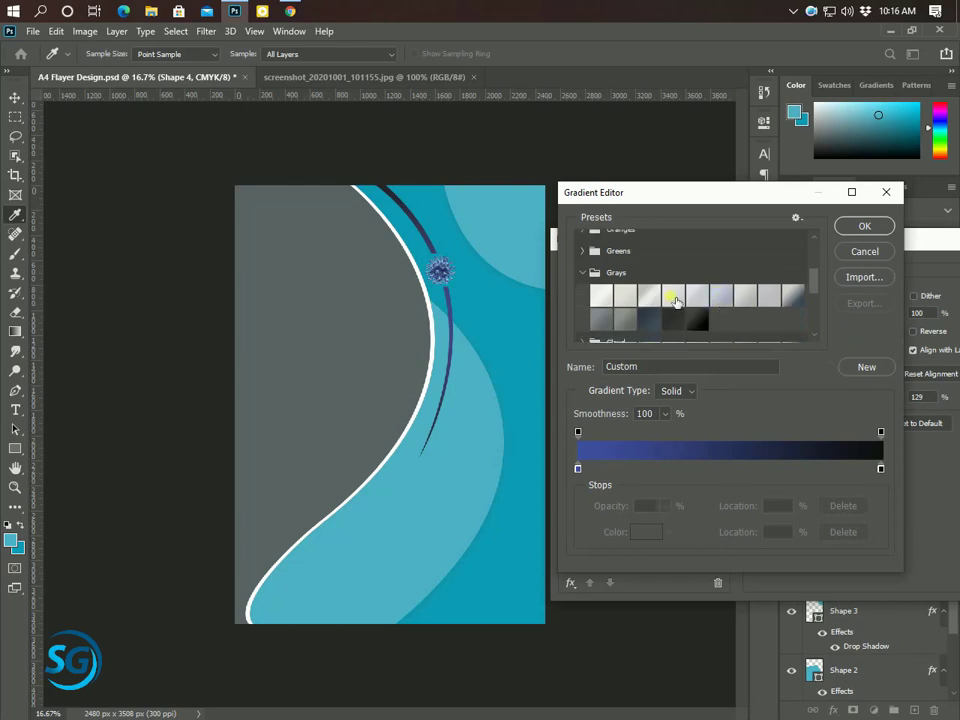
pyautogui.click(603, 305)
pyautogui.click(721, 295)
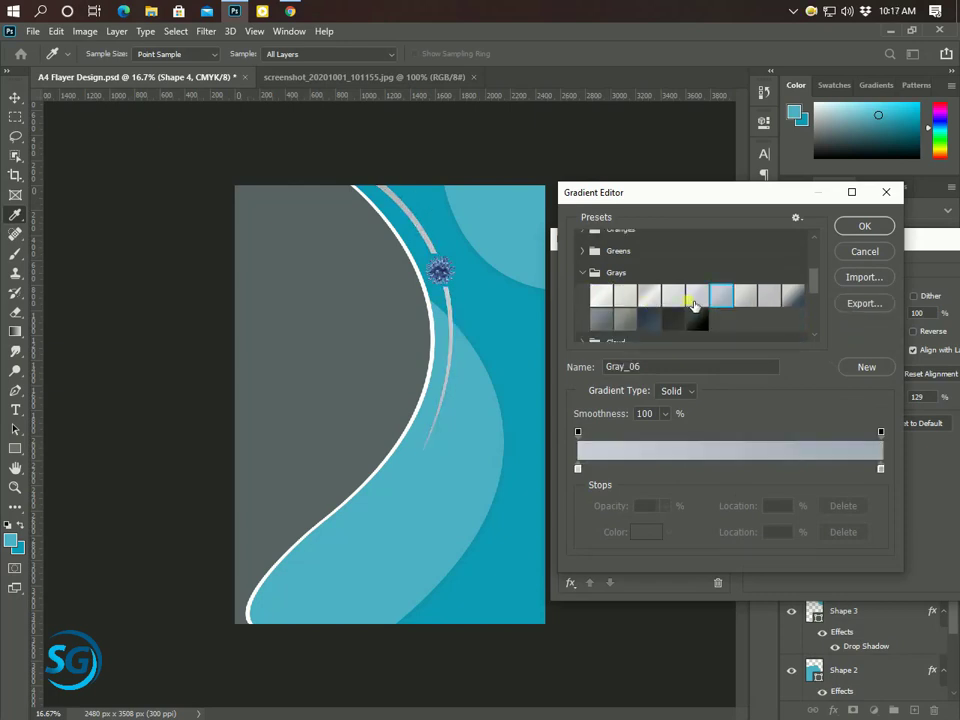
pyautogui.click(673, 296)
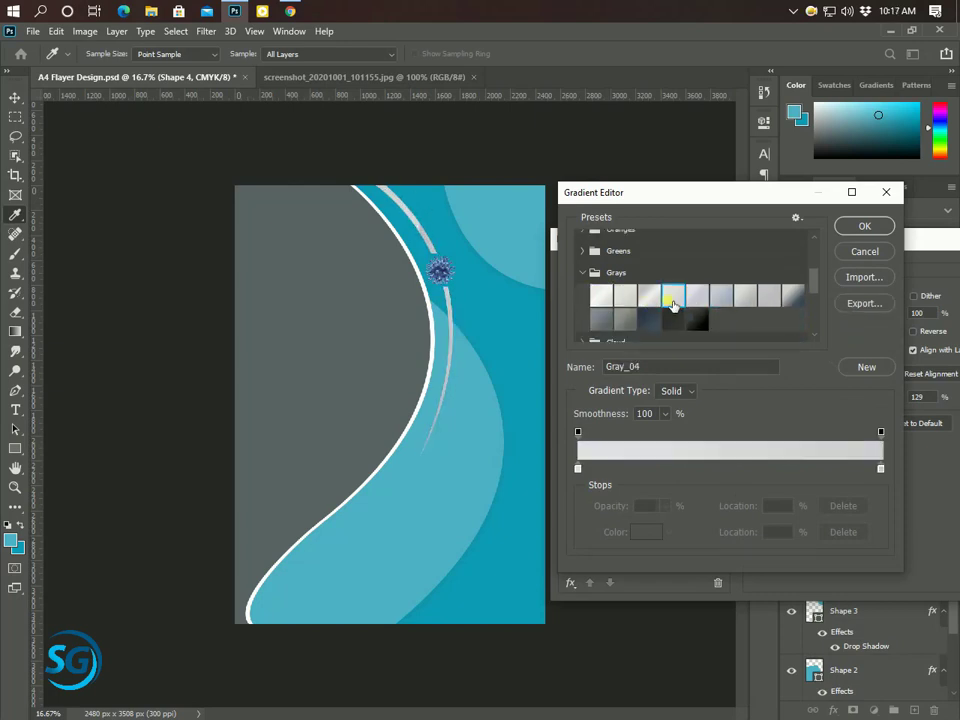
pyautogui.click(864, 228)
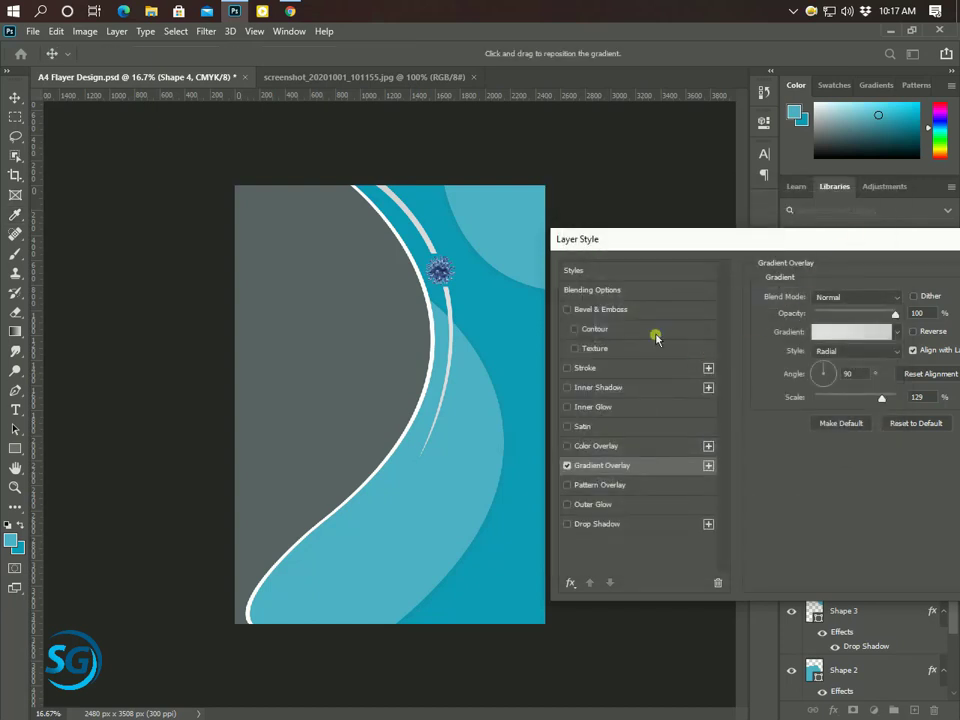
# Step: Add a Bevel & Emboss with depth lowered to 74 and apply the styles
pyautogui.click(624, 310)
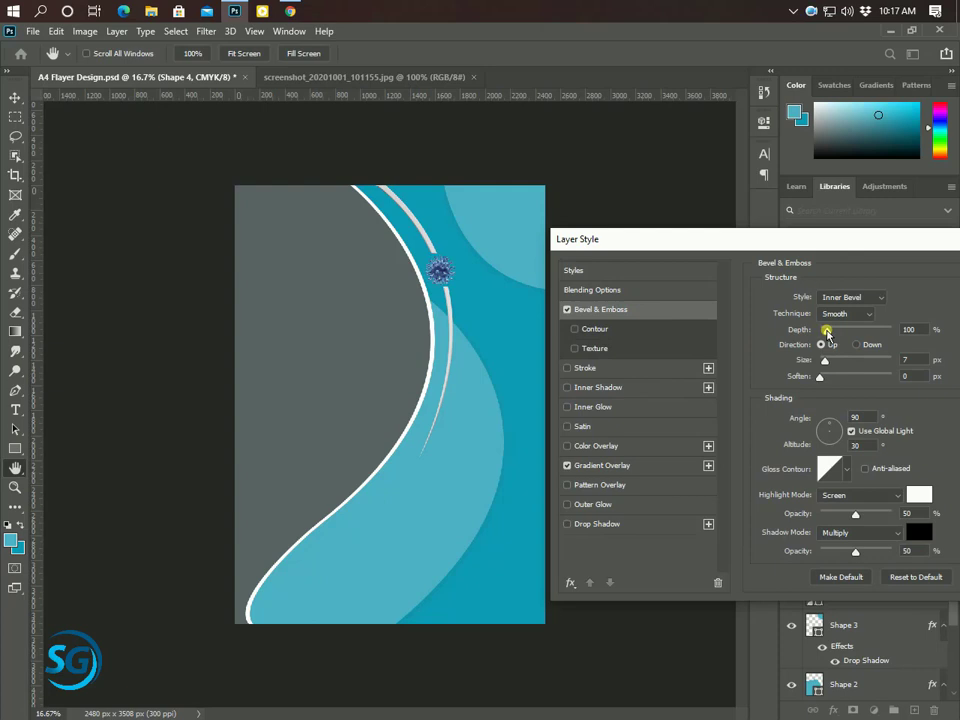
pyautogui.moveTo(827, 333); pyautogui.dragTo(825, 333)
pyautogui.moveTo(839, 242); pyautogui.dragTo(699, 239)
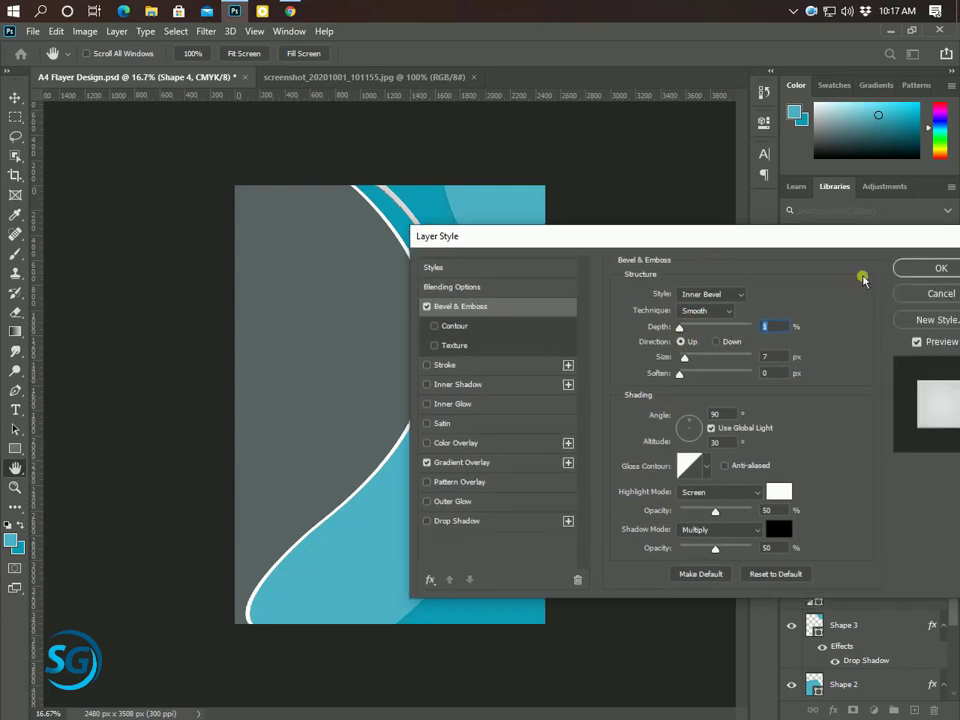
pyautogui.click(920, 268)
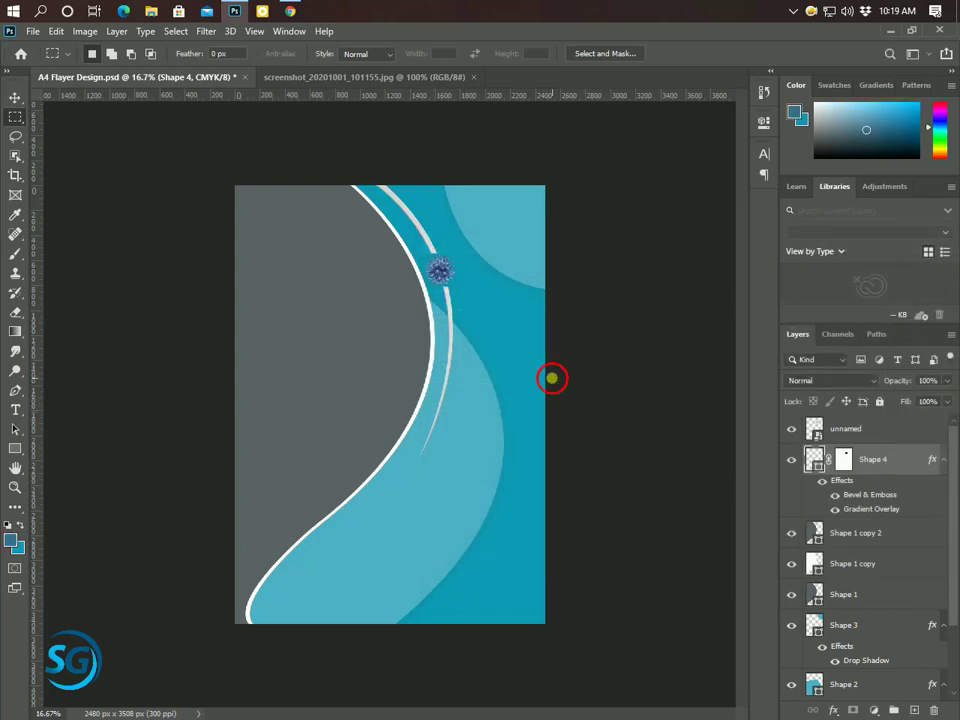
# Step: Duplicate the virus image layer and move the copy to the flyer's bottom-left corner
pyautogui.click(14, 98)
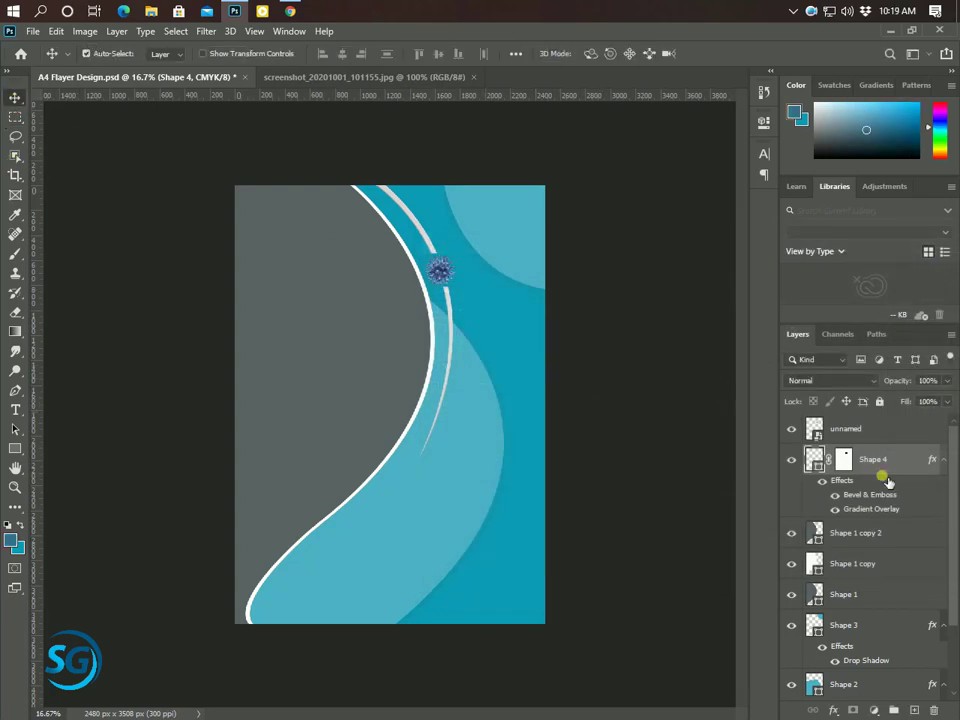
pyautogui.moveTo(884, 444); pyautogui.dragTo(913, 710)
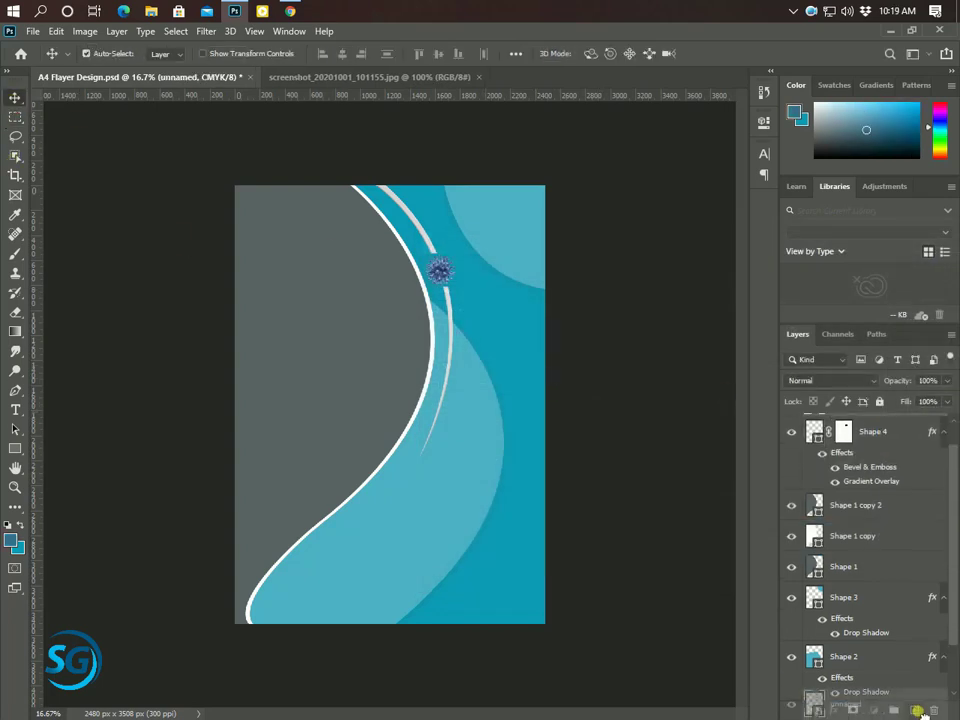
pyautogui.moveTo(441, 271); pyautogui.dragTo(254, 612)
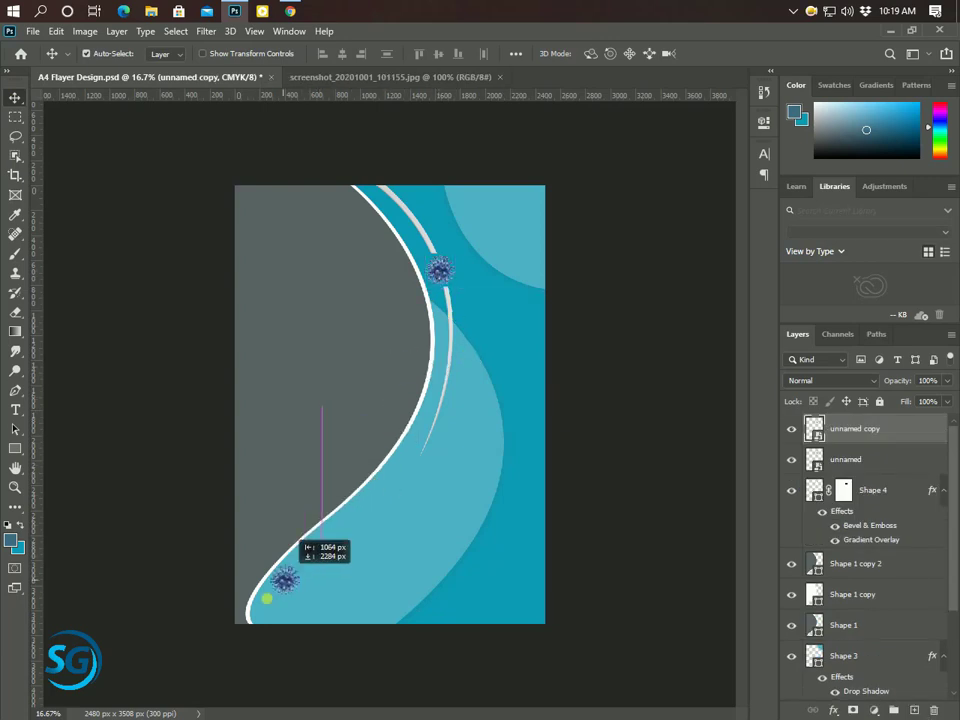
# Step: Enlarge the bottom-left virus copy around its centre and set its opacity to 98%
pyautogui.hotkey('ctrl', 't')
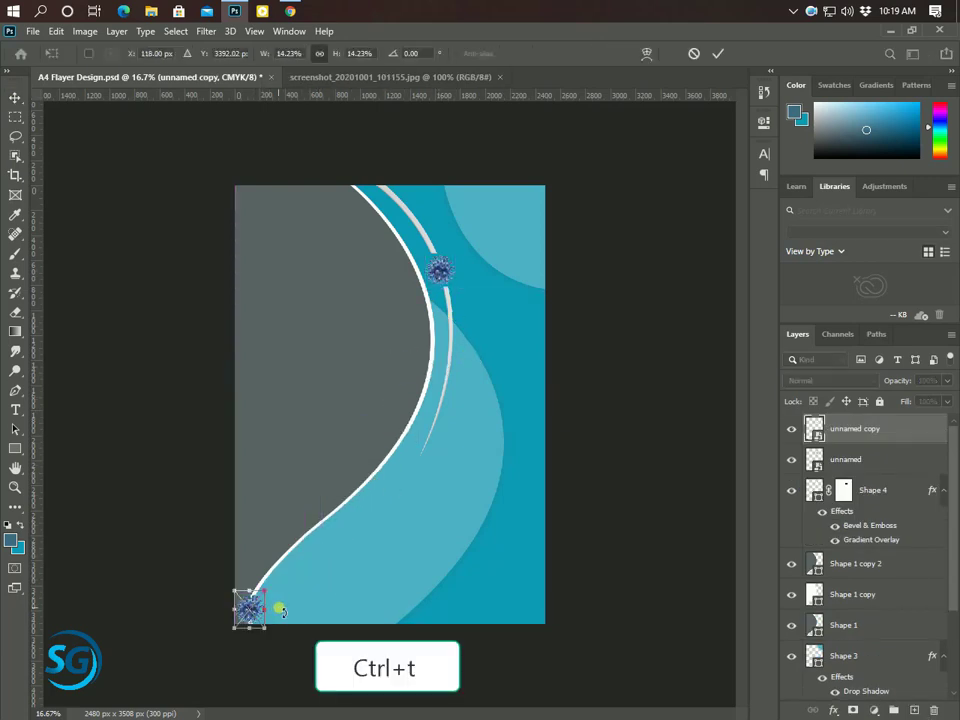
pyautogui.moveTo(270, 635)
pyautogui.mouseDown()
pyautogui.moveTo(303, 654)
pyautogui.moveTo(283, 636)
pyautogui.moveTo(291, 647)
pyautogui.mouseUp()
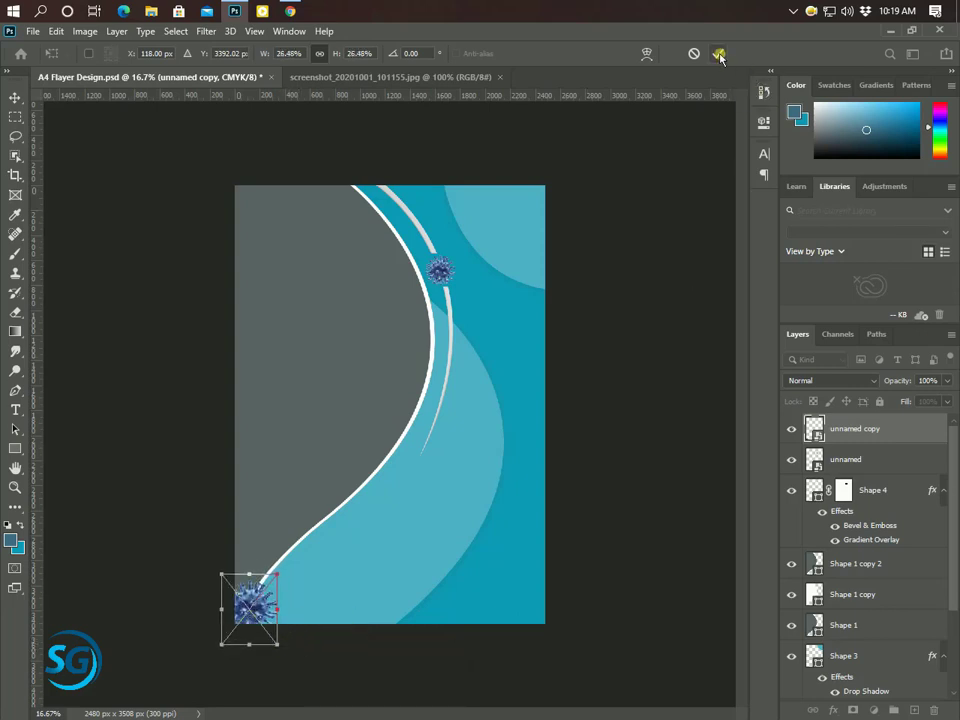
pyautogui.press('Return')
pyautogui.press('9')
pyautogui.press('8')
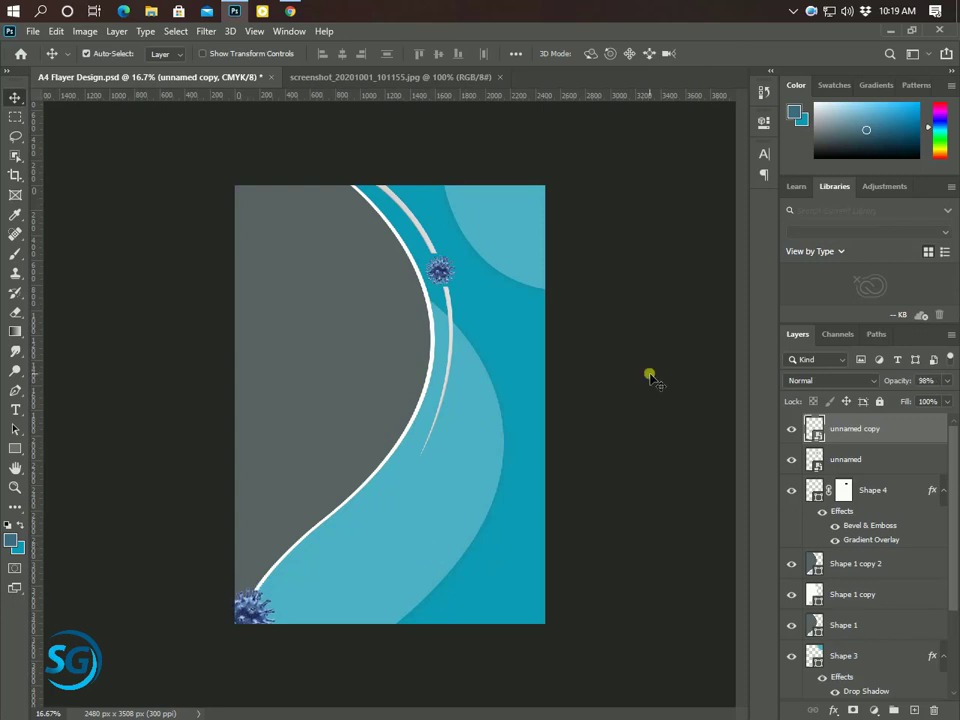
pyautogui.click(17, 449)
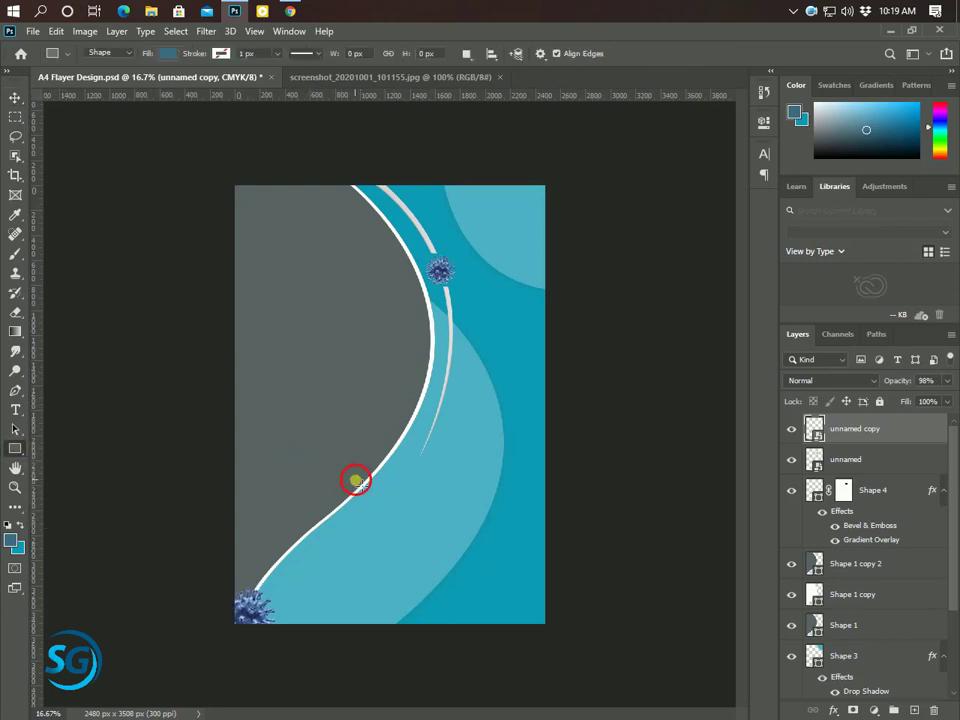
# Step: Draw a rectangle across the flyer's lower part and stretch it to the left edge
pyautogui.moveTo(355, 481)
pyautogui.mouseDown()
pyautogui.moveTo(559, 570)
pyautogui.moveTo(594, 602)
pyautogui.mouseUp()
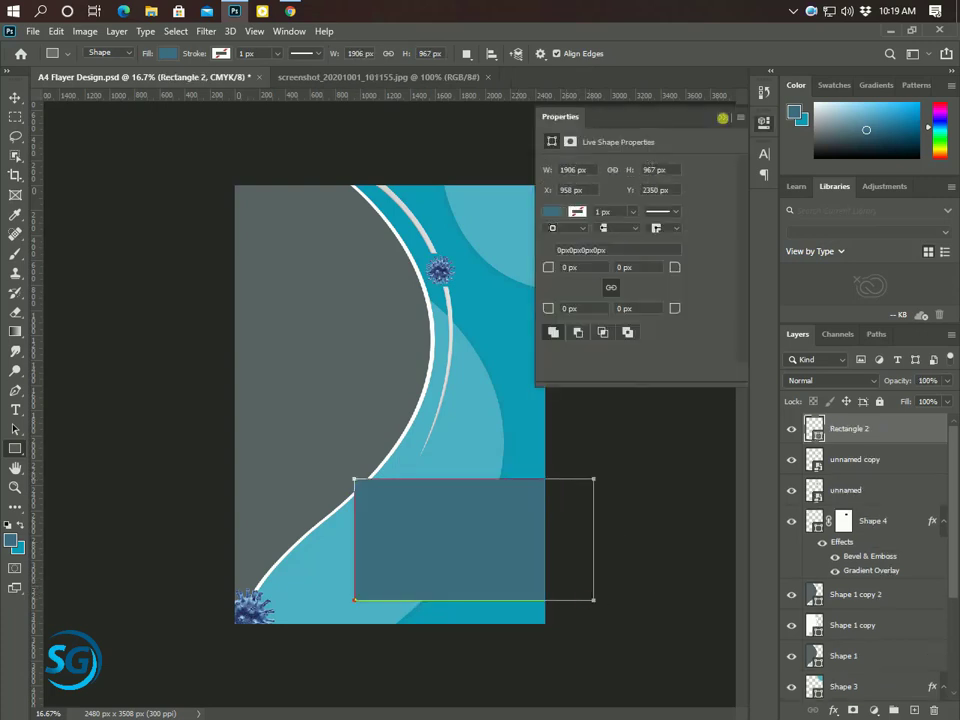
pyautogui.click(720, 126)
pyautogui.click(12, 92)
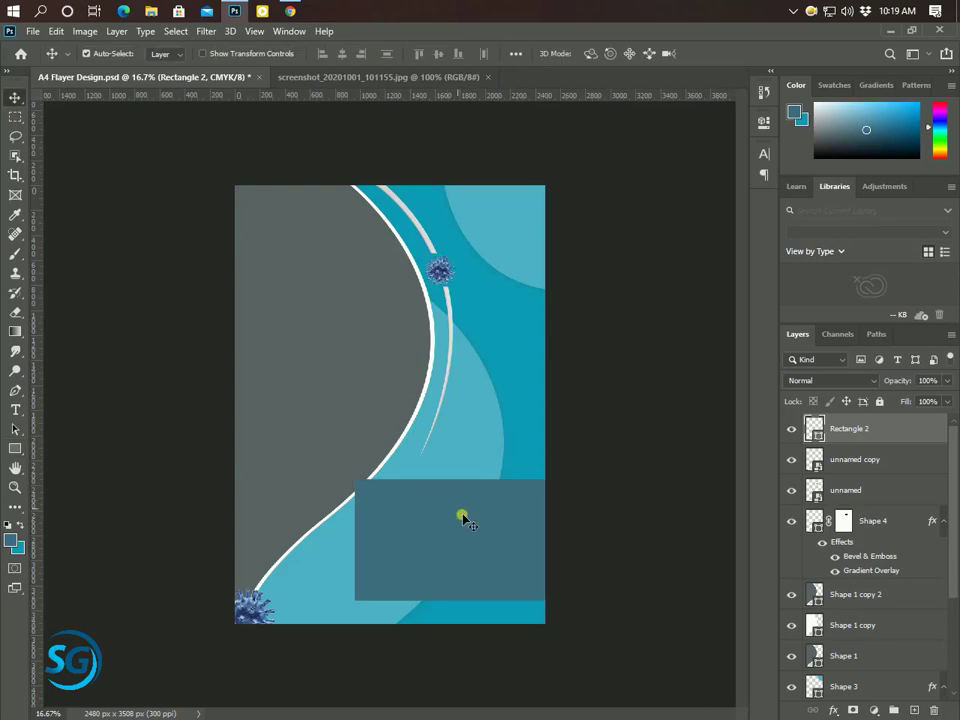
pyautogui.moveTo(461, 516); pyautogui.dragTo(425, 518)
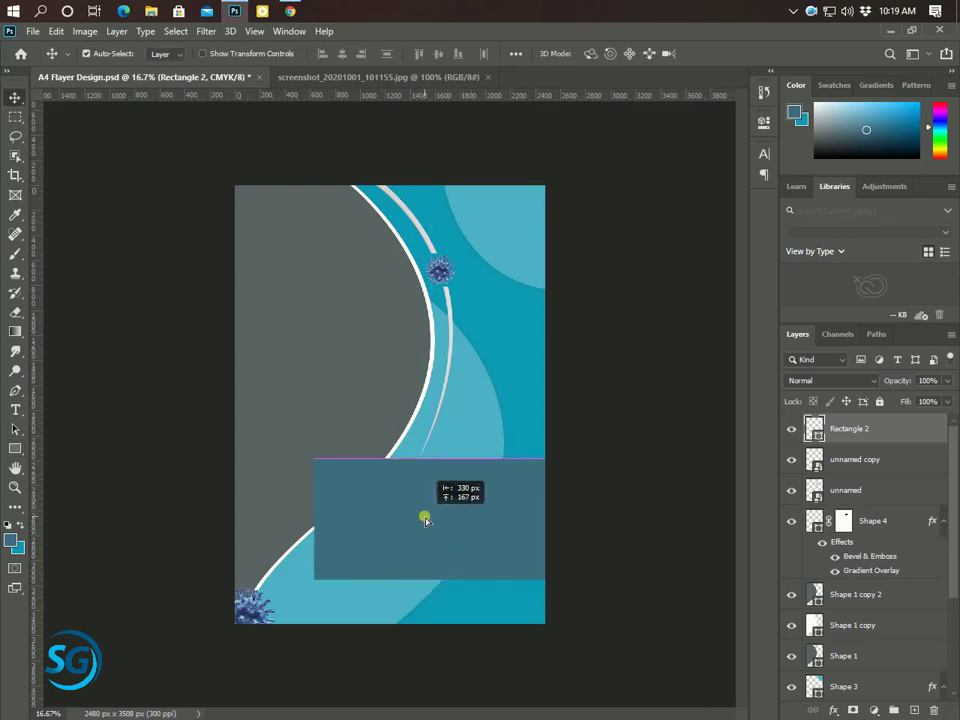
pyautogui.hotkey('ctrl', 't')
pyautogui.moveTo(313, 520); pyautogui.dragTo(265, 527)
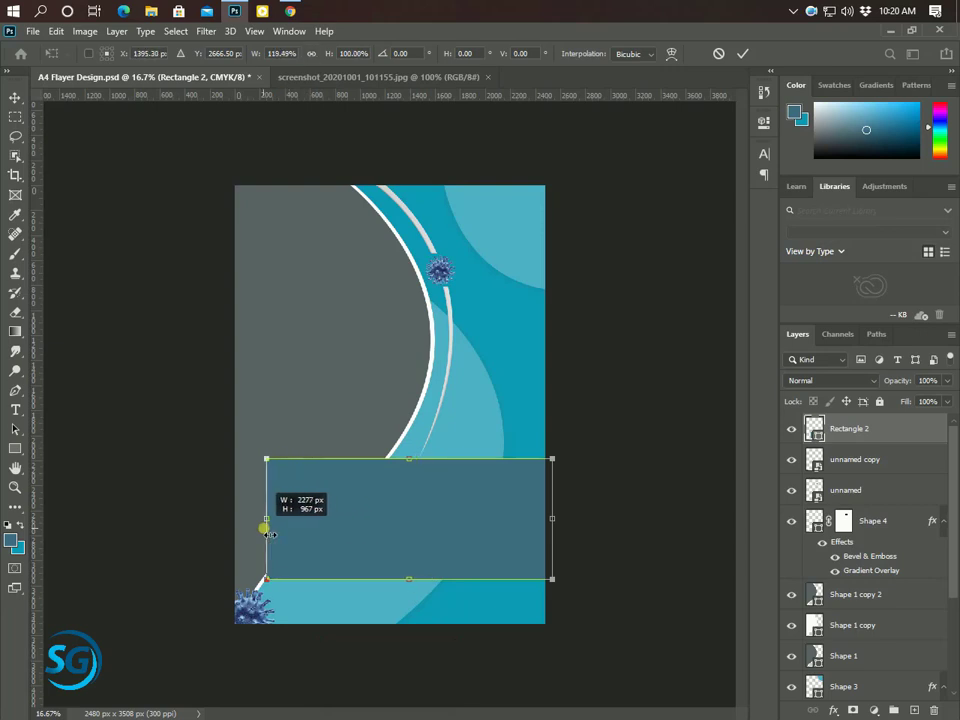
pyautogui.moveTo(400, 544); pyautogui.dragTo(448, 535)
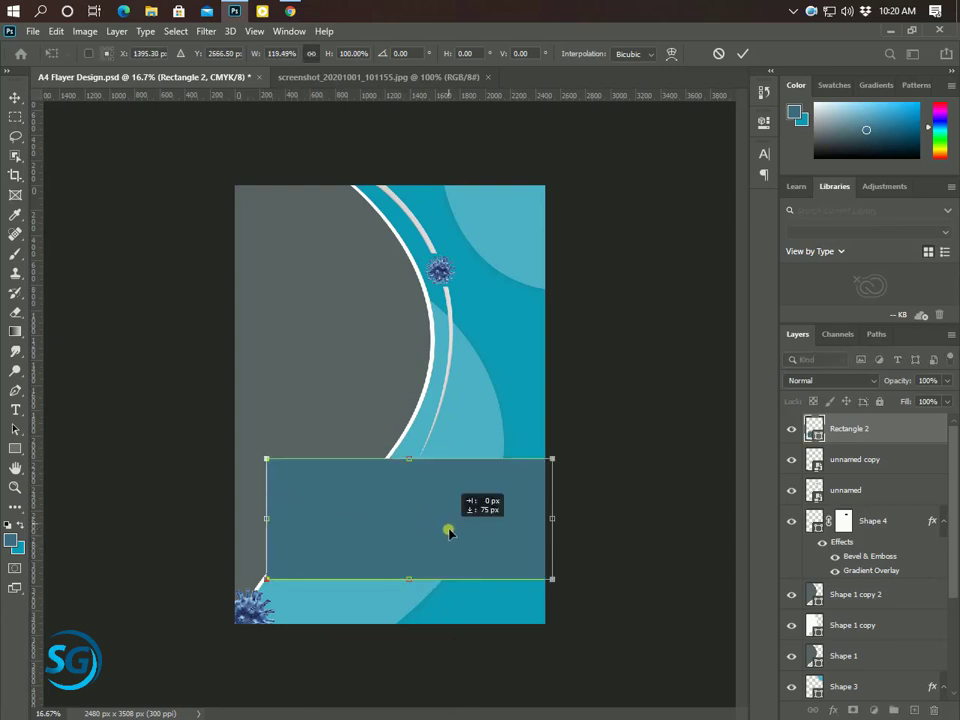
pyautogui.moveTo(269, 524); pyautogui.dragTo(259, 520)
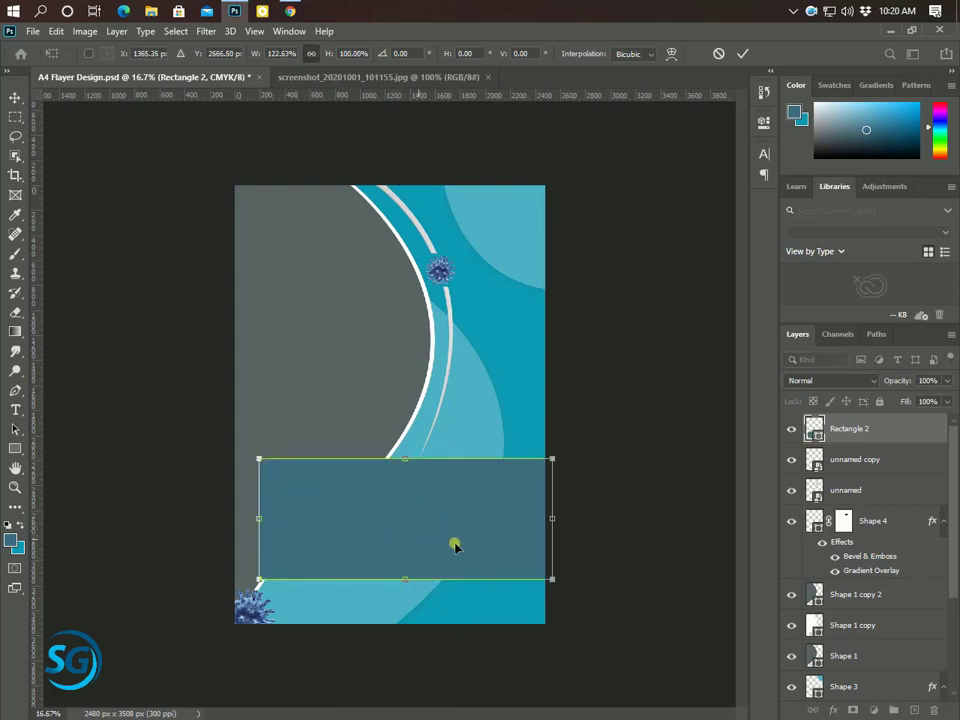
pyautogui.click(738, 56)
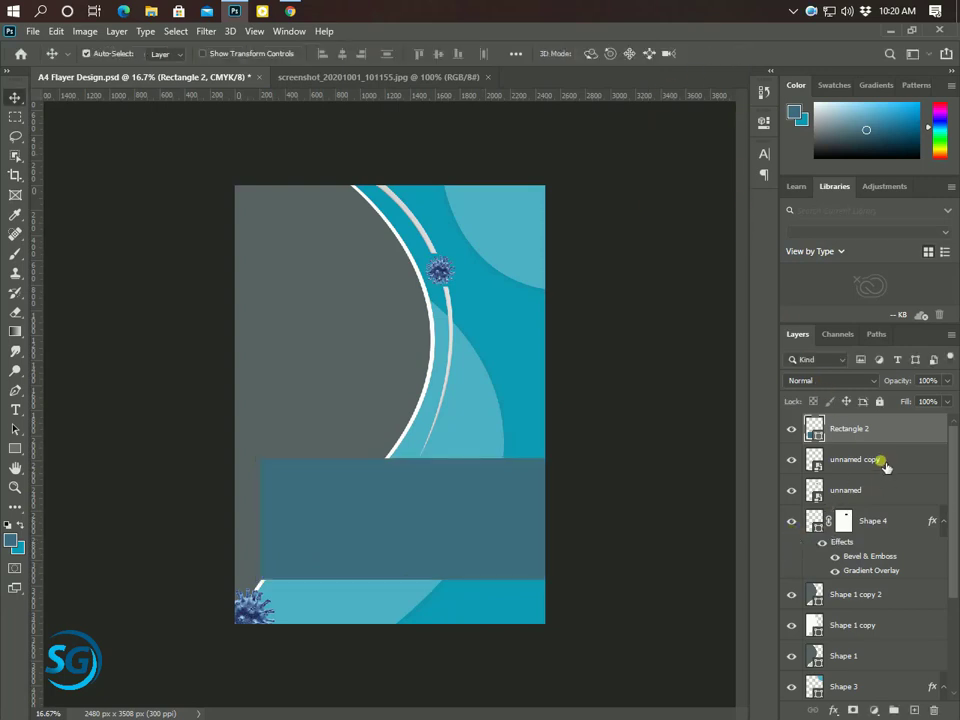
# Step: Move Rectangle 2 below Shape 1 and make it more transparent
pyautogui.moveTo(883, 428)
pyautogui.mouseDown()
pyautogui.moveTo(858, 706)
pyautogui.moveTo(858, 688)
pyautogui.mouseUp()
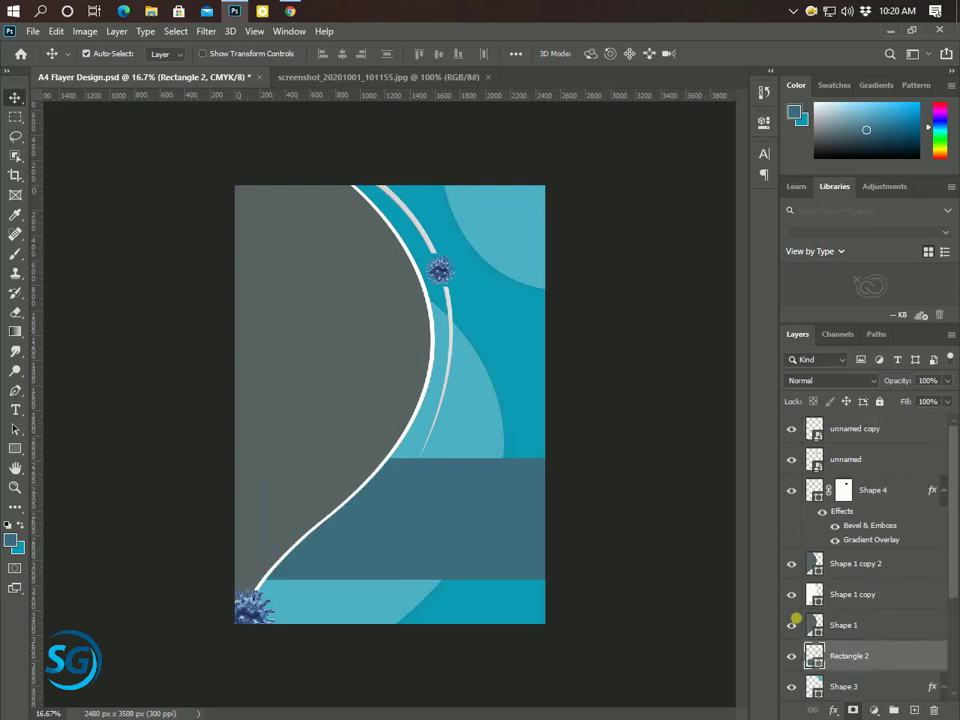
pyautogui.click(947, 381)
pyautogui.moveTo(922, 400); pyautogui.dragTo(915, 403)
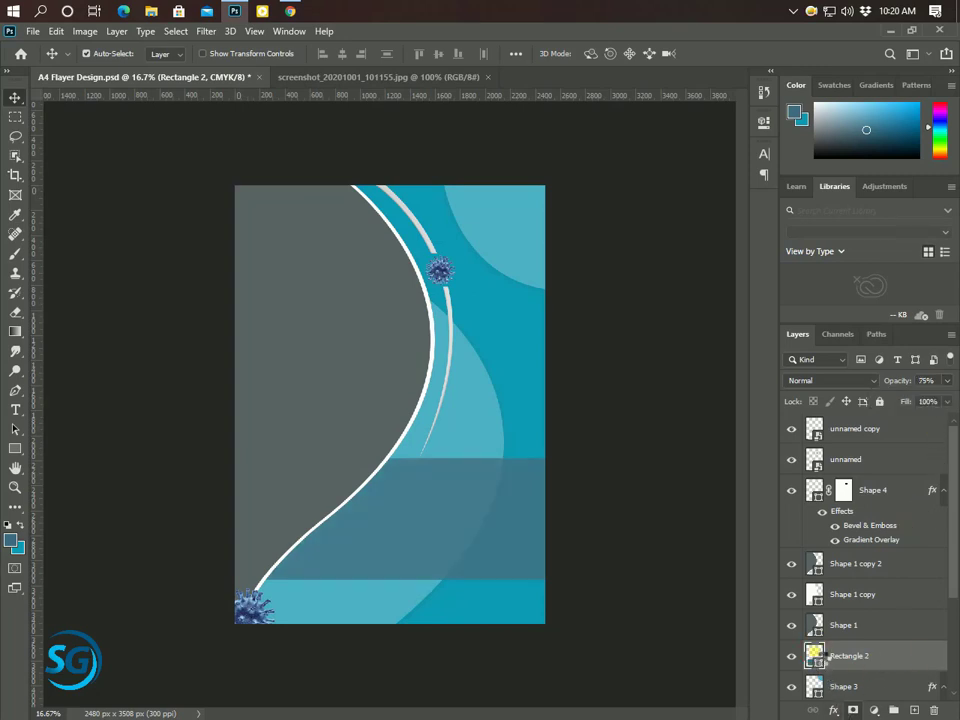
# Step: Change Rectangle 2's fill to dark teal #114459 and set its opacity to 52%
pyautogui.doubleClick(816, 656)
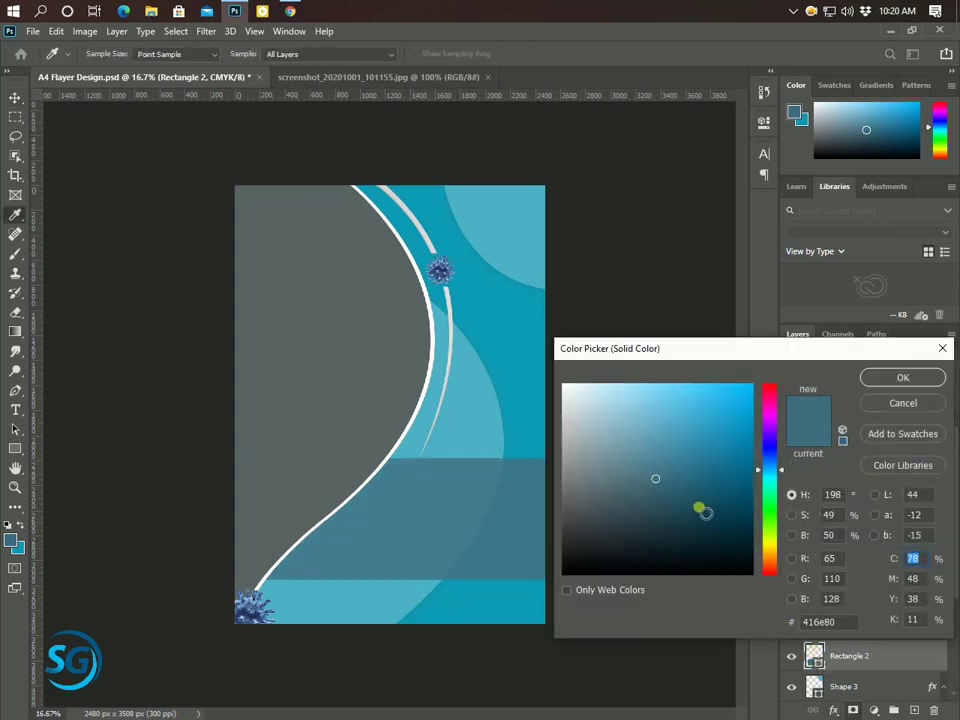
pyautogui.click(716, 503)
pyautogui.moveTo(716, 504); pyautogui.dragTo(715, 509)
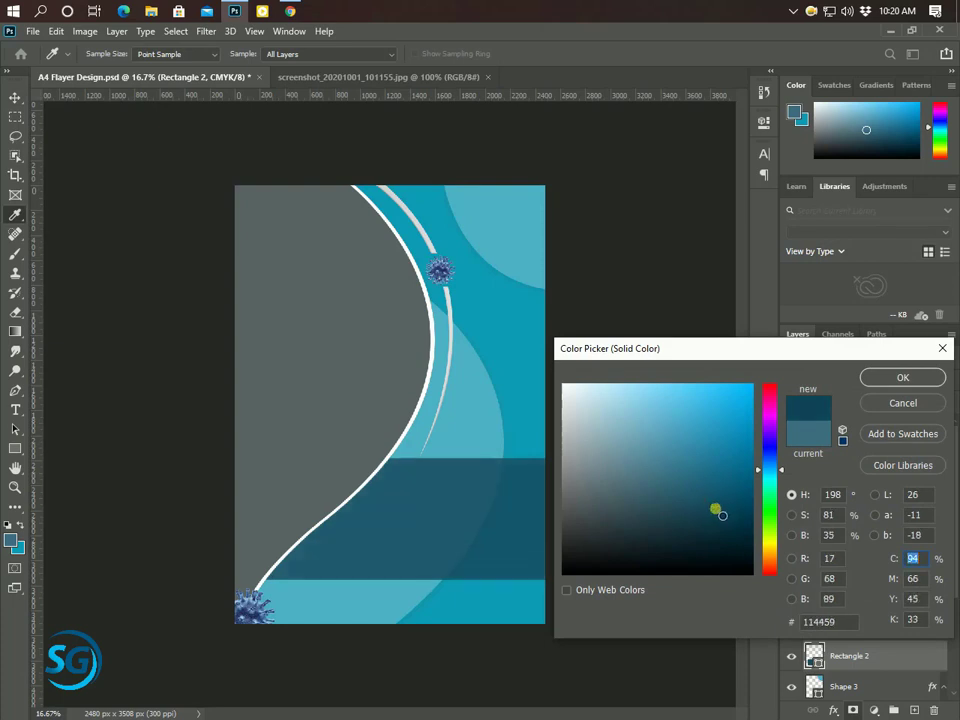
pyautogui.click(934, 377)
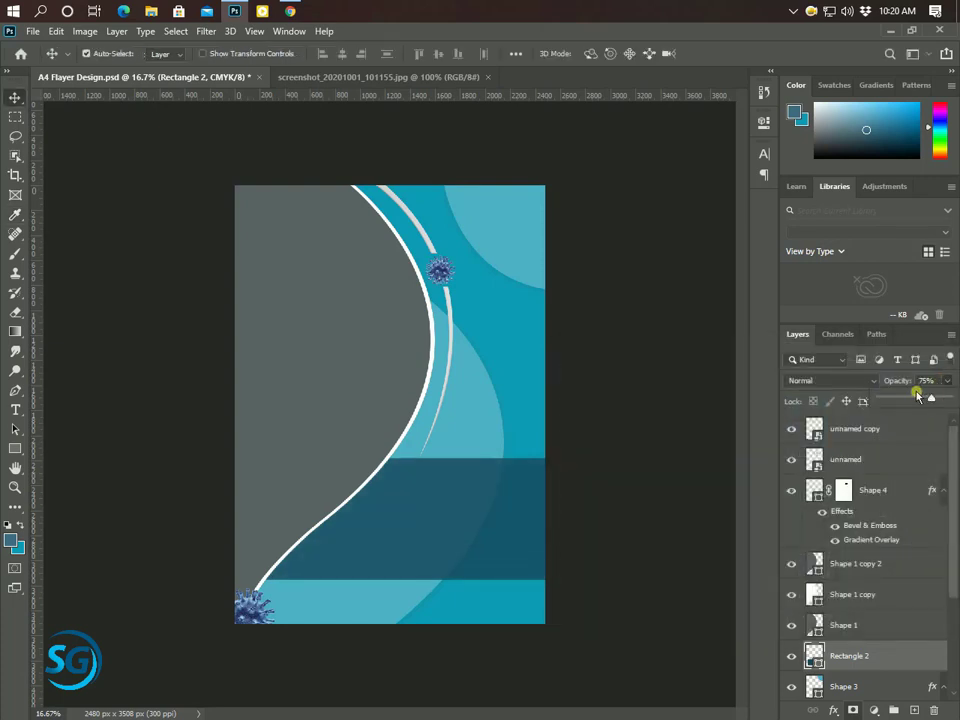
pyautogui.moveTo(923, 400); pyautogui.dragTo(932, 401)
pyautogui.click(729, 456)
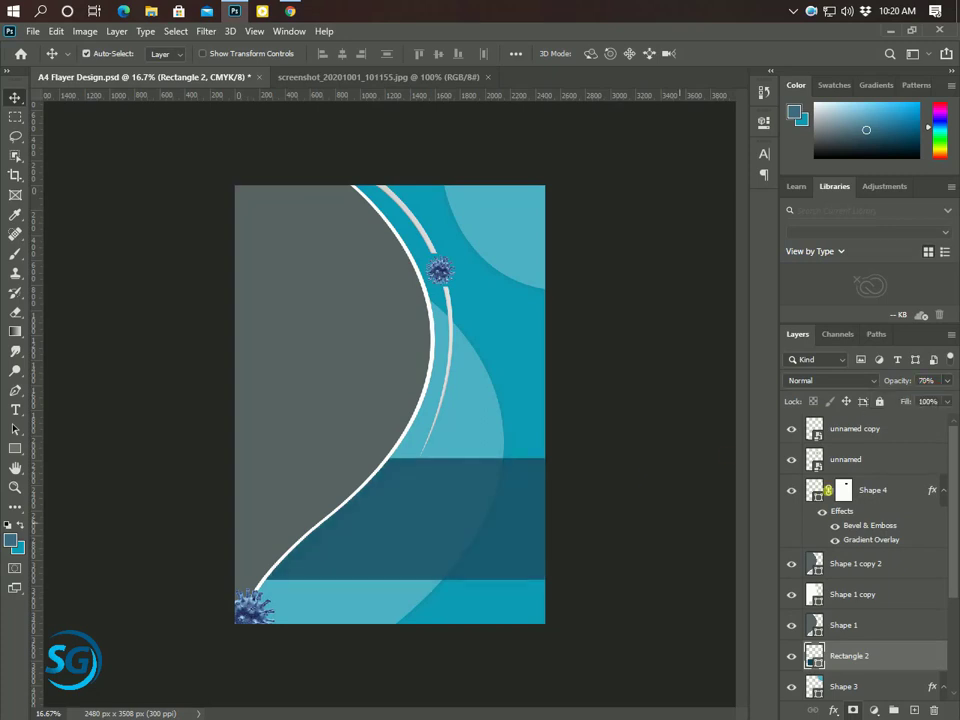
pyautogui.click(947, 381)
pyautogui.moveTo(919, 397); pyautogui.dragTo(915, 399)
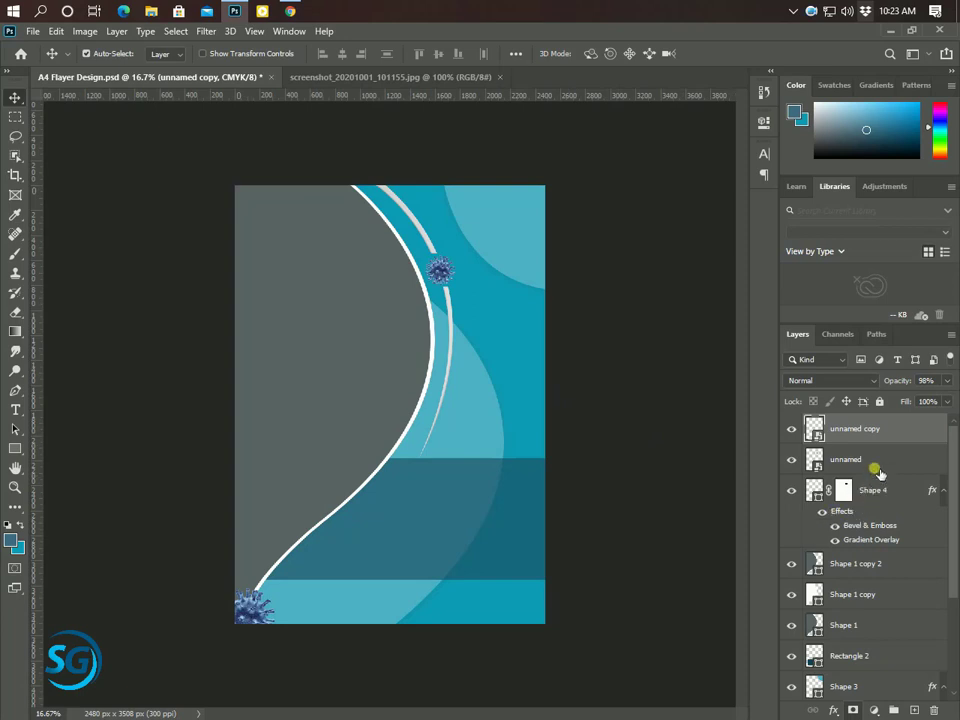
# Step: Paste the masked man photo above Shape 1 copy 2 and scale it into the left curve
pyautogui.click(876, 468)
pyautogui.click(873, 564)
pyautogui.click(791, 564)
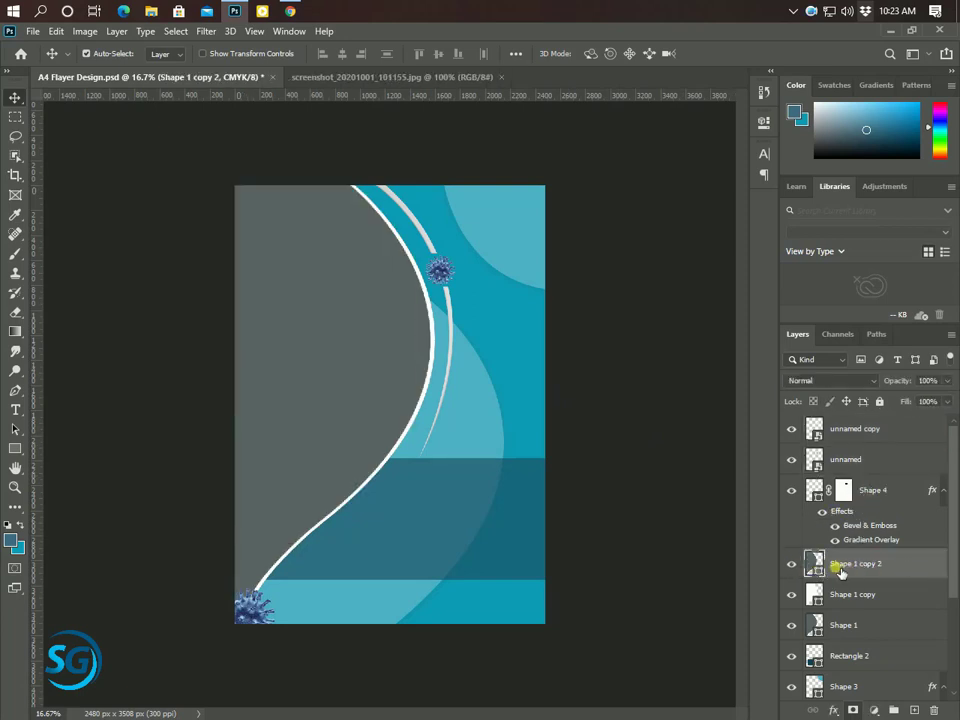
pyautogui.hotkey('ctrl', 'v')
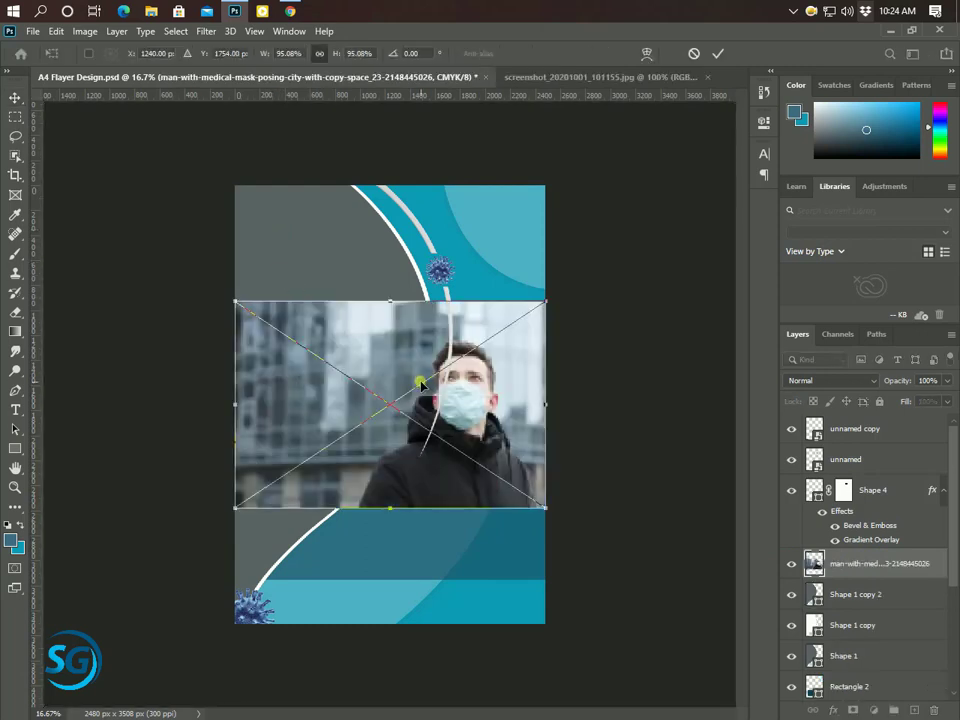
pyautogui.moveTo(422, 381); pyautogui.dragTo(332, 293)
pyautogui.moveTo(455, 424); pyautogui.dragTo(514, 525)
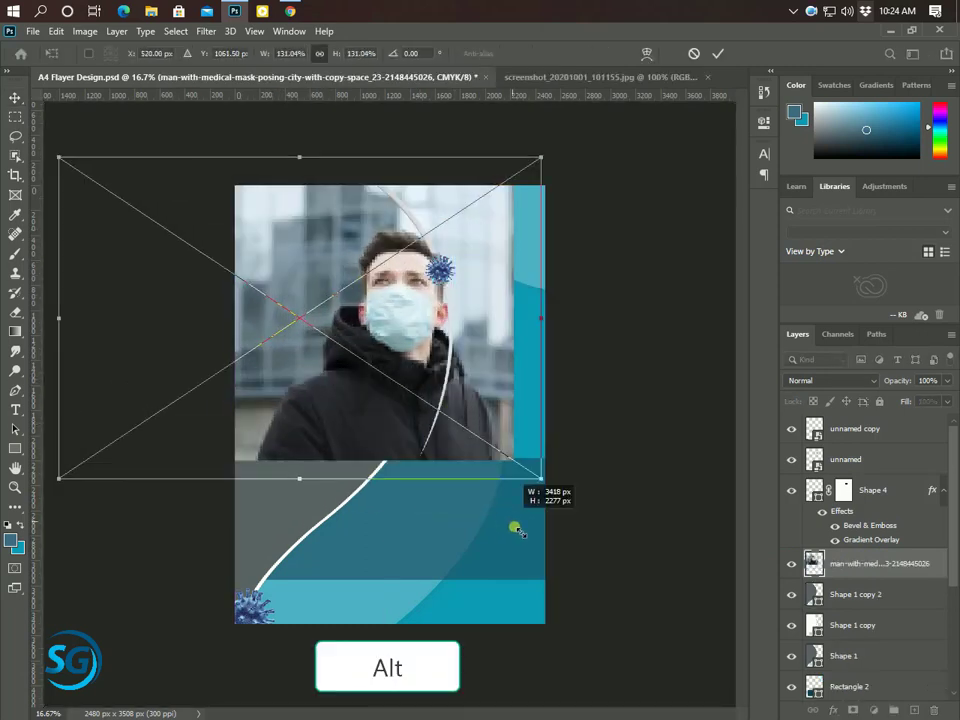
pyautogui.moveTo(425, 381)
pyautogui.mouseDown()
pyautogui.moveTo(370, 428)
pyautogui.moveTo(353, 407)
pyautogui.mouseUp()
pyautogui.click(719, 54)
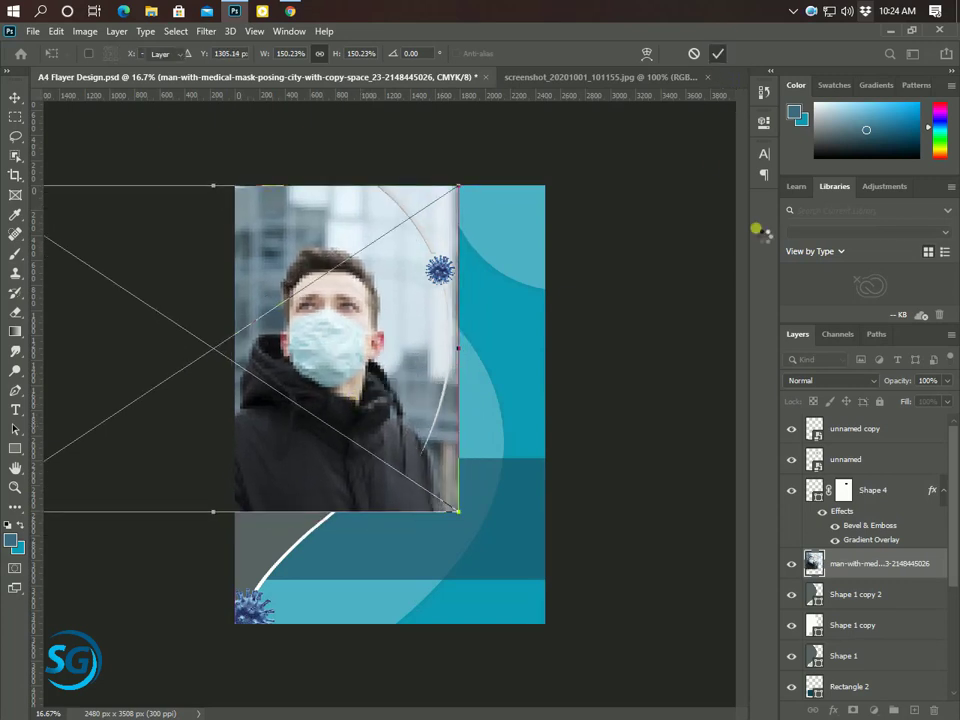
# Step: Enlarge the photo slightly and clip it into the grey curved Shape 1 copy 2
pyautogui.moveTo(367, 352); pyautogui.dragTo(350, 345)
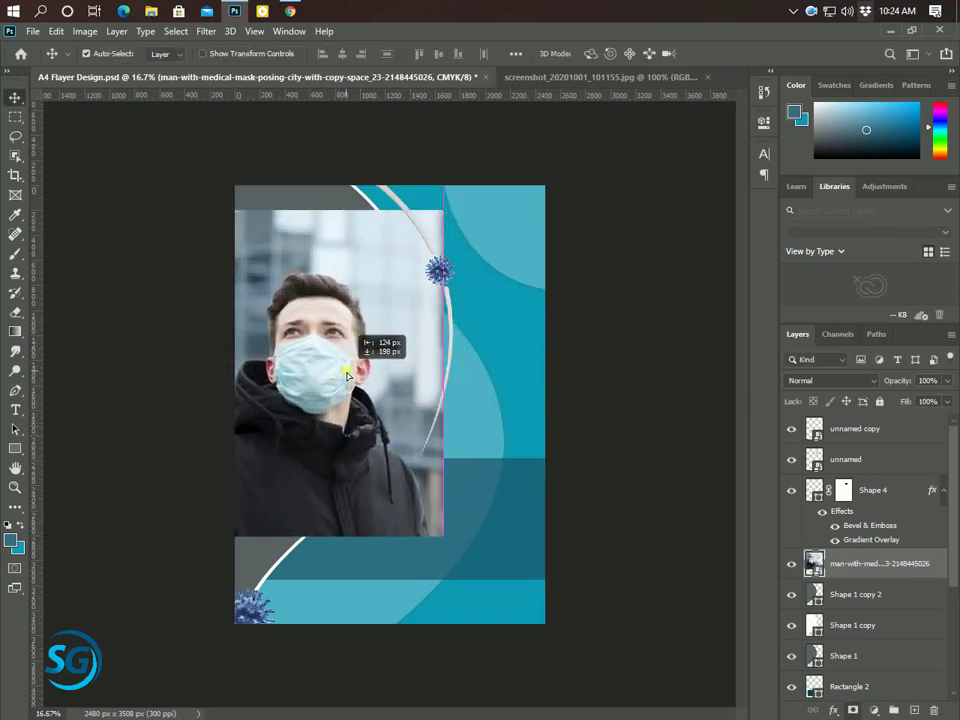
pyautogui.hotkey('ctrl', 't')
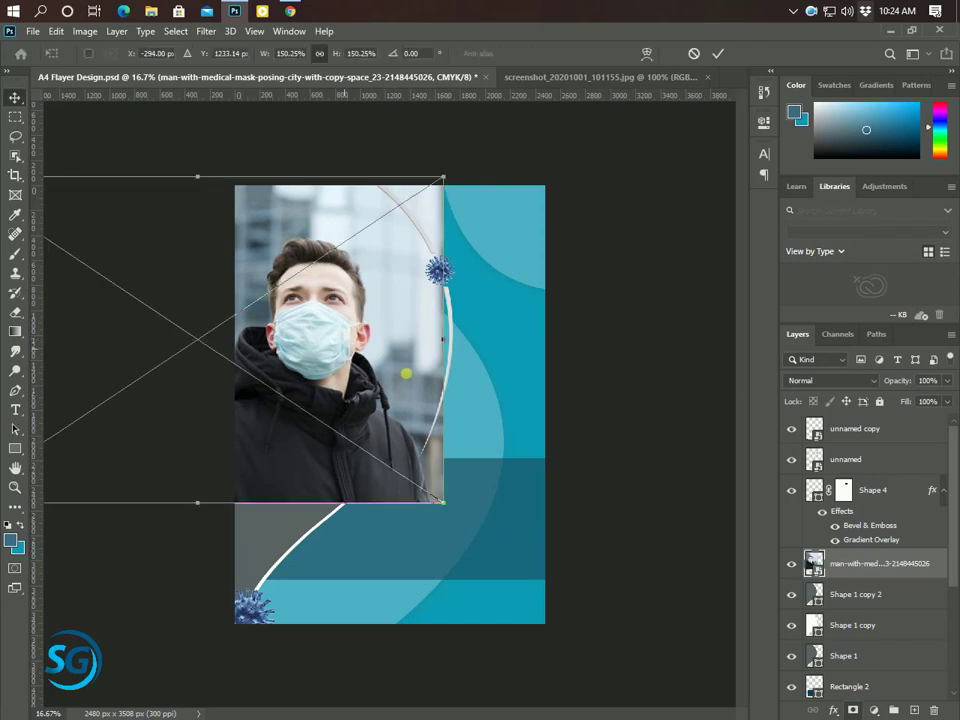
pyautogui.moveTo(446, 508); pyautogui.dragTo(461, 524)
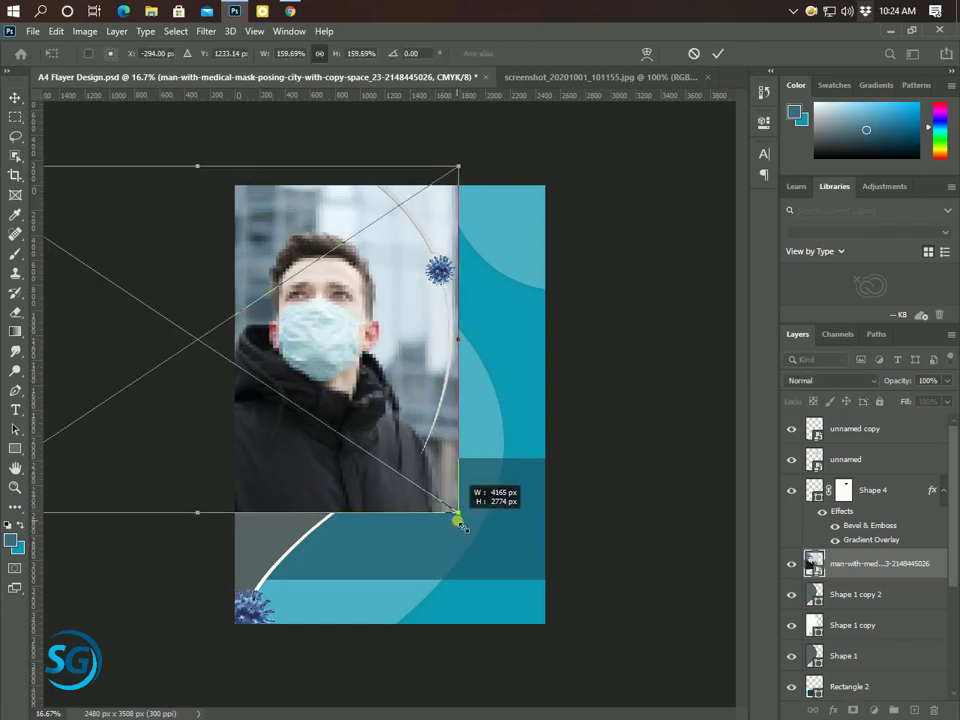
pyautogui.click(718, 54)
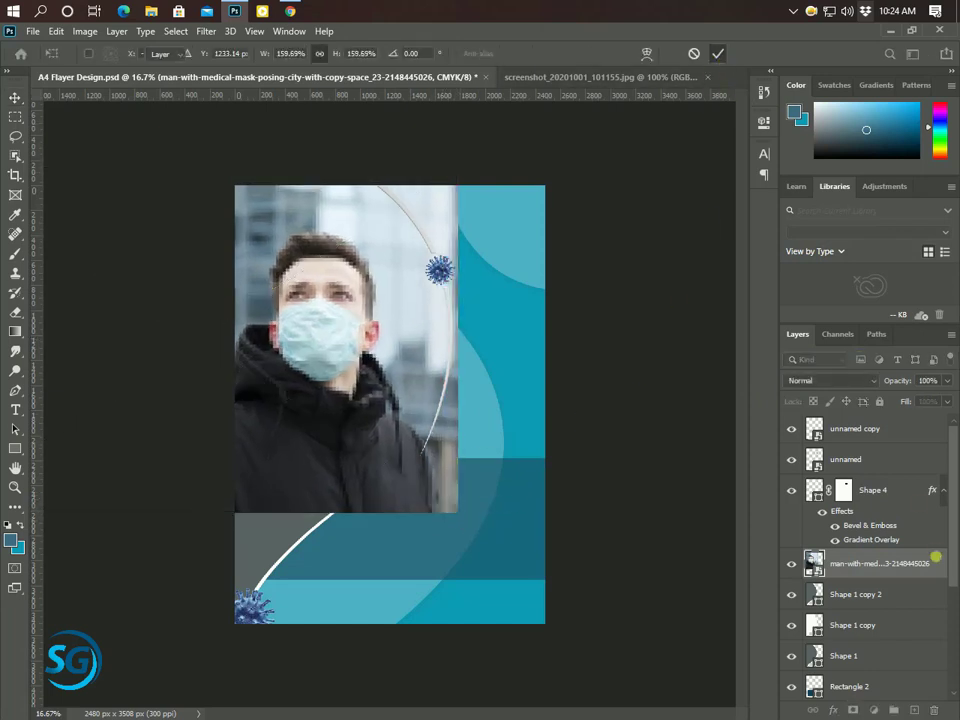
pyautogui.rightClick(819, 564)
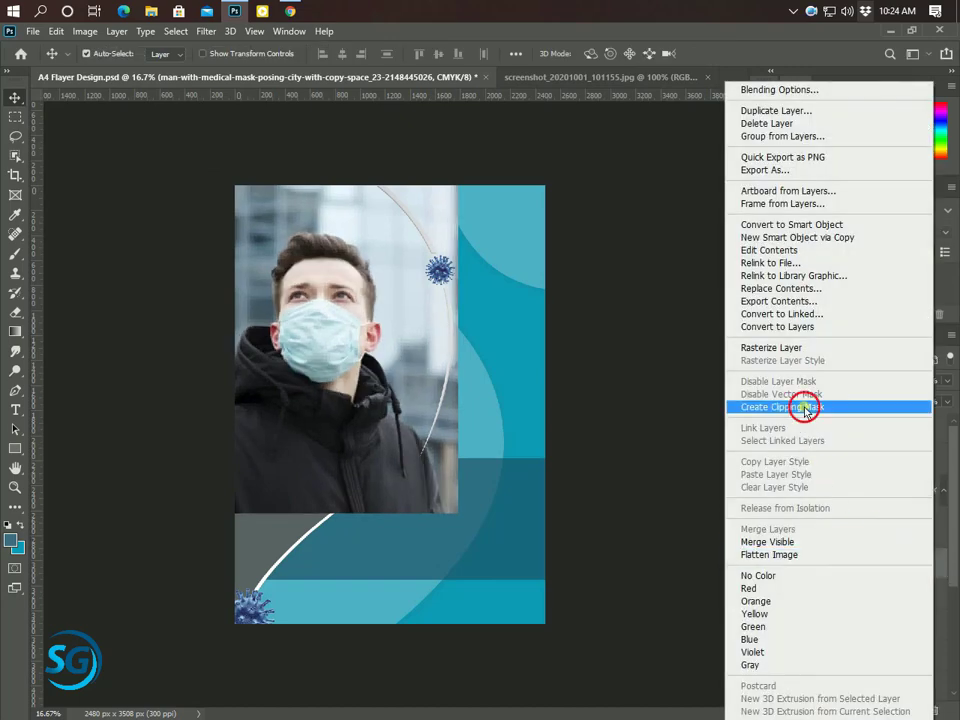
pyautogui.click(806, 409)
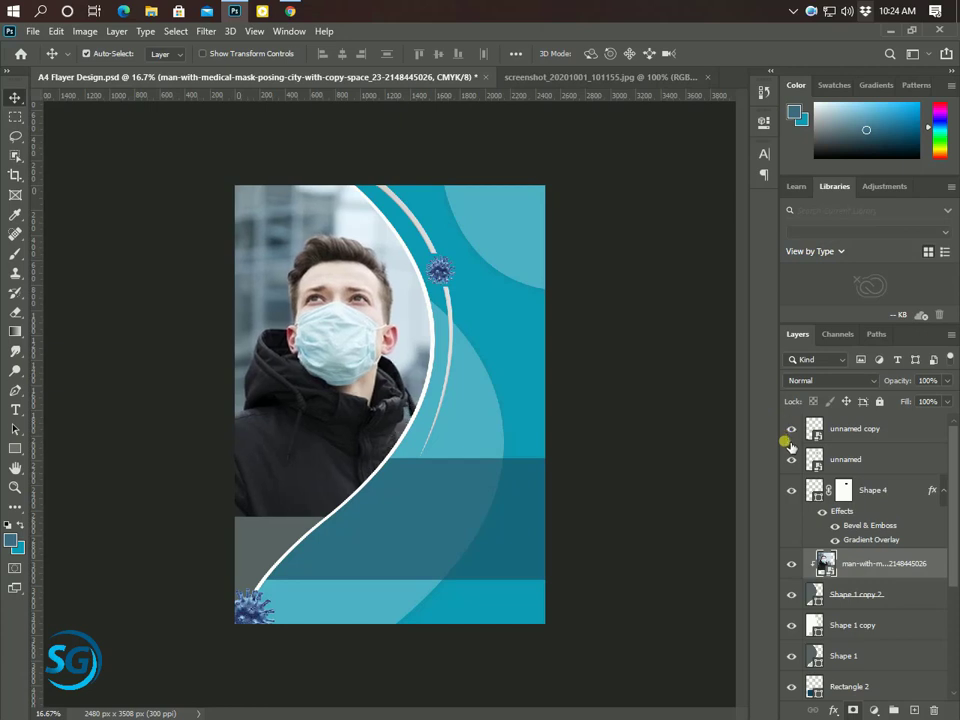
# Step: Draw a 63%-opacity dark teal Rectangle 3 over the photo's lower part and clip it
pyautogui.click(15, 448)
pyautogui.moveTo(217, 393); pyautogui.dragTo(442, 543)
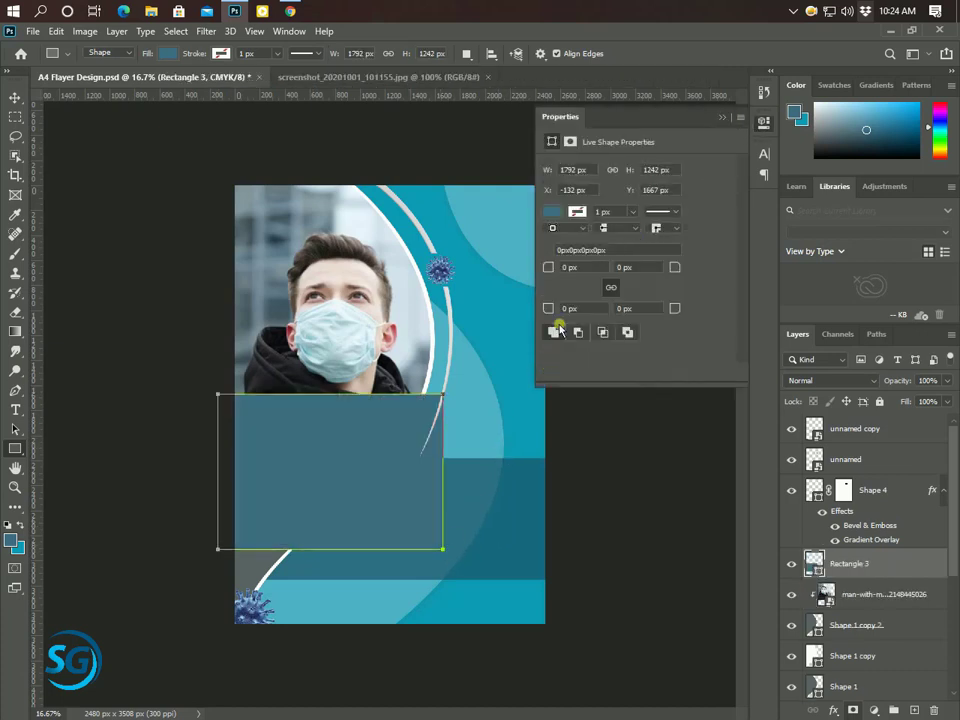
pyautogui.click(551, 216)
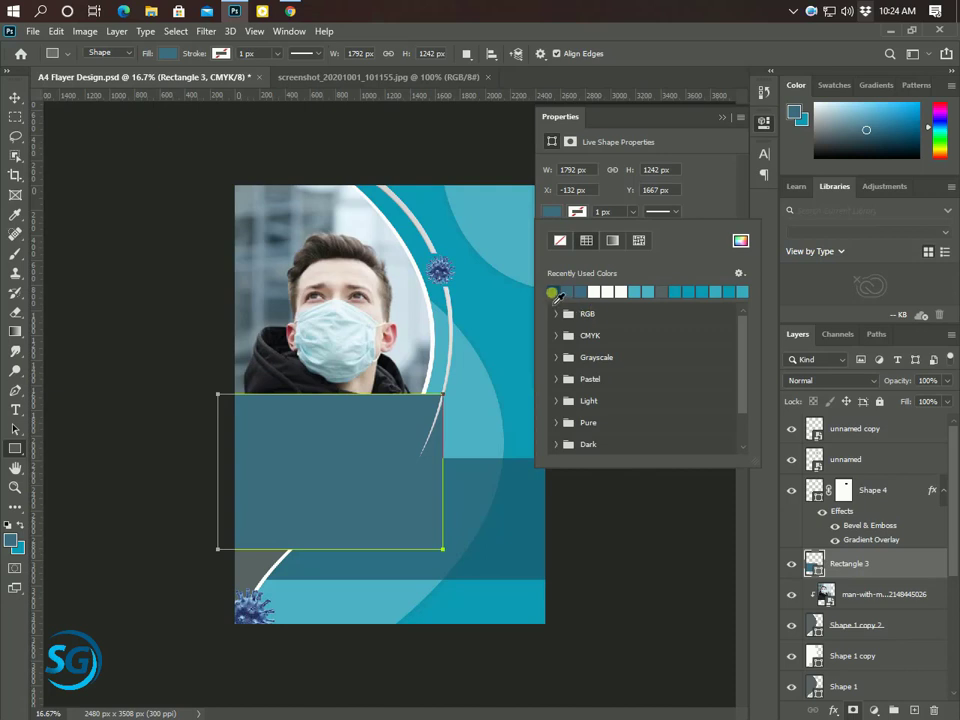
pyautogui.click(720, 122)
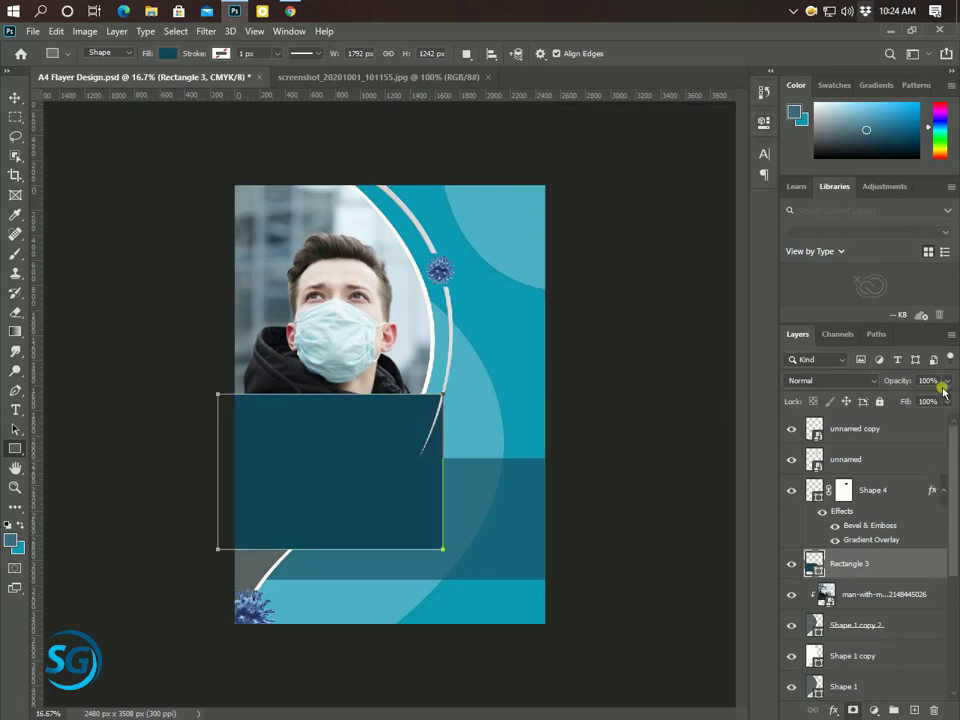
pyautogui.click(947, 382)
pyautogui.moveTo(918, 402); pyautogui.dragTo(921, 403)
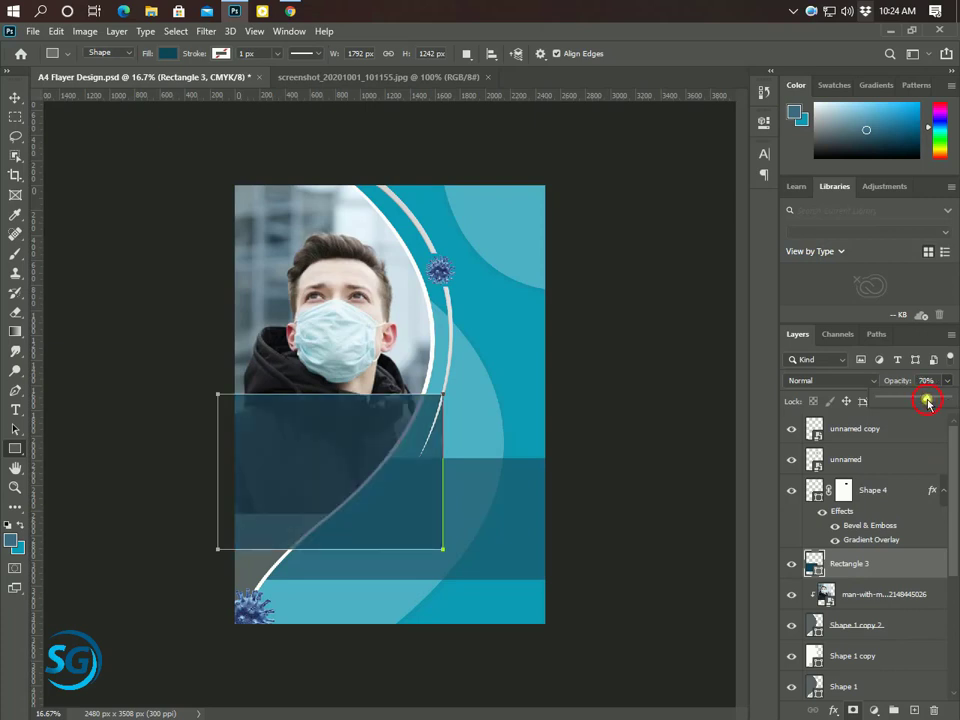
pyautogui.rightClick(912, 563)
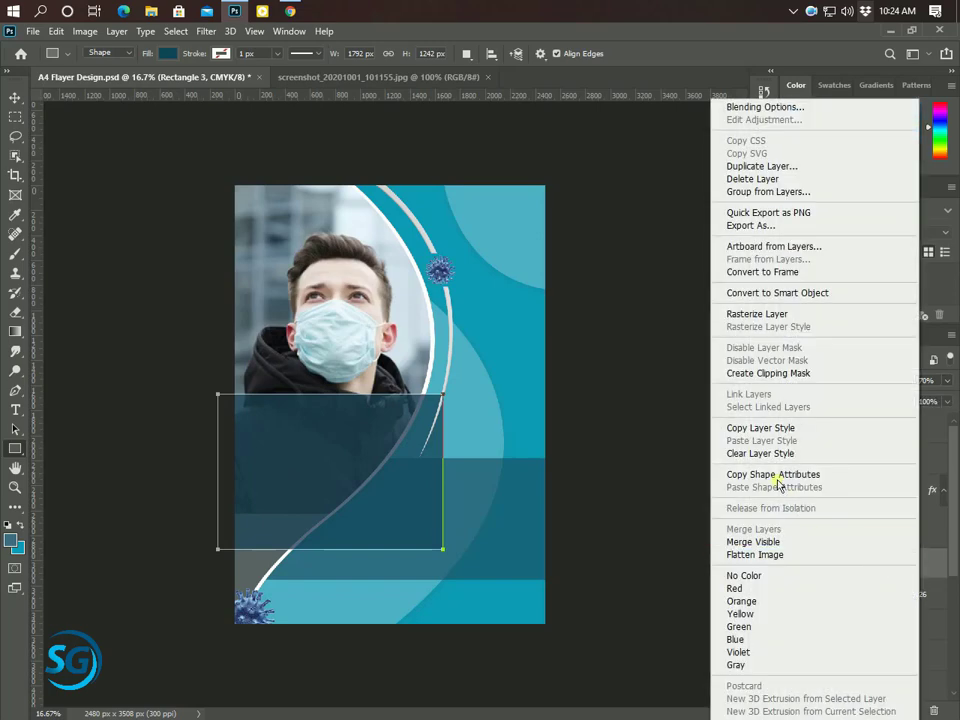
pyautogui.click(770, 374)
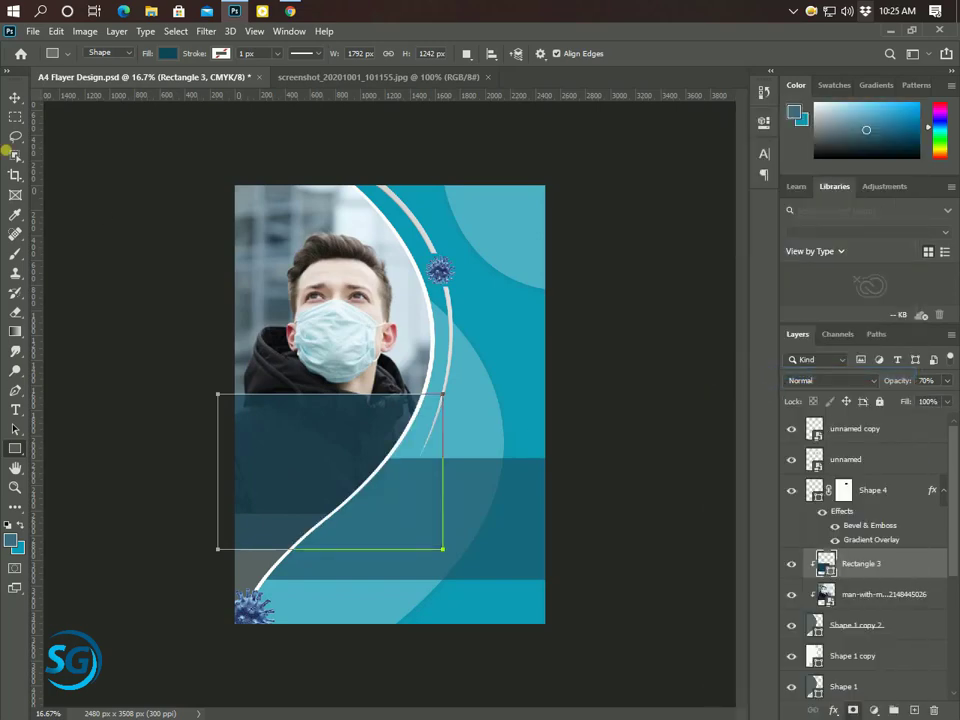
# Step: Nudge the dark band down and stretch it from the photo to past the page bottom
pyautogui.click(16, 96)
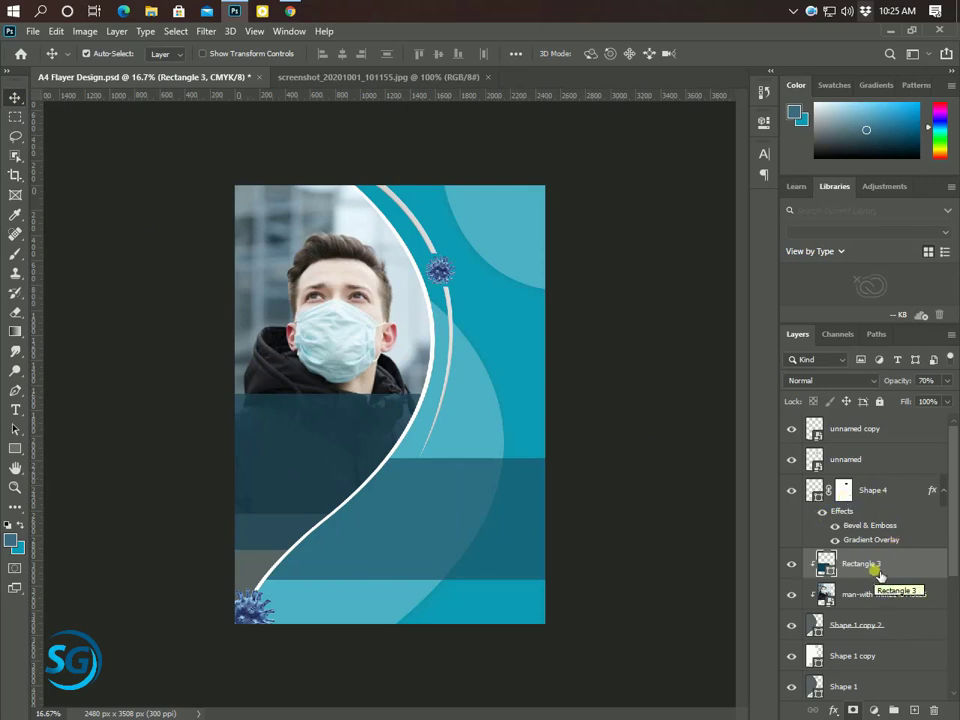
pyautogui.click(814, 430)
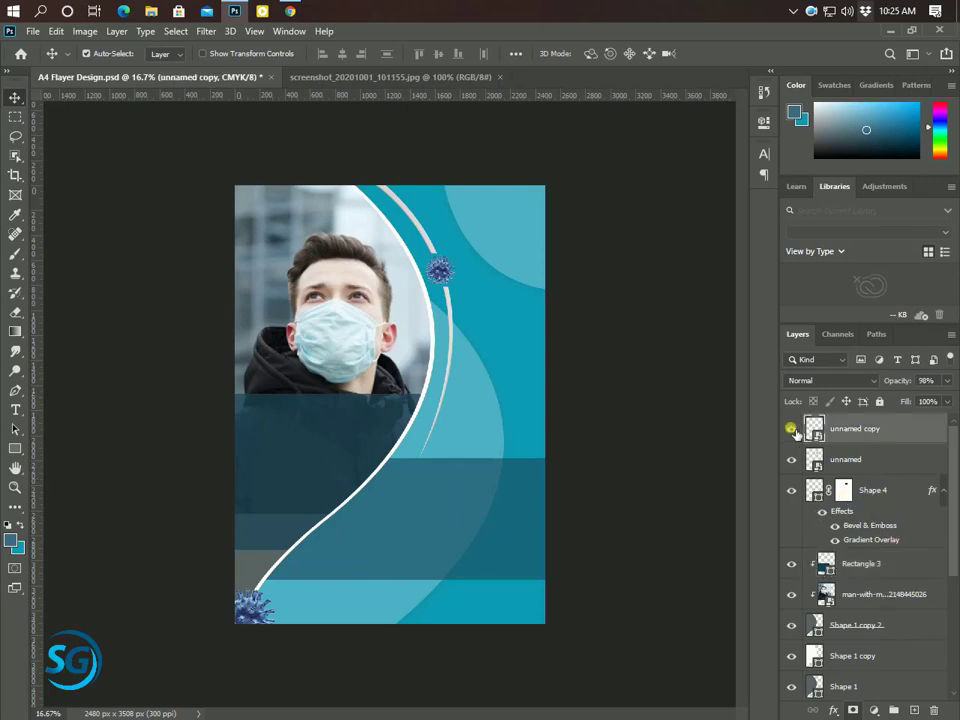
pyautogui.click(916, 568)
pyautogui.hotkey('shift', 'Down')
pyautogui.hotkey('shift', 'Down')
pyautogui.hotkey('shift', 'Down')
pyautogui.hotkey('shift', 'Down')
pyautogui.hotkey('shift', 'Down')
pyautogui.hotkey('shift', 'Down')
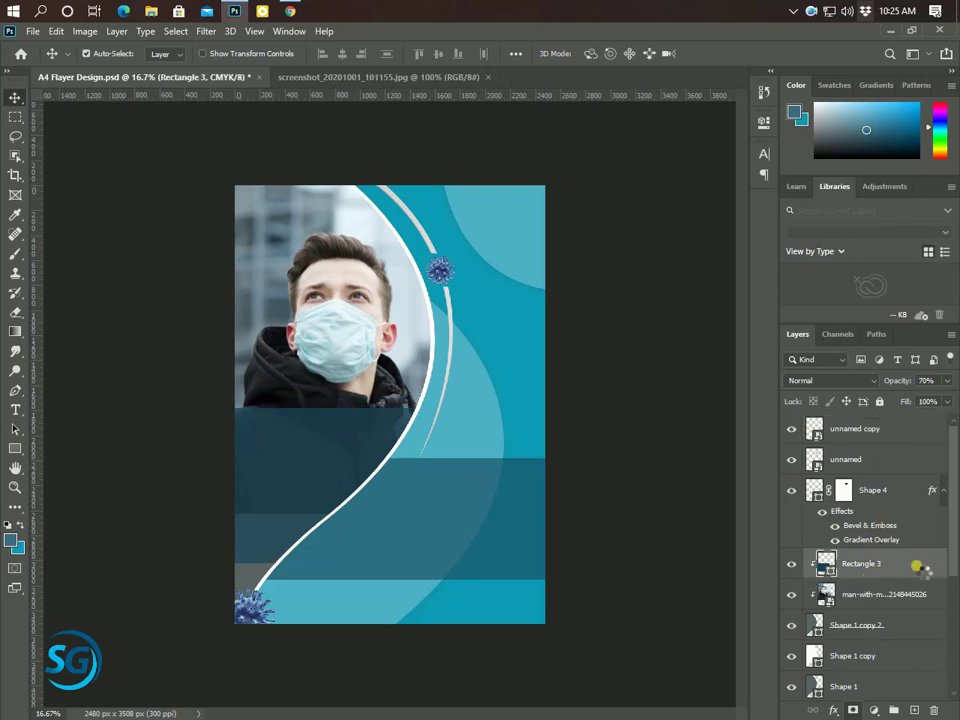
pyautogui.hotkey('shift', 'Down')
pyautogui.hotkey('shift', 'Down')
pyautogui.hotkey('shift', 'Down')
pyautogui.hotkey('shift', 'Down')
pyautogui.hotkey('shift', 'Down')
pyautogui.hotkey('shift', 'Down')
pyautogui.hotkey('shift', 'Down')
pyautogui.hotkey('shift', 'Down')
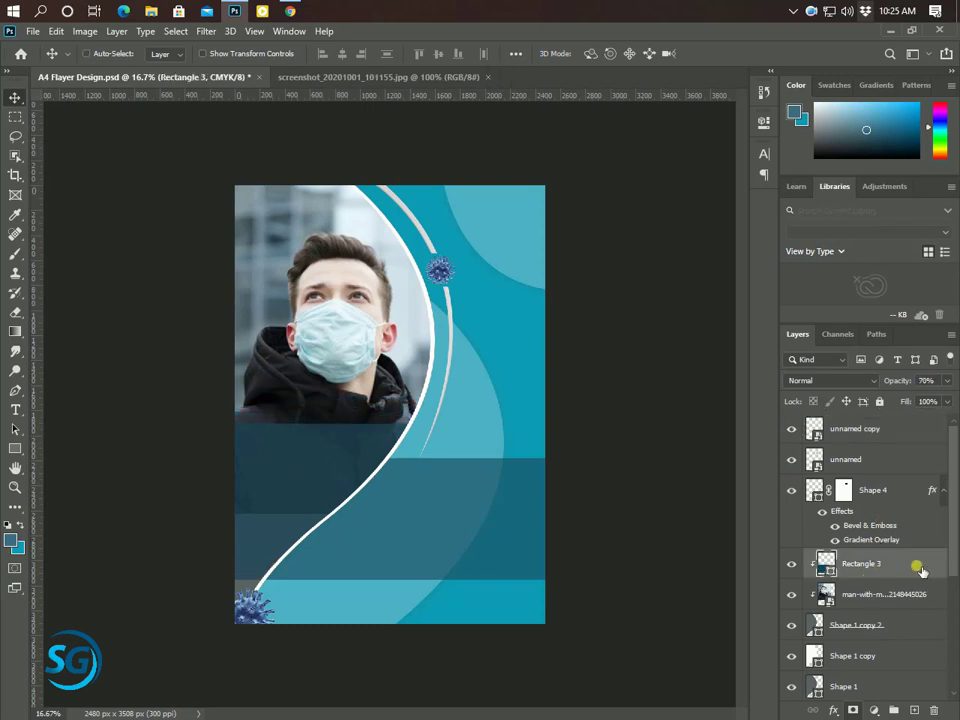
pyautogui.hotkey('ctrl', 't')
pyautogui.moveTo(342, 580); pyautogui.dragTo(330, 632)
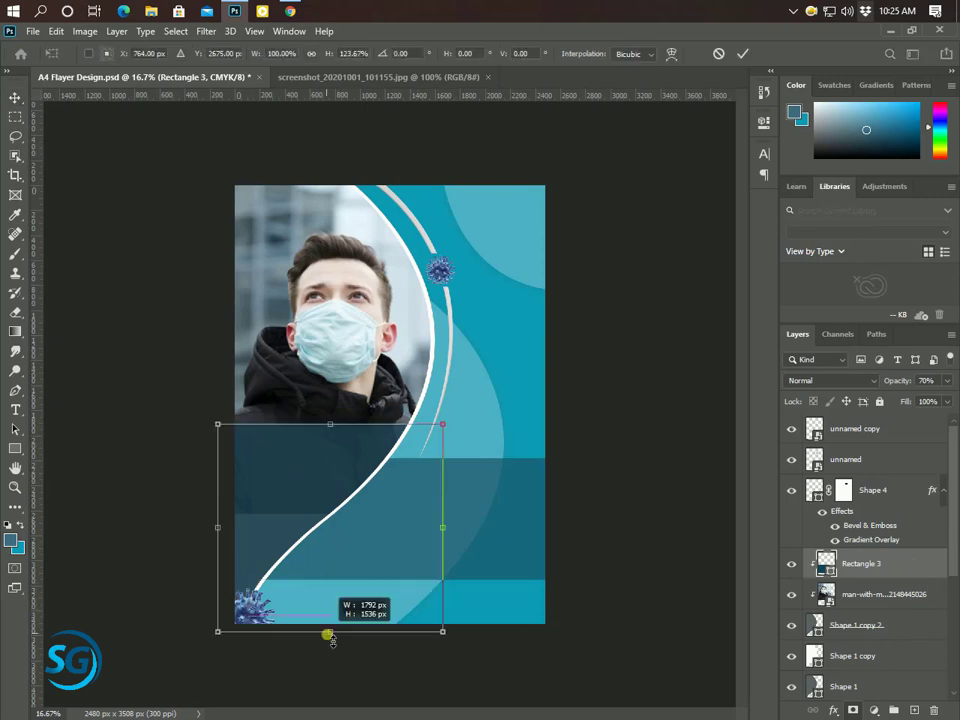
pyautogui.moveTo(340, 432); pyautogui.dragTo(340, 410)
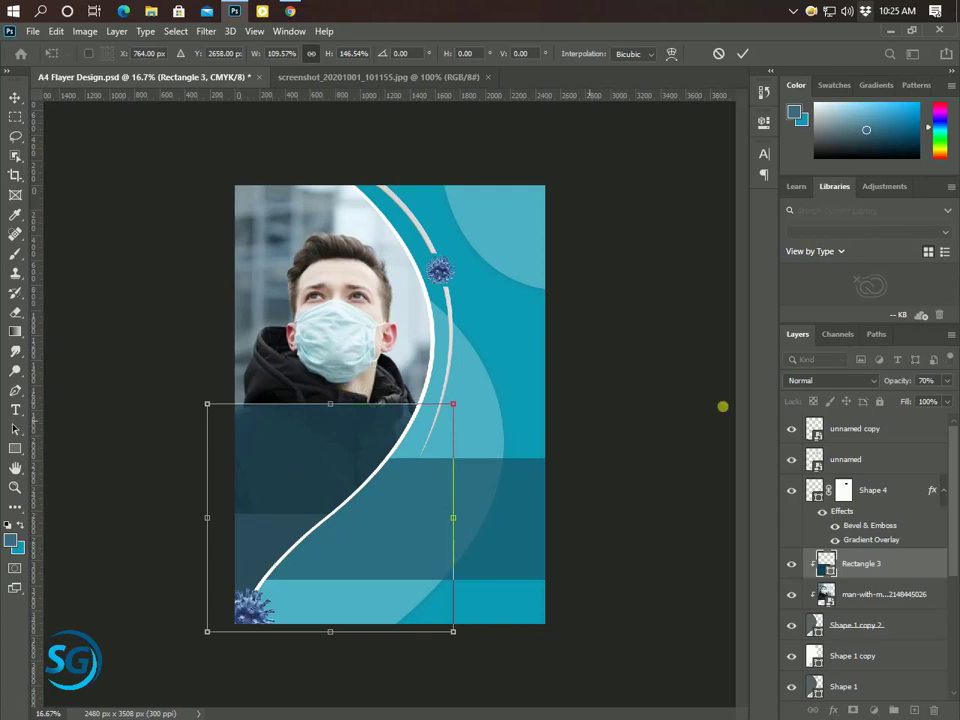
pyautogui.click(749, 54)
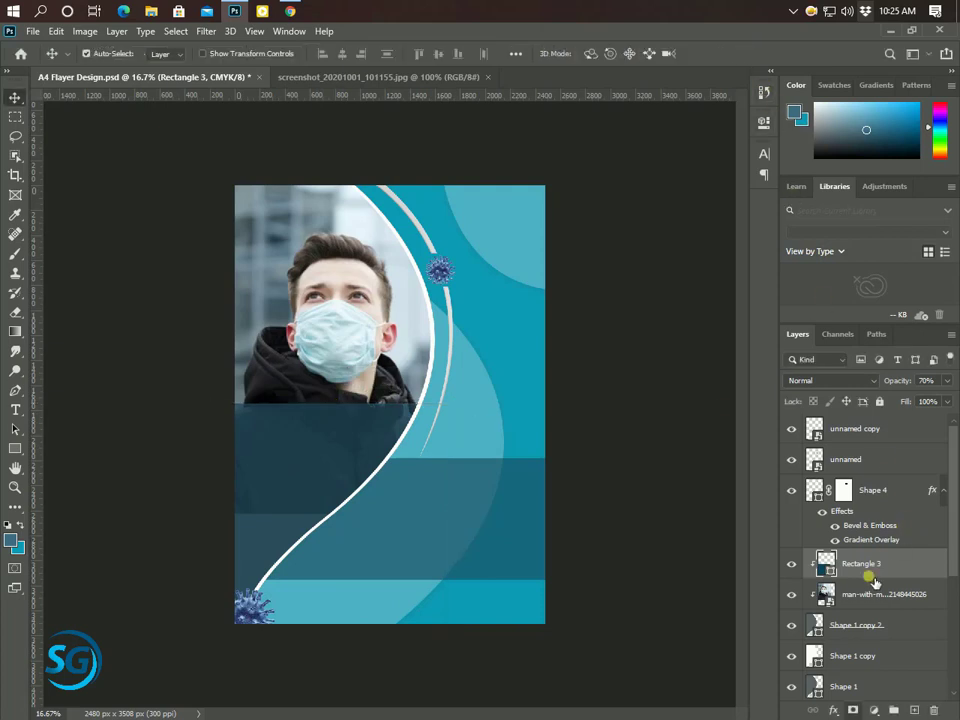
pyautogui.click(901, 600)
# Step: Nudge the man photo up and set up the Eraser with a Soft Round brush
pyautogui.hotkey('shift', 'Up')
pyautogui.hotkey('shift', 'Up')
pyautogui.hotkey('shift', 'Up')
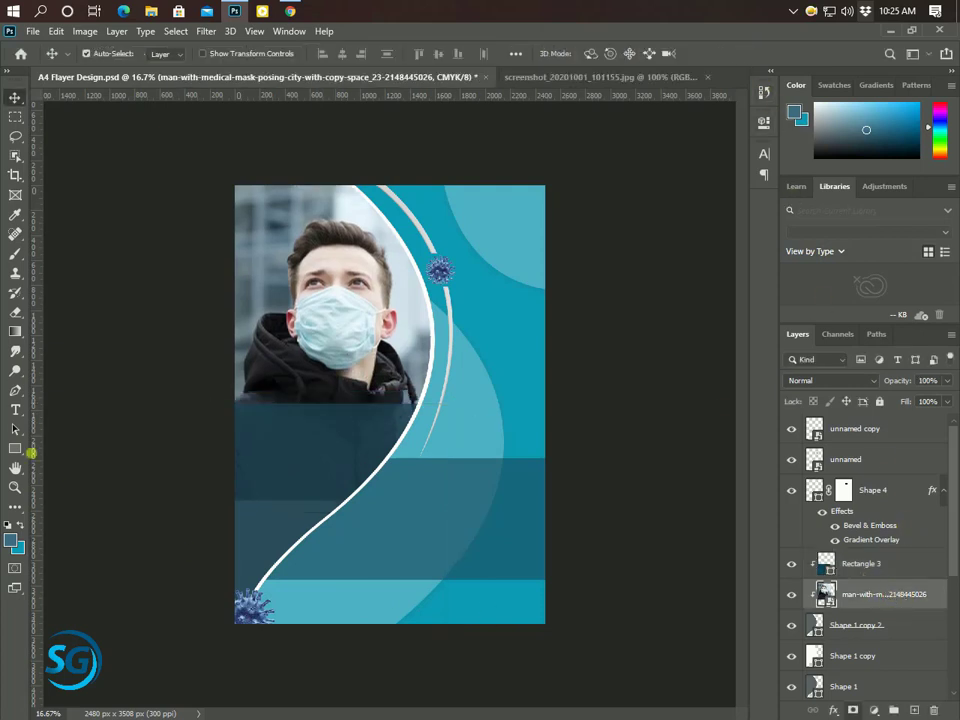
pyautogui.rightClick(15, 312)
pyautogui.click(70, 310)
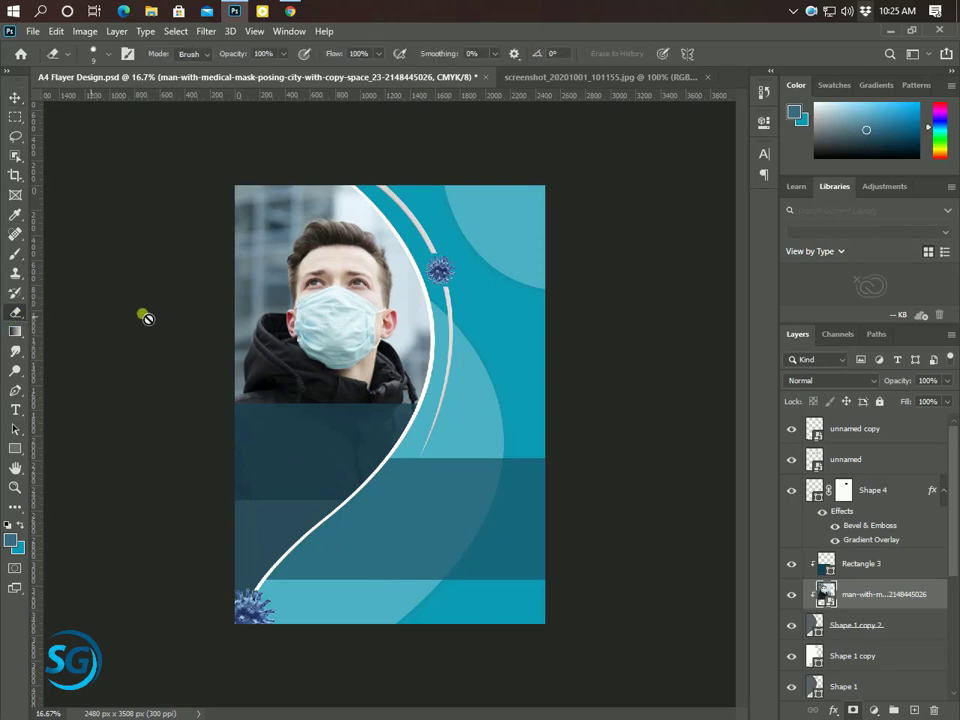
pyautogui.rightClick(362, 297)
pyautogui.click(478, 460)
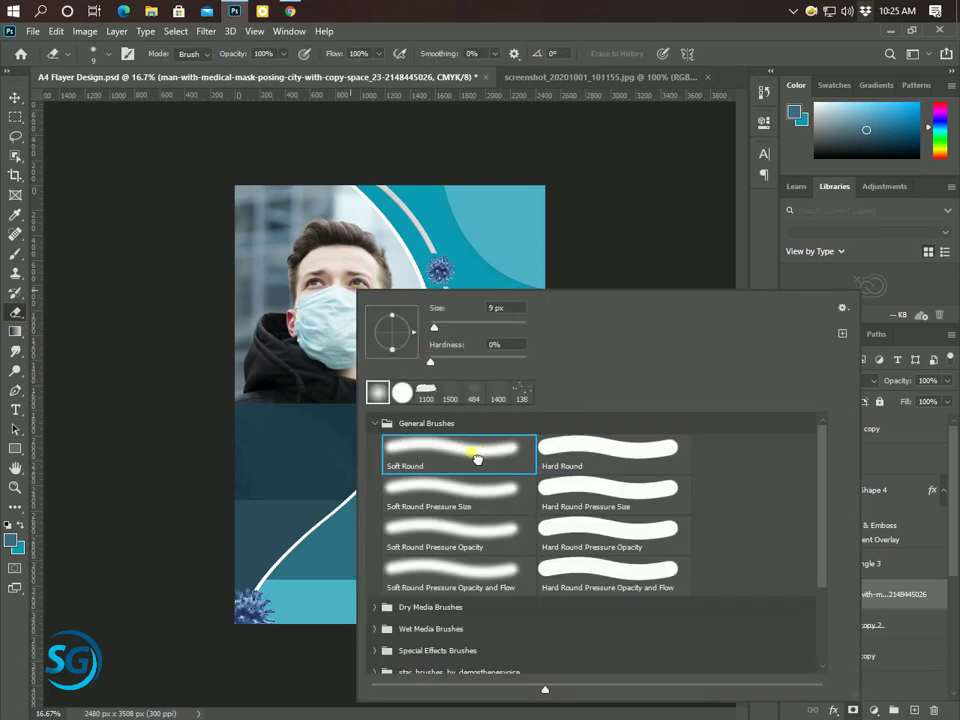
pyautogui.press('Return')
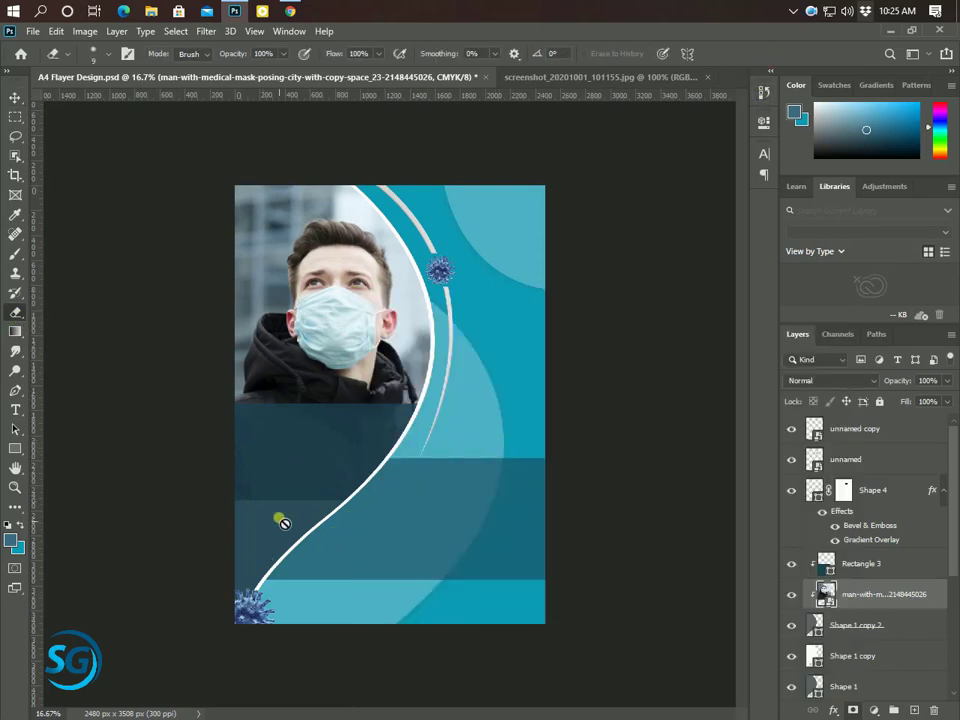
# Step: Rasterize the photo and erase its lower part with a greatly enlarged brush
pyautogui.click(279, 517)
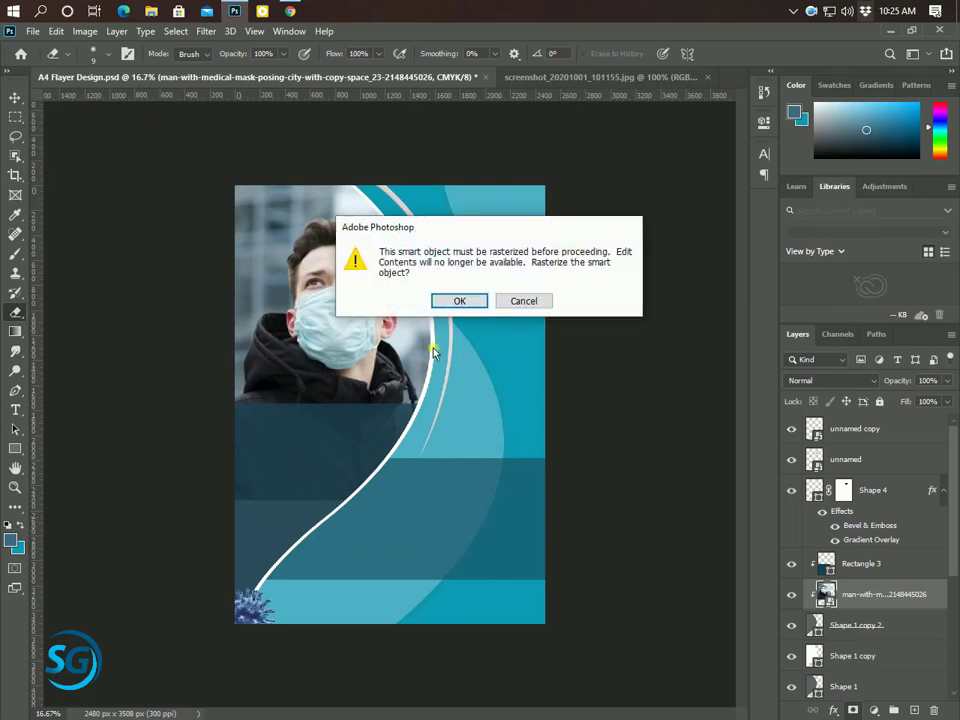
pyautogui.click(456, 300)
pyautogui.press(']')
pyautogui.press(']')
pyautogui.press(']')
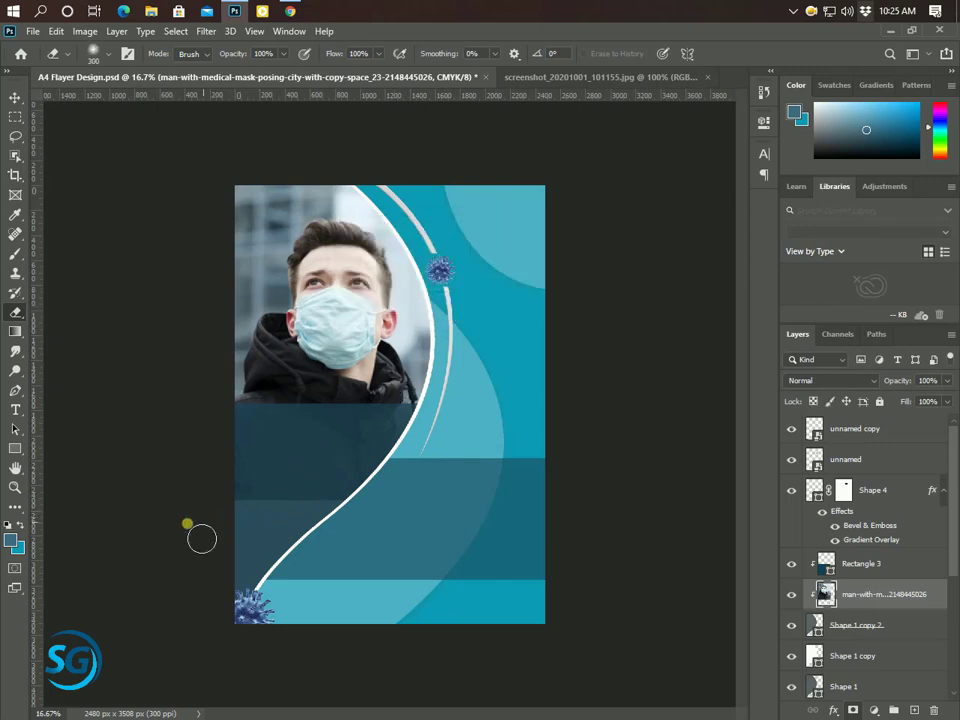
pyautogui.press(']')
pyautogui.press(']')
pyautogui.press(']')
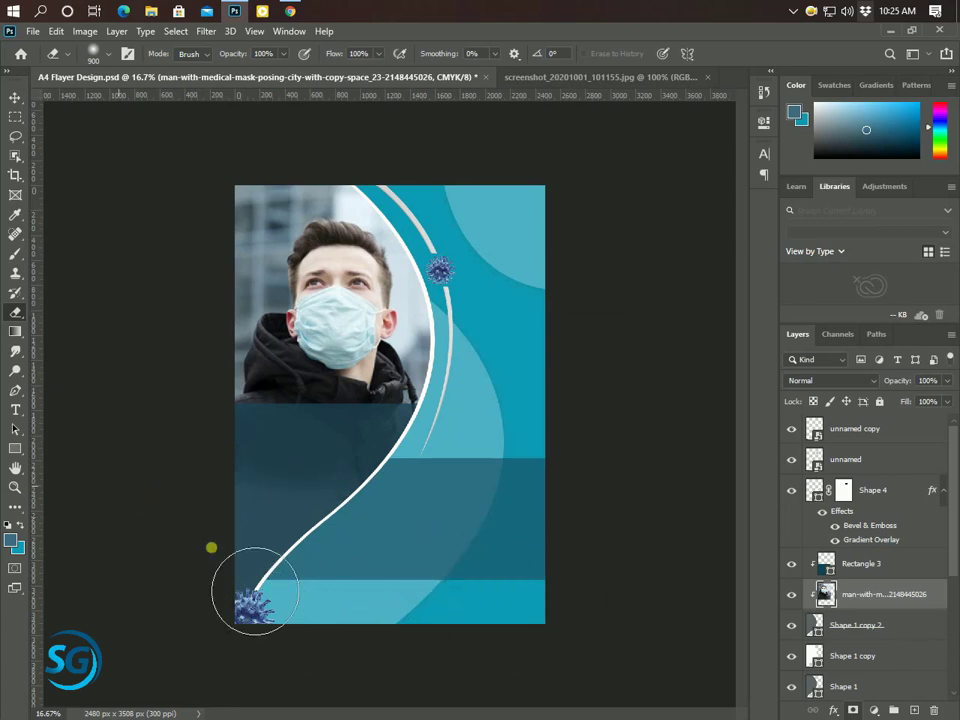
pyautogui.press(']')
pyautogui.press(']')
pyautogui.press(']')
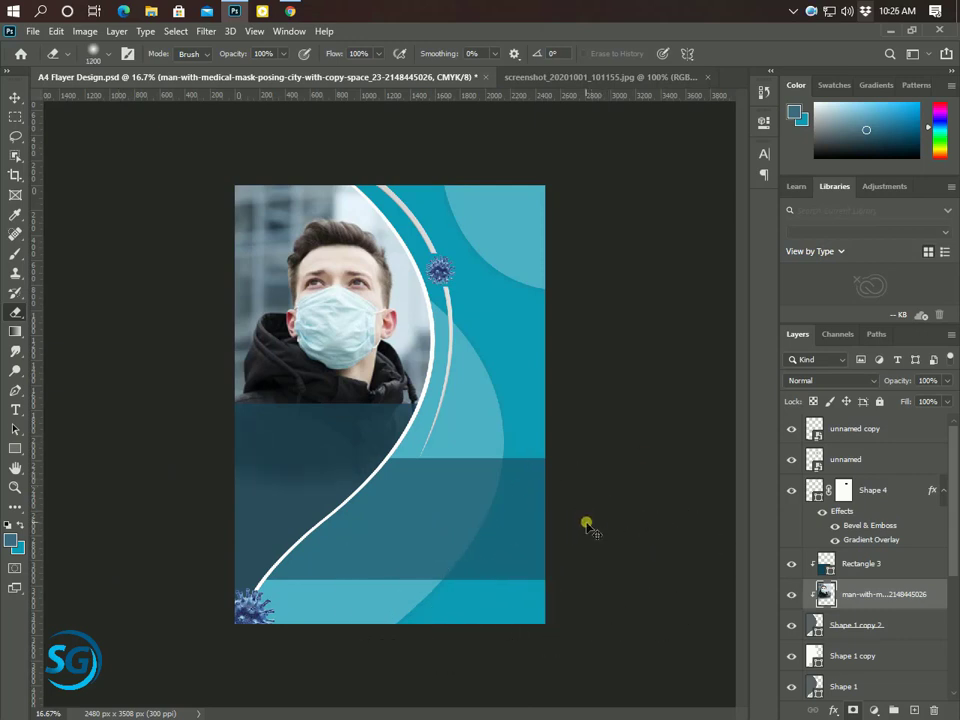
pyautogui.click(15, 97)
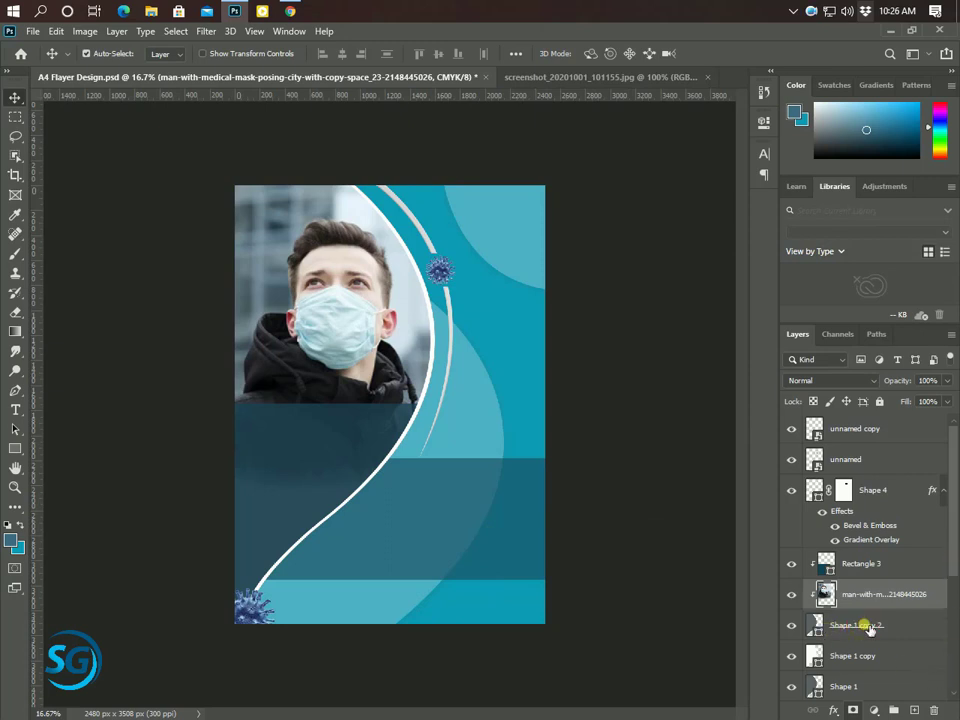
# Step: Recolour Shape 1 copy 2 to near-black #181a1a and duplicate the unnamed copy virus layer
pyautogui.click(806, 623)
pyautogui.doubleClick(812, 623)
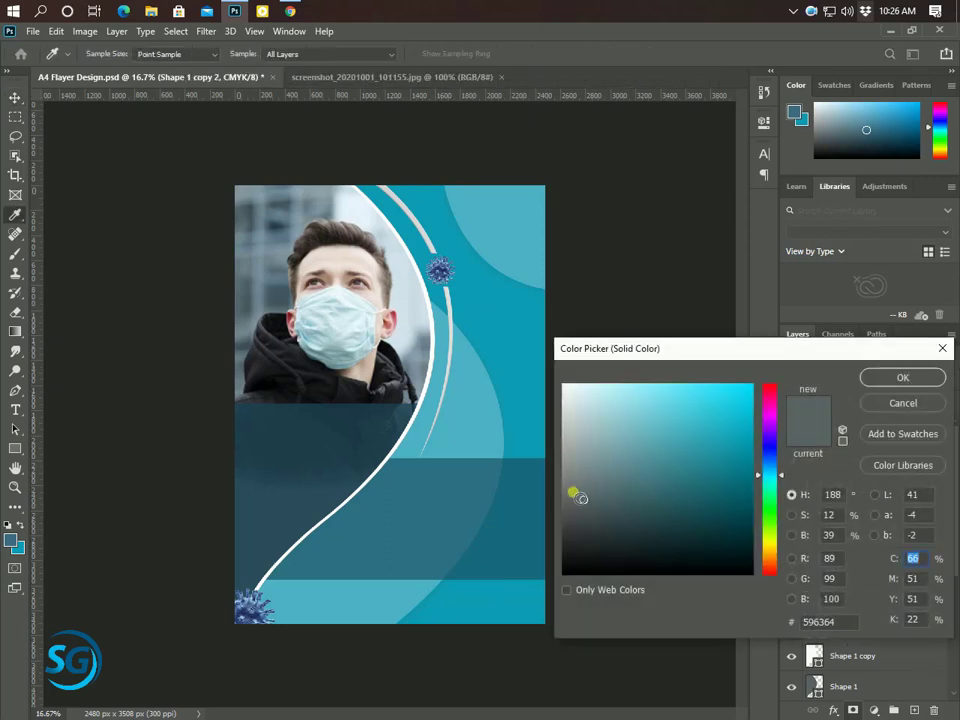
pyautogui.moveTo(574, 491); pyautogui.dragTo(580, 567)
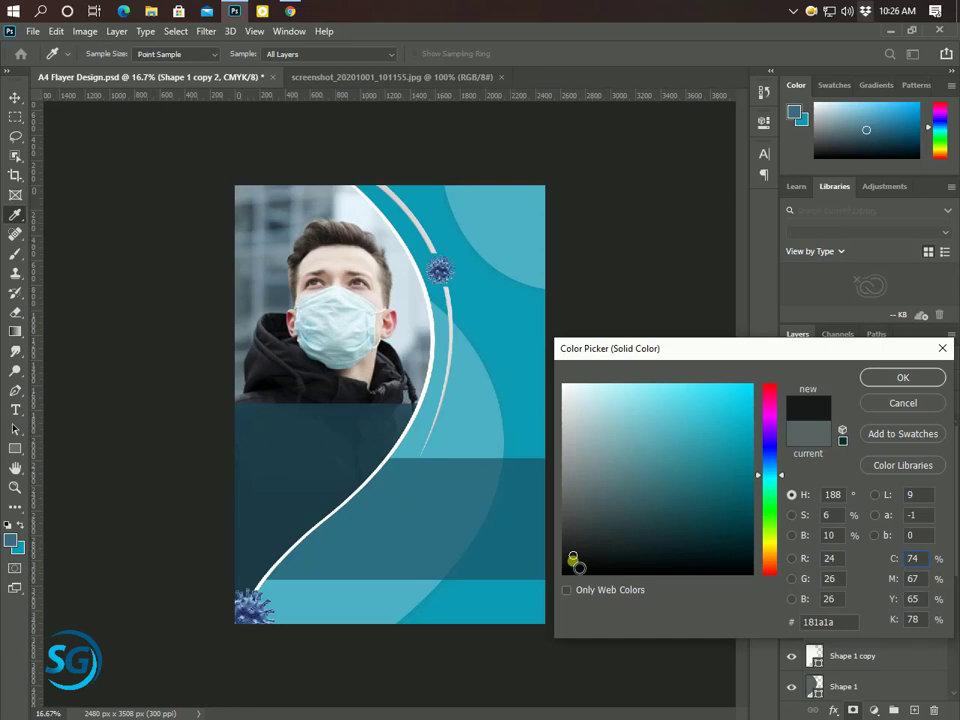
pyautogui.click(903, 378)
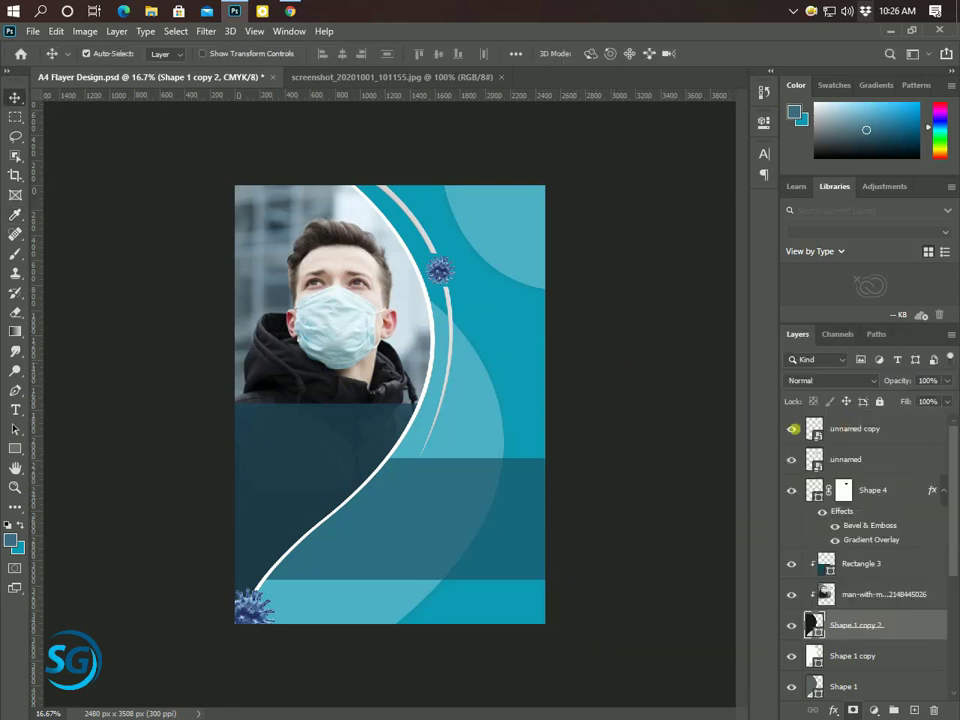
pyautogui.moveTo(945, 425); pyautogui.dragTo(918, 710)
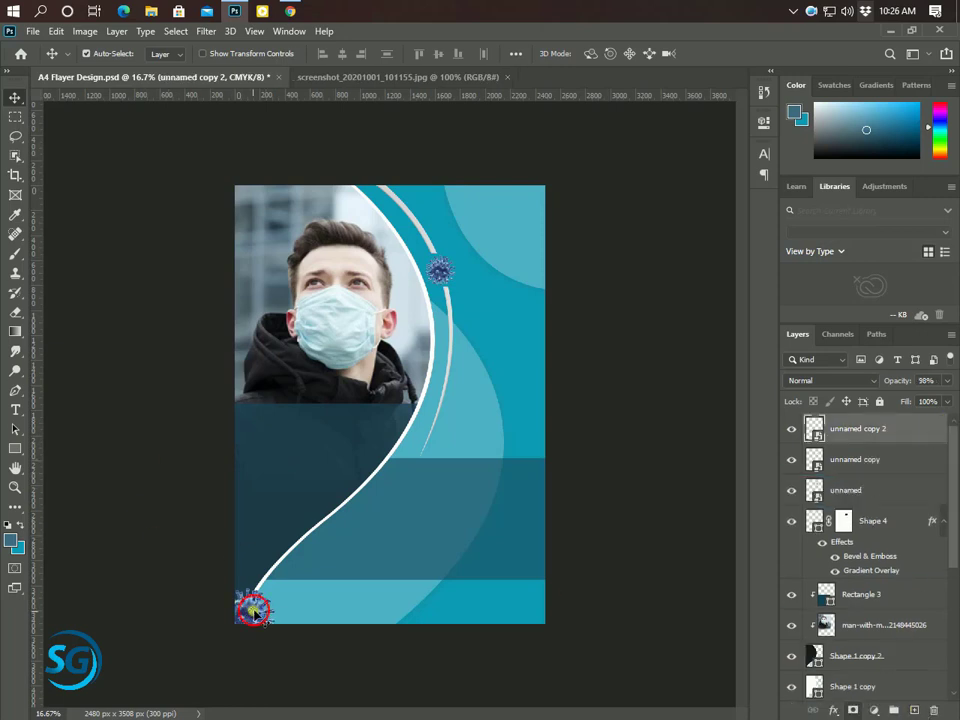
# Step: Move the new virus copy to the lower-right edge and shrink it onto the dark teal band
pyautogui.moveTo(250, 605); pyautogui.dragTo(508, 560)
pyautogui.hotkey('ctrl', 't')
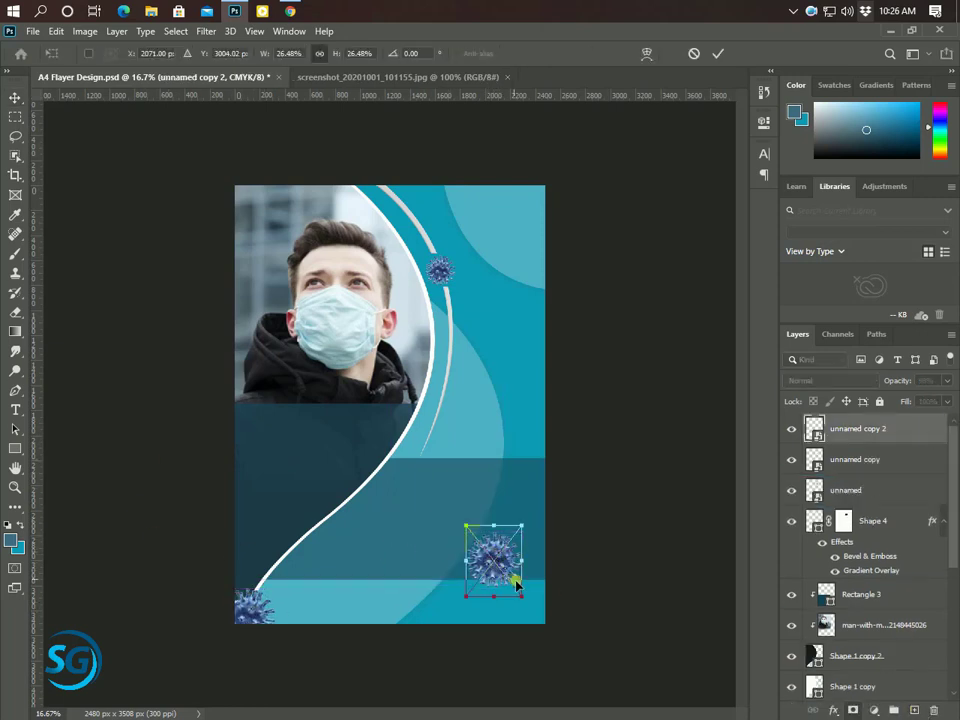
pyautogui.moveTo(527, 602)
pyautogui.mouseDown()
pyautogui.moveTo(512, 582)
pyautogui.moveTo(541, 603)
pyautogui.mouseUp()
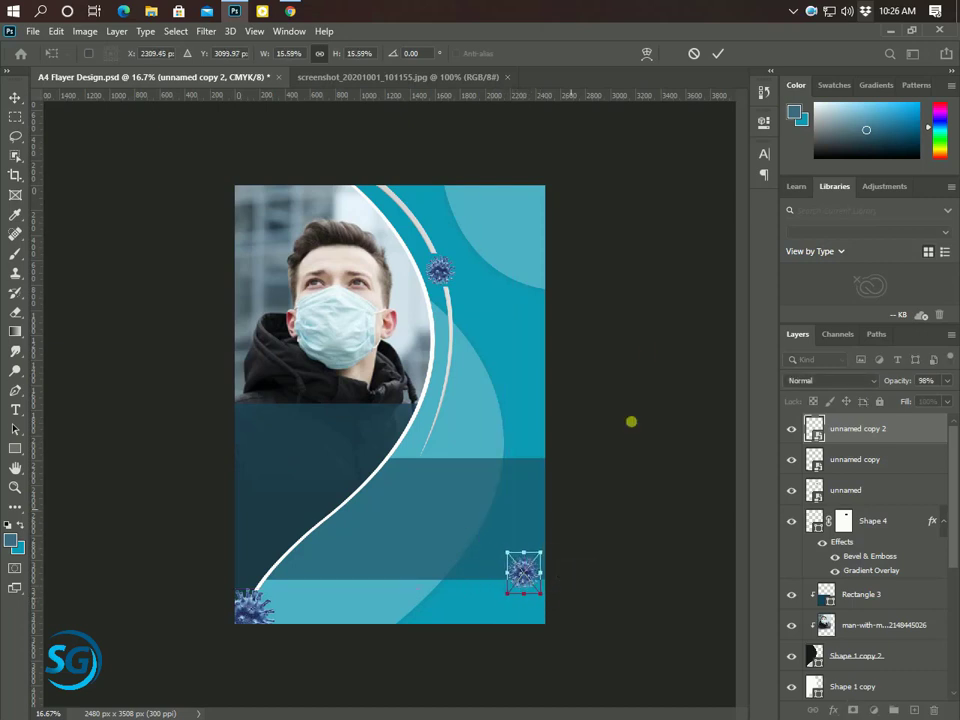
pyautogui.click(717, 53)
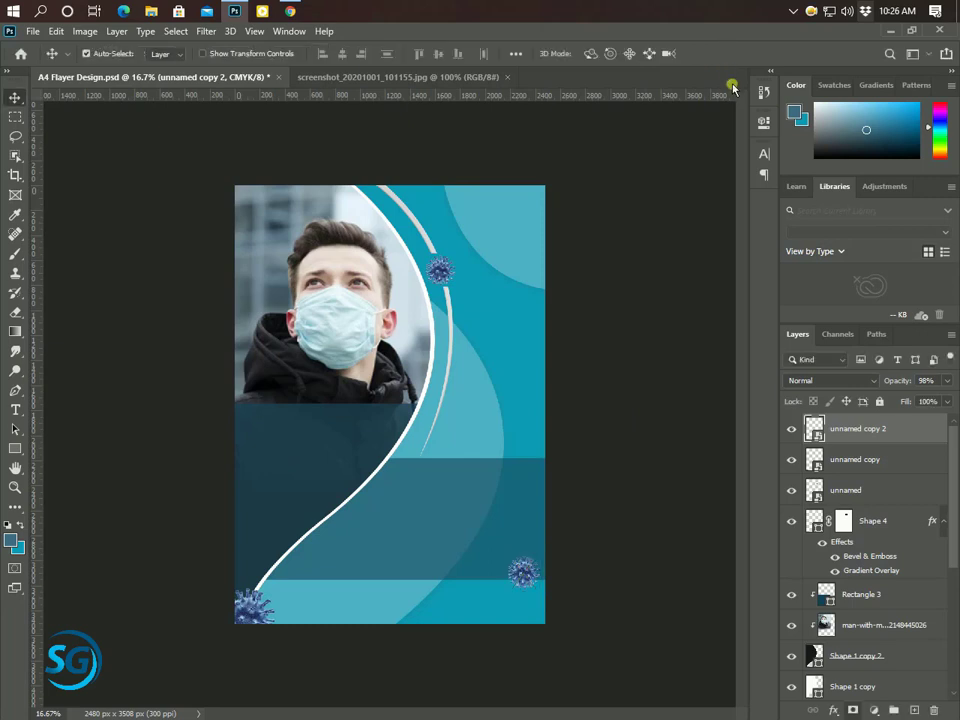
# Step: Multi-select unnamed copy, unnamed, Shape 4, Rectangle 3, the man photo and Shape 1 copy 2
pyautogui.keyDown('ctrl'); pyautogui.click(874, 458); pyautogui.keyUp('ctrl')
pyautogui.keyDown('ctrl'); pyautogui.click(884, 492); pyautogui.keyUp('ctrl')
pyautogui.keyDown('ctrl'); pyautogui.click(900, 521); pyautogui.keyUp('ctrl')
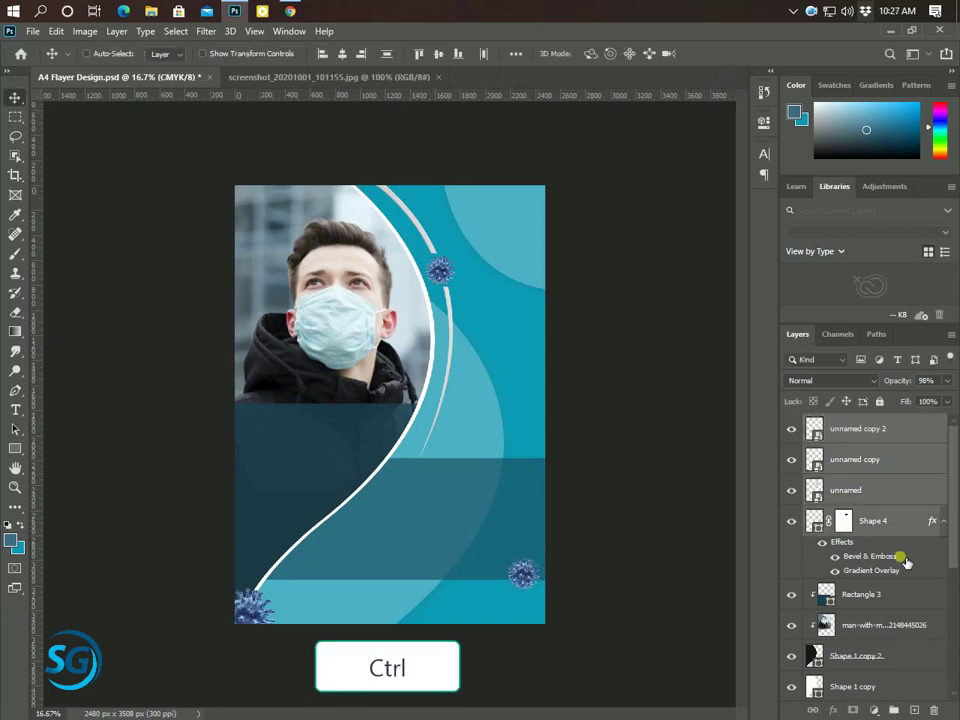
pyautogui.keyDown('ctrl'); pyautogui.click(884, 603); pyautogui.keyUp('ctrl')
pyautogui.keyDown('ctrl'); pyautogui.click(883, 630); pyautogui.keyUp('ctrl')
pyautogui.keyDown('ctrl'); pyautogui.click(880, 660); pyautogui.keyUp('ctrl')
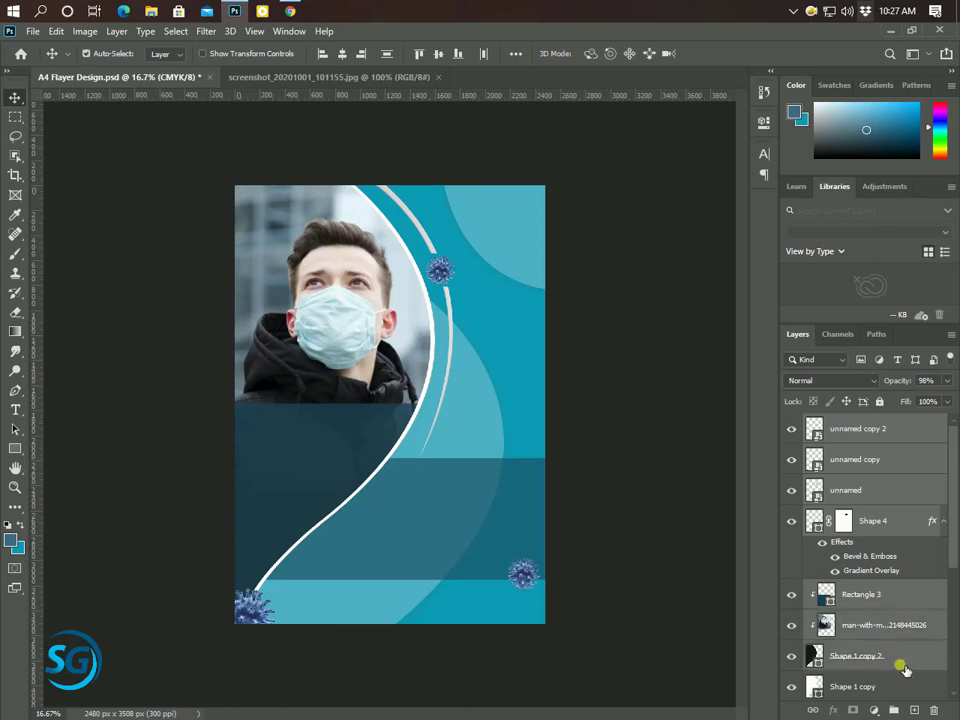
pyautogui.scroll(-3, 903, 660)
# Step: Add Shape 1 copy, Shape 1, Rectangle 2, Shape 2 and Rectangle 1, then group them as Group 1
pyautogui.keyDown('ctrl'); pyautogui.click(891, 603); pyautogui.keyUp('ctrl')
pyautogui.keyDown('ctrl'); pyautogui.click(889, 625); pyautogui.keyUp('ctrl')
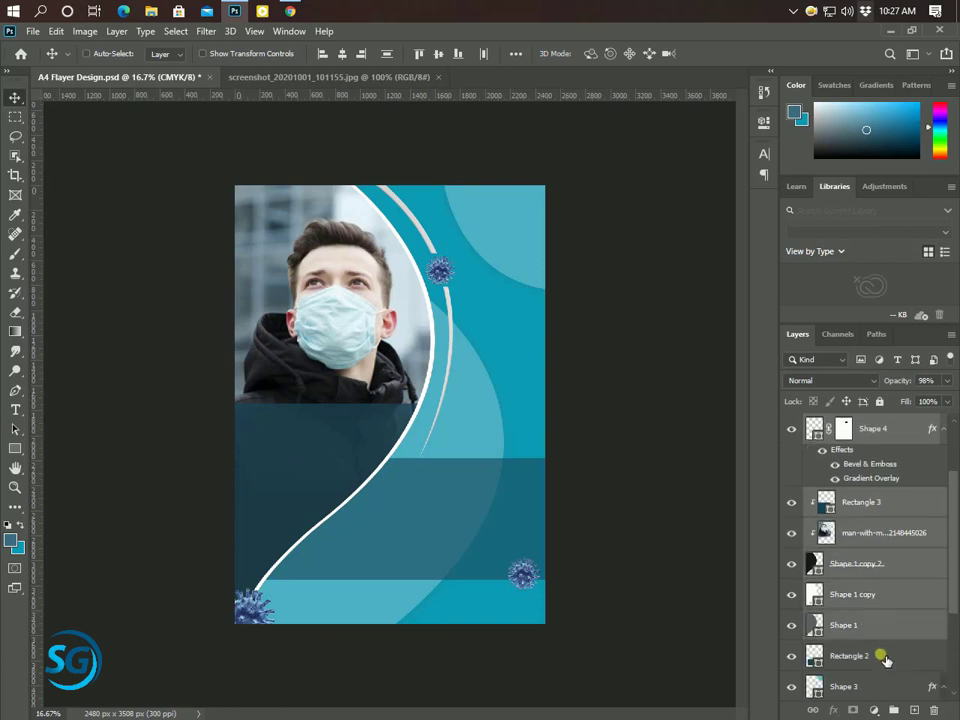
pyautogui.keyDown('ctrl'); pyautogui.click(885, 655); pyautogui.keyUp('ctrl')
pyautogui.scroll(-2, 888, 657)
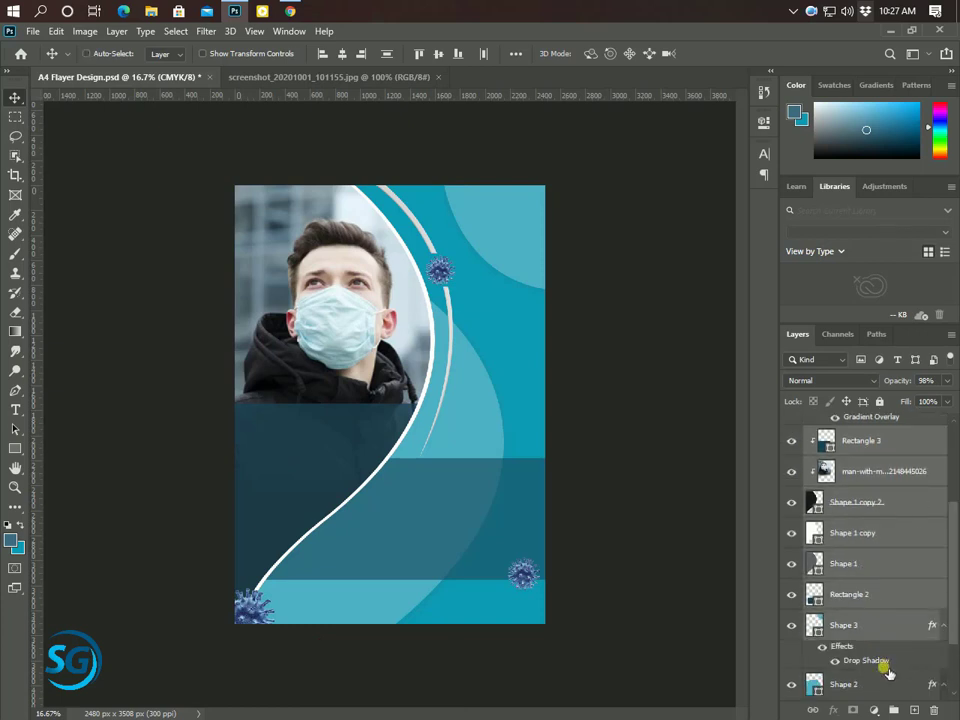
pyautogui.keyDown('ctrl'); pyautogui.click(878, 682); pyautogui.keyUp('ctrl')
pyautogui.scroll(-3, 880, 680)
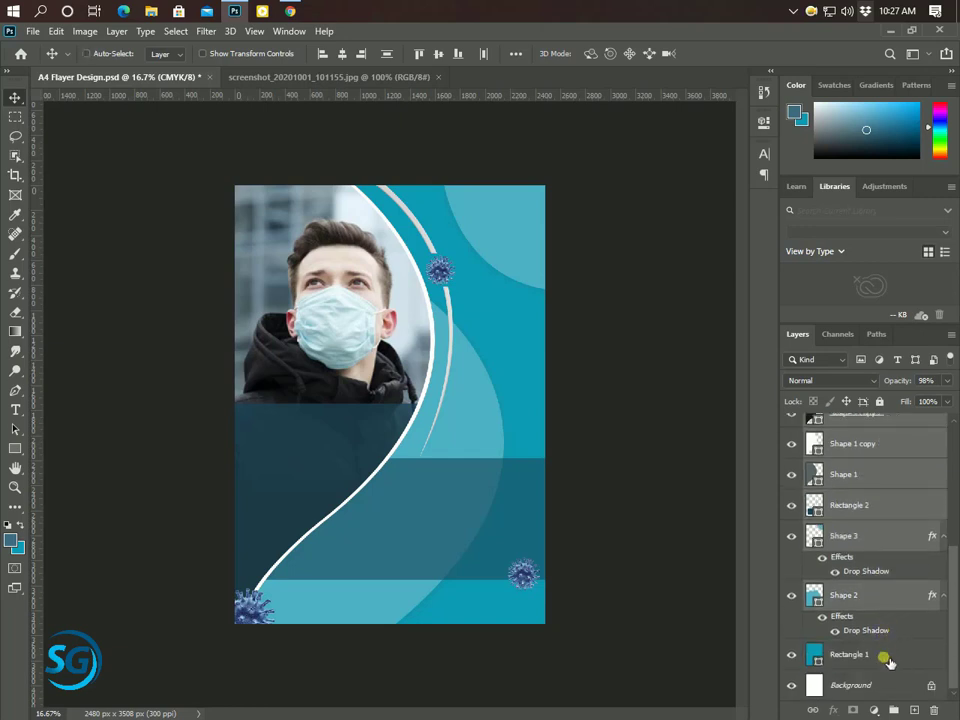
pyautogui.keyDown('ctrl'); pyautogui.click(884, 657); pyautogui.keyUp('ctrl')
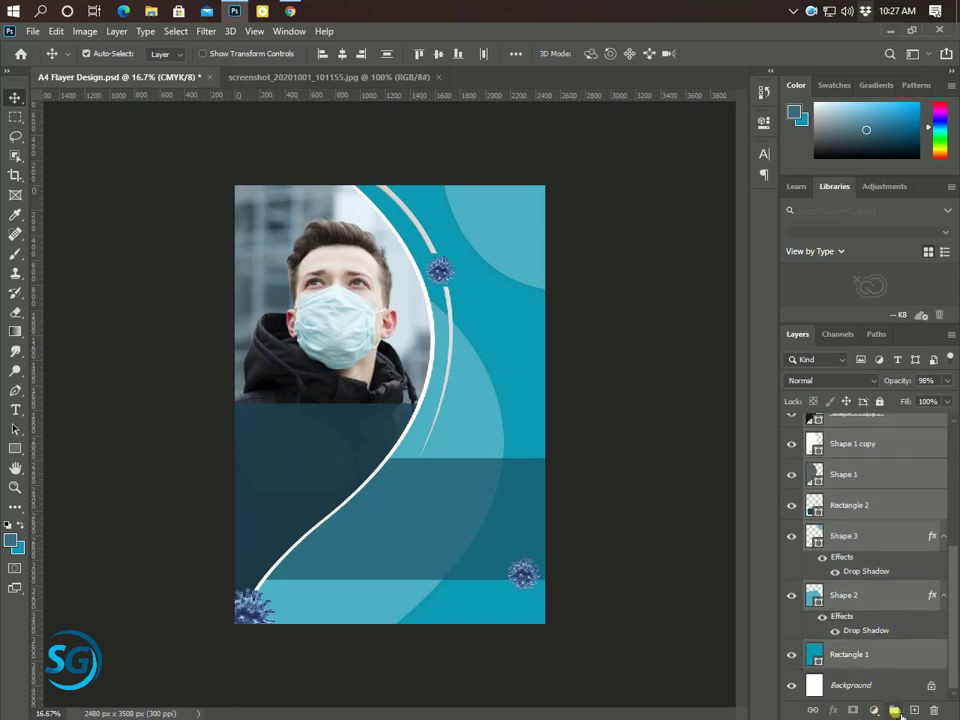
pyautogui.click(894, 710)
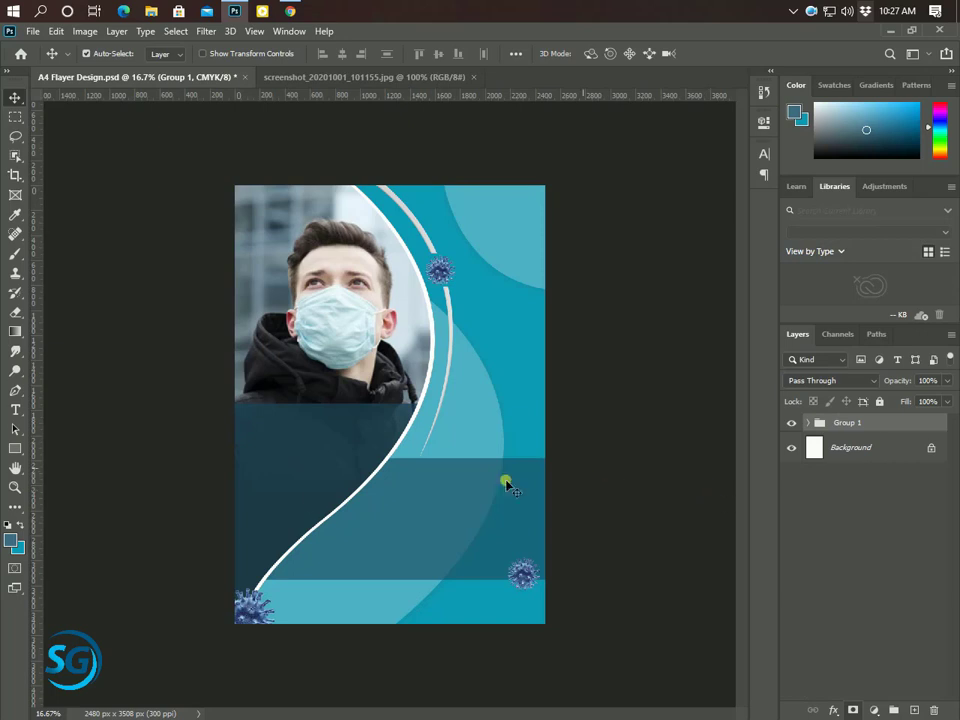
# Step: Add a horizontal text layer reading TAKE CARE on the flyer
pyautogui.rightClick(15, 410)
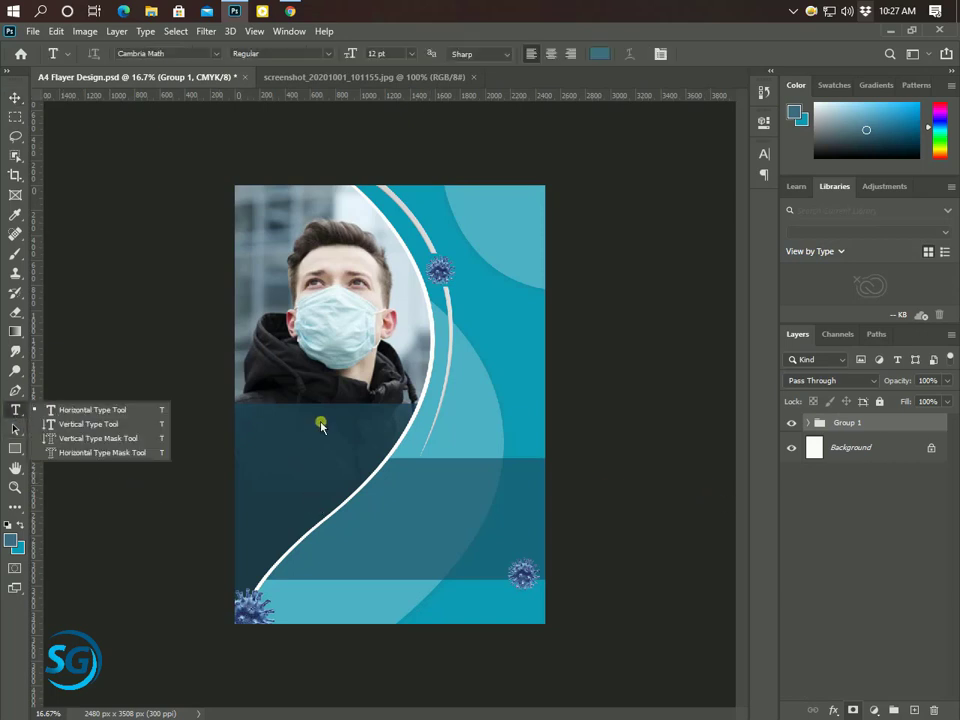
pyautogui.click(118, 407)
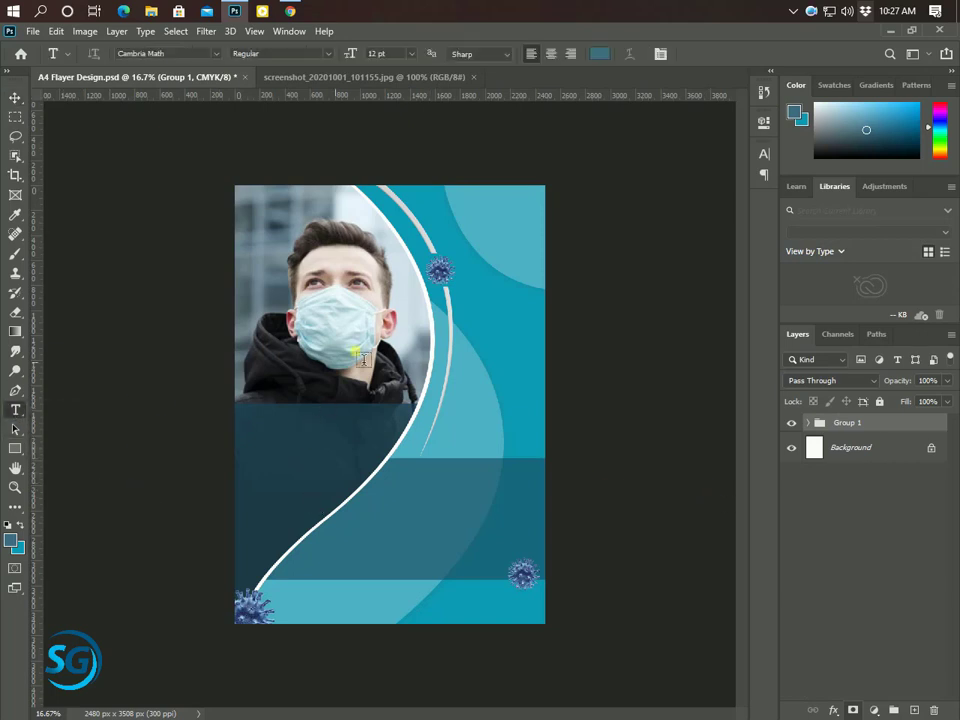
pyautogui.click(617, 377)
pyautogui.write('TAKE')
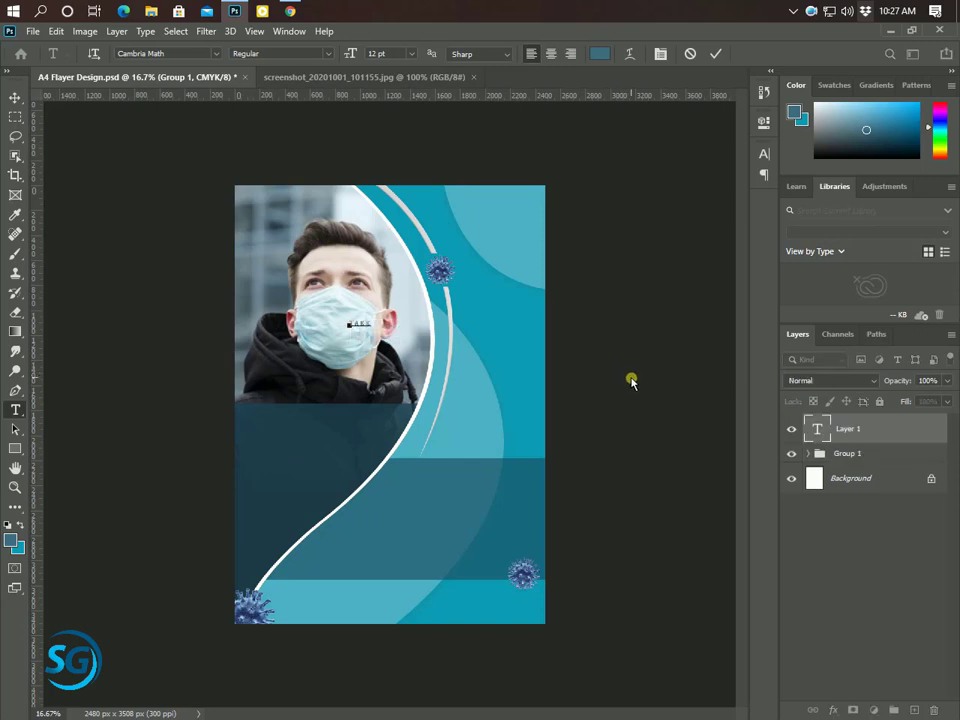
pyautogui.write(' CA')
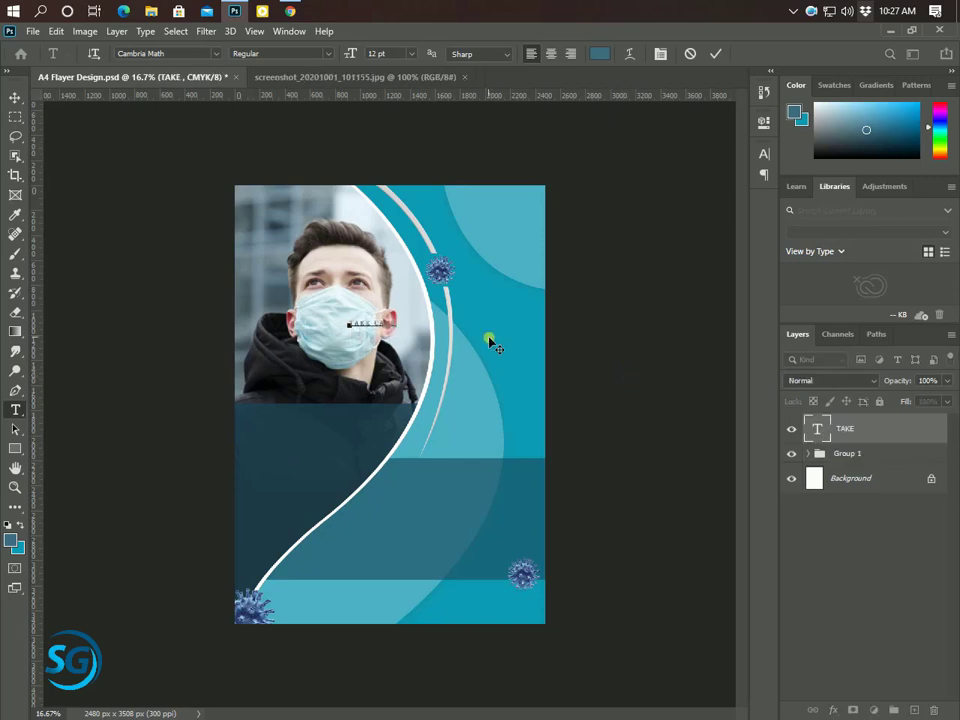
pyautogui.click(14, 97)
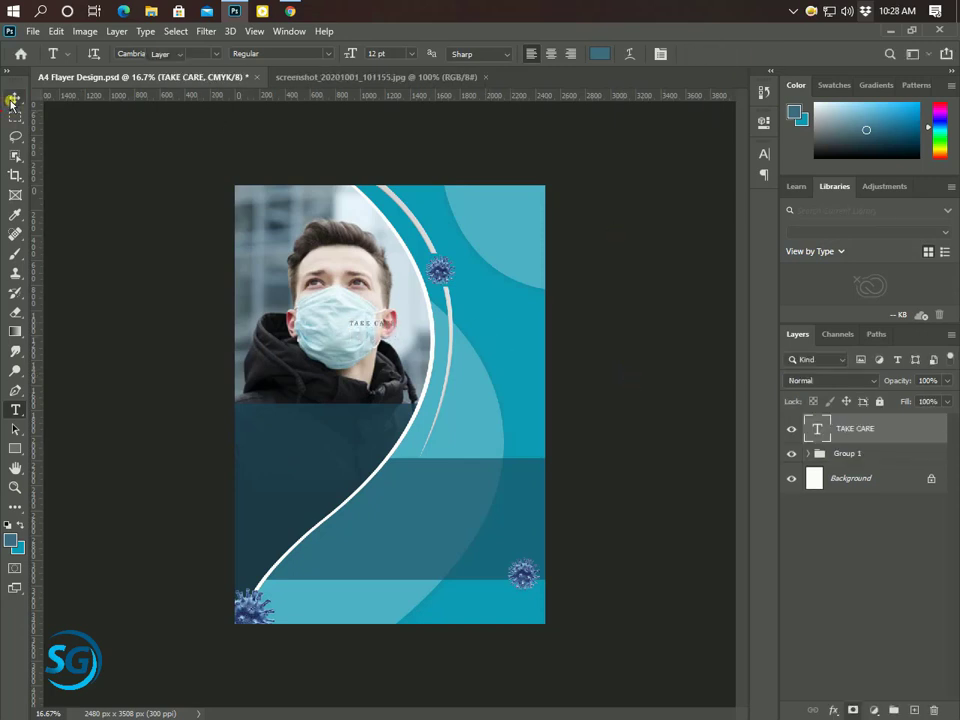
# Step: Scale TAKE CARE up to about 34.68 pt on the dark band and select its text
pyautogui.hotkey('ctrl', 't')
pyautogui.moveTo(398, 342)
pyautogui.mouseDown()
pyautogui.moveTo(435, 370)
pyautogui.moveTo(348, 444)
pyautogui.mouseUp()
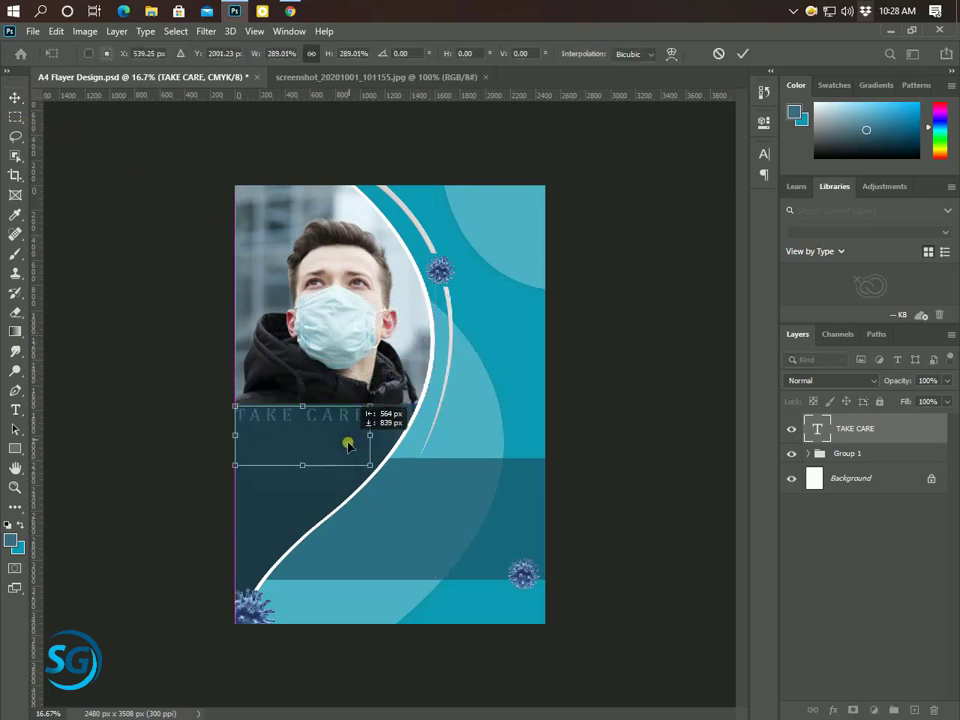
pyautogui.click(742, 53)
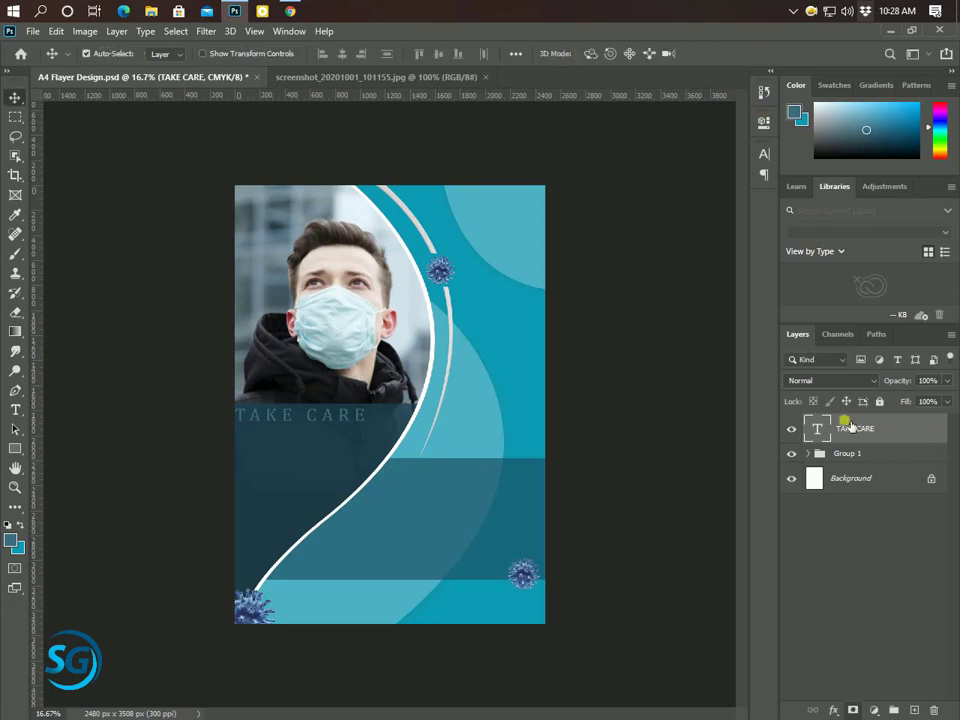
pyautogui.click(822, 428)
pyautogui.doubleClick(826, 429)
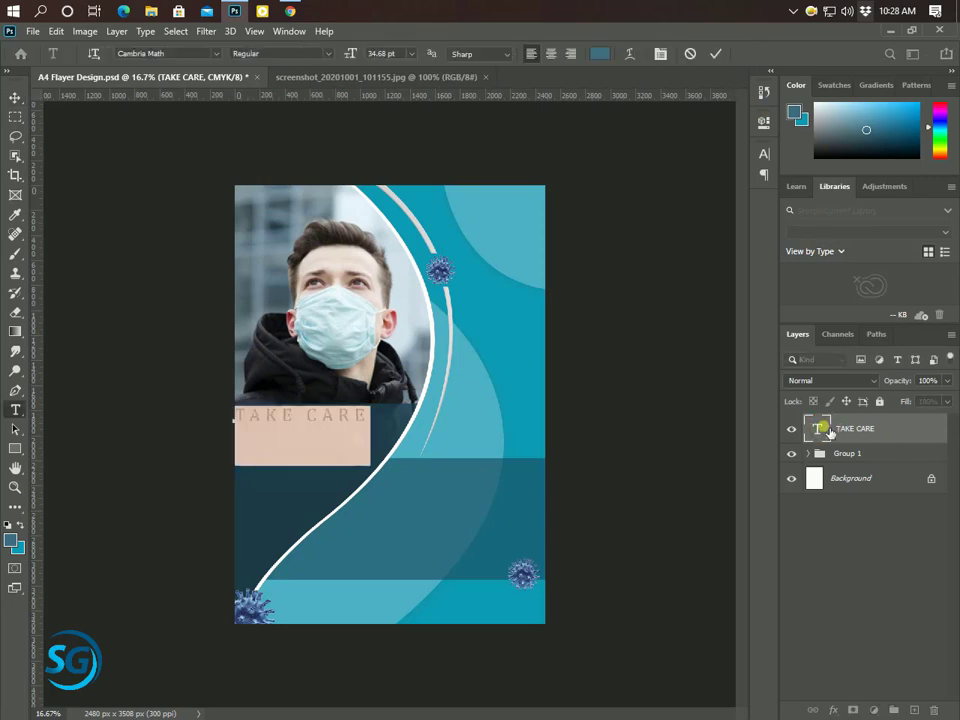
# Step: Make the TAKE CARE text white (ffffff) and nudge it slightly right
pyautogui.click(600, 53)
pyautogui.moveTo(610, 385); pyautogui.dragTo(488, 338)
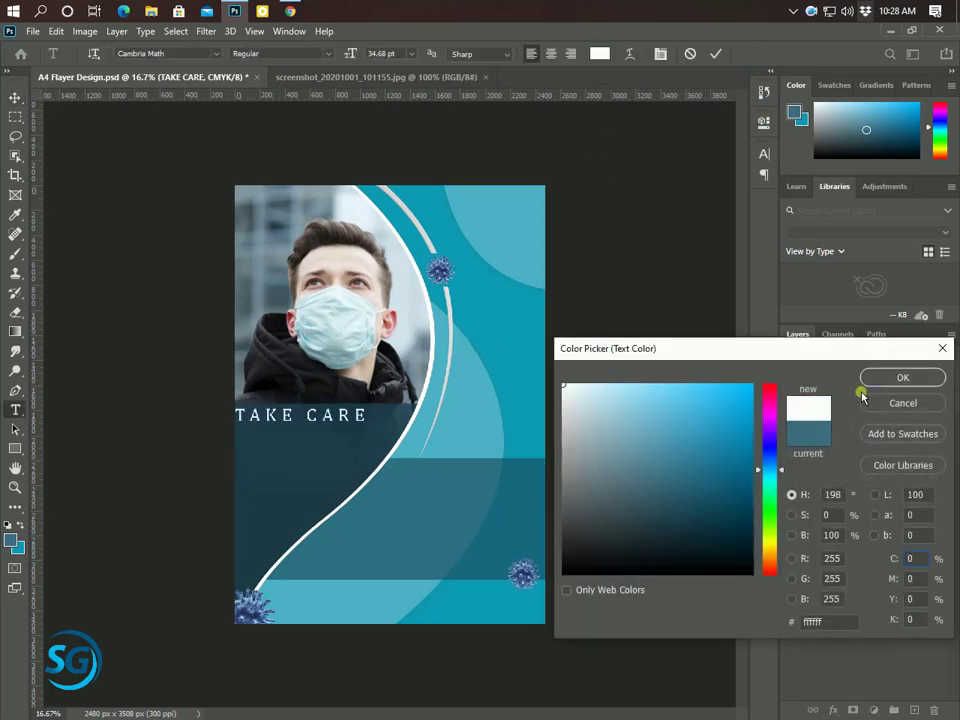
pyautogui.click(902, 377)
pyautogui.click(716, 53)
pyautogui.click(15, 97)
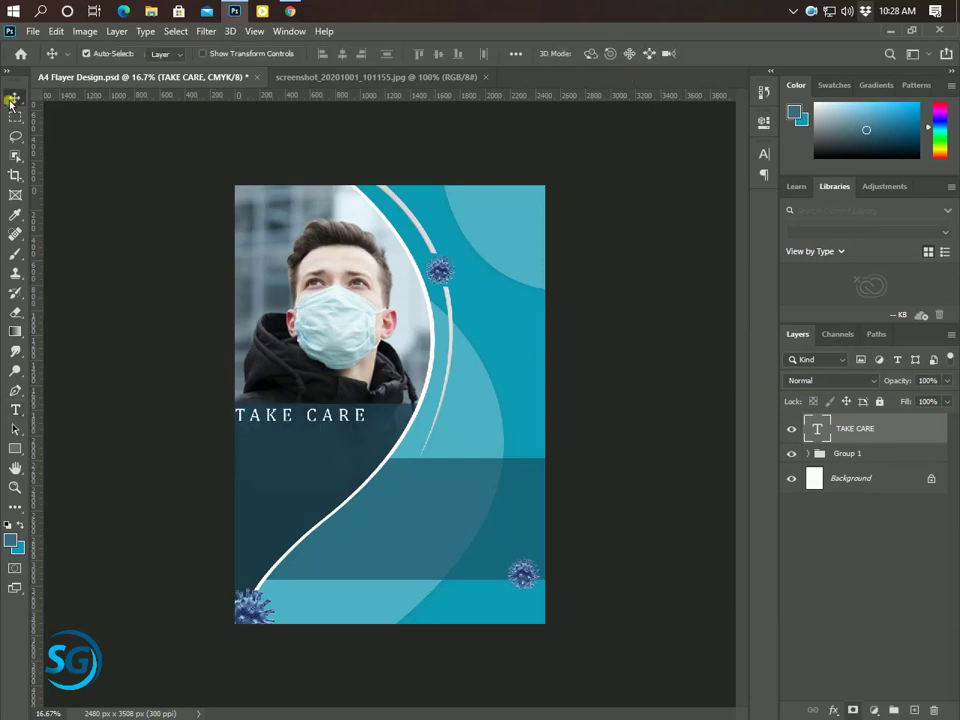
pyautogui.hotkey('shift', 'Right')
pyautogui.hotkey('shift', 'Right')
pyautogui.hotkey('shift', 'Right')
pyautogui.hotkey('shift', 'Right')
pyautogui.hotkey('shift', 'Right')
pyautogui.hotkey('shift', 'Right')
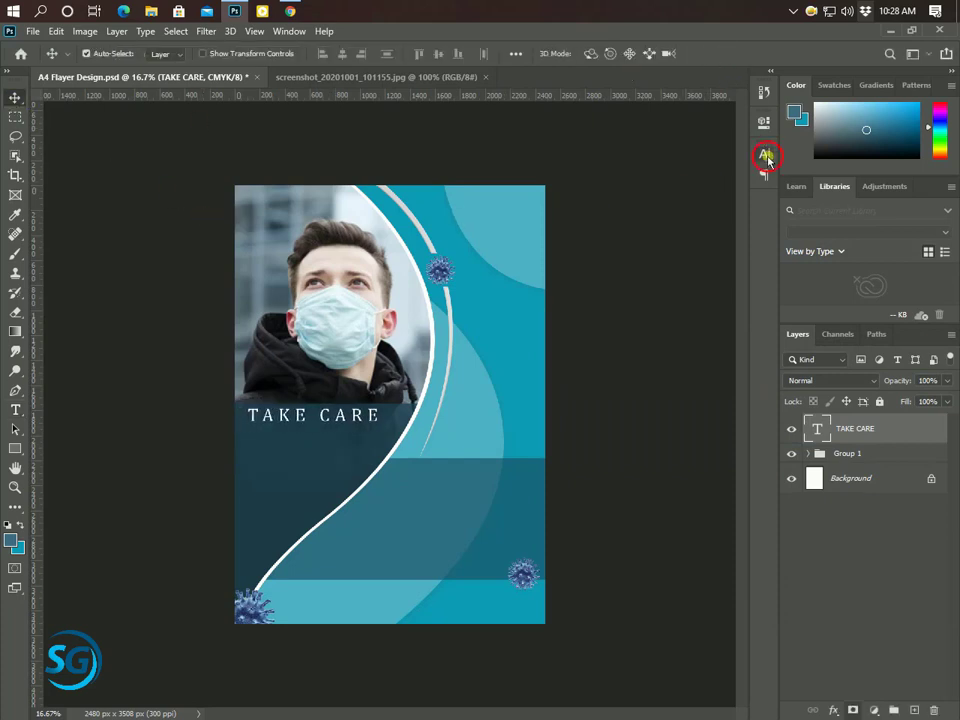
# Step: Set TAKE CARE to Arial Bold with letter spacing reset to 0
pyautogui.click(766, 156)
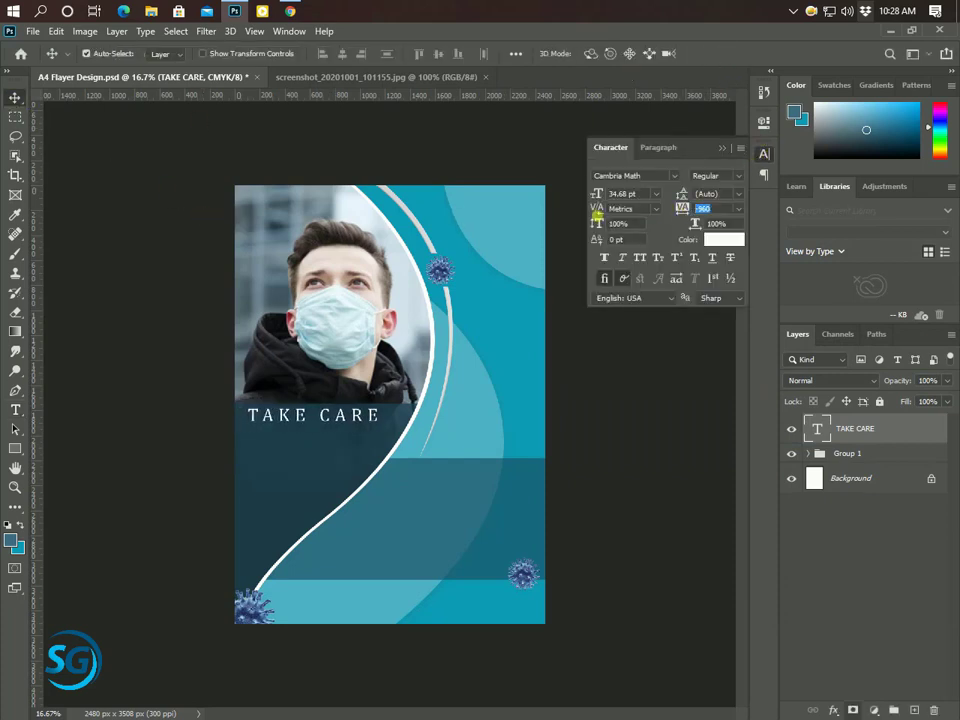
pyautogui.moveTo(688, 212); pyautogui.dragTo(603, 224)
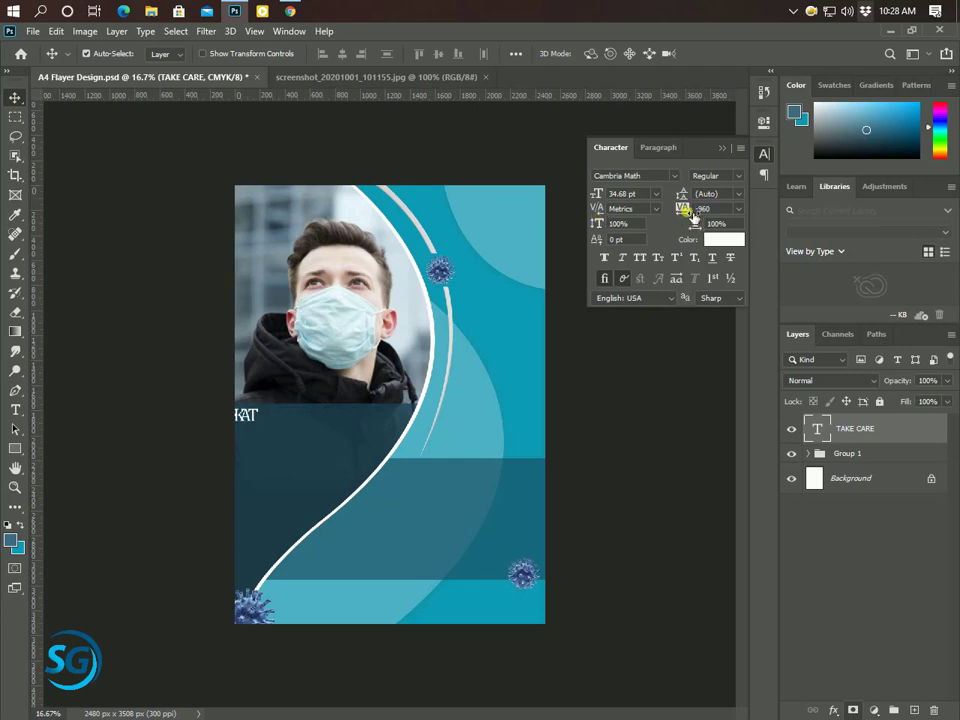
pyautogui.click(741, 212)
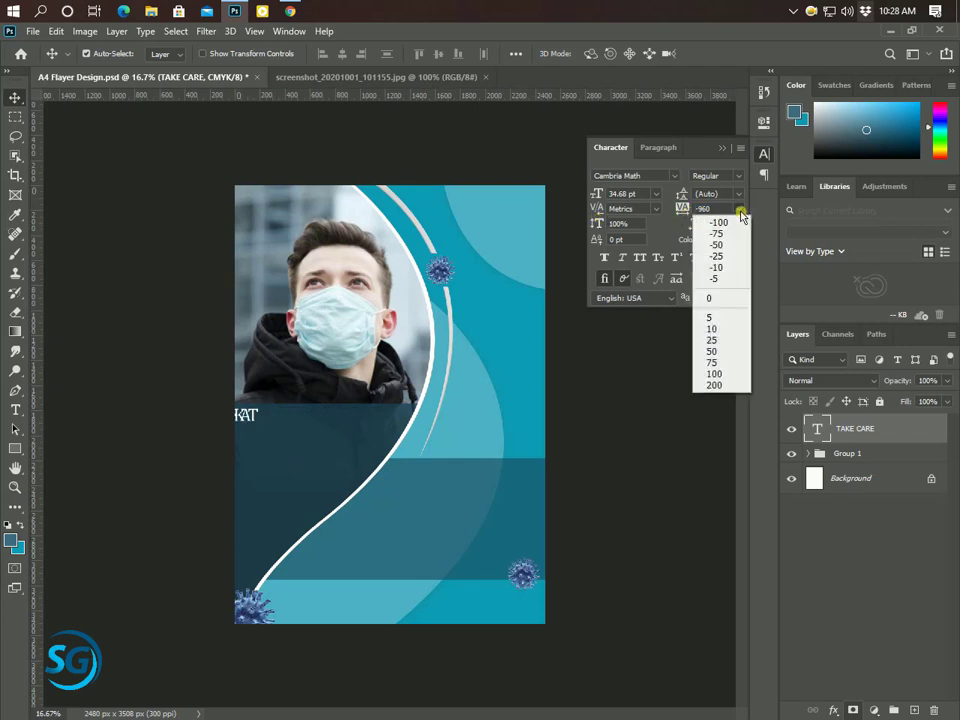
pyautogui.click(716, 299)
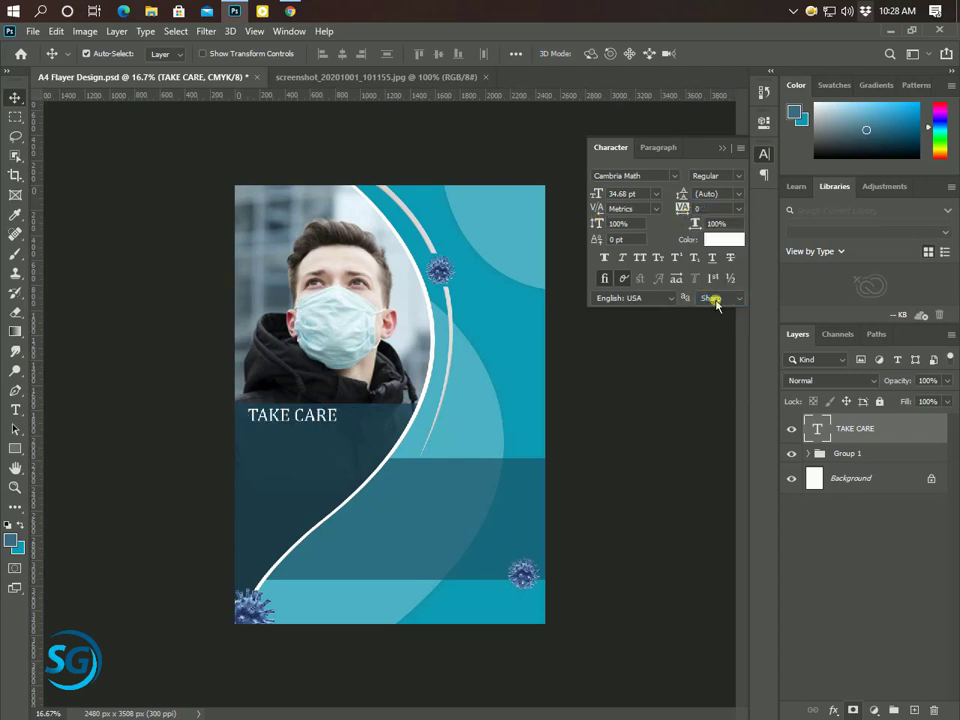
pyautogui.click(677, 175)
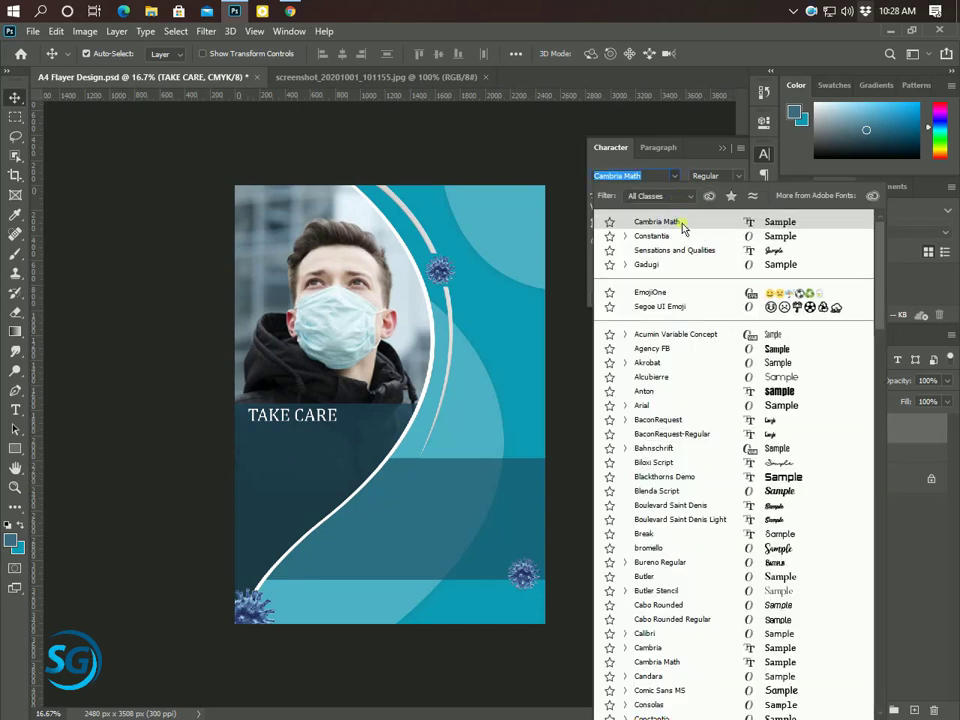
pyautogui.press('Down')
pyautogui.press('Down')
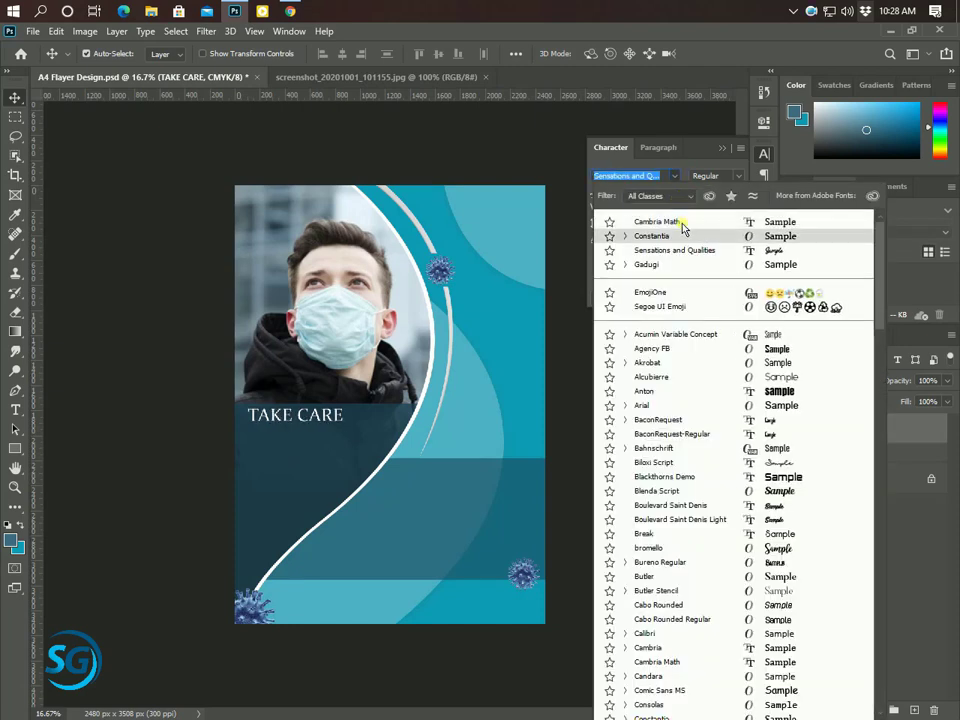
pyautogui.press('Down')
pyautogui.press('Down')
pyautogui.press('Down')
pyautogui.press('Down')
pyautogui.press('Down')
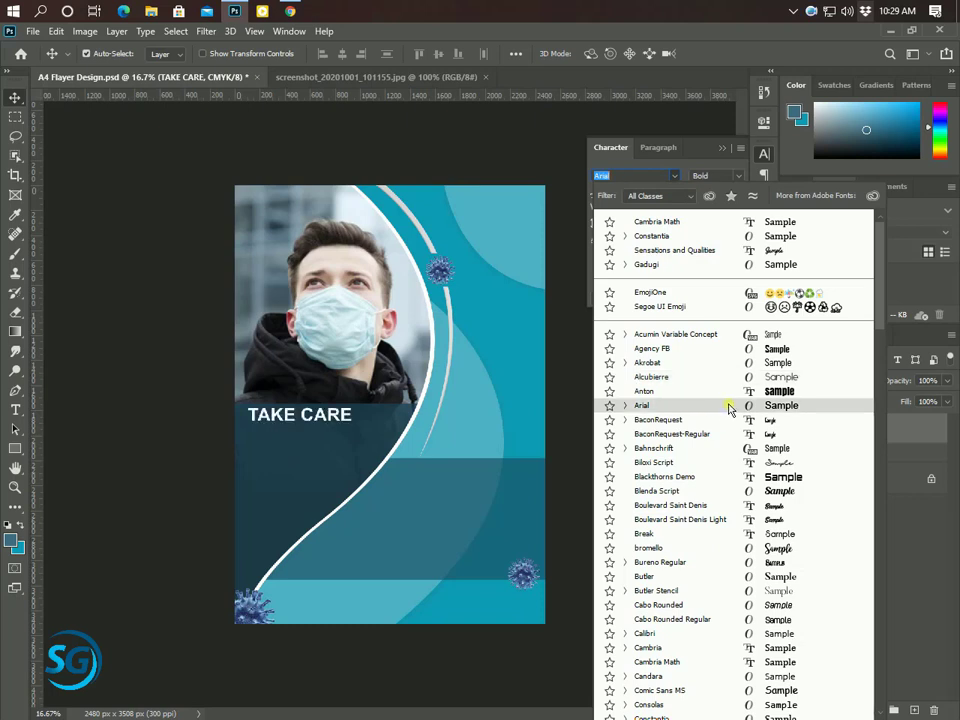
pyautogui.click(729, 407)
pyautogui.click(740, 176)
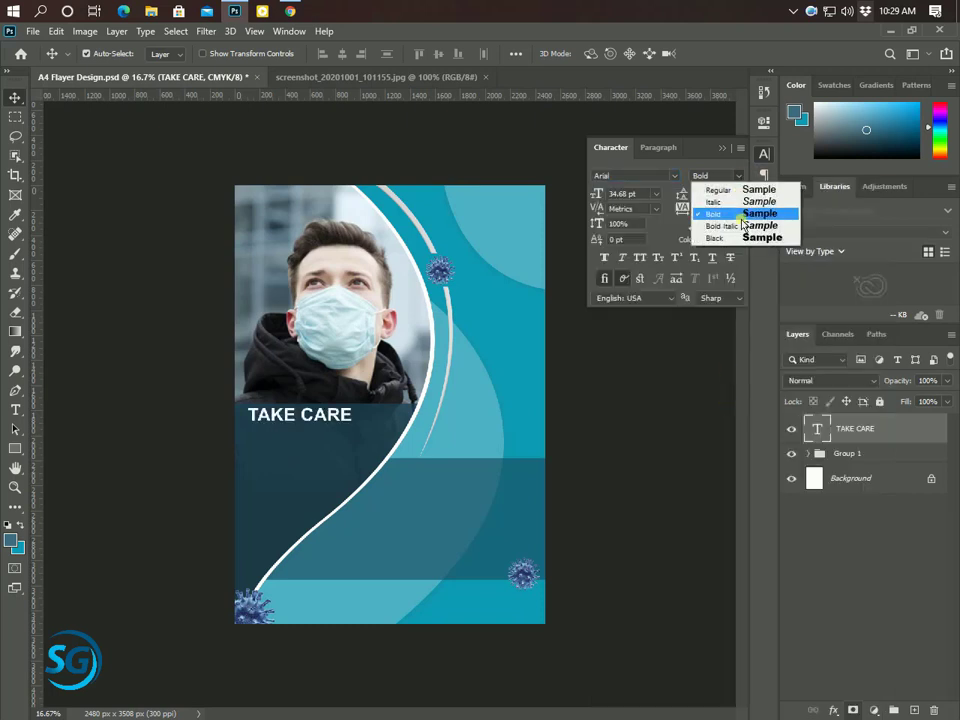
pyautogui.click(705, 214)
pyautogui.click(725, 148)
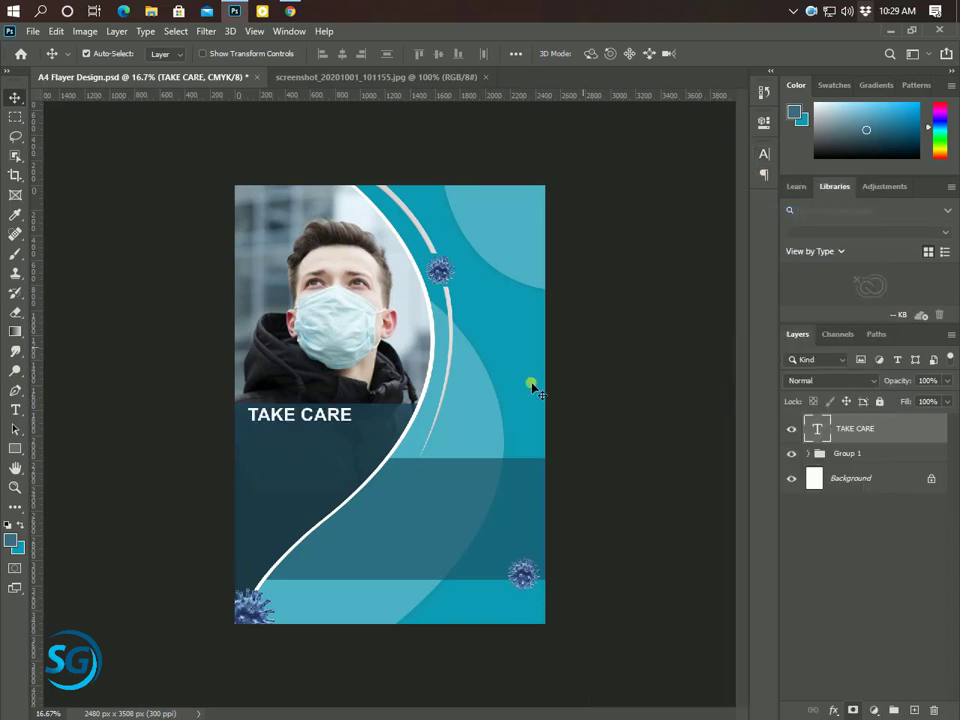
# Step: Nudge TAKE CARE right and down, scale it to about 105%, and duplicate its layer
pyautogui.hotkey('shift', 'Down')
pyautogui.hotkey('shift', 'Down')
pyautogui.hotkey('shift', 'Down')
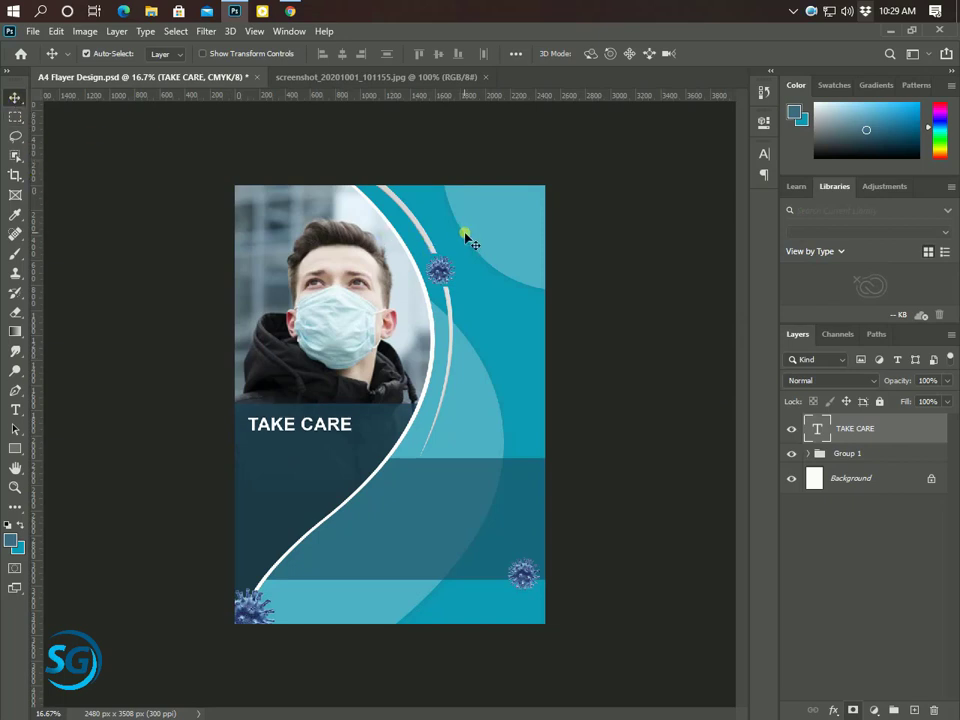
pyautogui.hotkey('shift', 'Down')
pyautogui.hotkey('shift', 'Down')
pyautogui.hotkey('shift', 'Down')
pyautogui.hotkey('shift', 'Right')
pyautogui.hotkey('shift', 'Right')
pyautogui.hotkey('shift', 'Right')
pyautogui.hotkey('shift', 'Right')
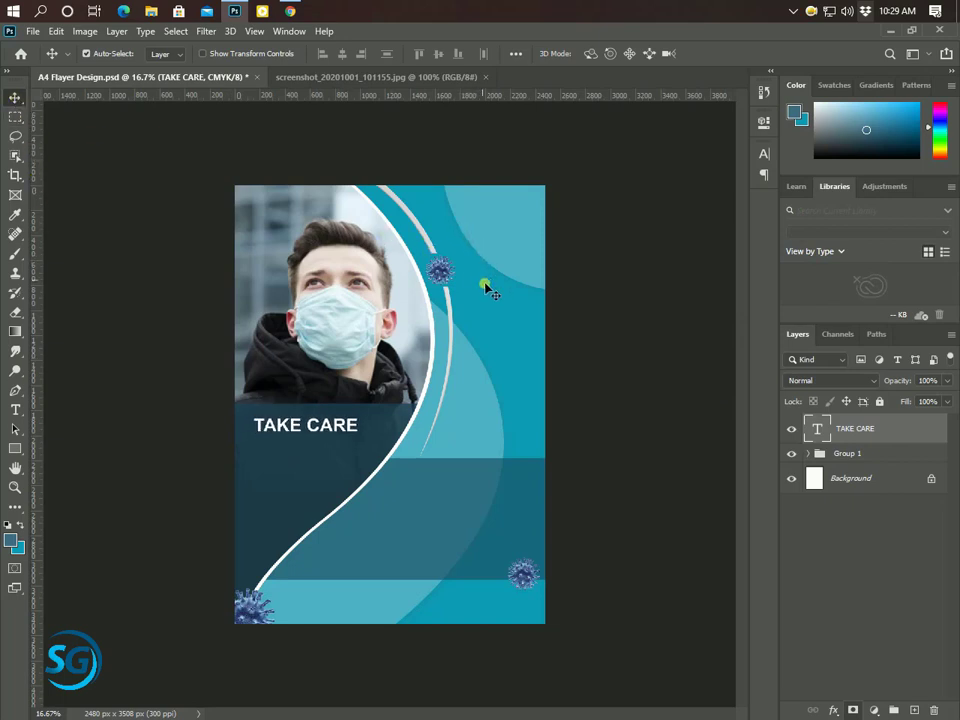
pyautogui.hotkey('shift', 'Down')
pyautogui.hotkey('ctrl', 't')
pyautogui.moveTo(357, 438); pyautogui.dragTo(358, 446)
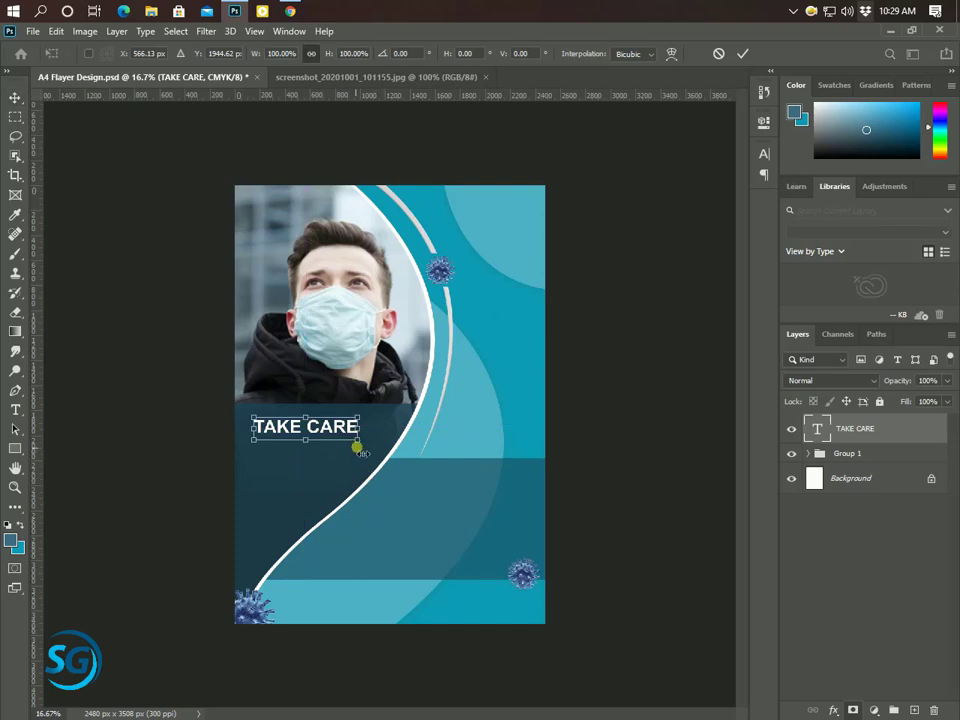
pyautogui.click(742, 54)
pyautogui.moveTo(905, 430); pyautogui.dragTo(918, 706)
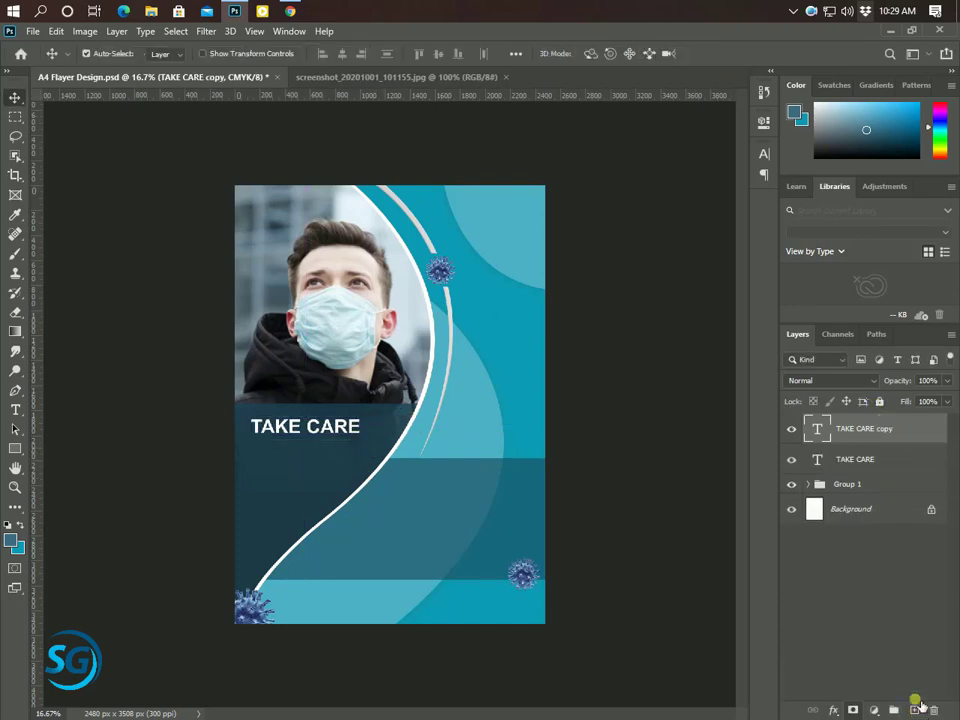
# Step: Move the duplicate heading down and change its text to STAY HOME
pyautogui.hotkey('shift', 'Down')
pyautogui.hotkey('shift', 'Down')
pyautogui.hotkey('shift', 'Down')
pyautogui.hotkey('shift', 'Down')
pyautogui.hotkey('shift', 'Down')
pyautogui.hotkey('shift', 'Down')
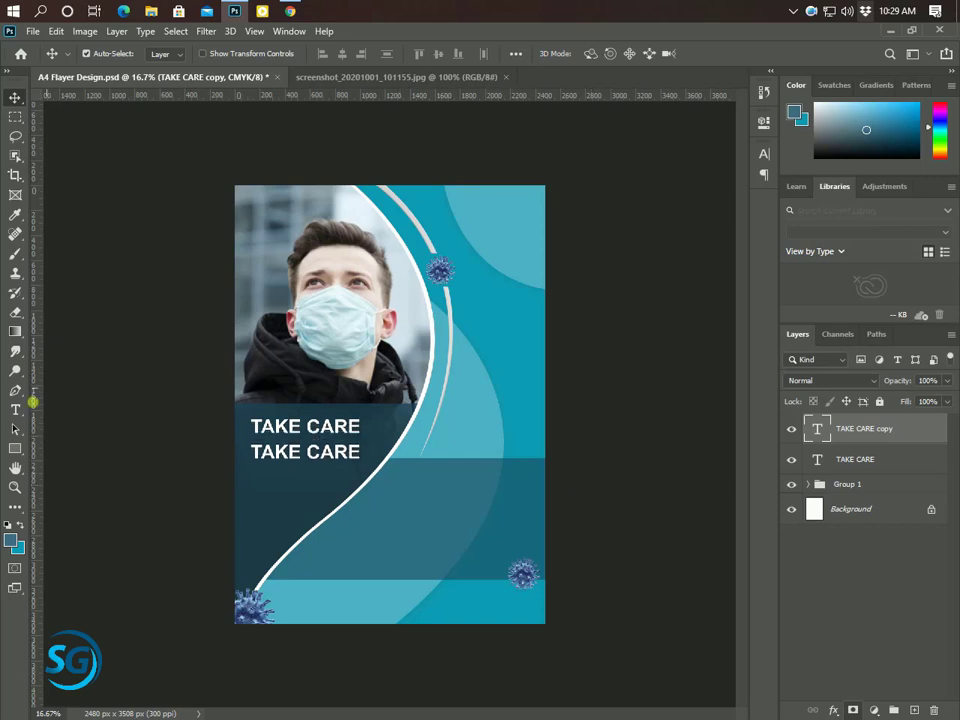
pyautogui.click(15, 410)
pyautogui.click(321, 453)
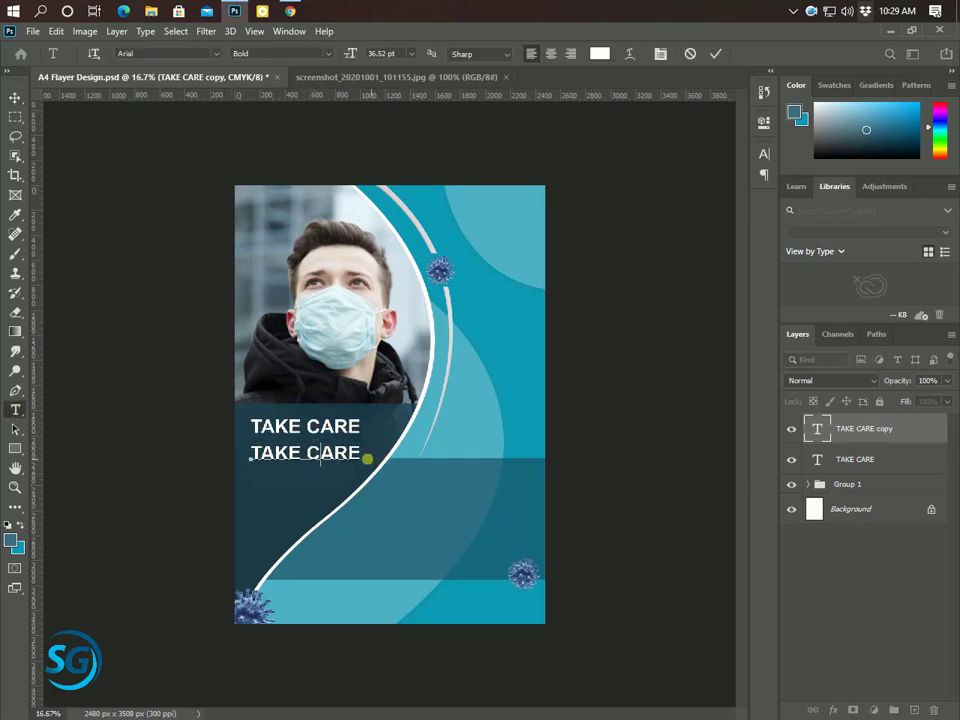
pyautogui.moveTo(368, 458); pyautogui.dragTo(145, 459)
pyautogui.write('S')
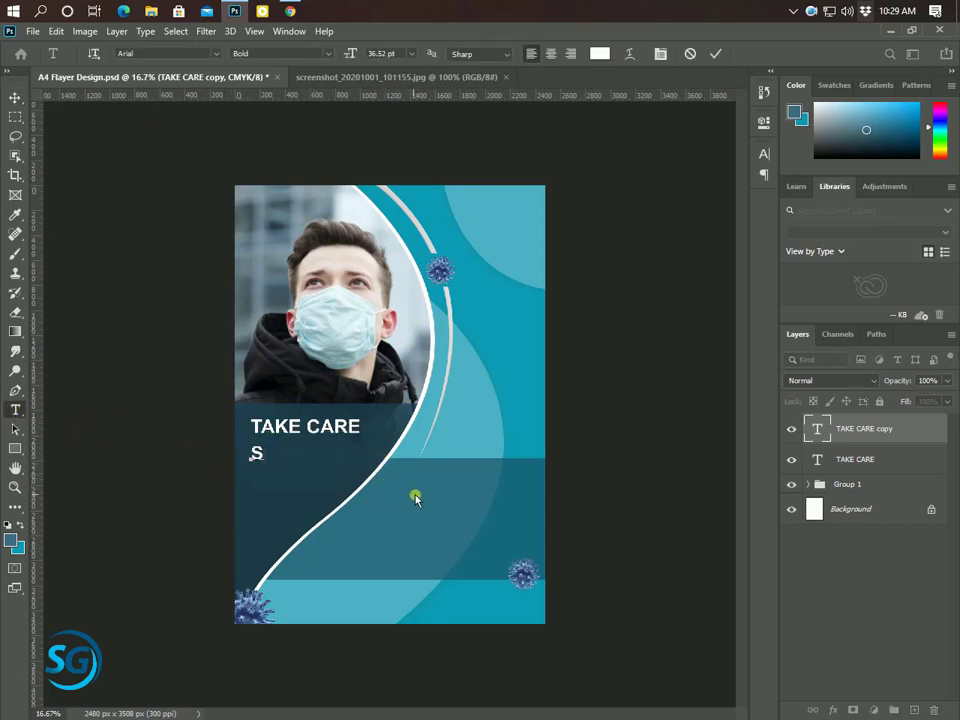
pyautogui.write('TAY HOME')
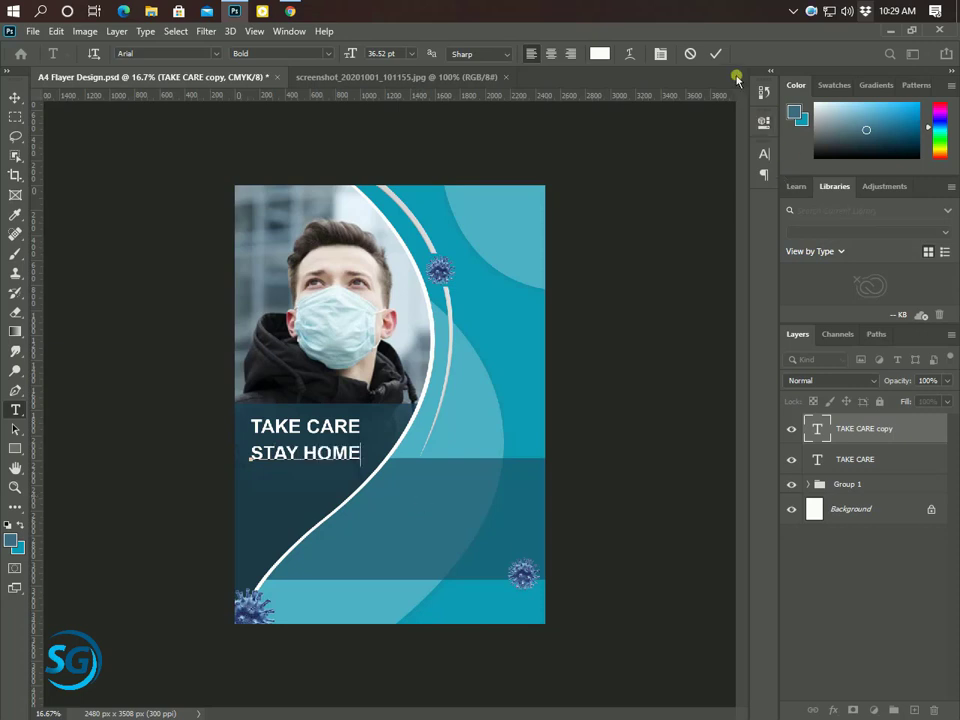
pyautogui.click(716, 54)
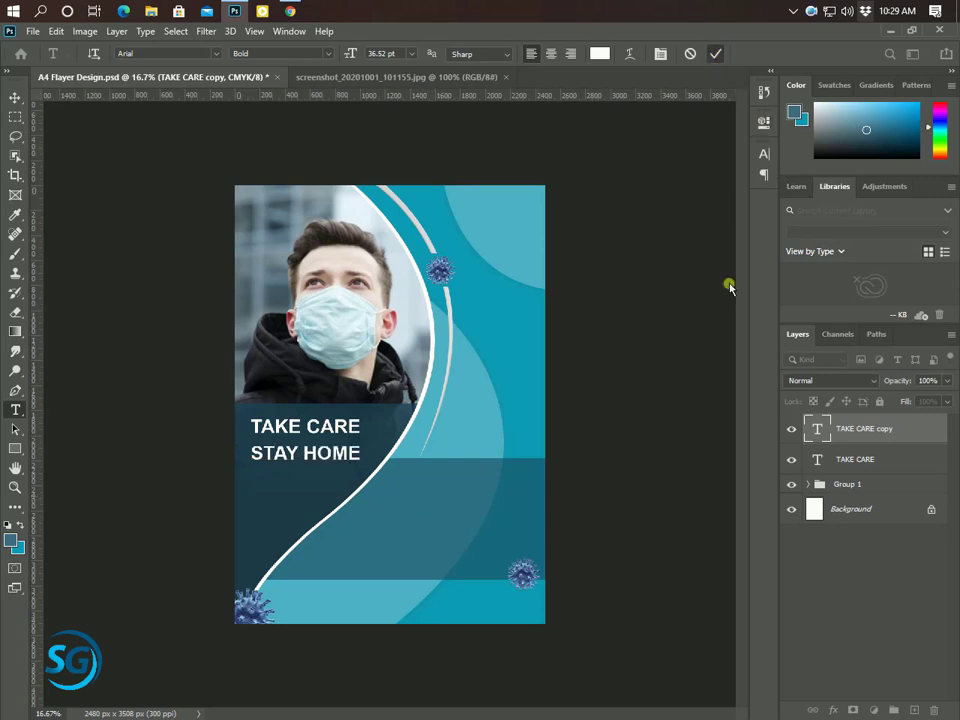
# Step: Adjust STAY HOME's position and enlarge it to about 117%
pyautogui.click(15, 97)
pyautogui.moveTo(340, 234); pyautogui.dragTo(343, 236)
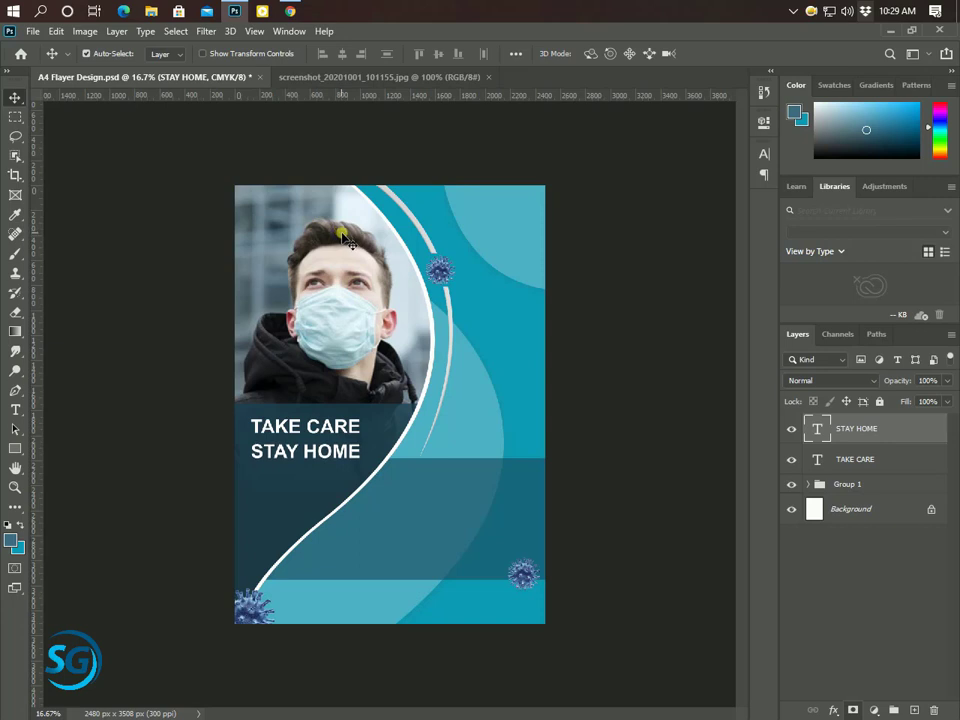
pyautogui.hotkey('ctrl', 't')
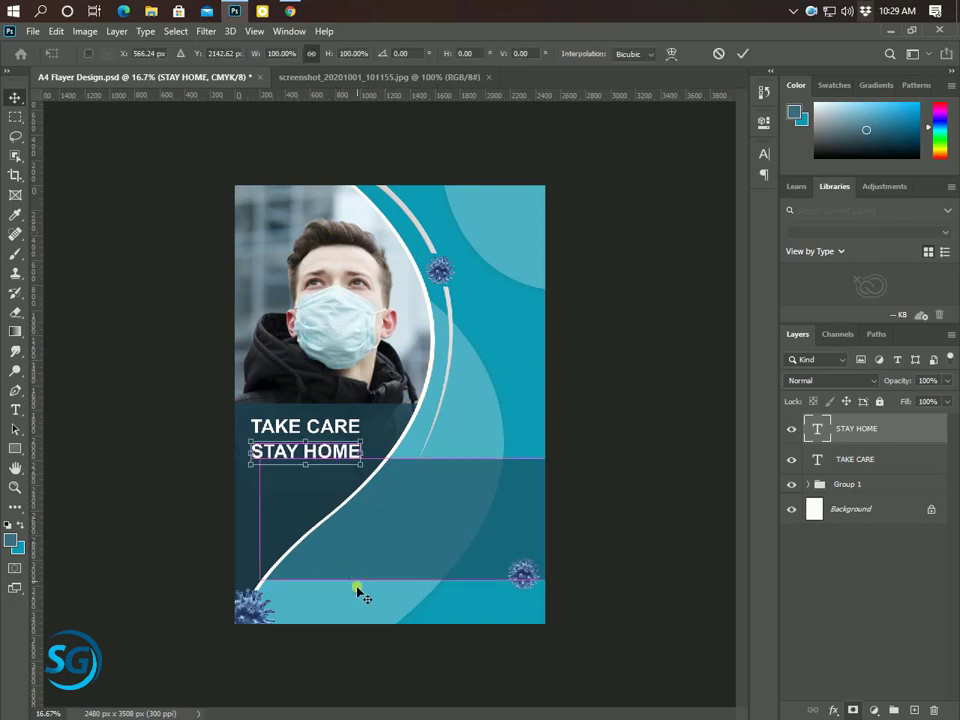
pyautogui.moveTo(367, 478); pyautogui.dragTo(376, 482)
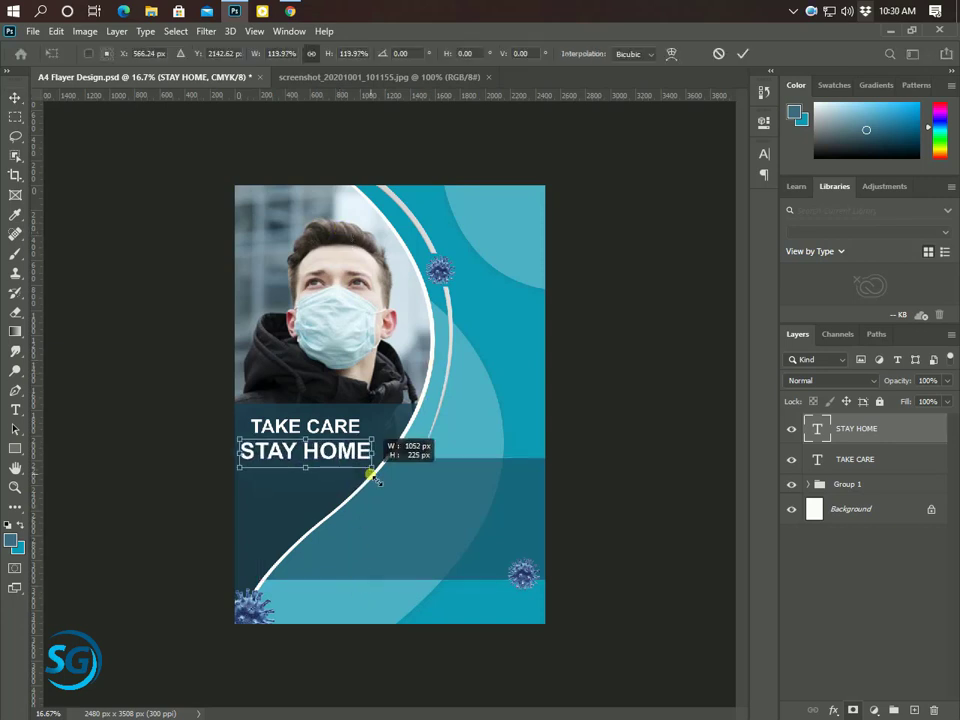
pyautogui.click(742, 54)
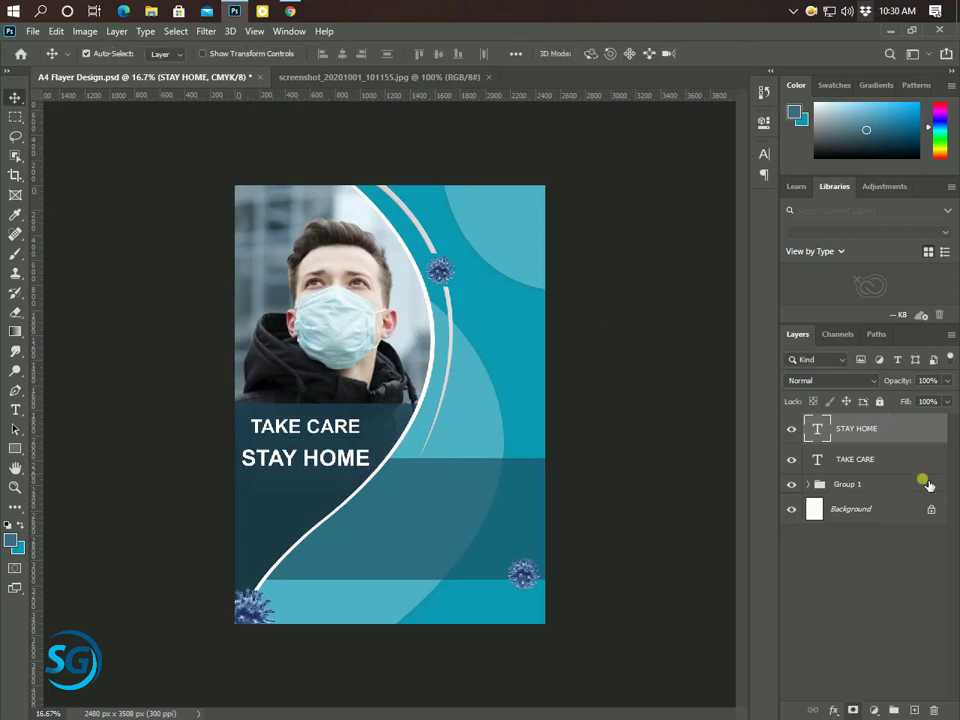
# Step: Shrink TAKE CARE to about 85% and nudge it left and down
pyautogui.click(886, 457)
pyautogui.hotkey('shift', 'Left')
pyautogui.hotkey('shift', 'Left')
pyautogui.hotkey('shift', 'Left')
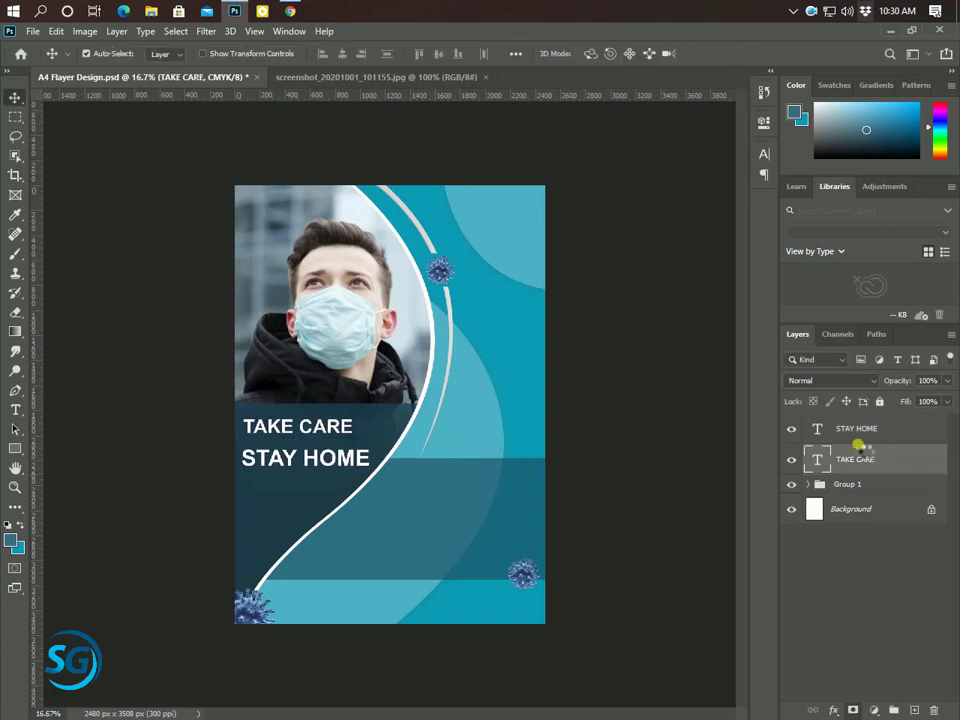
pyautogui.hotkey('ctrl', 't')
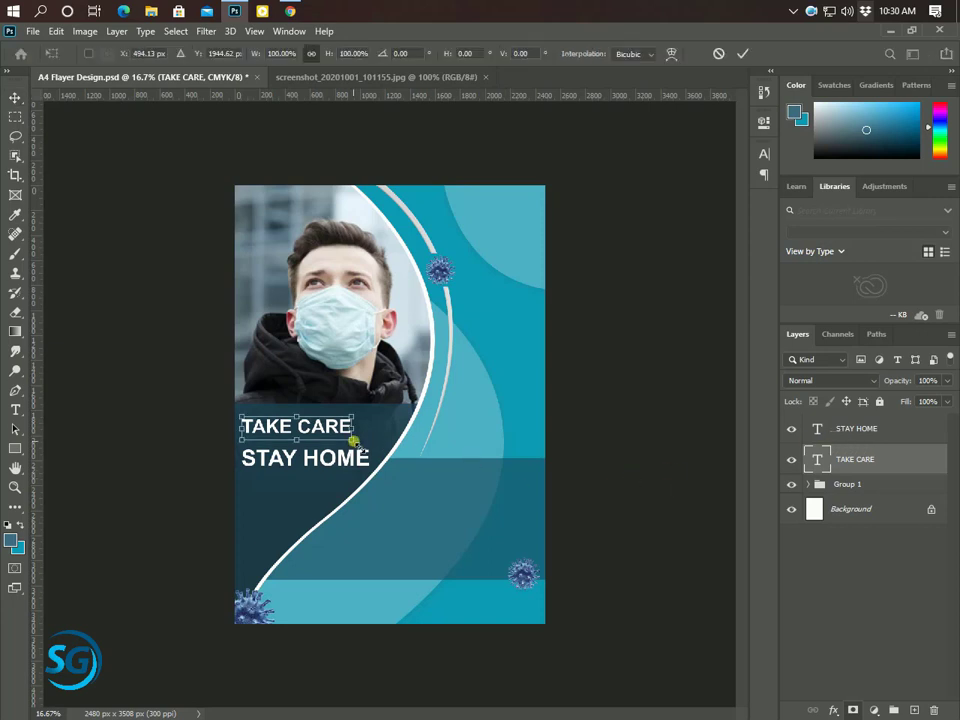
pyautogui.moveTo(352, 441); pyautogui.dragTo(313, 430)
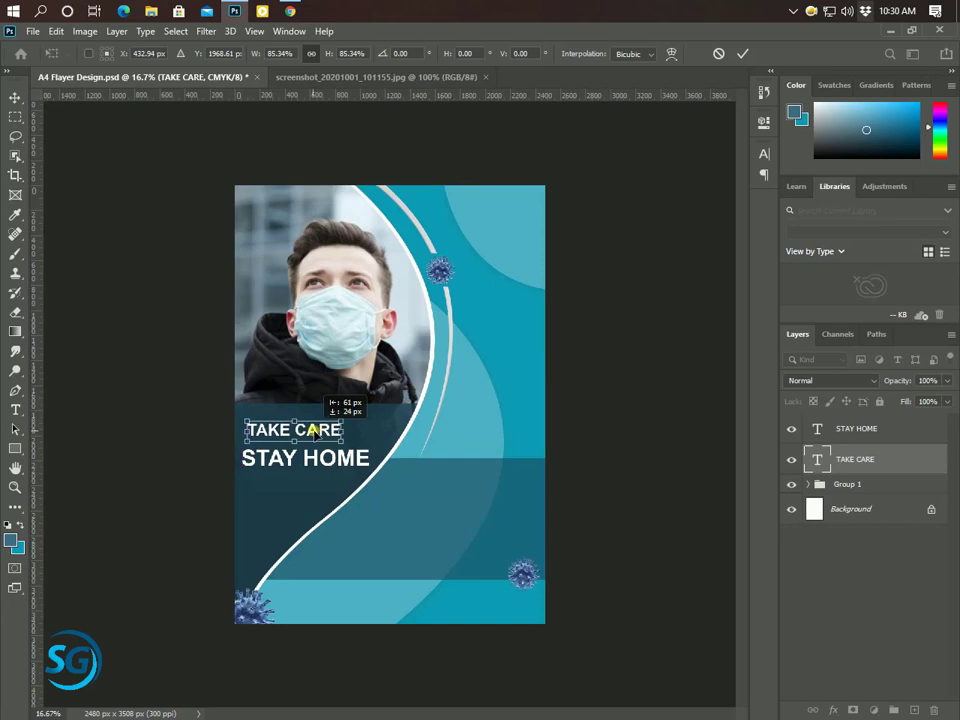
pyautogui.click(743, 53)
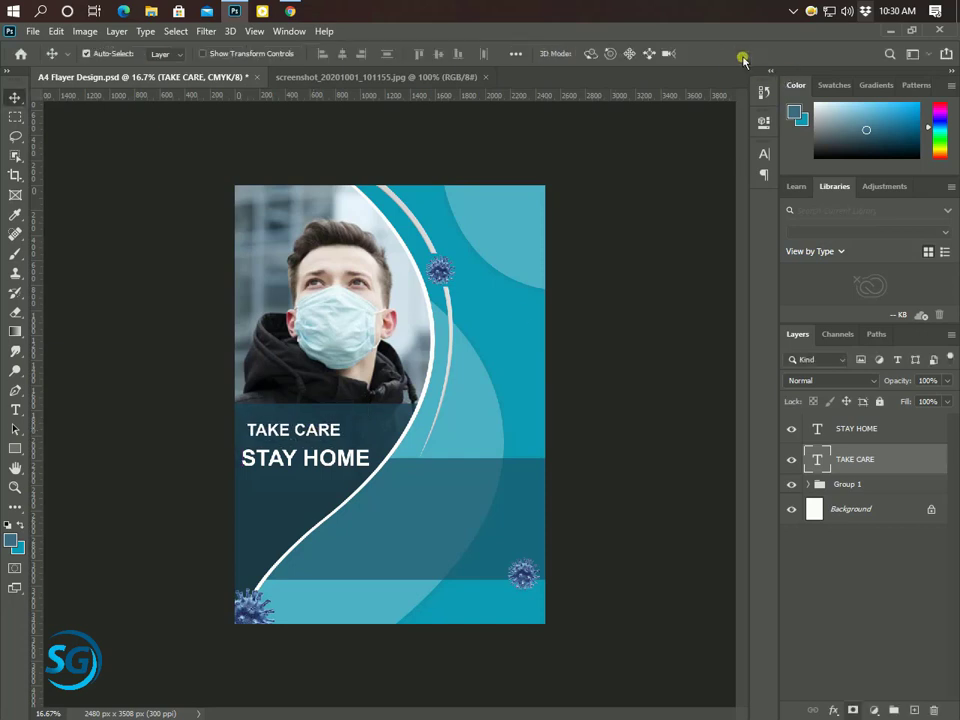
pyautogui.hotkey('shift', 'Left')
pyautogui.hotkey('shift', 'Left')
pyautogui.hotkey('shift', 'Left')
pyautogui.hotkey('shift', 'Down')
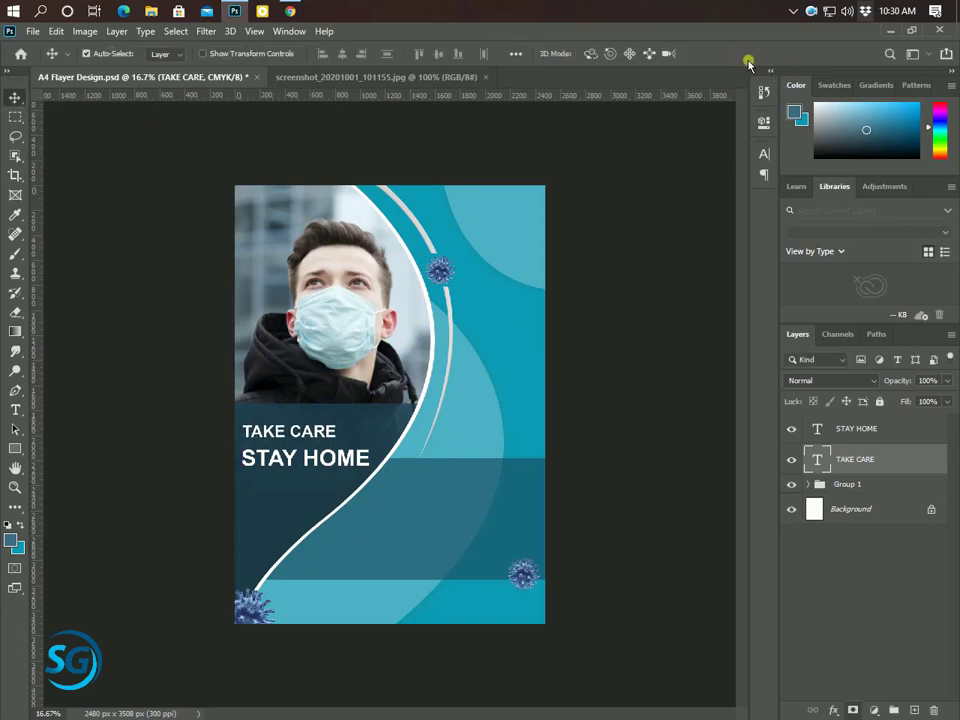
pyautogui.hotkey('shift', 'Down')
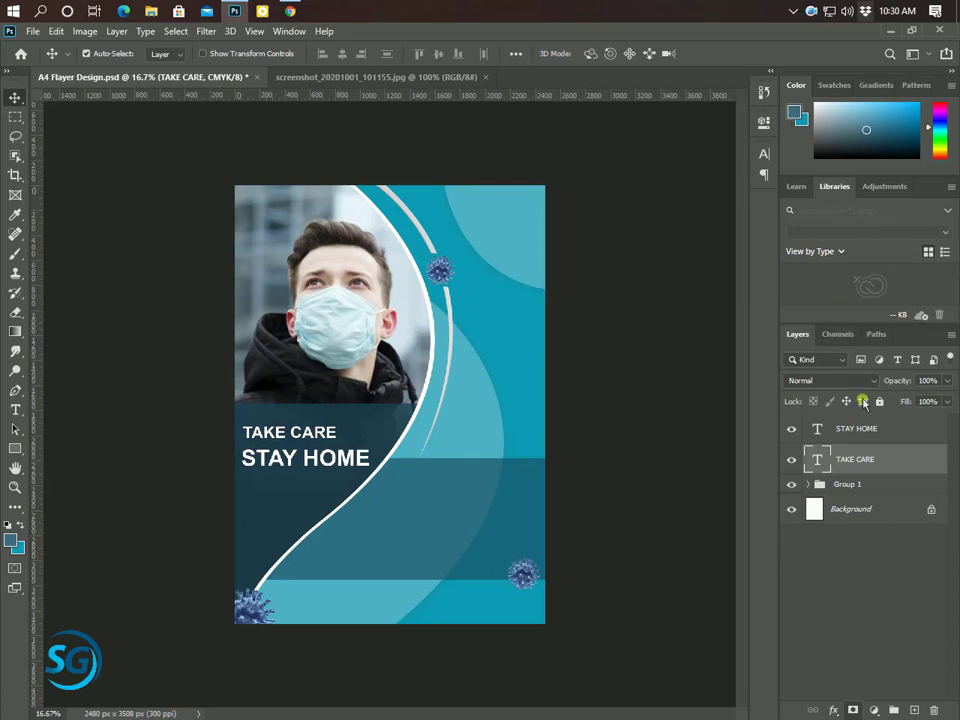
# Step: Nudge TAKE CARE and STAY HOME up together, then reselect STAY HOME alone
pyautogui.keyDown('shift'); pyautogui.click(880, 430); pyautogui.keyUp('shift')
pyautogui.hotkey('shift', 'Up')
pyautogui.hotkey('shift', 'Up')
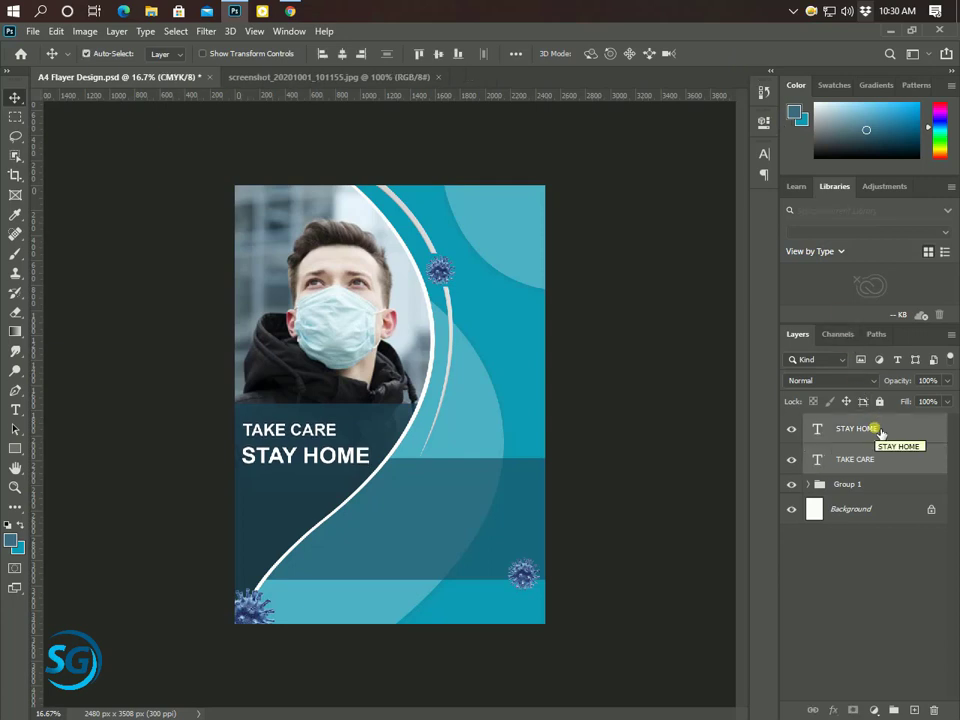
pyautogui.hotkey('shift', 'Up')
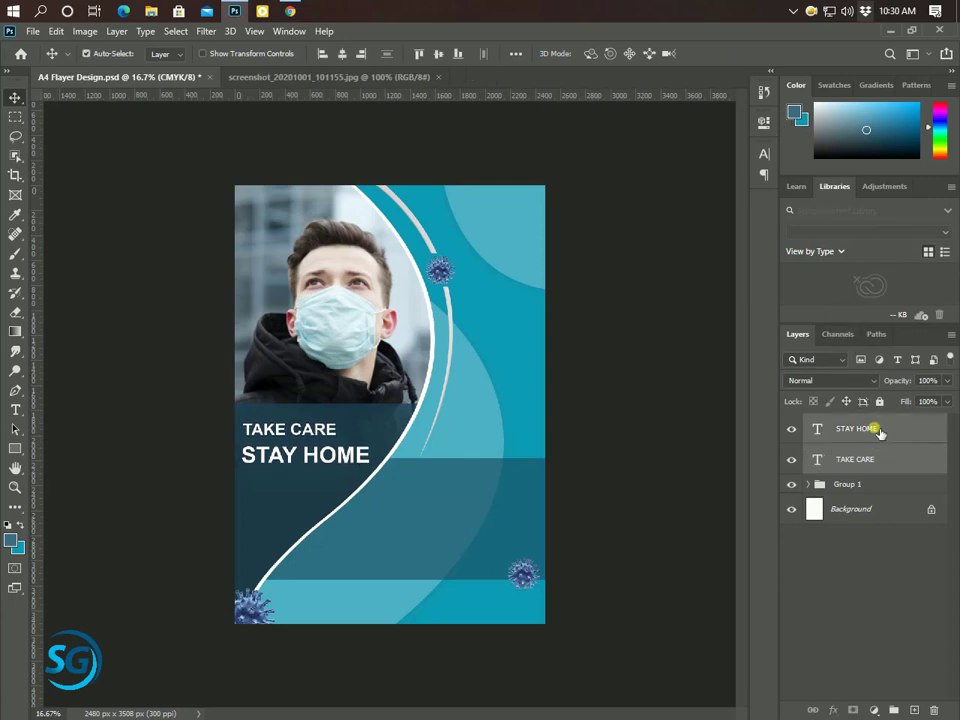
pyautogui.click(876, 429)
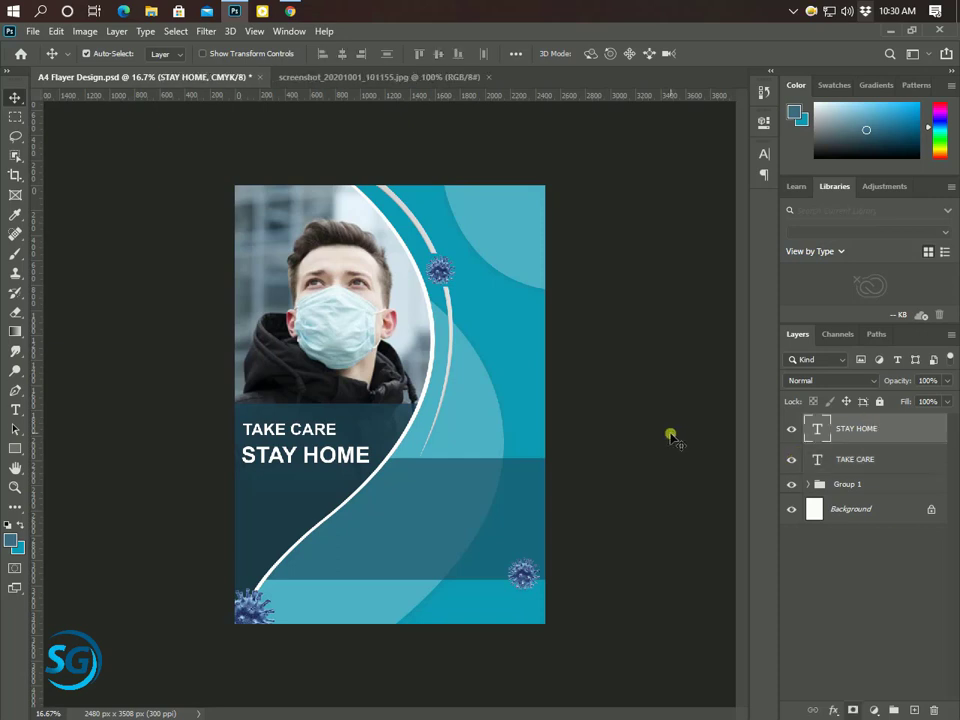
# Step: Paste a How to Prevent text line to the right of STAY HOME
pyautogui.click(15, 410)
pyautogui.click(414, 445)
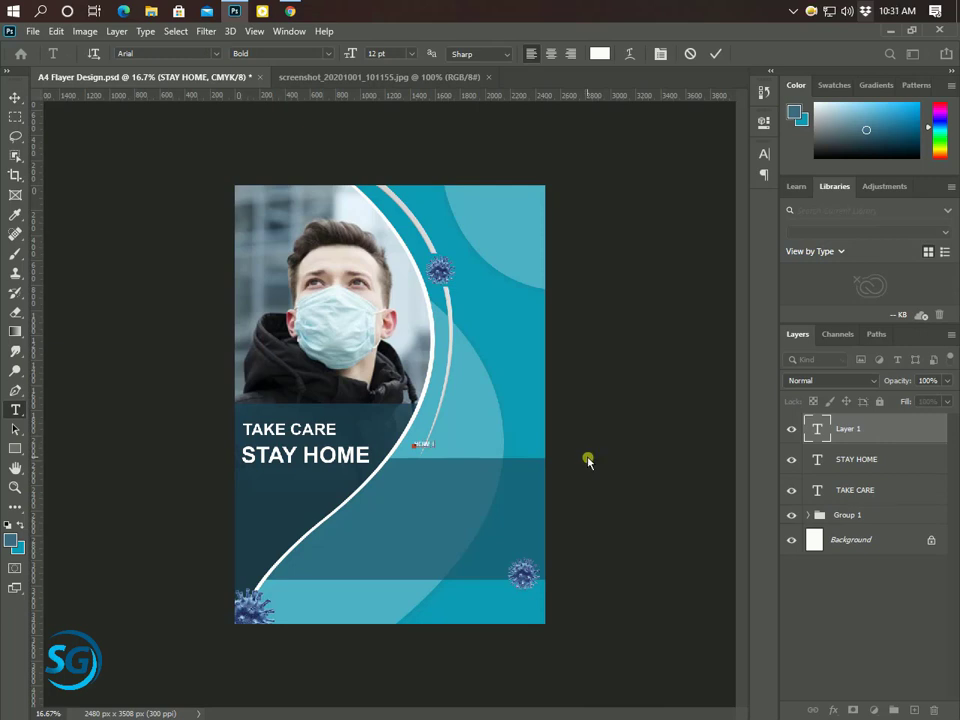
pyautogui.write('How to Prevent')
pyautogui.click(716, 56)
# Step: Enlarge How to Prevent to about 189%, then a little more
pyautogui.hotkey('ctrl', 't')
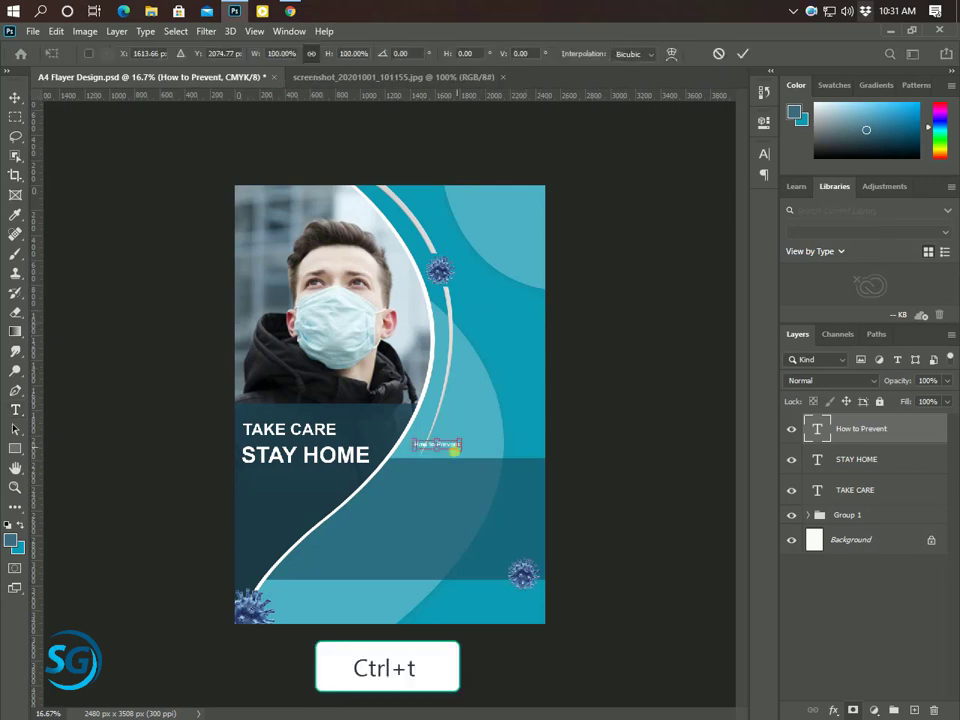
pyautogui.moveTo(470, 458)
pyautogui.mouseDown()
pyautogui.moveTo(470, 448)
pyautogui.moveTo(470, 470)
pyautogui.mouseUp()
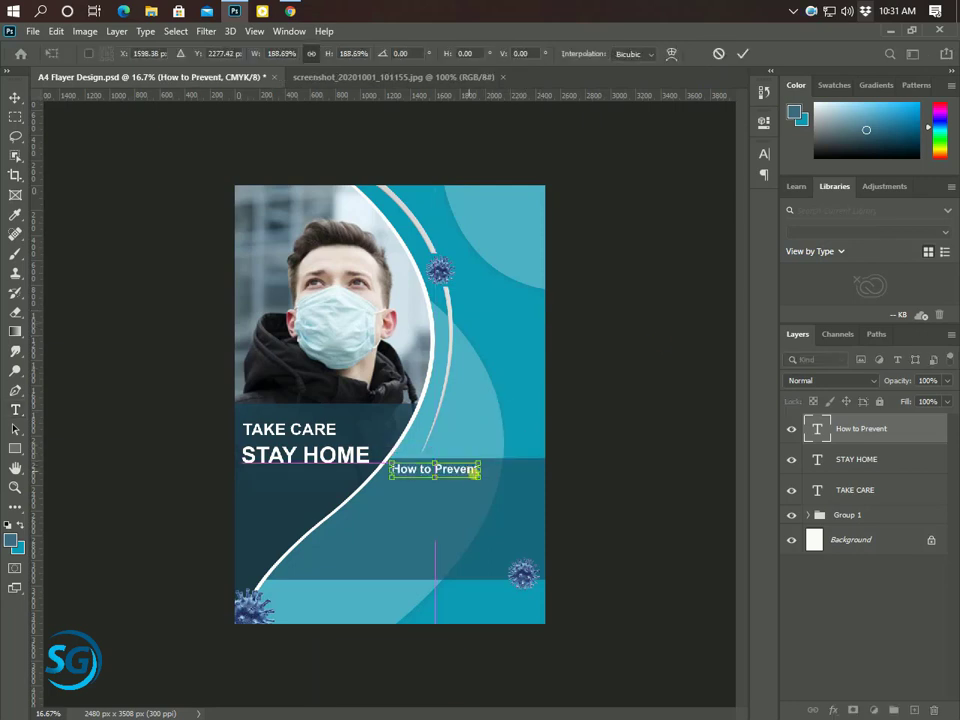
pyautogui.click(742, 53)
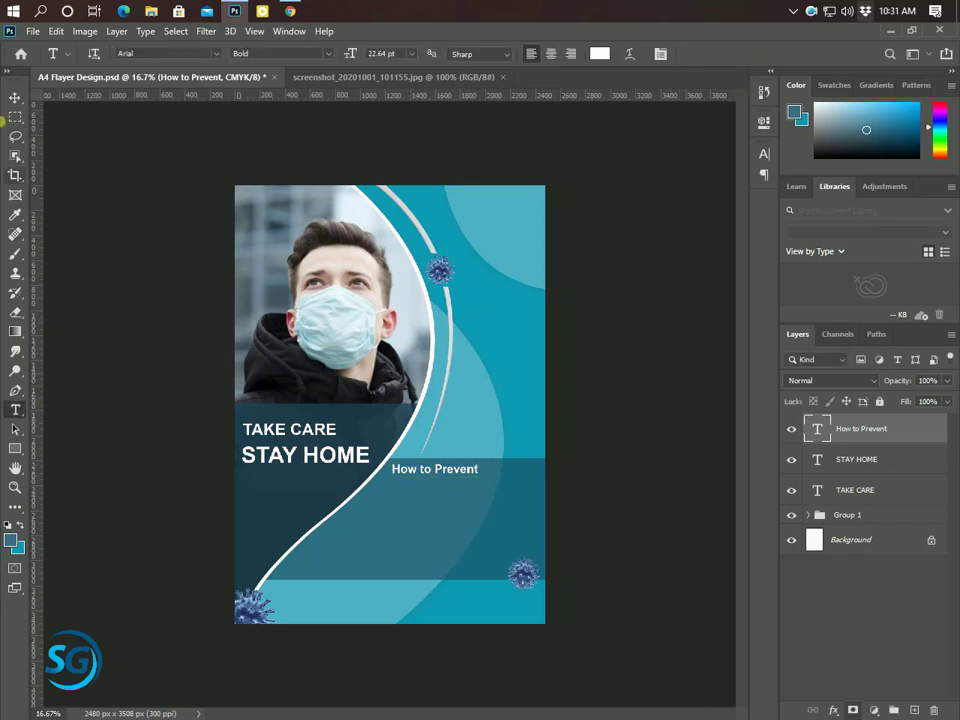
pyautogui.click(13, 97)
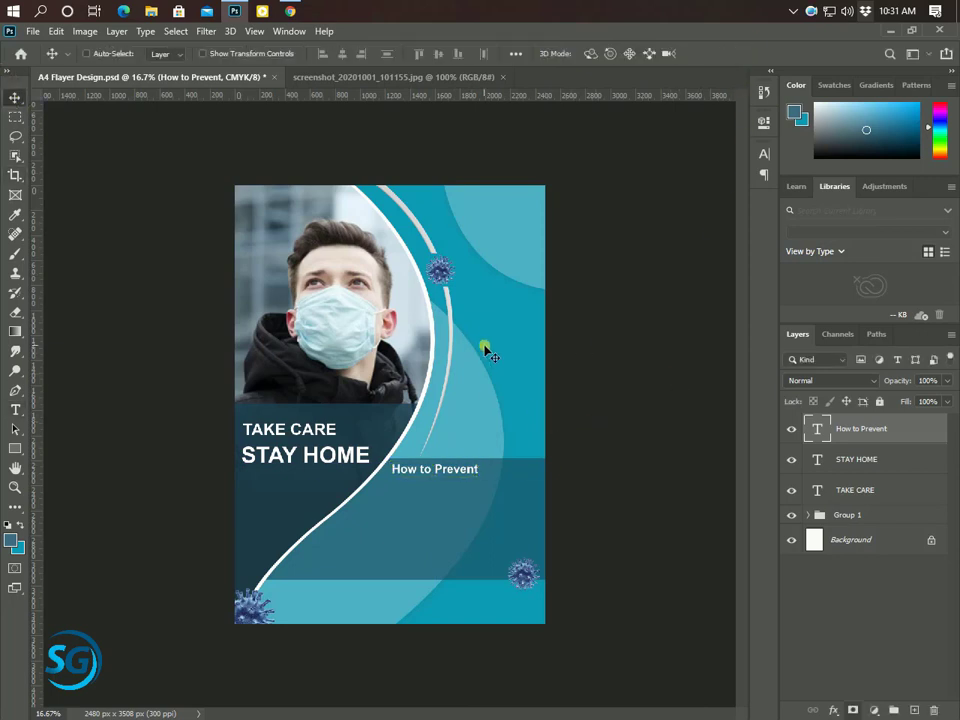
pyautogui.hotkey('ctrl', 't')
pyautogui.moveTo(480, 477); pyautogui.dragTo(487, 492)
pyautogui.click(745, 52)
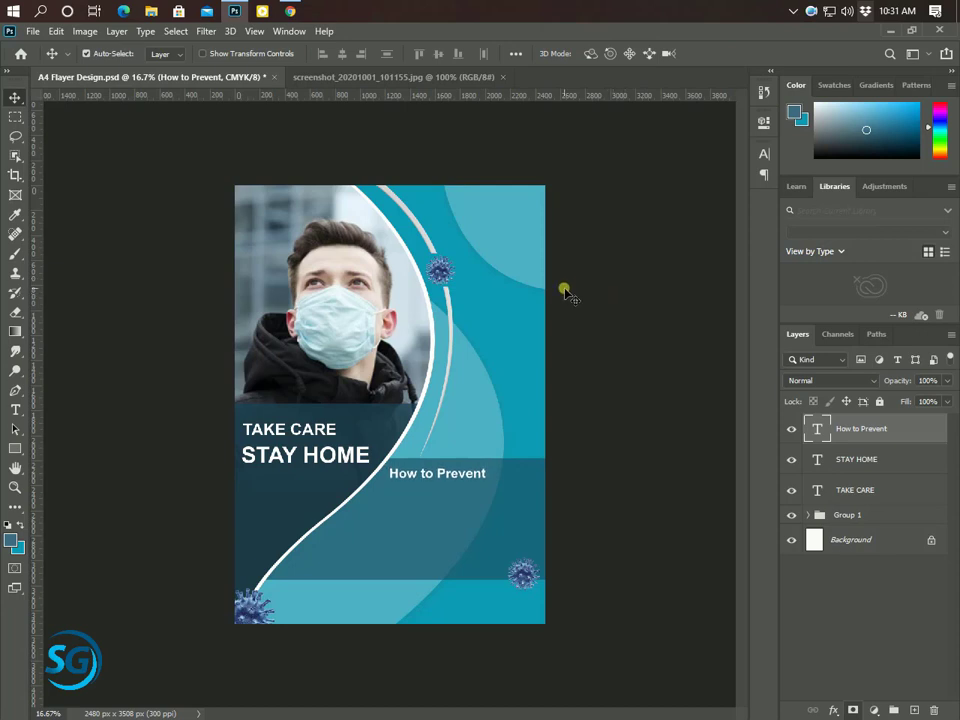
# Step: Add a Covid-19 text line, enlarge it about threefold, and place it under How to Prevent
pyautogui.click(15, 410)
pyautogui.click(388, 502)
pyautogui.write('Covid-19')
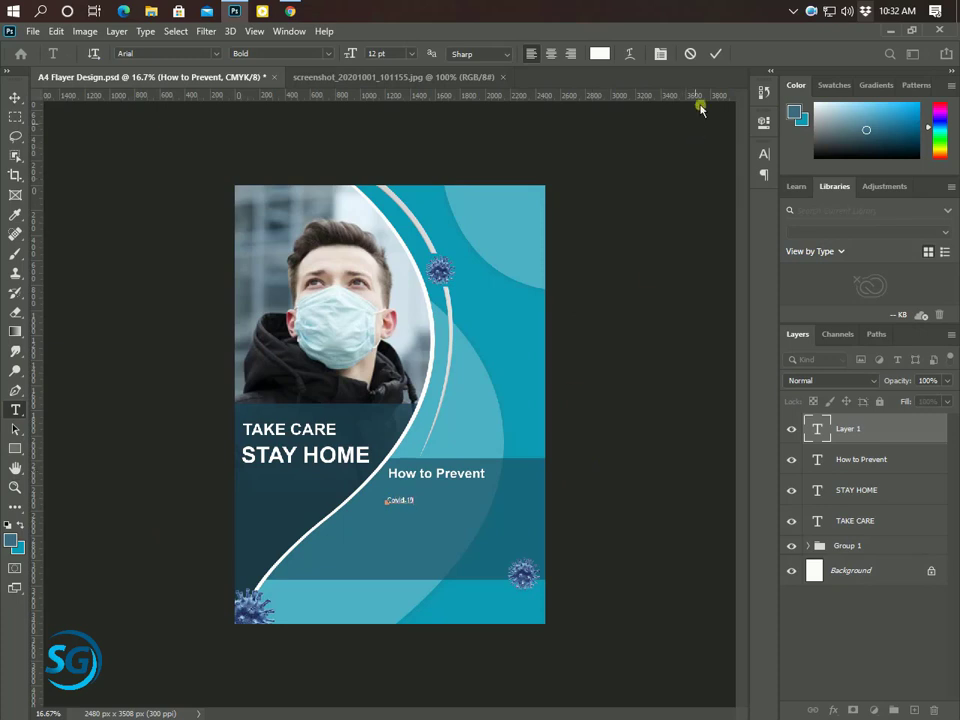
pyautogui.click(716, 56)
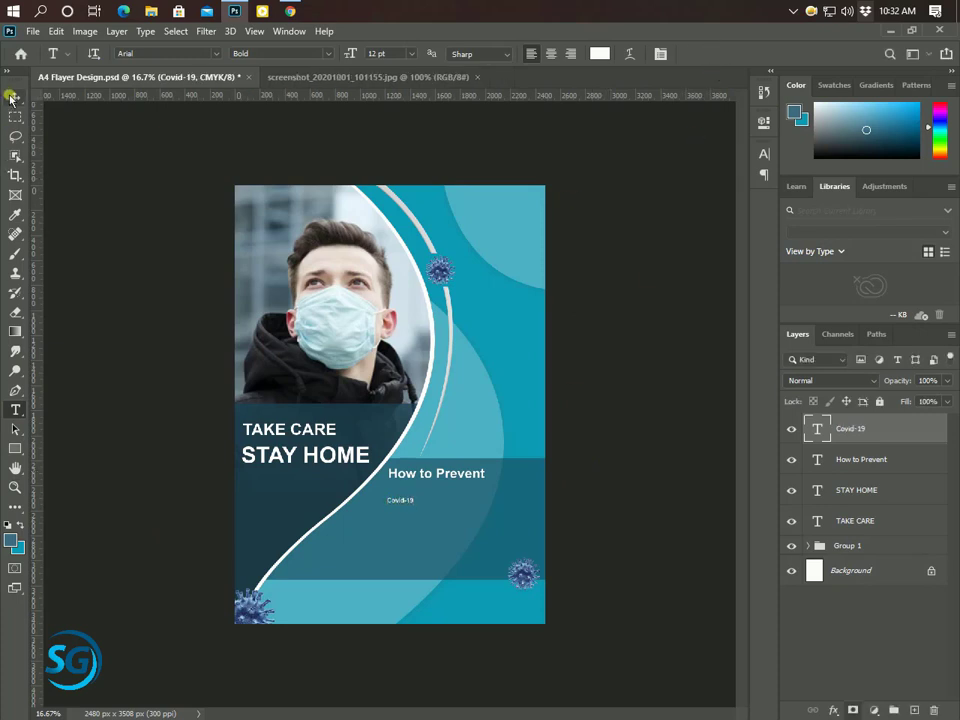
pyautogui.click(15, 97)
pyautogui.hotkey('ctrl', 't')
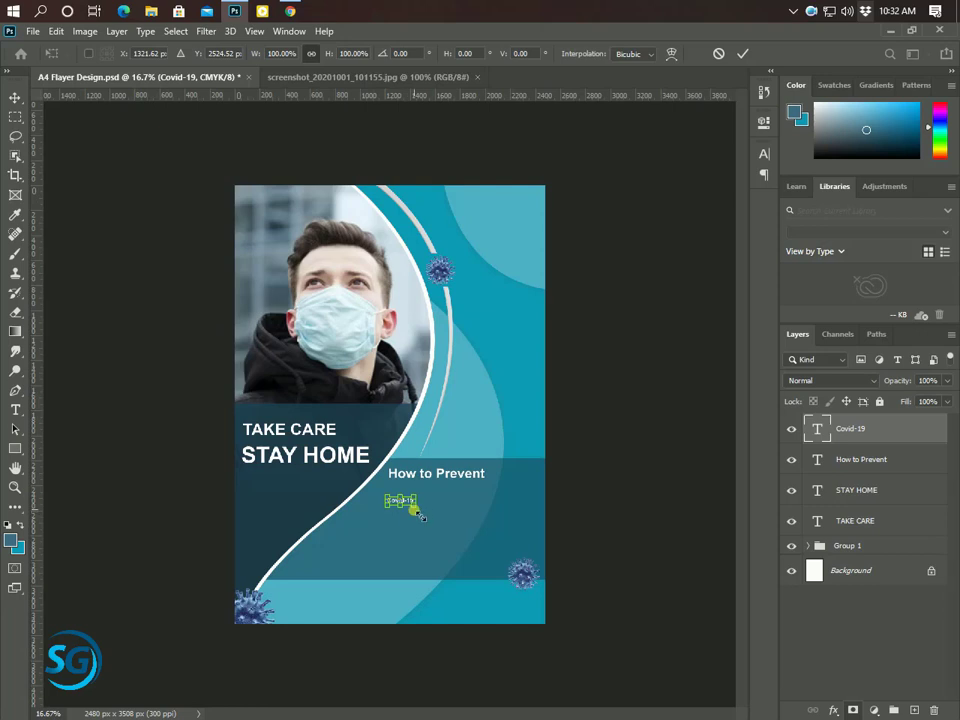
pyautogui.moveTo(420, 515)
pyautogui.mouseDown()
pyautogui.moveTo(449, 524)
pyautogui.moveTo(440, 515)
pyautogui.mouseUp()
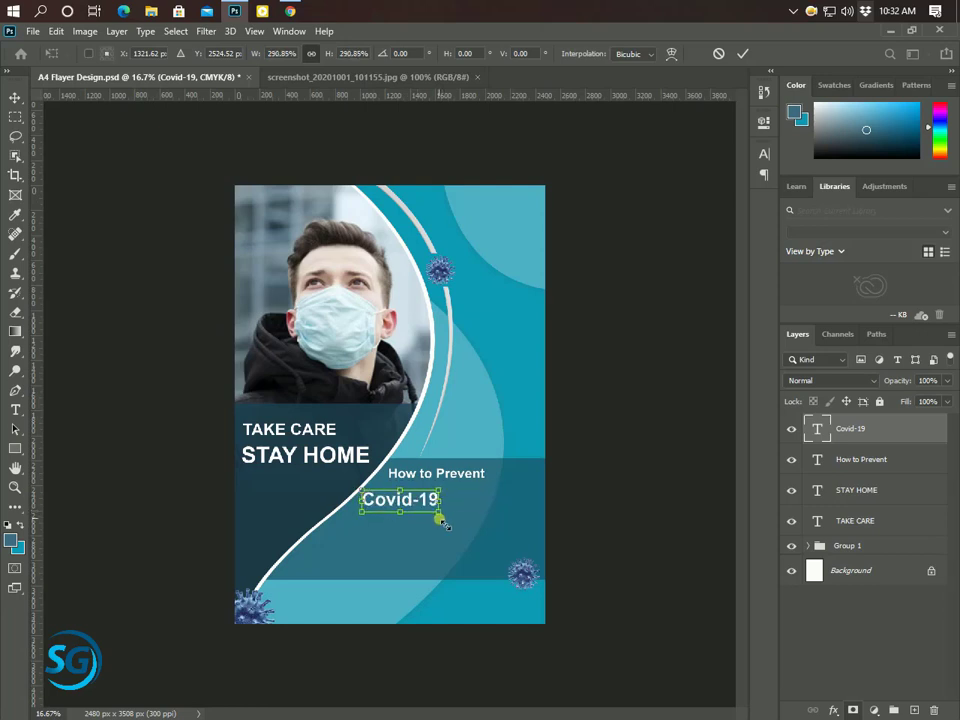
pyautogui.click(745, 52)
pyautogui.moveTo(405, 500); pyautogui.dragTo(428, 496)
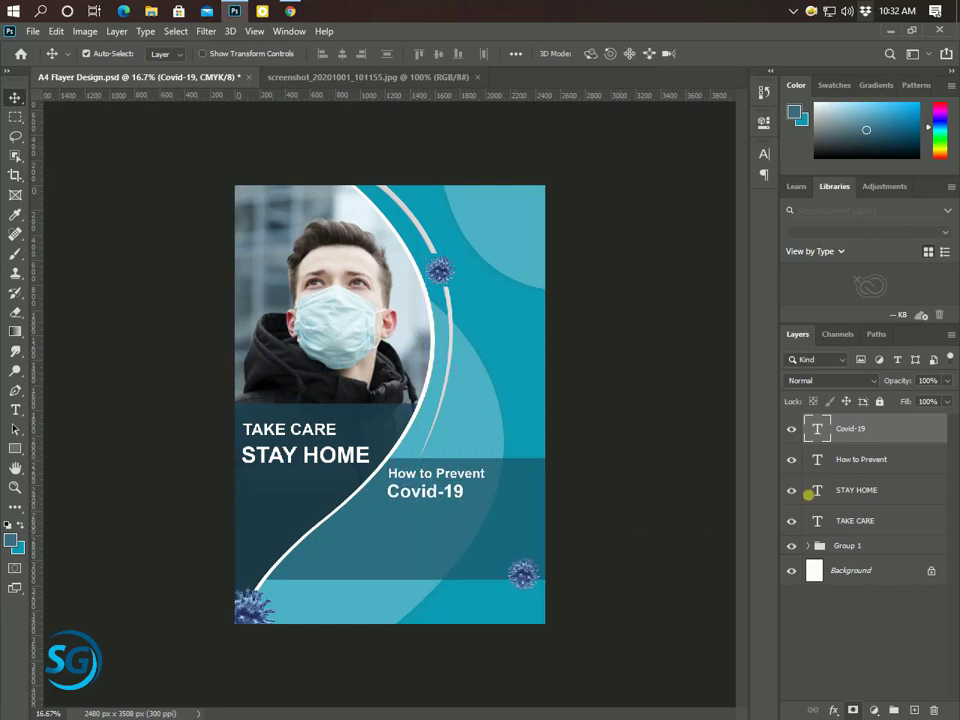
# Step: Change How to Prevent from Bold to Arial Regular, ending with Covid-19 selected
pyautogui.click(850, 461)
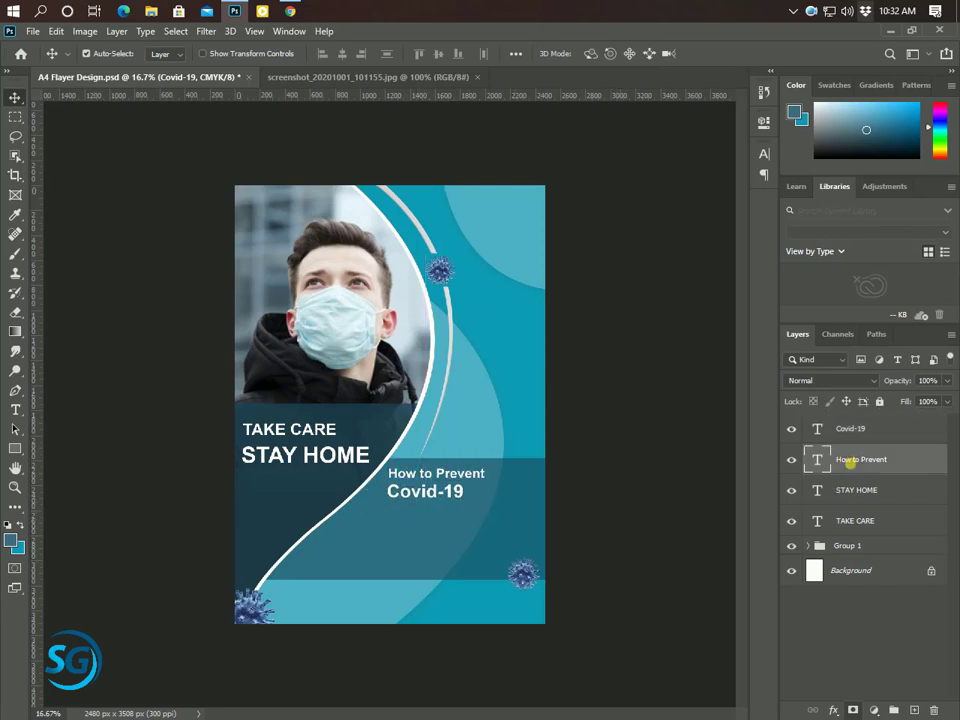
pyautogui.click(766, 151)
pyautogui.click(741, 177)
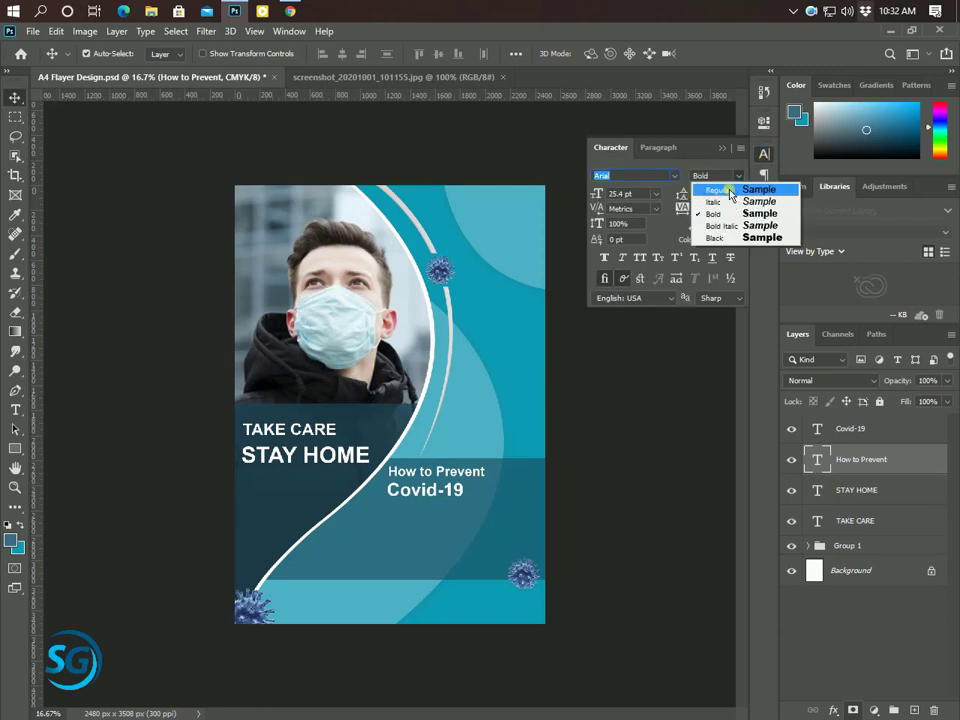
pyautogui.click(731, 189)
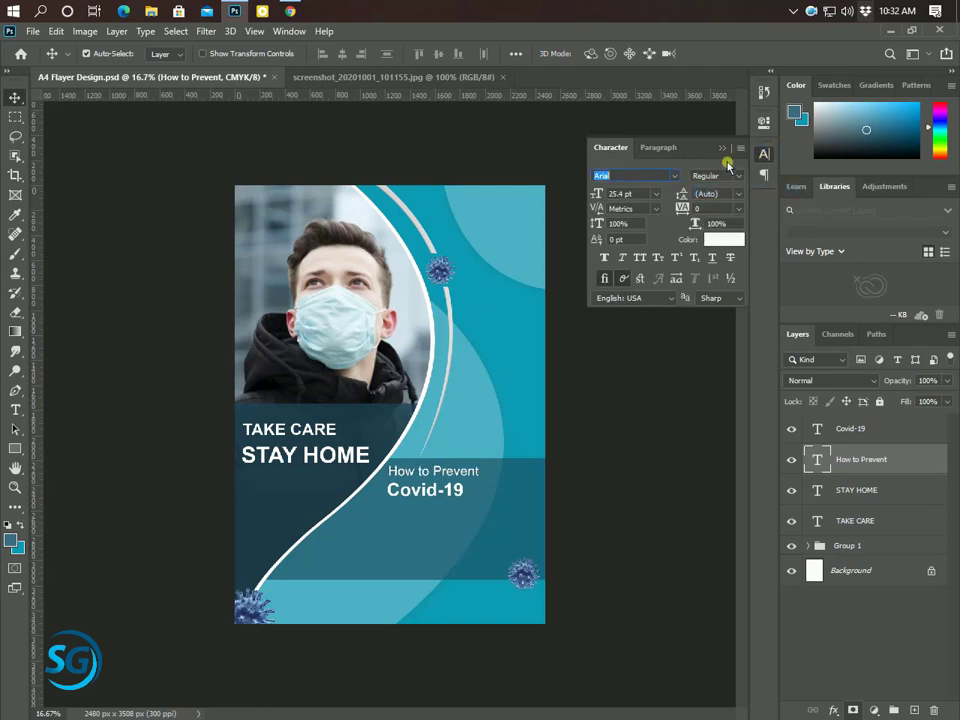
pyautogui.click(723, 148)
pyautogui.click(889, 431)
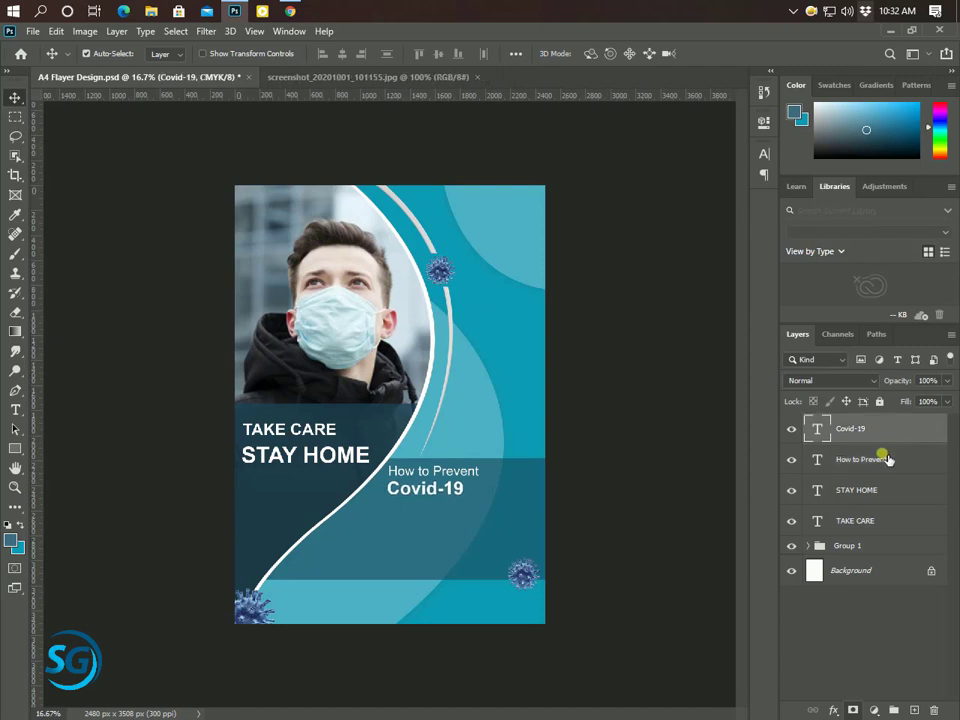
pyautogui.click(887, 461)
pyautogui.click(880, 435)
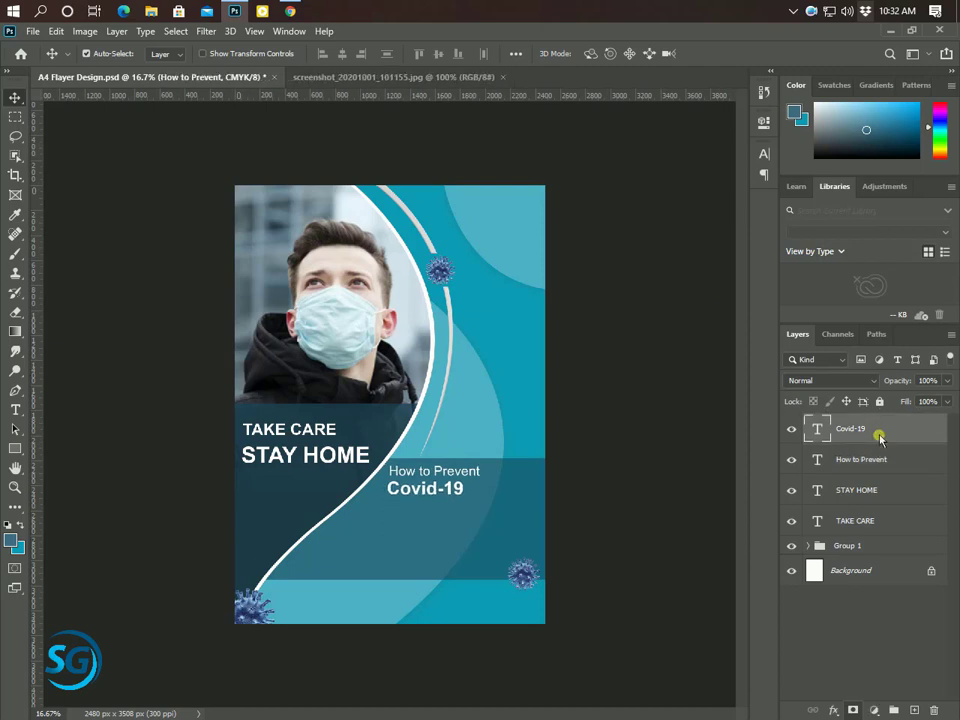
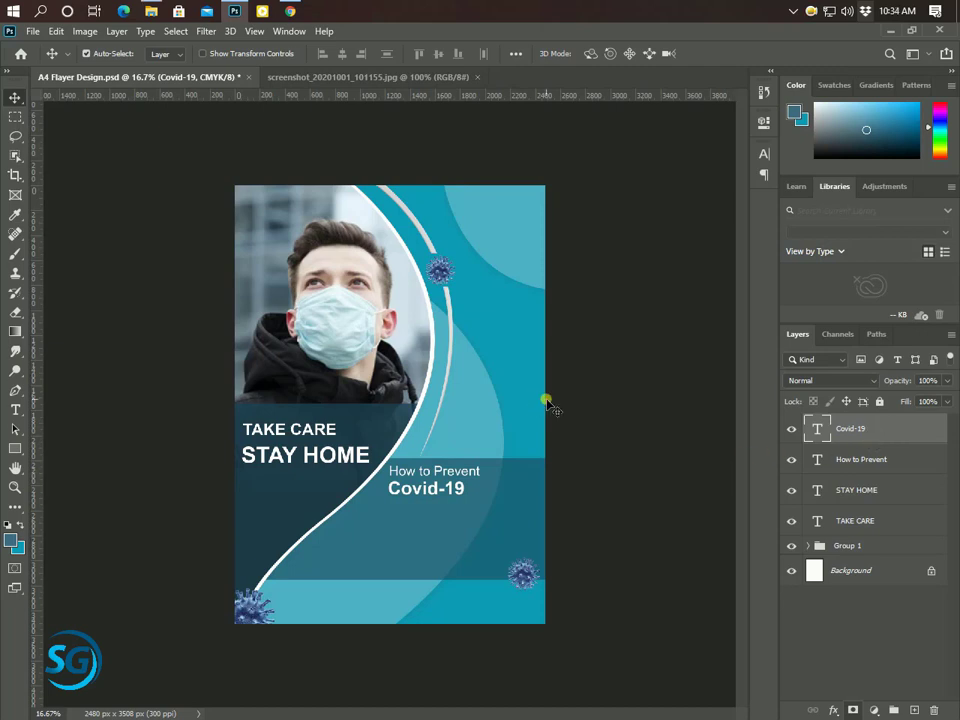
# Step: Add a pasted Lorem ipsum paragraph box below the How to Prevent Covid-19 heading
pyautogui.click(15, 410)
pyautogui.moveTo(370, 517); pyautogui.dragTo(512, 545)
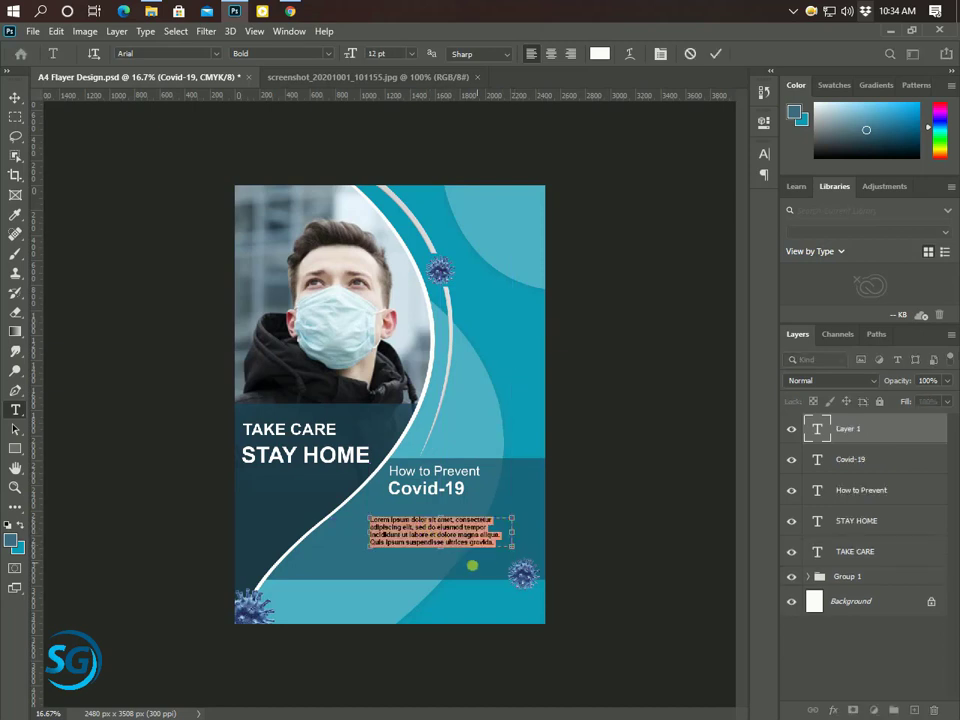
pyautogui.scroll(1, 472, 565)
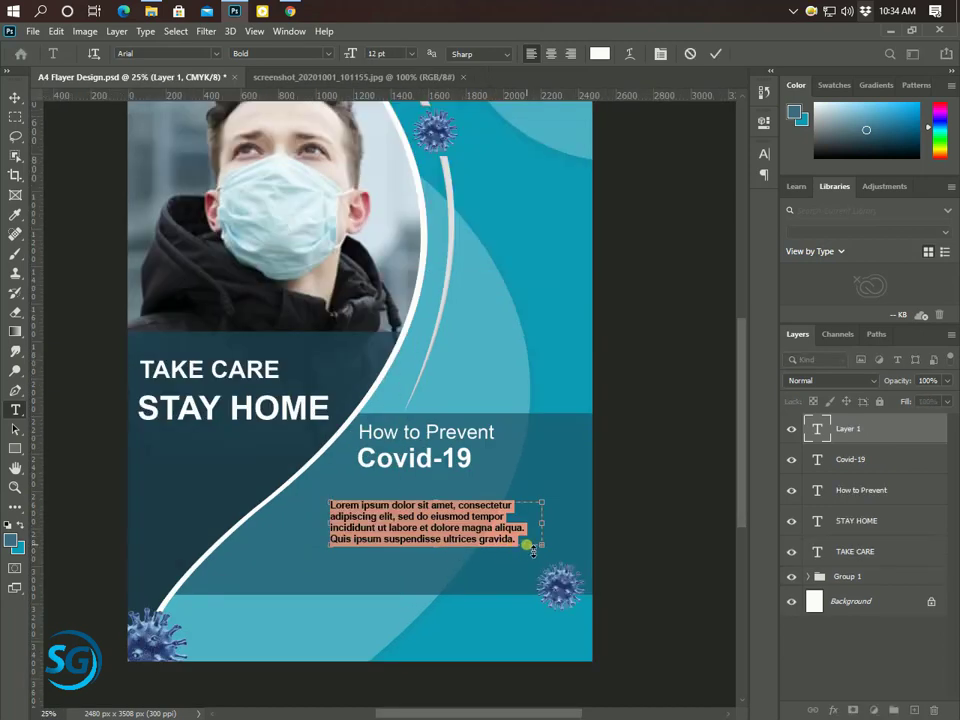
pyautogui.moveTo(533, 550); pyautogui.dragTo(339, 530)
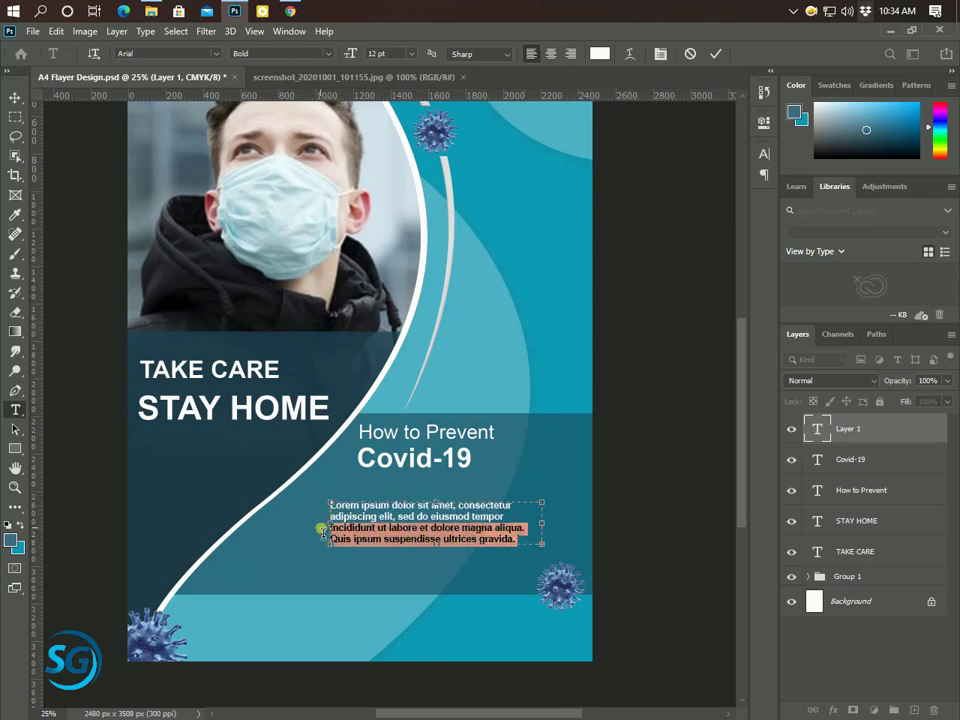
pyautogui.write('Risus commodo viverra maecenas accumsan lacus vel facilisis.')
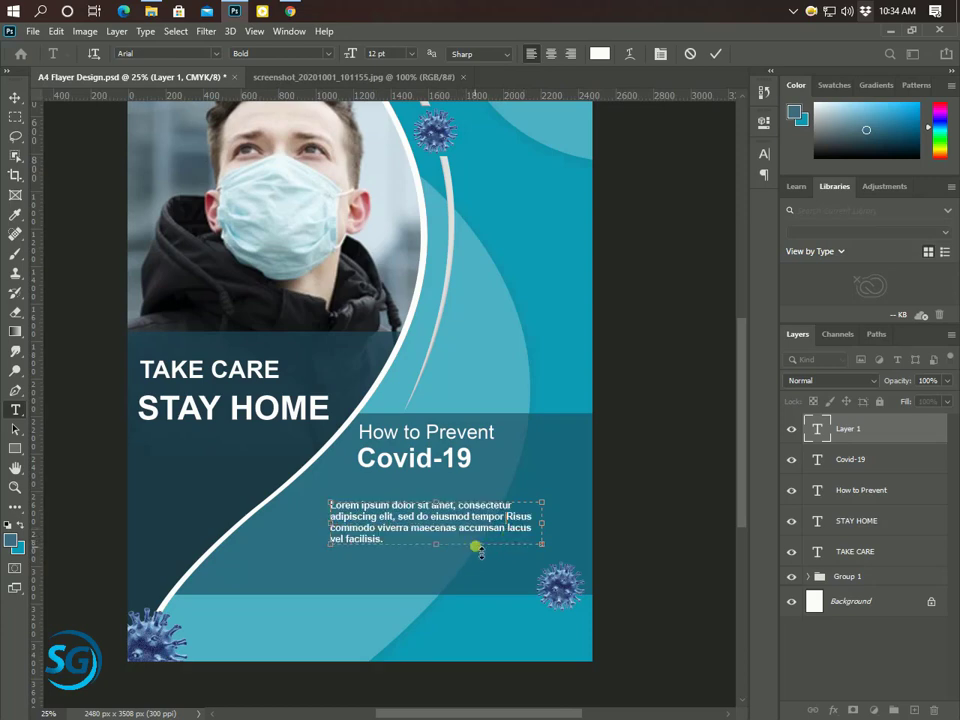
pyautogui.moveTo(479, 549); pyautogui.dragTo(337, 549)
# Step: Trim 'vel facilisis.' and 'accumsan lacus' so the paragraph fits three lines
pyautogui.moveTo(485, 538)
pyautogui.mouseDown()
pyautogui.moveTo(316, 536)
pyautogui.moveTo(329, 541)
pyautogui.mouseUp()
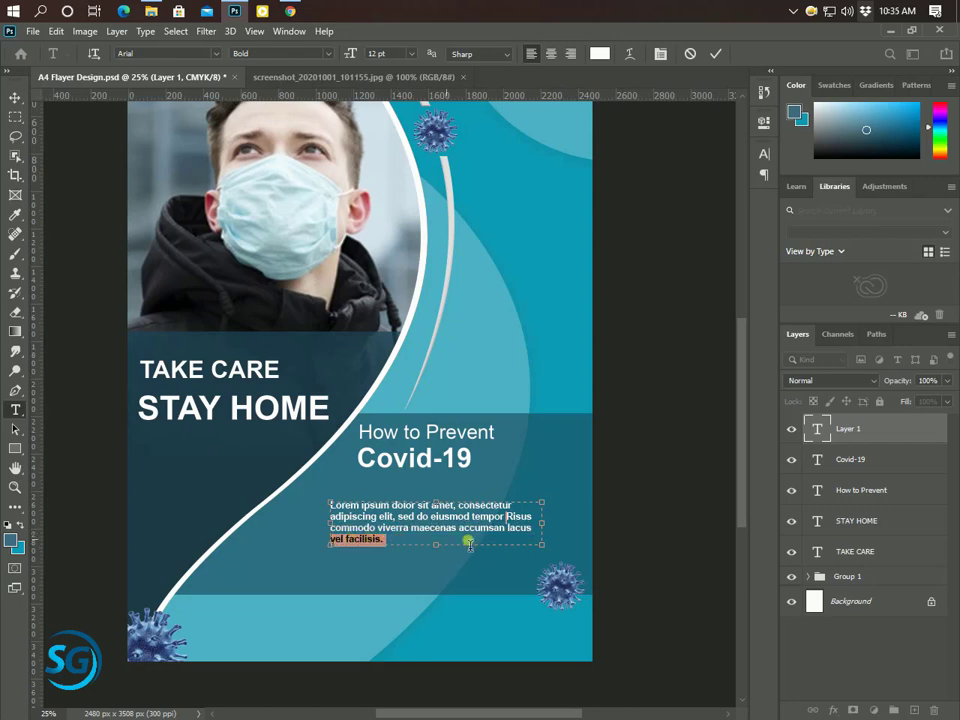
pyautogui.press('BackSpace')
pyautogui.moveTo(538, 534); pyautogui.dragTo(469, 535)
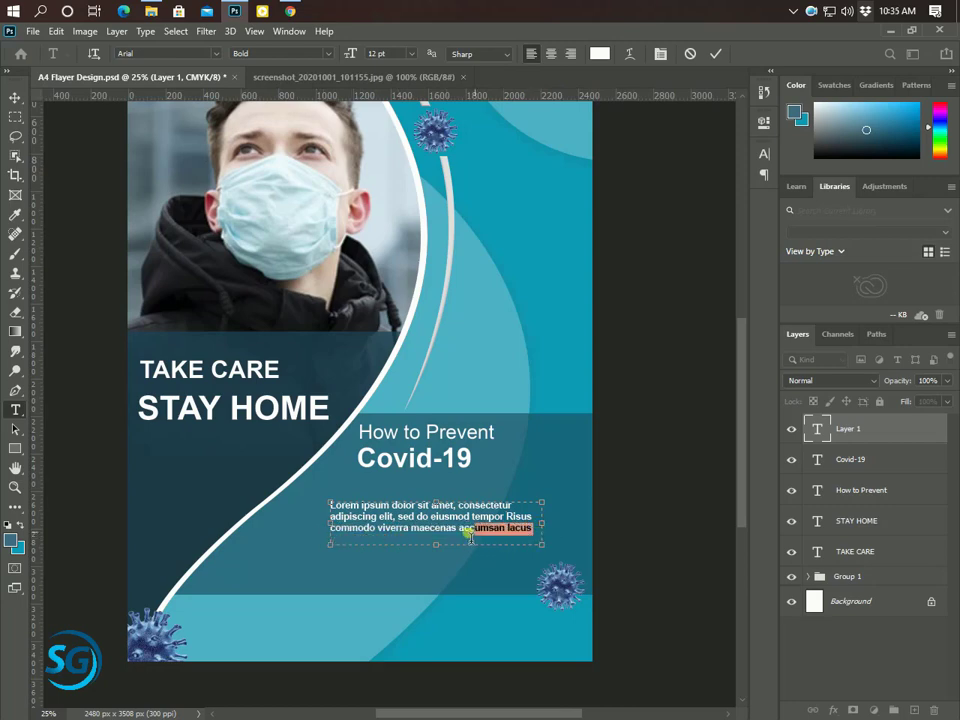
pyautogui.press('BackSpace')
pyautogui.write('.')
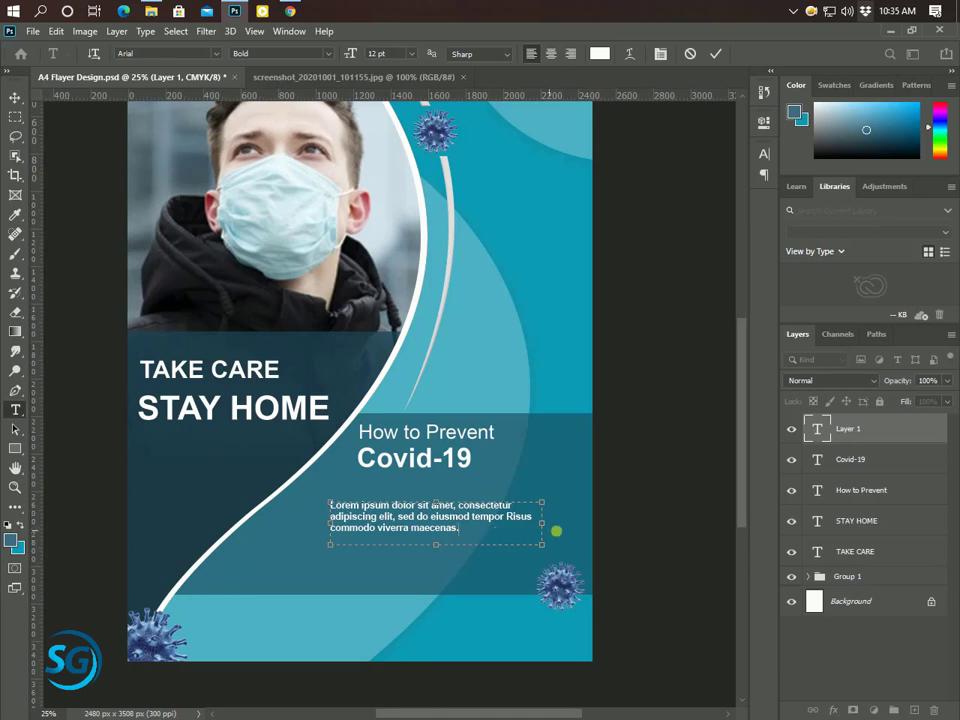
pyautogui.click(715, 53)
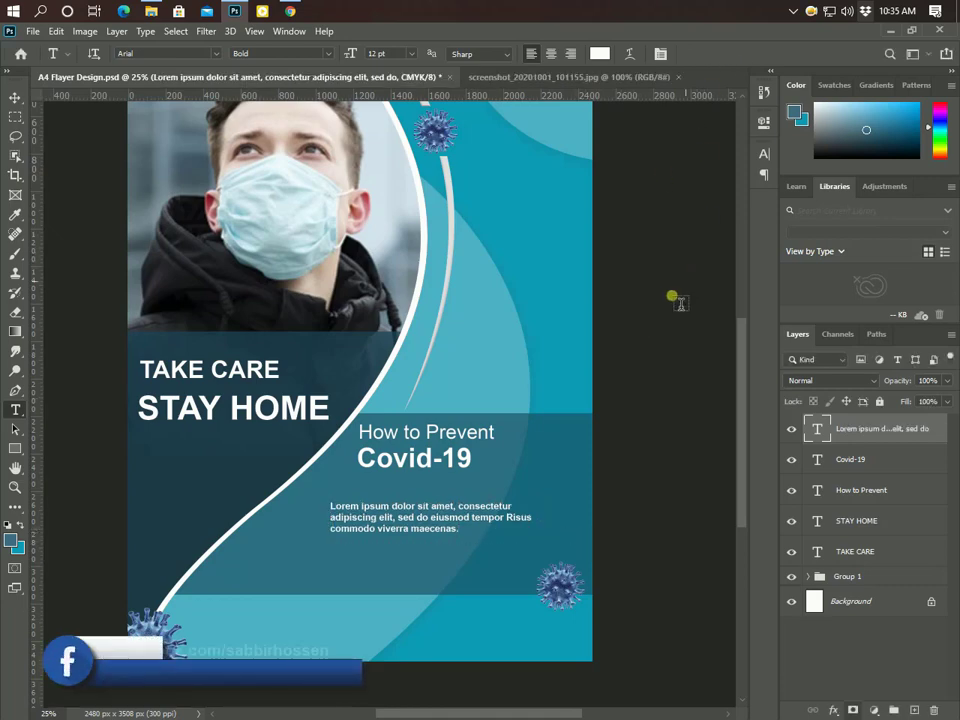
# Step: Move the paragraph up under the Covid-19 heading and duplicate its layer
pyautogui.press('v')
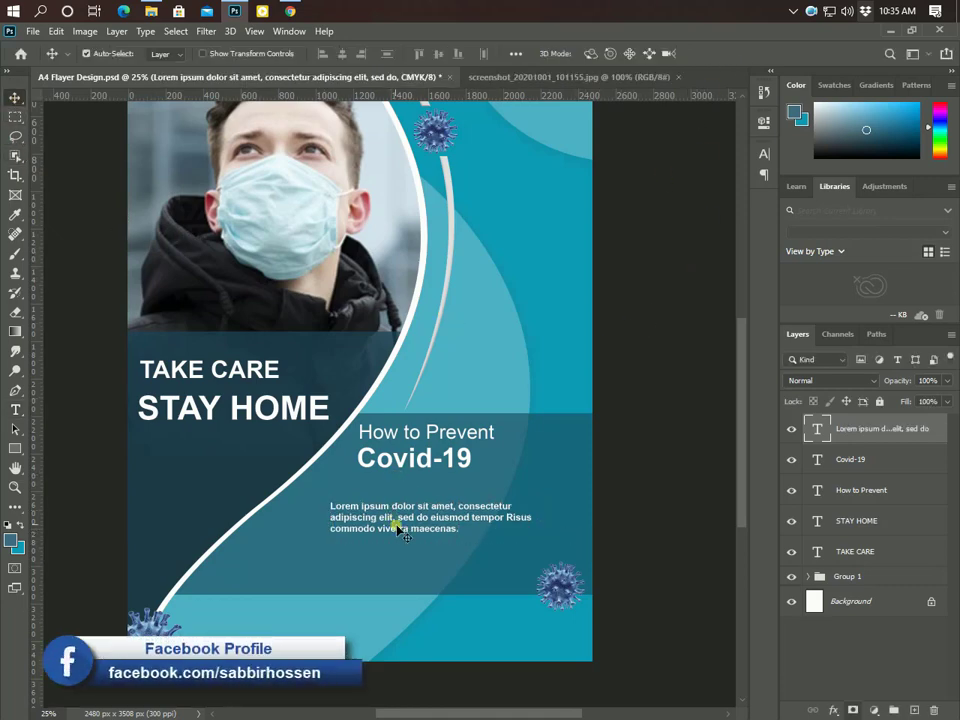
pyautogui.moveTo(397, 527)
pyautogui.mouseDown()
pyautogui.moveTo(422, 508)
pyautogui.moveTo(434, 522)
pyautogui.mouseUp()
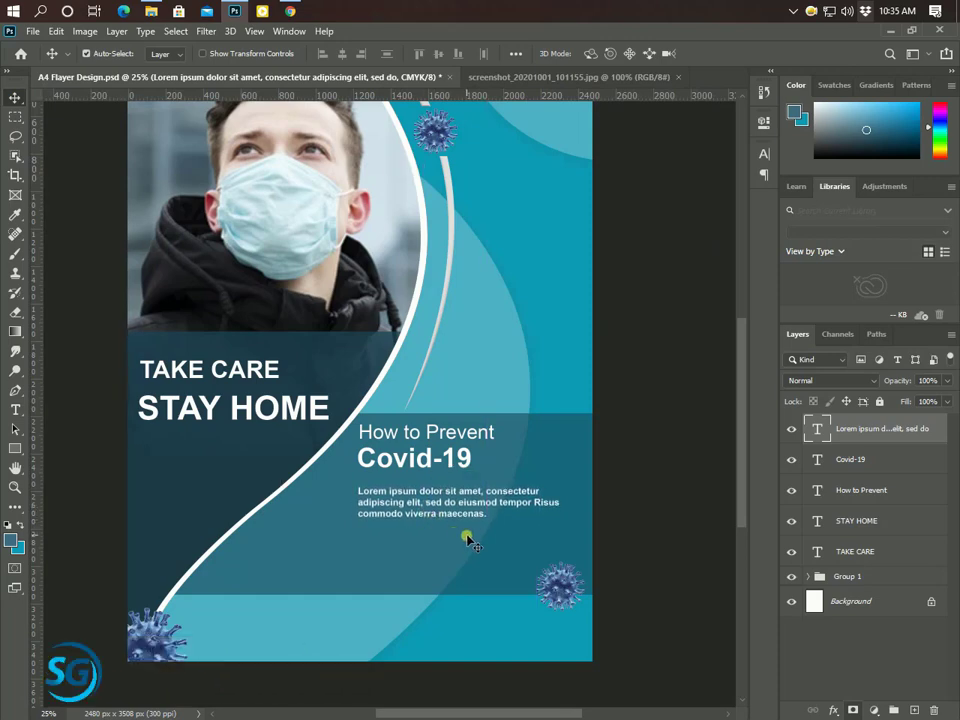
pyautogui.moveTo(870, 428)
pyautogui.mouseDown()
pyautogui.moveTo(925, 712)
pyautogui.moveTo(917, 710)
pyautogui.mouseUp()
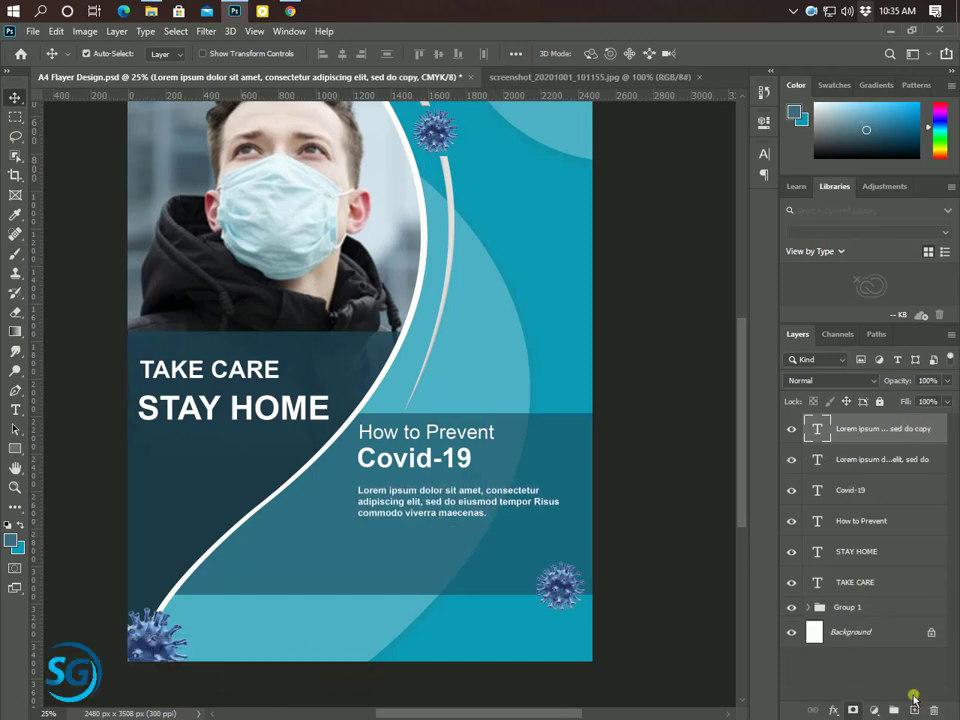
# Step: Set the copied paragraph below the first and add a plus-sign text beside it
pyautogui.hotkey('shift', 'Down')
pyautogui.hotkey('shift', 'Down')
pyautogui.hotkey('shift', 'Down')
pyautogui.hotkey('shift', 'Down')
pyautogui.hotkey('shift', 'Down')
pyautogui.hotkey('shift', 'Down')
pyautogui.hotkey('shift', 'Down')
pyautogui.hotkey('shift', 'Down')
pyautogui.hotkey('shift', 'Down')
pyautogui.hotkey('shift', 'Down')
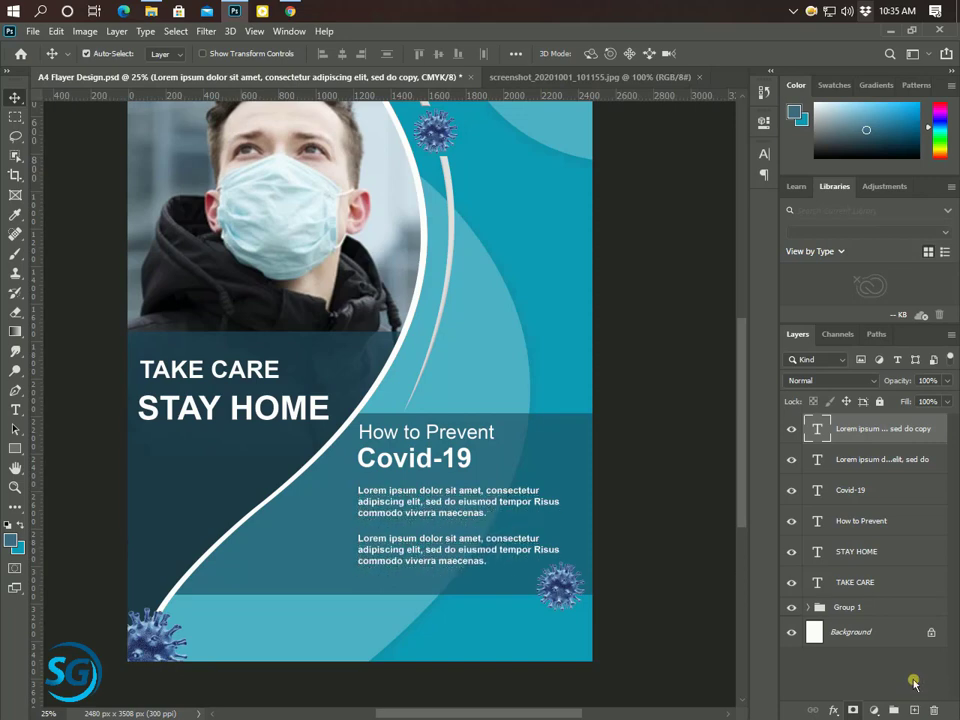
pyautogui.hotkey('shift', 'Down')
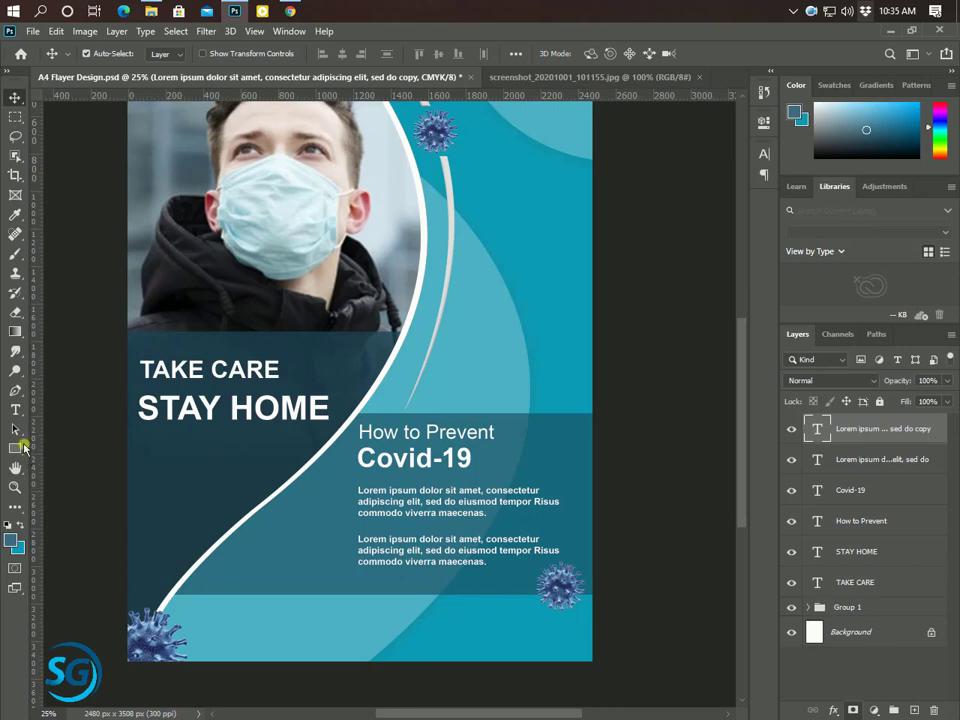
pyautogui.click(15, 410)
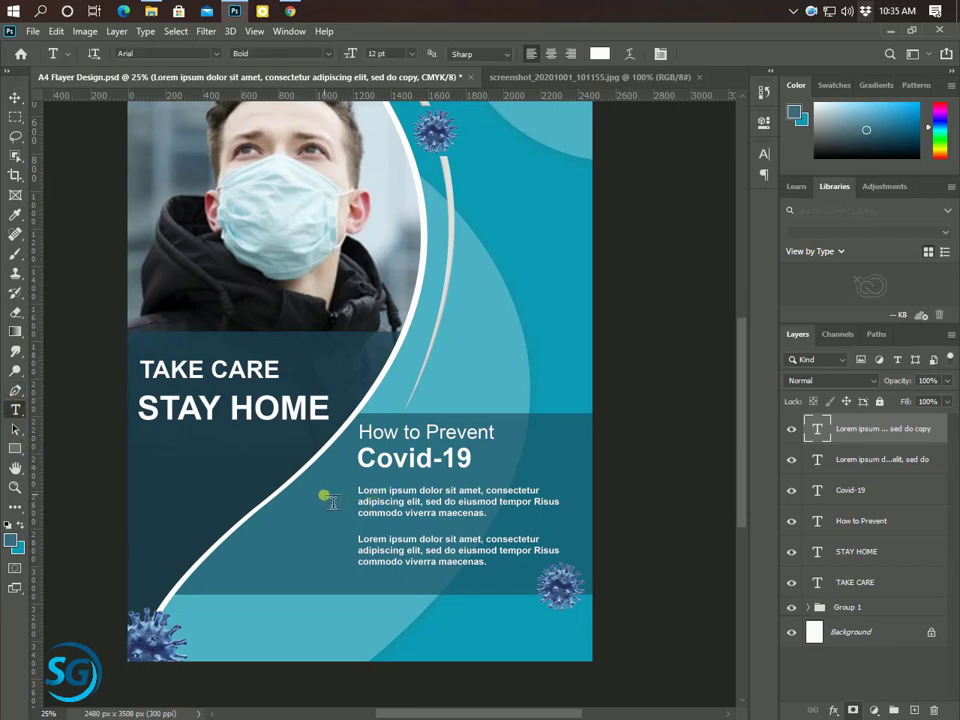
pyautogui.click(403, 519)
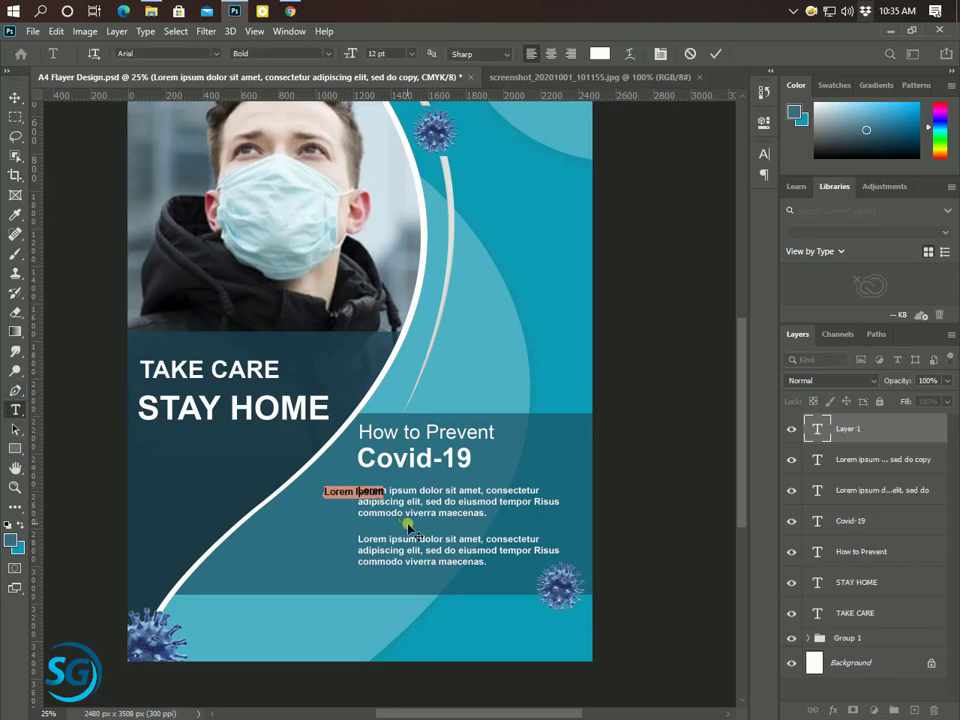
pyautogui.press('BackSpace')
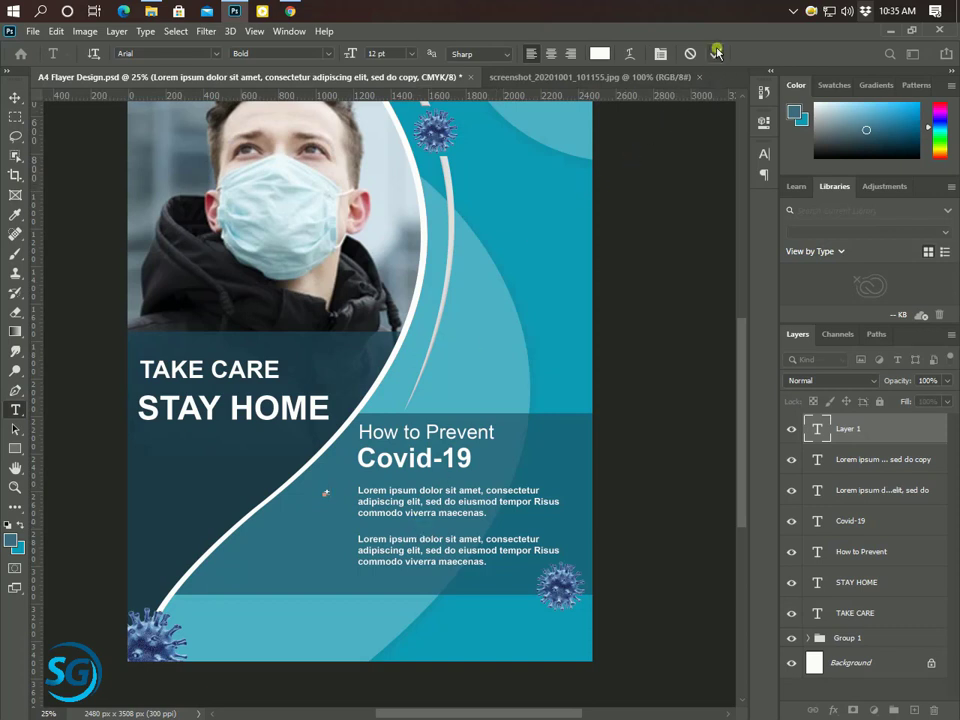
pyautogui.click(716, 53)
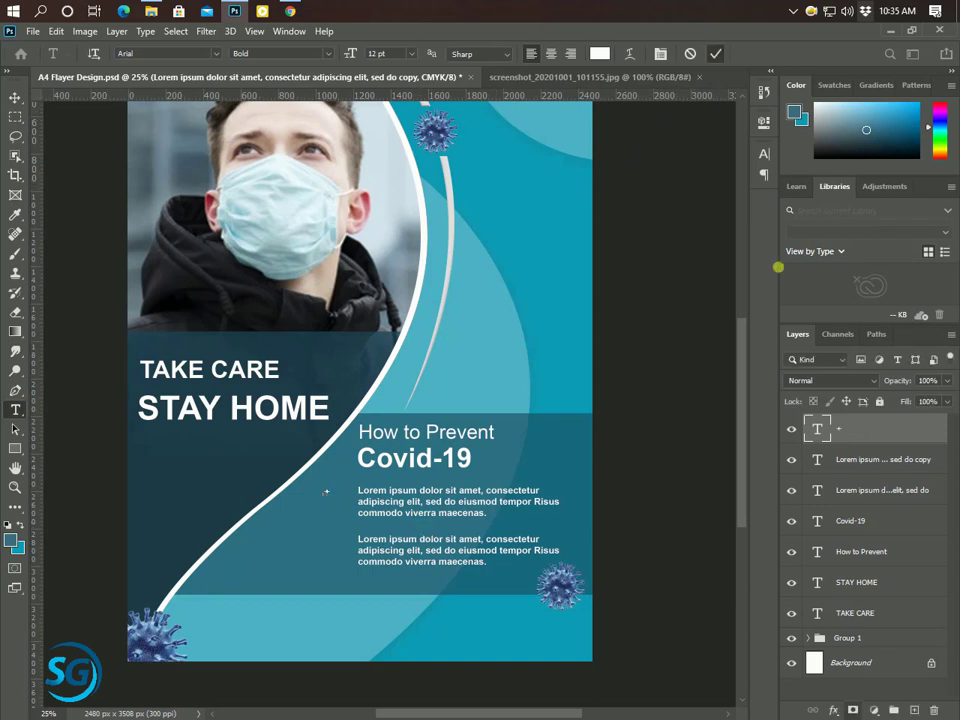
# Step: Enlarge the plus sign about threefold, then duplicate it beside the second paragraph
pyautogui.doubleClick(820, 428)
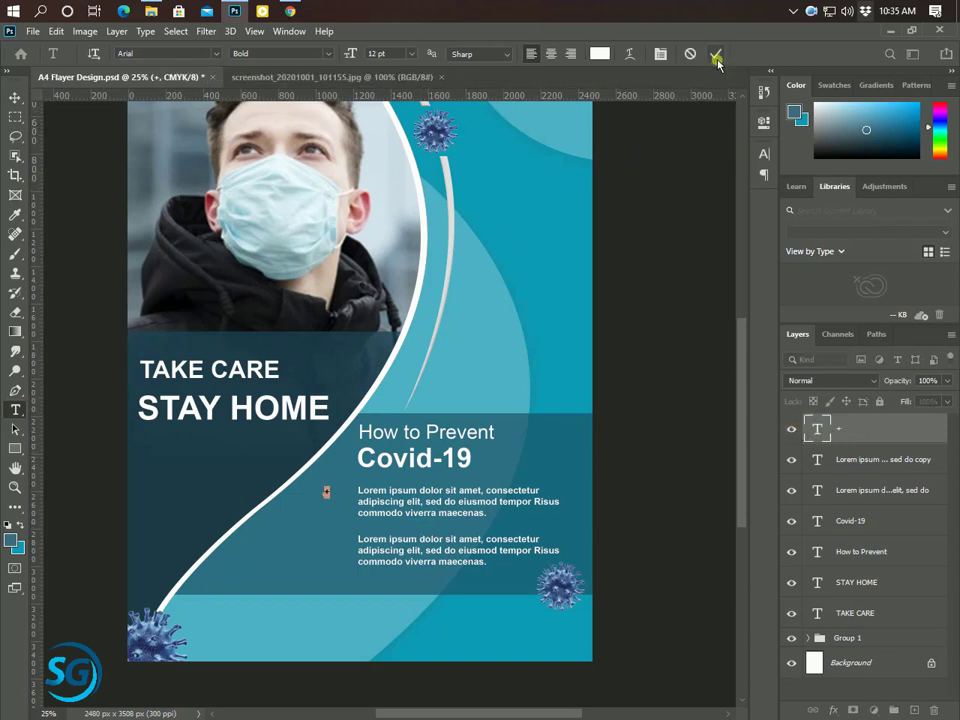
pyautogui.hotkey('ctrl', 't')
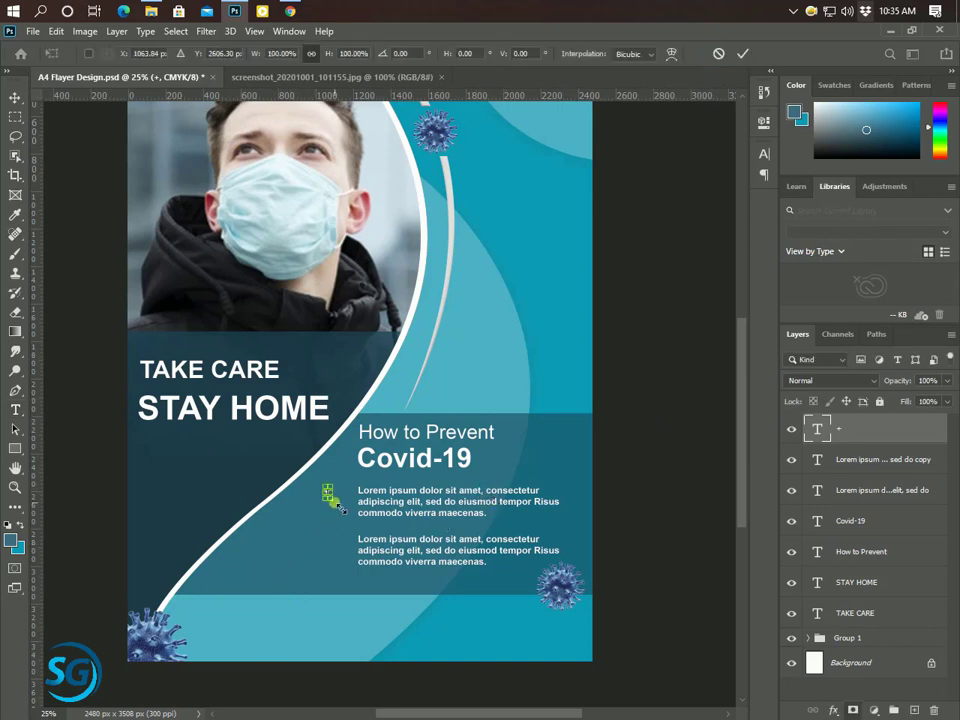
pyautogui.moveTo(341, 508); pyautogui.dragTo(338, 512)
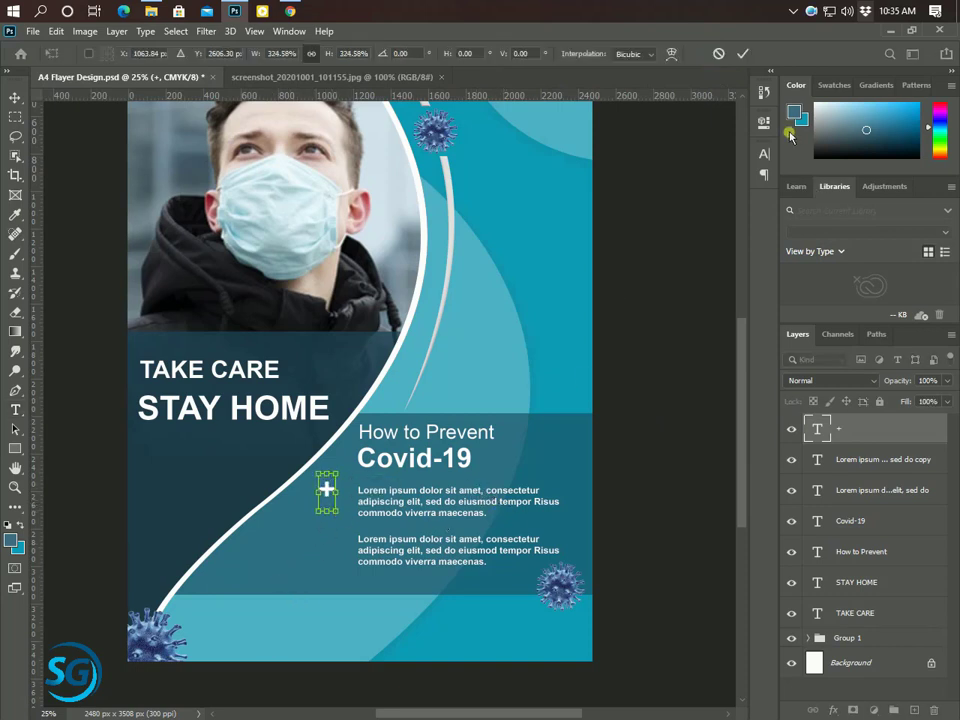
pyautogui.click(742, 53)
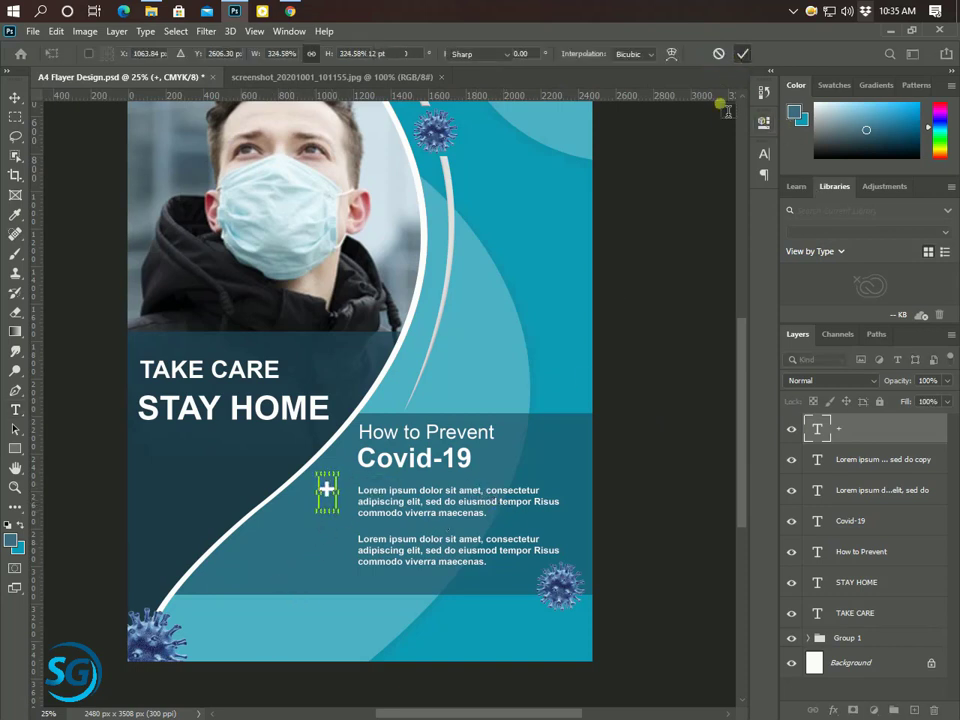
pyautogui.click(16, 98)
pyautogui.hotkey('shift', 'Right')
pyautogui.hotkey('shift', 'Right')
pyautogui.hotkey('shift', 'Right')
pyautogui.hotkey('shift', 'Right')
pyautogui.hotkey('shift', 'Right')
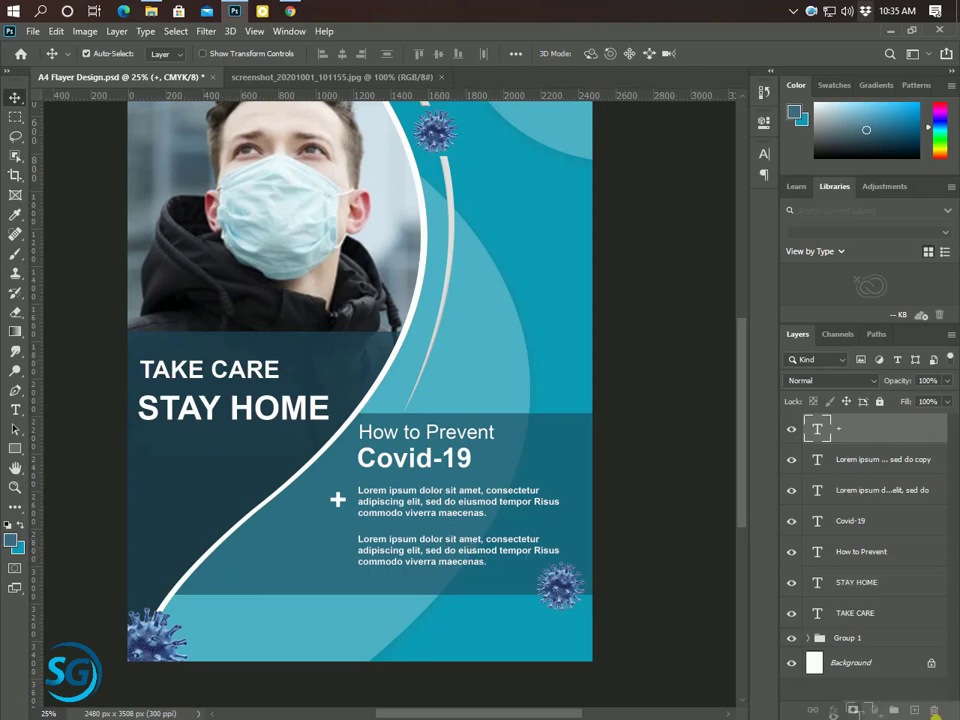
pyautogui.moveTo(885, 444); pyautogui.dragTo(916, 709)
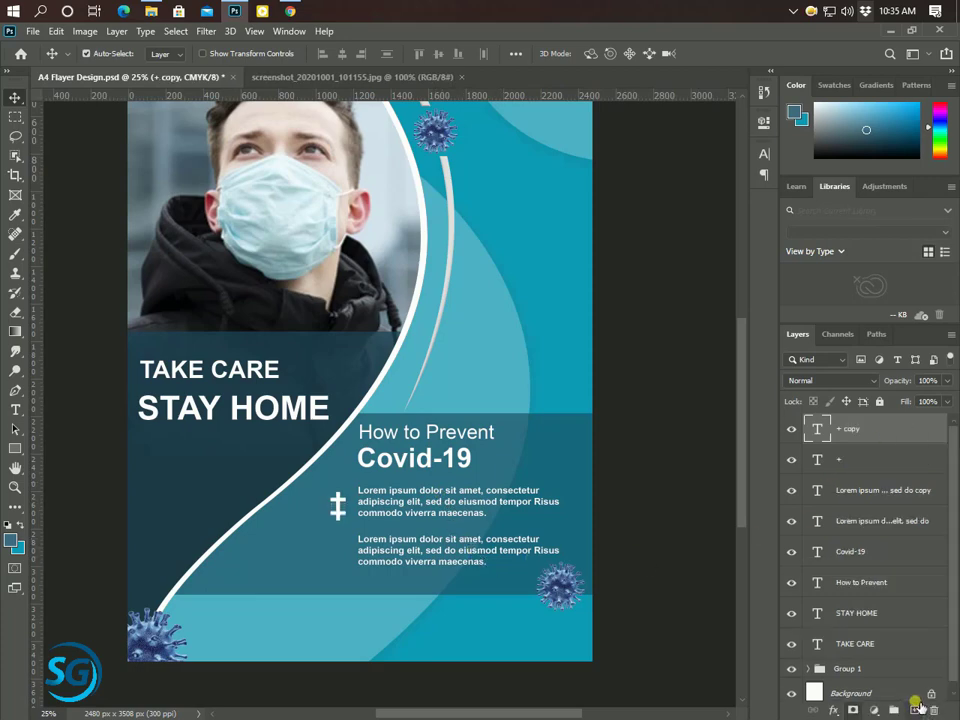
pyautogui.hotkey('shift', 'Down')
pyautogui.hotkey('shift', 'Down')
pyautogui.hotkey('shift', 'Down')
pyautogui.hotkey('shift', 'Down')
pyautogui.hotkey('shift', 'Down')
pyautogui.hotkey('shift', 'Down')
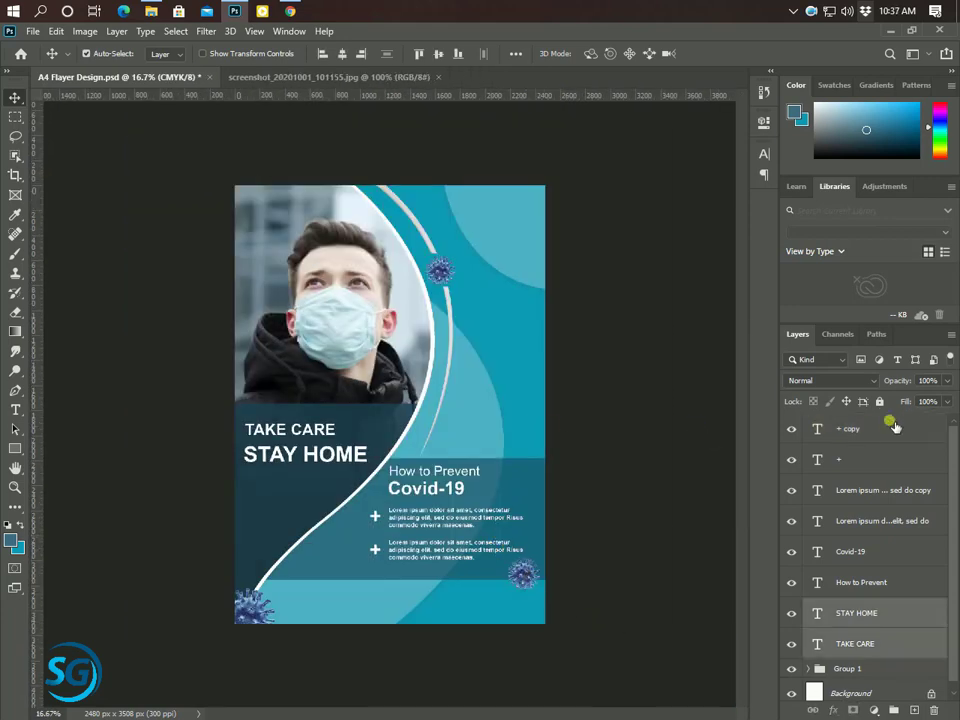
# Step: Place the heart icon near the top-right, scaled to about 12%, and nudge it into position
pyautogui.click(884, 430)
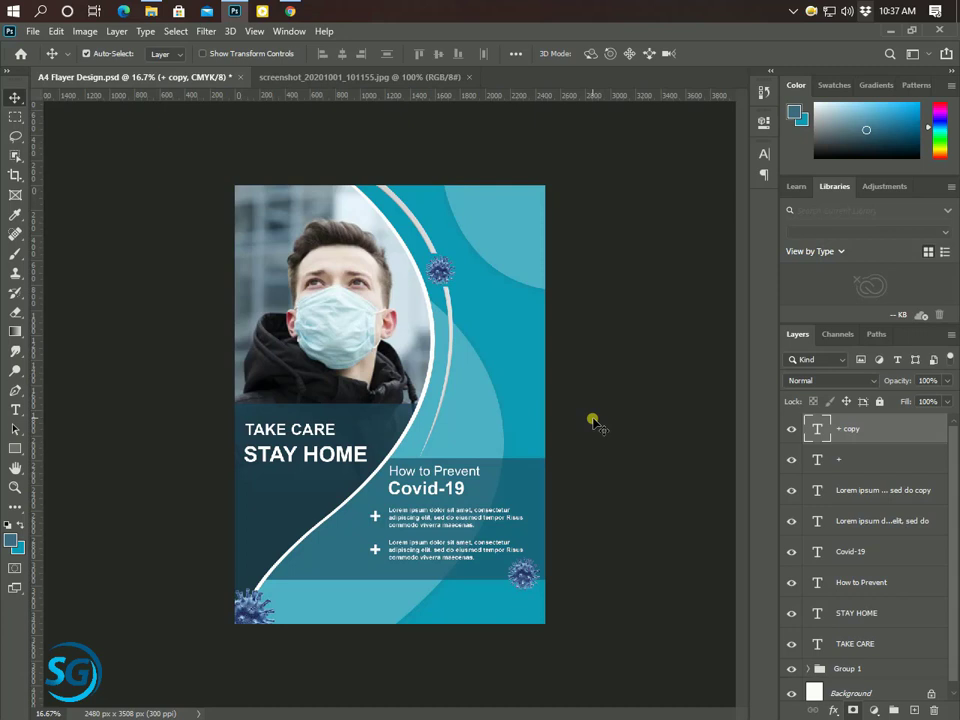
pyautogui.moveTo(596, 424); pyautogui.dragTo(460, 245)
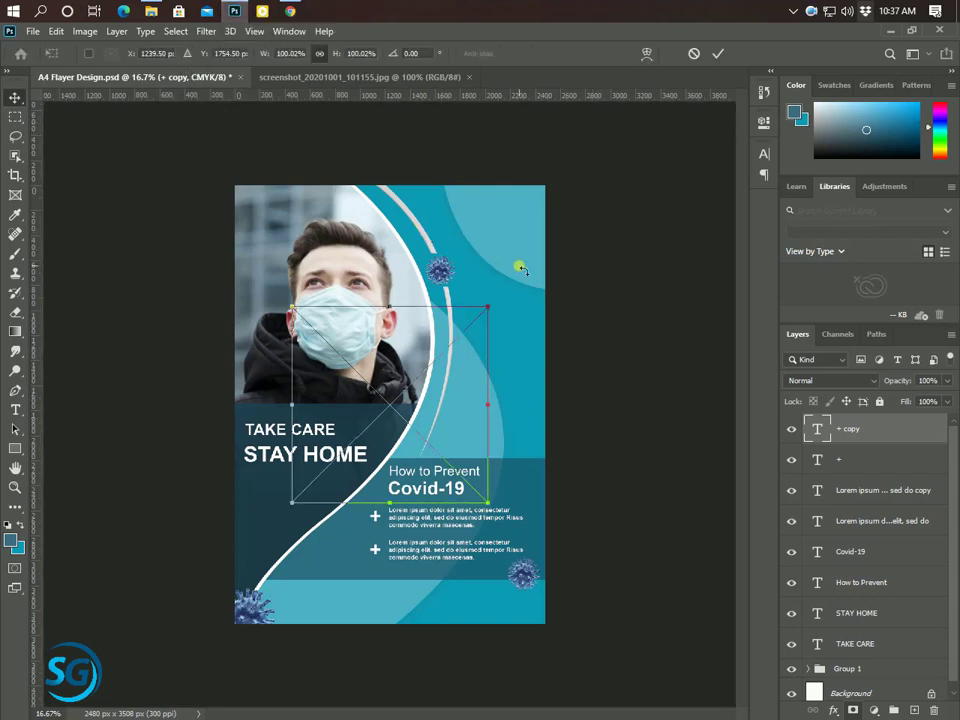
pyautogui.moveTo(486, 506)
pyautogui.mouseDown()
pyautogui.moveTo(401, 412)
pyautogui.moveTo(487, 222)
pyautogui.mouseUp()
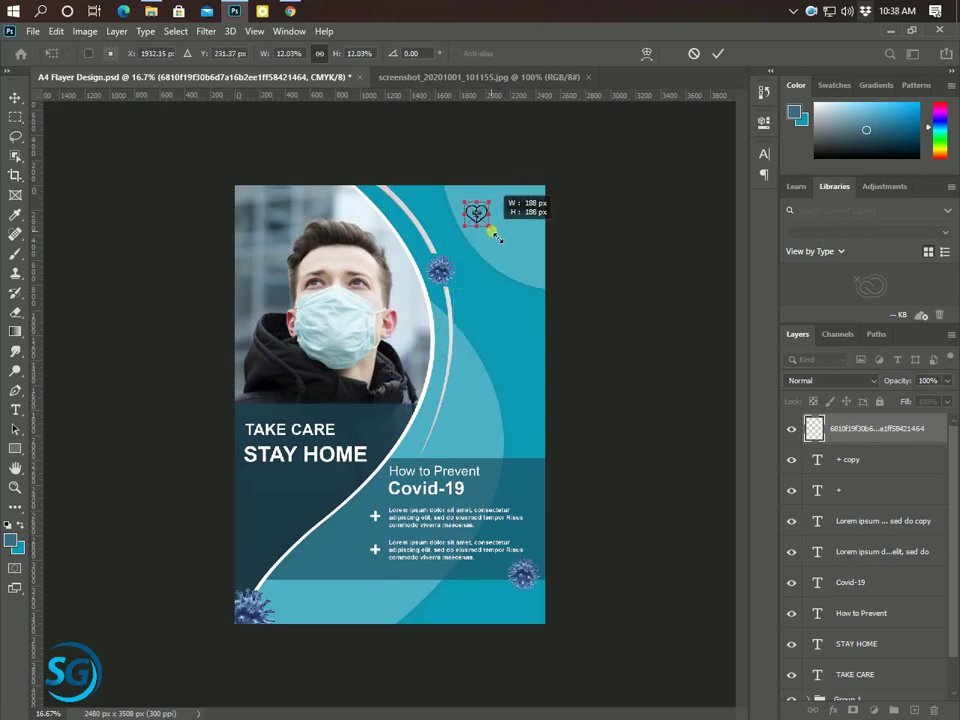
pyautogui.moveTo(500, 243); pyautogui.dragTo(489, 226)
pyautogui.click(717, 53)
pyautogui.scroll(2, 480, 210)
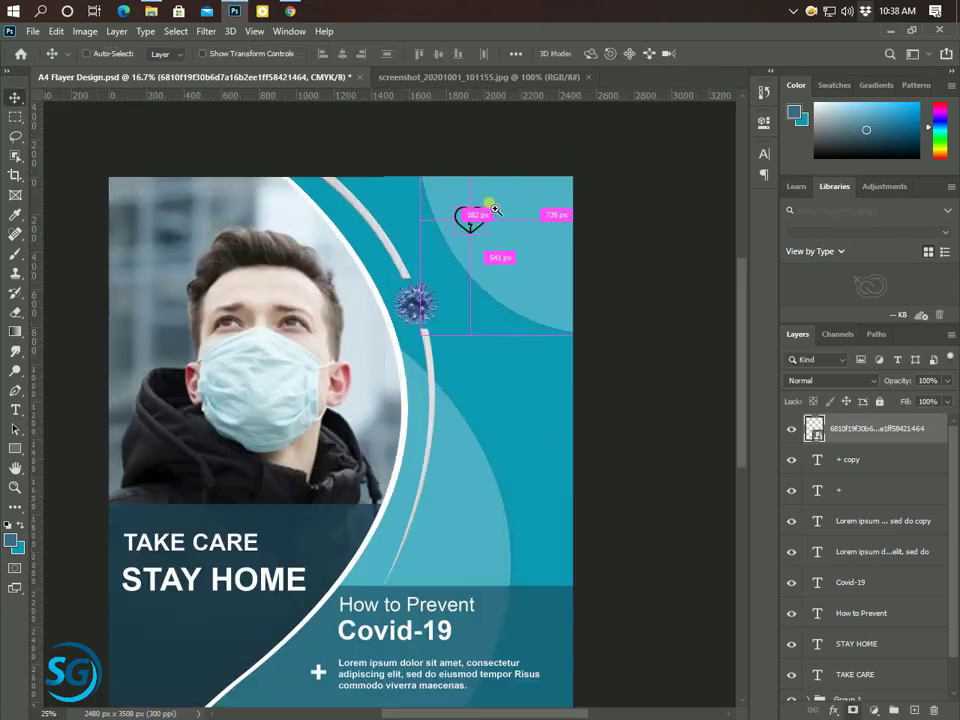
pyautogui.hotkey('shift', 'Up')
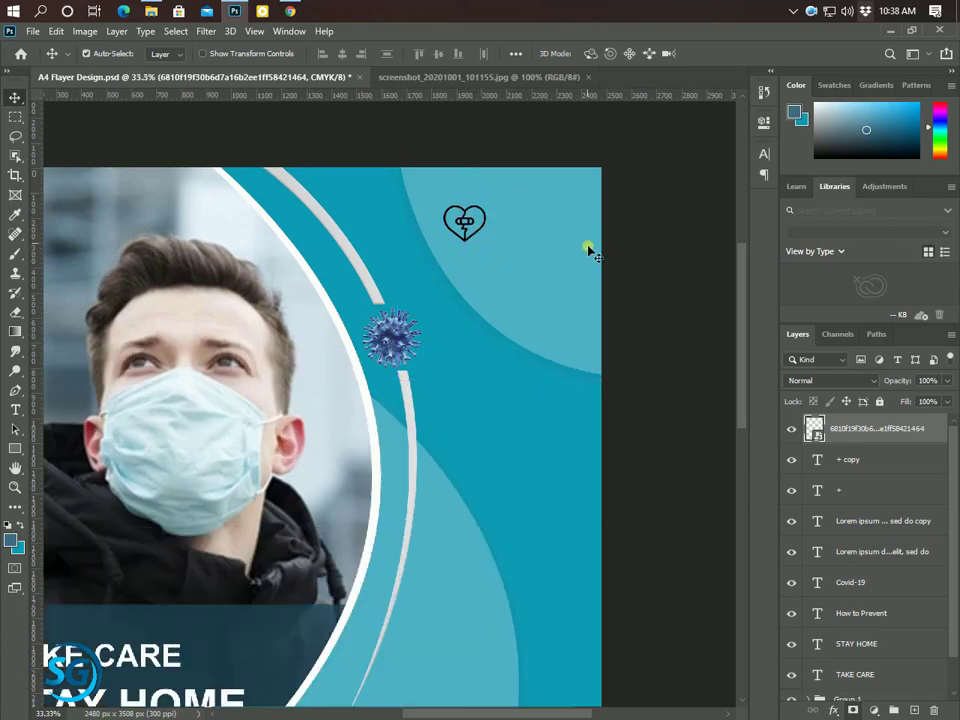
pyautogui.hotkey('shift', 'Up')
pyautogui.hotkey('shift', 'Up')
pyautogui.hotkey('shift', 'Up')
pyautogui.hotkey('shift', 'Up')
pyautogui.hotkey('shift', 'Up')
pyautogui.hotkey('shift', 'Down')
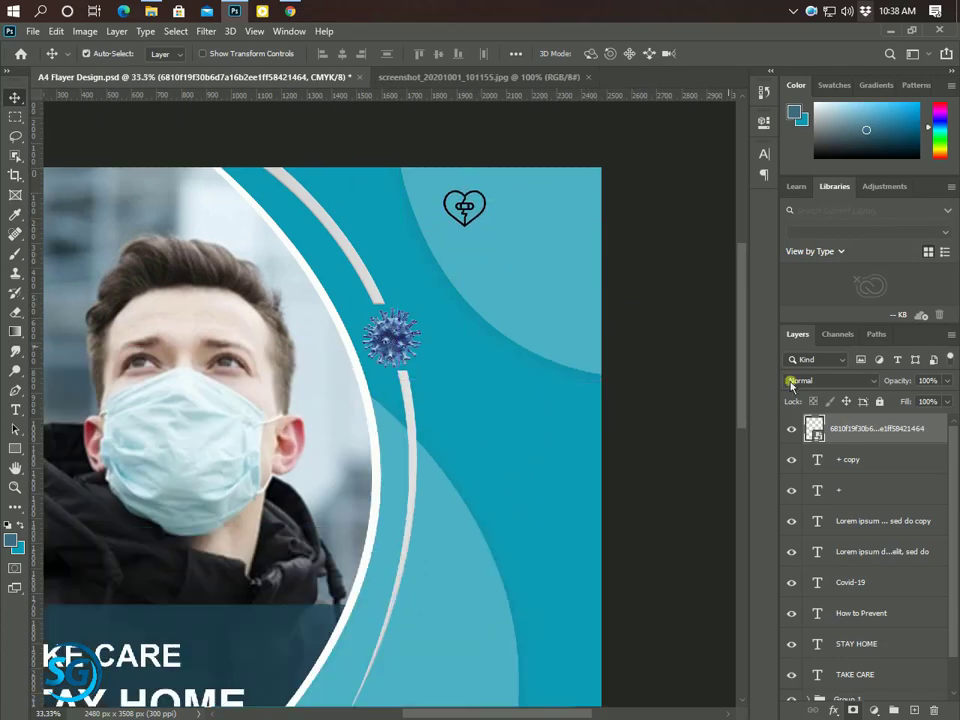
# Step: Turn the heart white with Hue/Saturation Lightness +100 in its smart object, then save
pyautogui.doubleClick(814, 428)
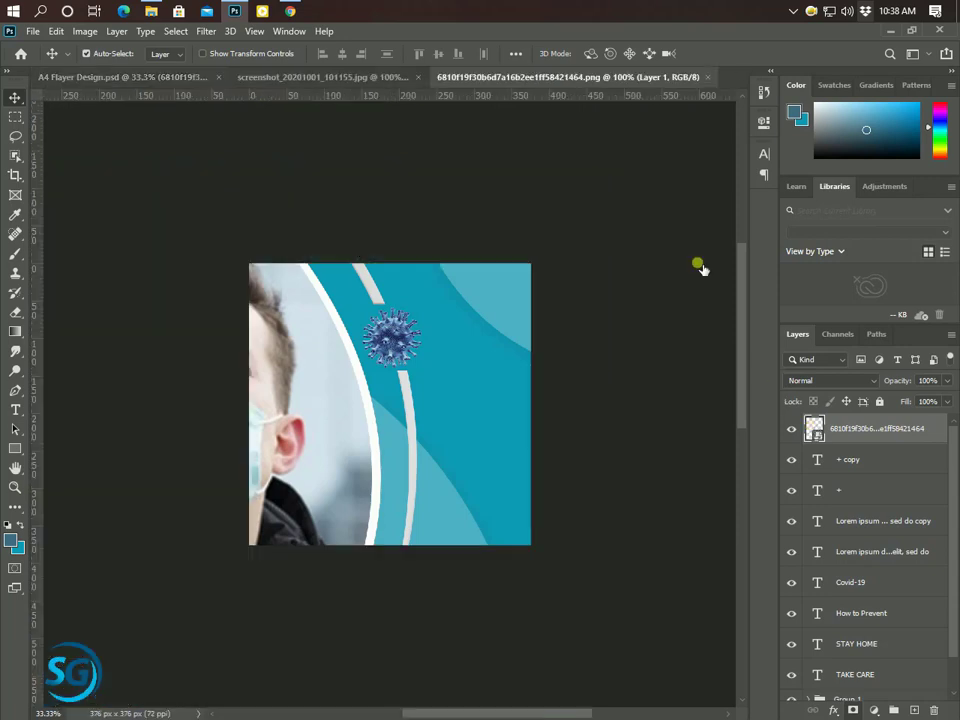
pyautogui.click(83, 33)
pyautogui.moveTo(108, 70)
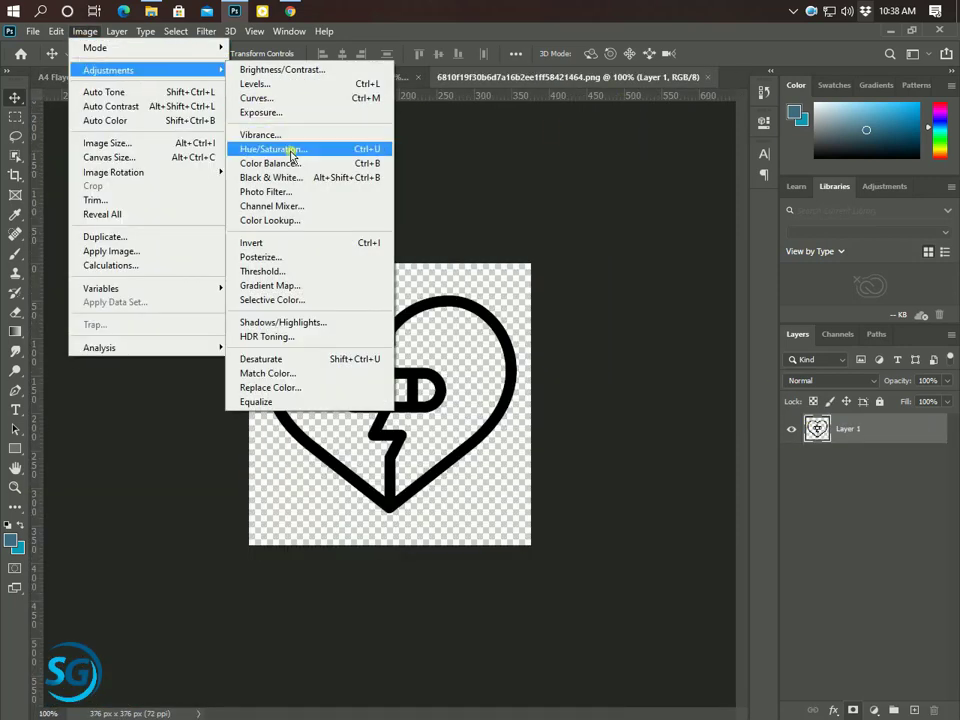
pyautogui.click(292, 150)
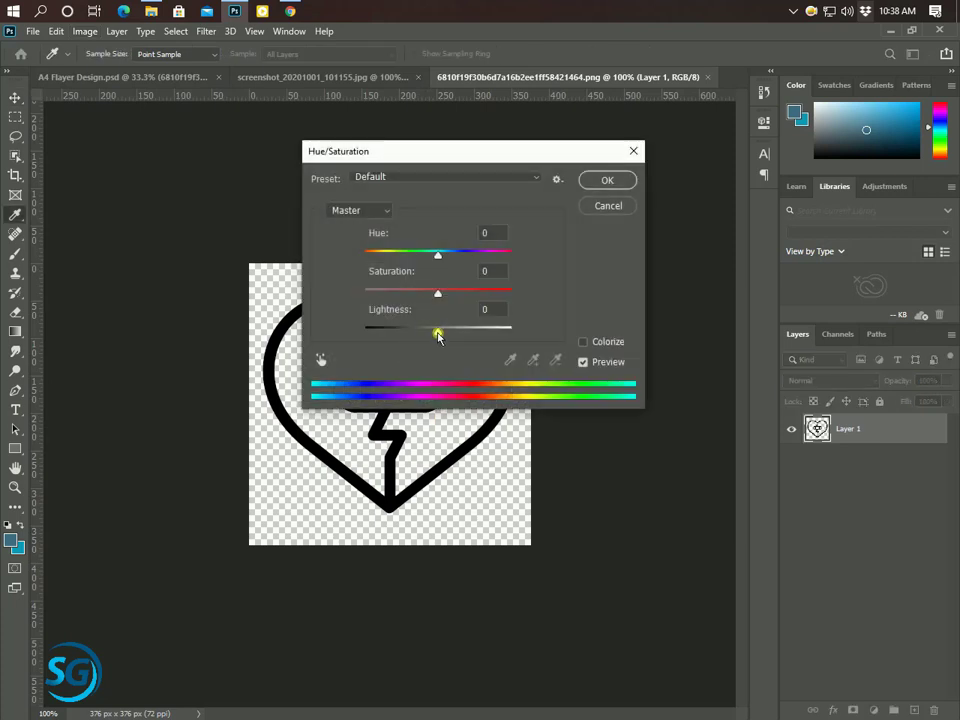
pyautogui.moveTo(438, 333); pyautogui.dragTo(679, 325)
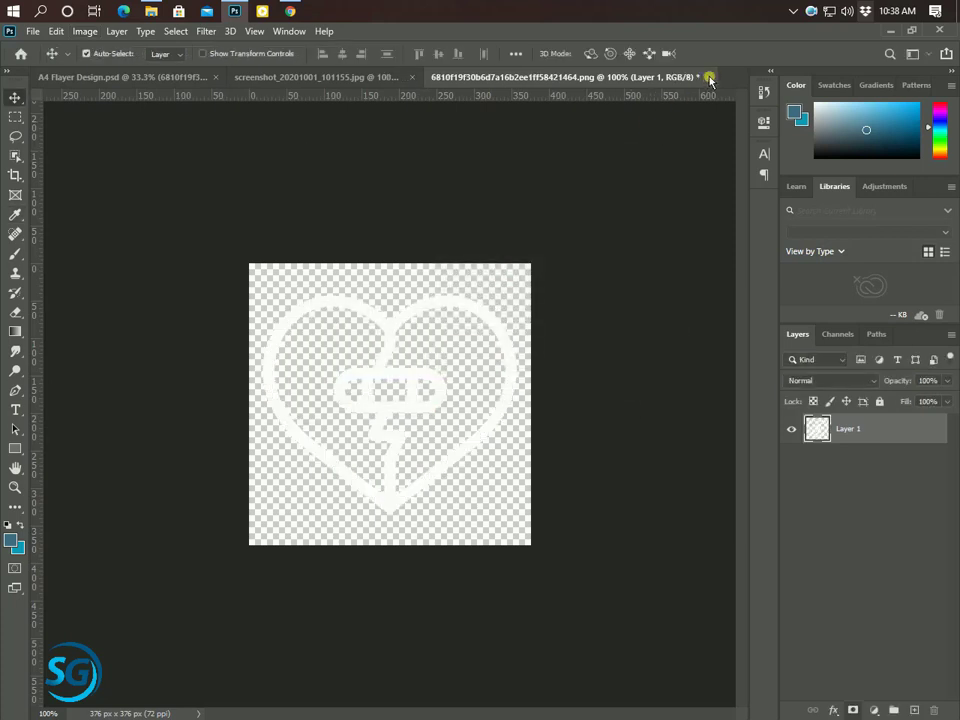
pyautogui.click(709, 77)
pyautogui.click(410, 301)
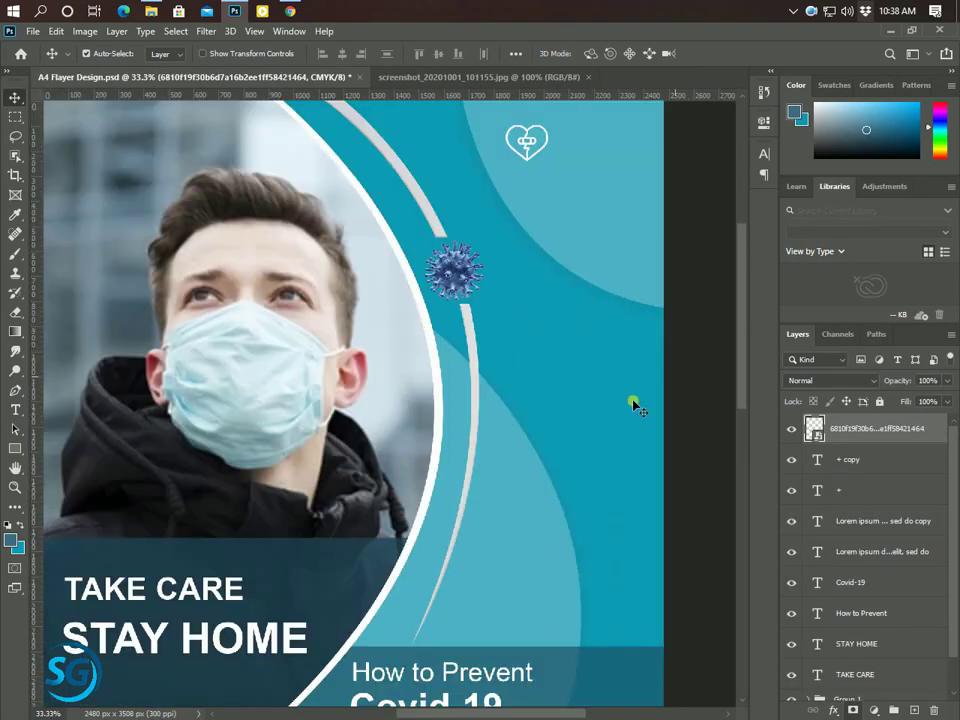
# Step: Type the word 'MYCARE' to the right of the heart icon
pyautogui.press('t')
pyautogui.click(560, 136)
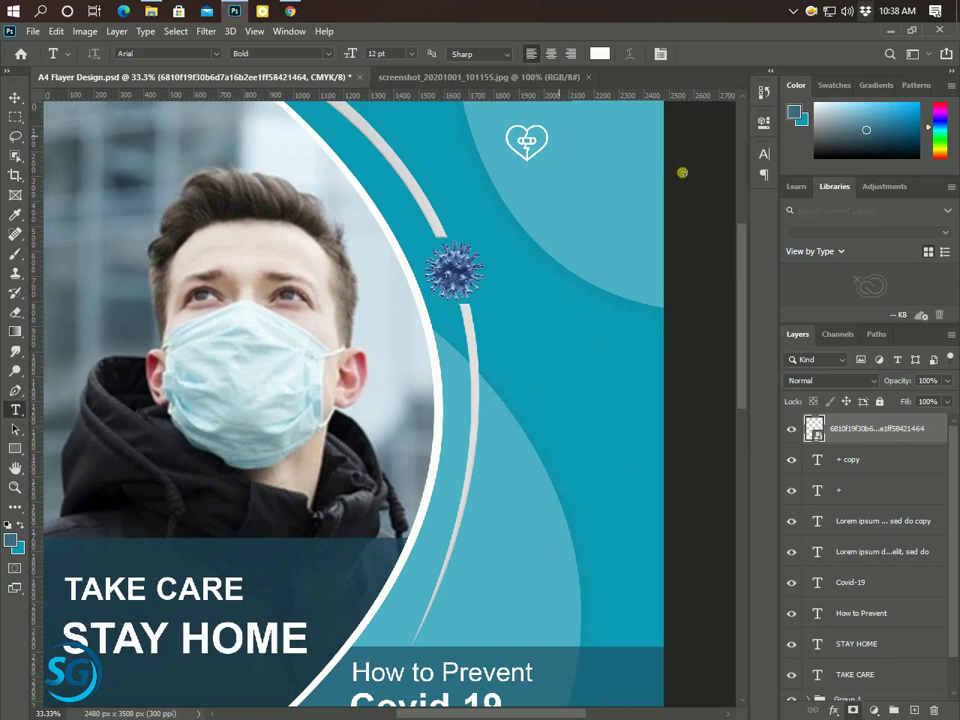
pyautogui.write('MYCARE')
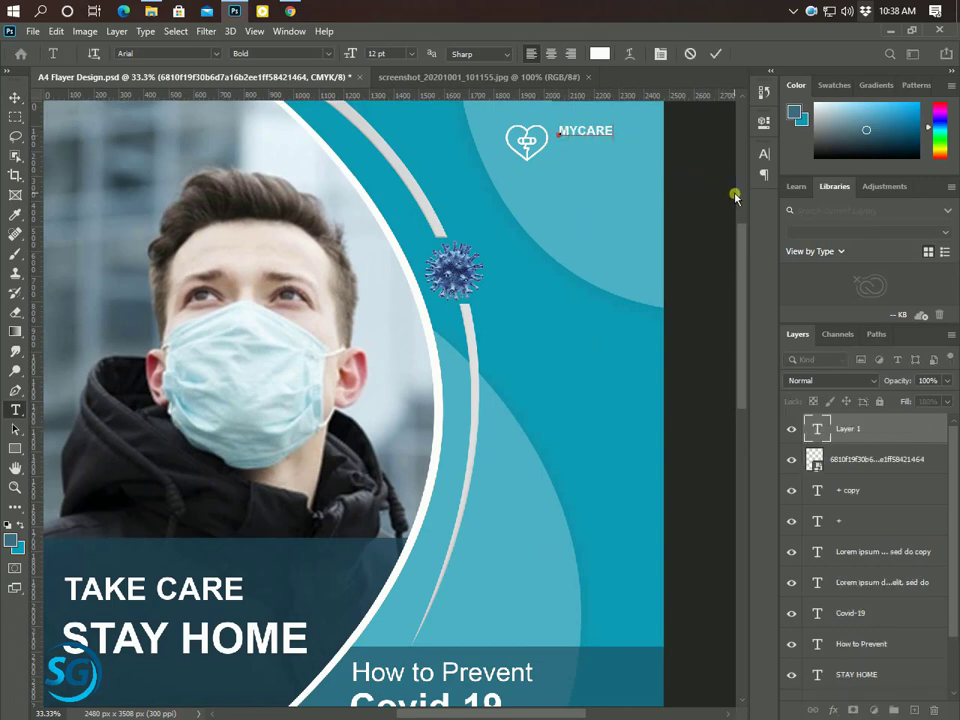
pyautogui.click(716, 56)
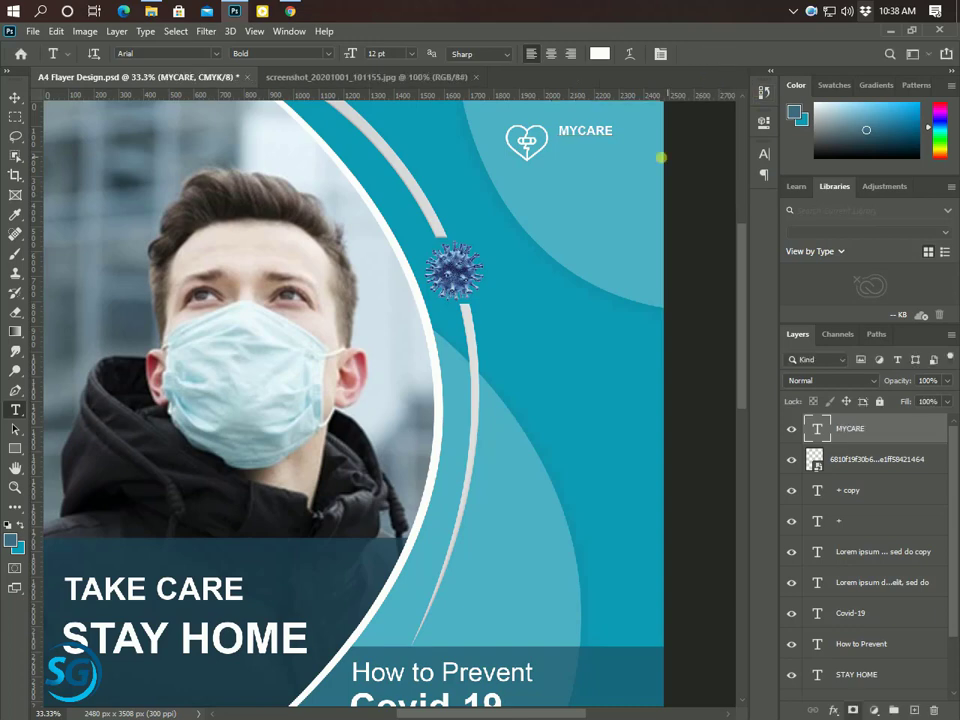
pyautogui.click(15, 97)
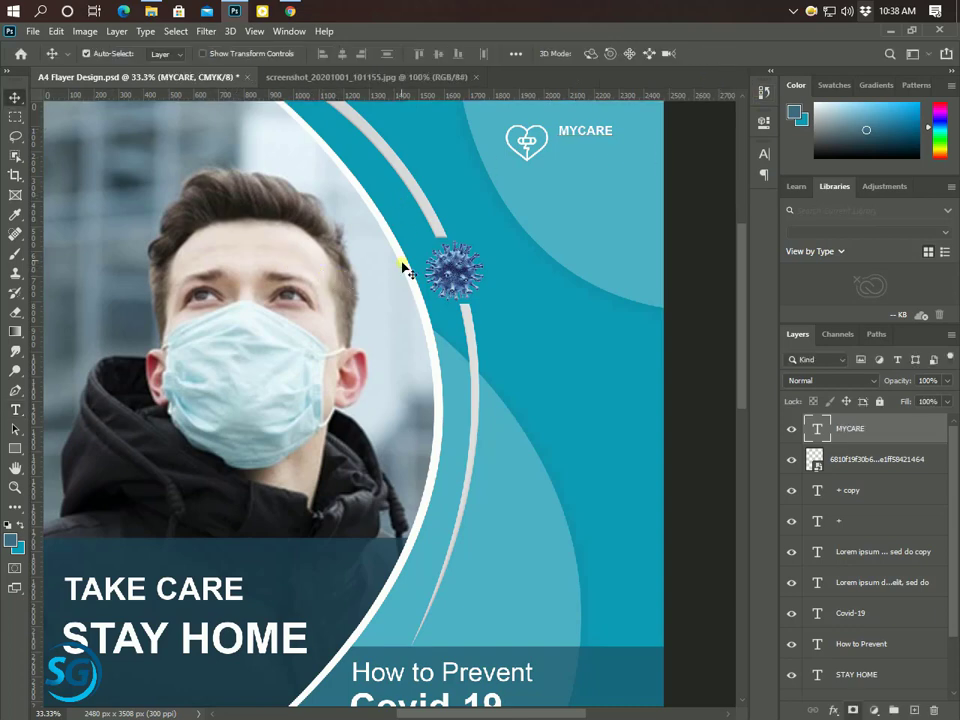
# Step: Enlarge the MYCARE text to about 135% over two transforms
pyautogui.hotkey('ctrl', 't')
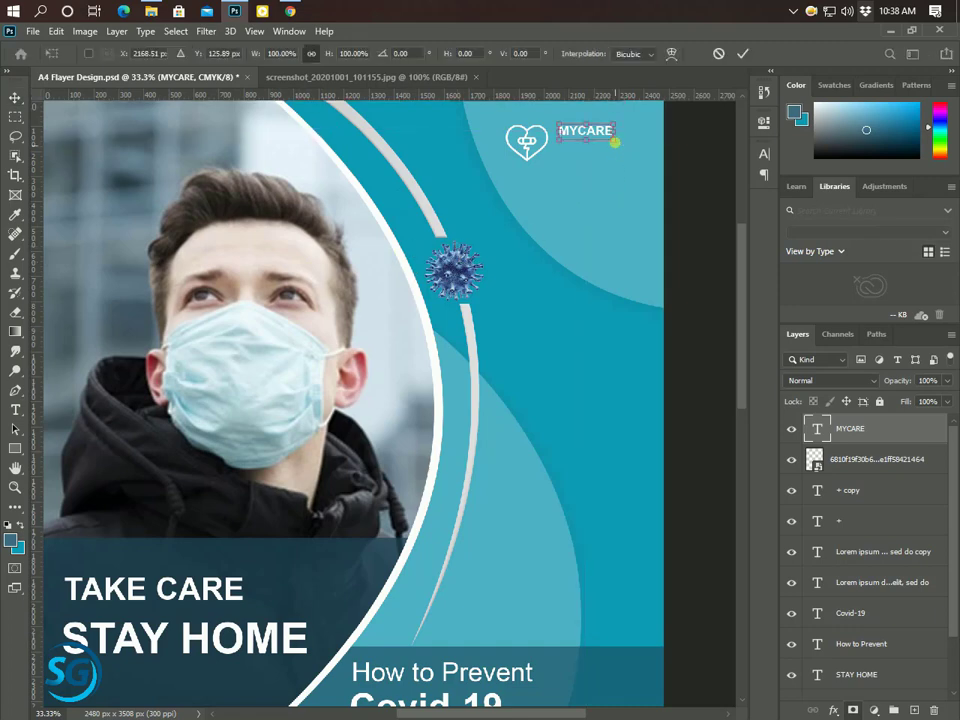
pyautogui.moveTo(619, 146); pyautogui.dragTo(623, 148)
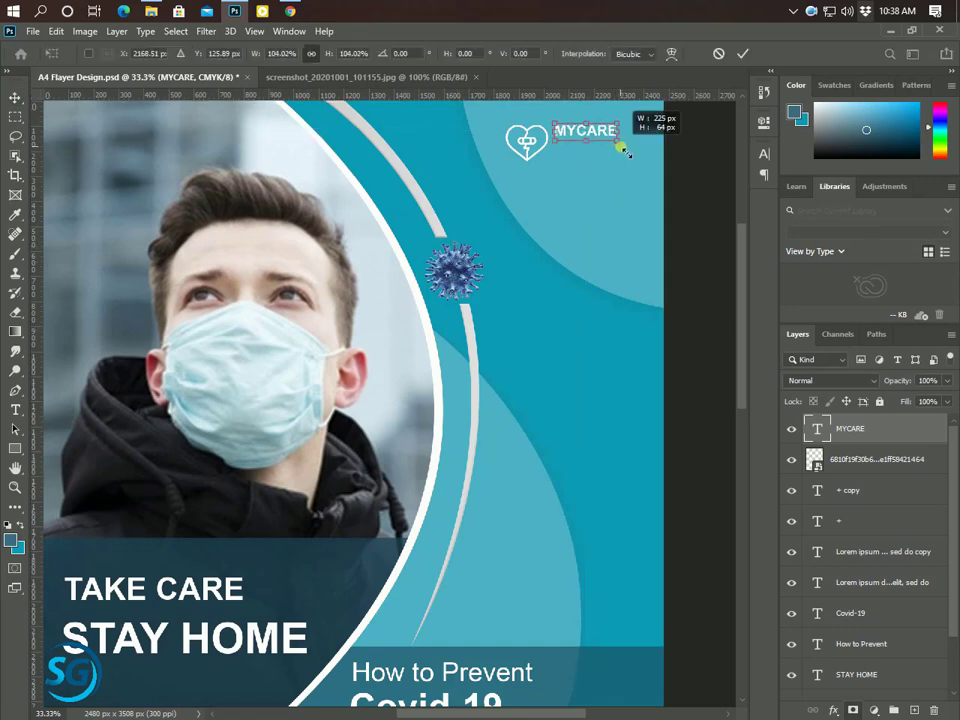
pyautogui.click(743, 55)
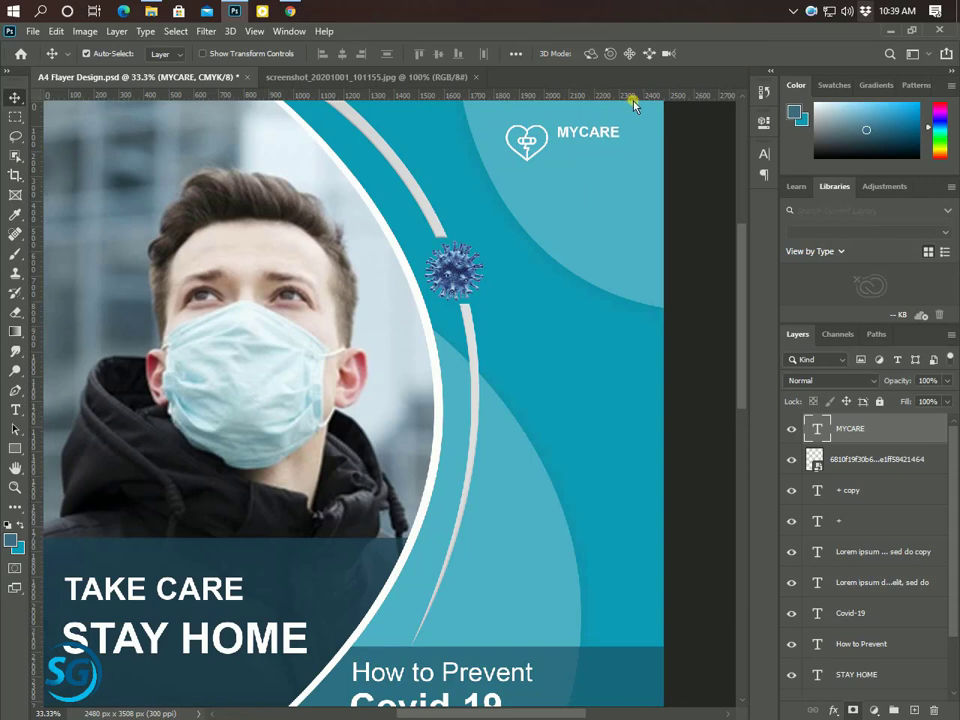
pyautogui.press('ctrl')
pyautogui.hotkey('ctrl', 't')
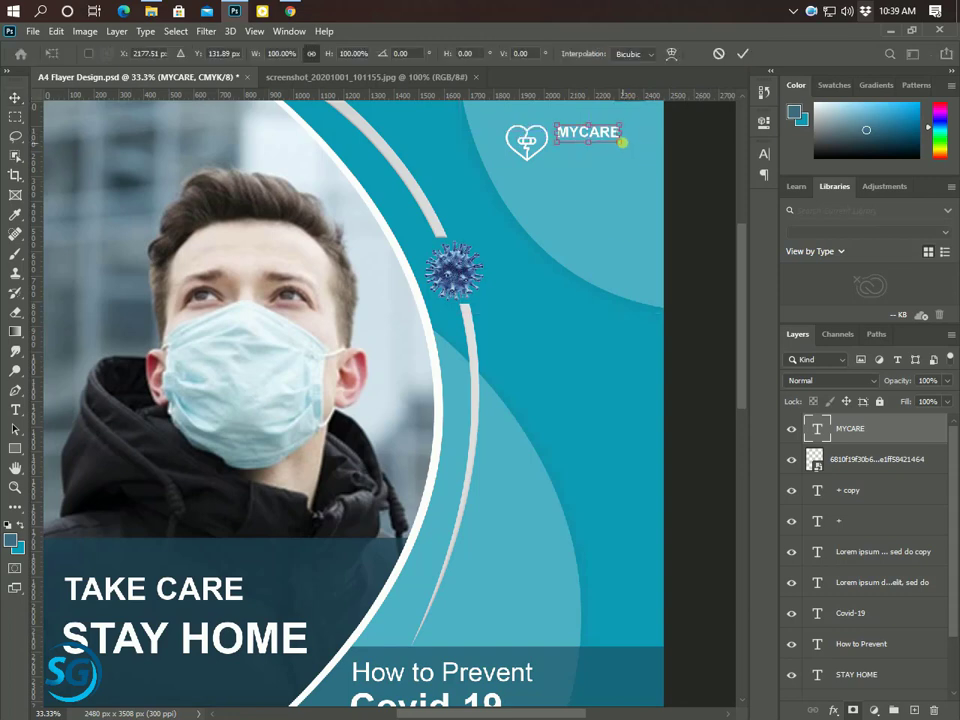
pyautogui.moveTo(620, 144); pyautogui.dragTo(630, 147)
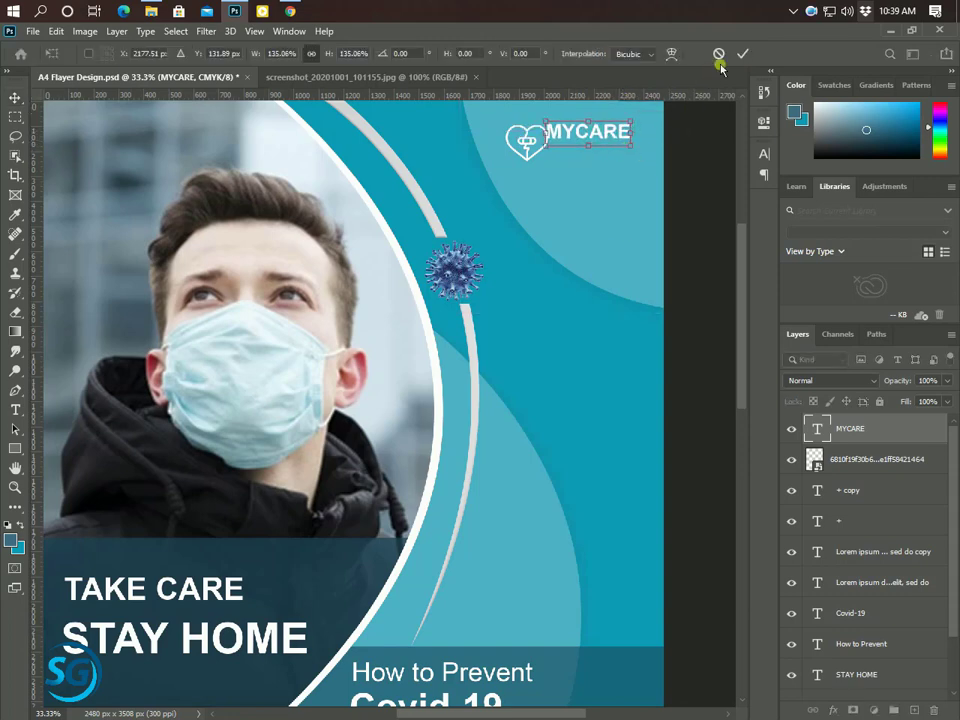
pyautogui.press('Return')
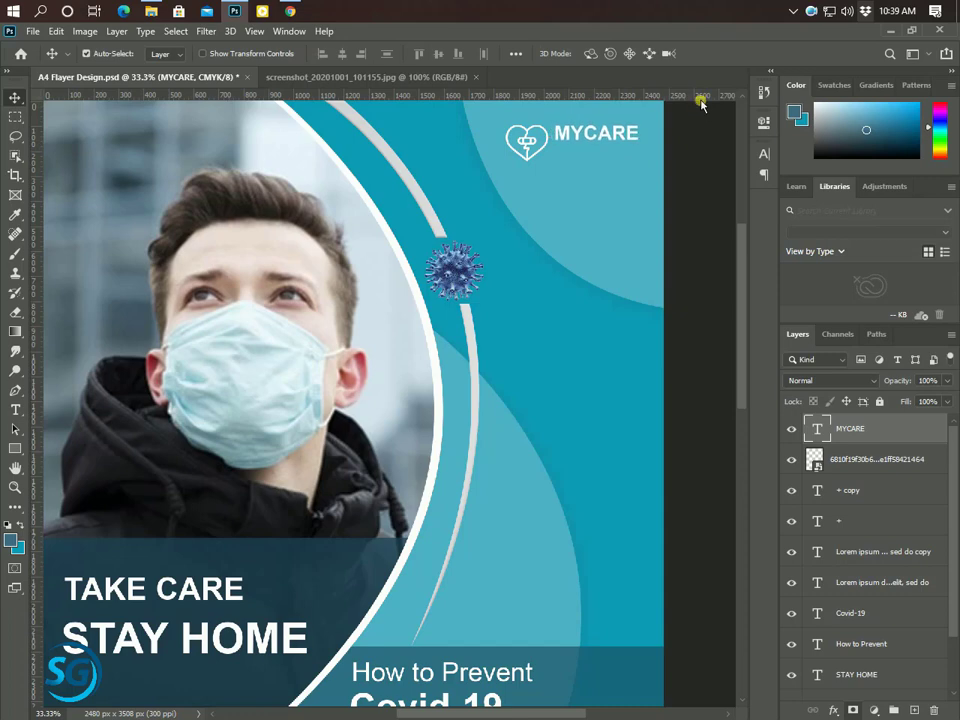
pyautogui.click(763, 154)
pyautogui.click(722, 148)
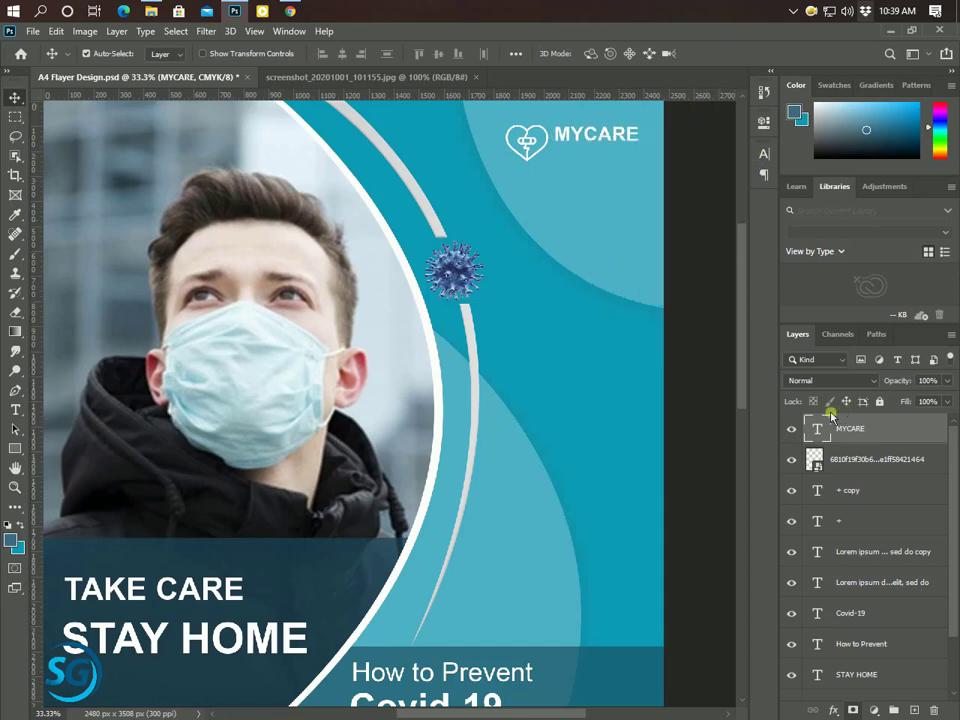
pyautogui.click(14, 411)
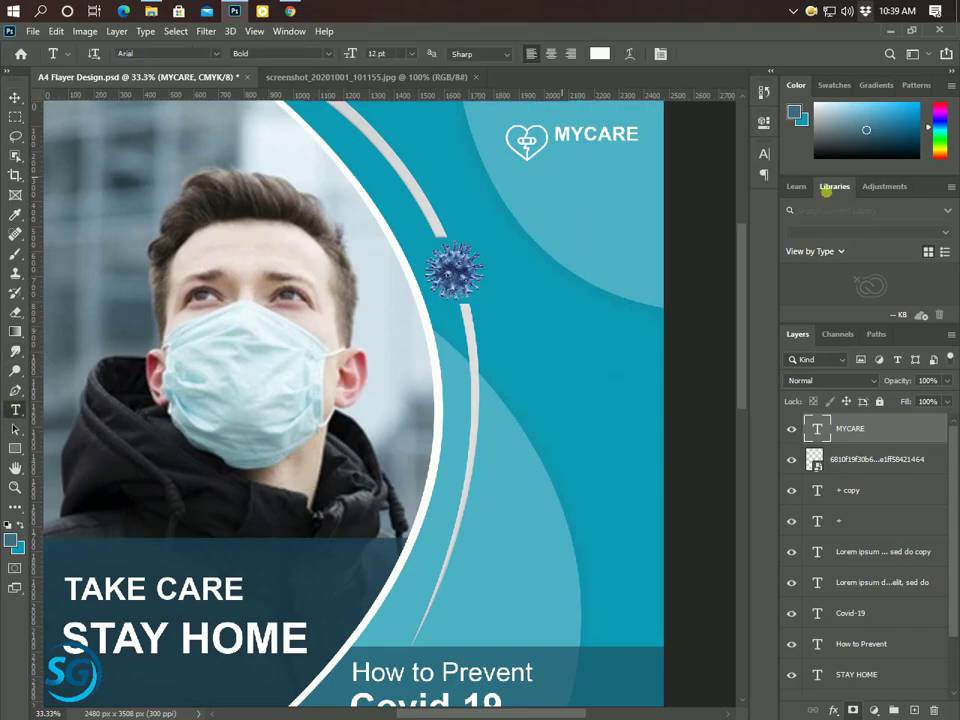
# Step: Add 'HOSPITAL' in Regular style below MYCARE and enlarge it to match
pyautogui.click(562, 176)
pyautogui.write('HOS')
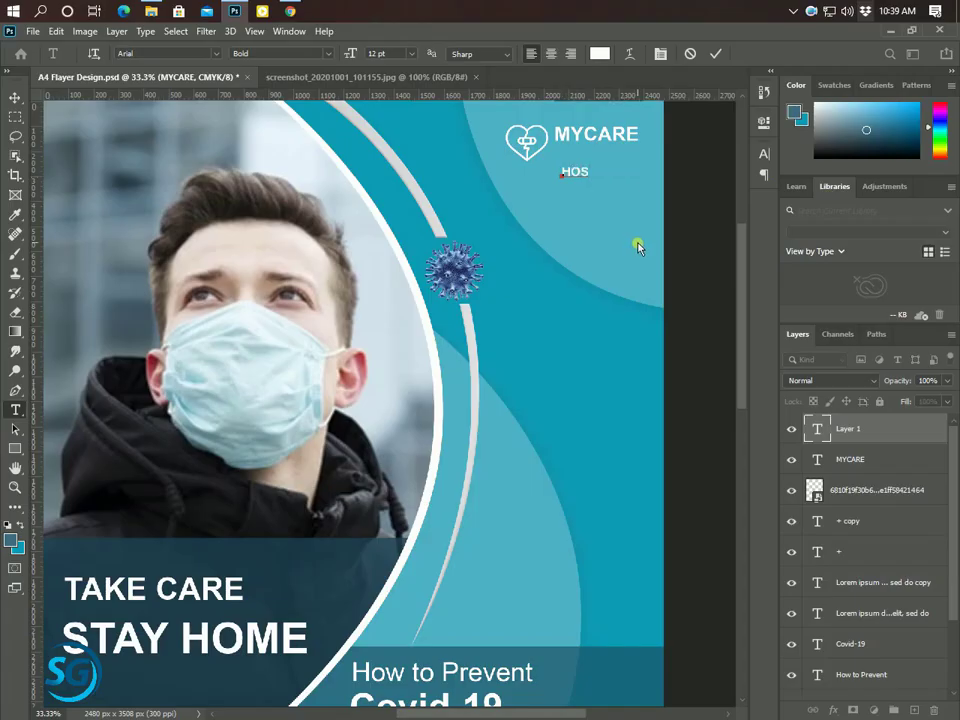
pyautogui.write('PITAL')
pyautogui.click(716, 55)
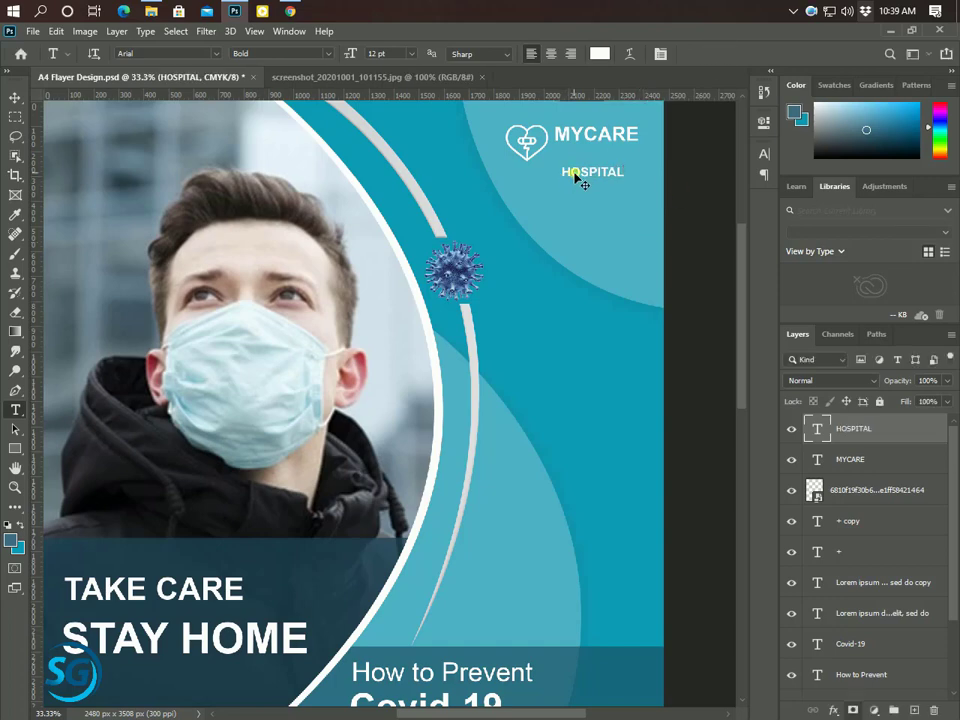
pyautogui.hotkey('ctrl', 't')
pyautogui.moveTo(623, 183); pyautogui.dragTo(640, 181)
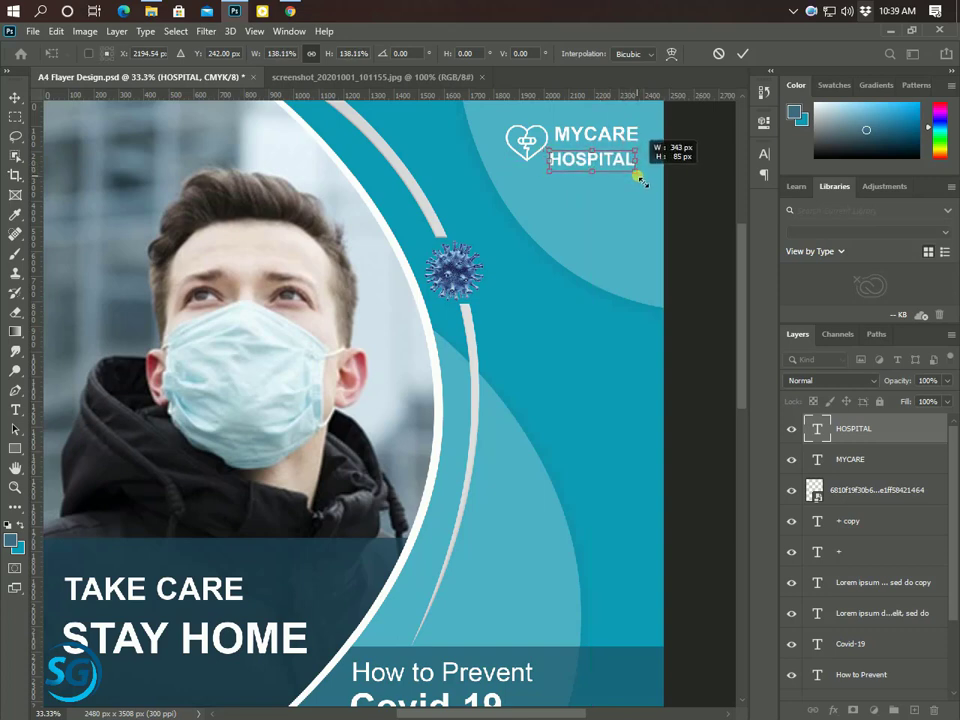
pyautogui.click(742, 53)
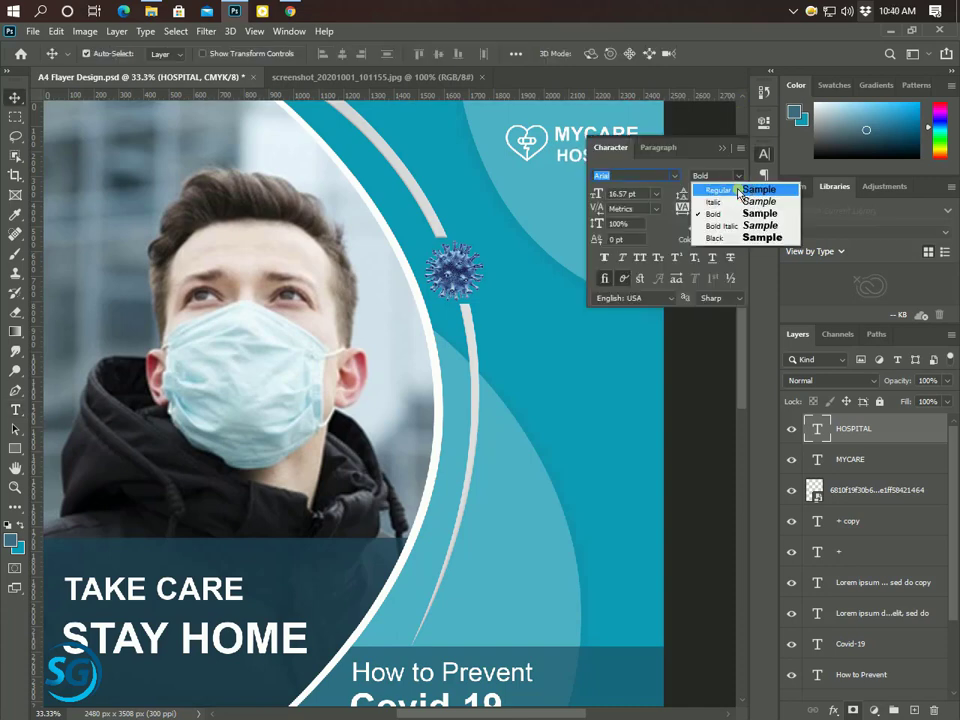
pyautogui.click(739, 191)
pyautogui.click(723, 152)
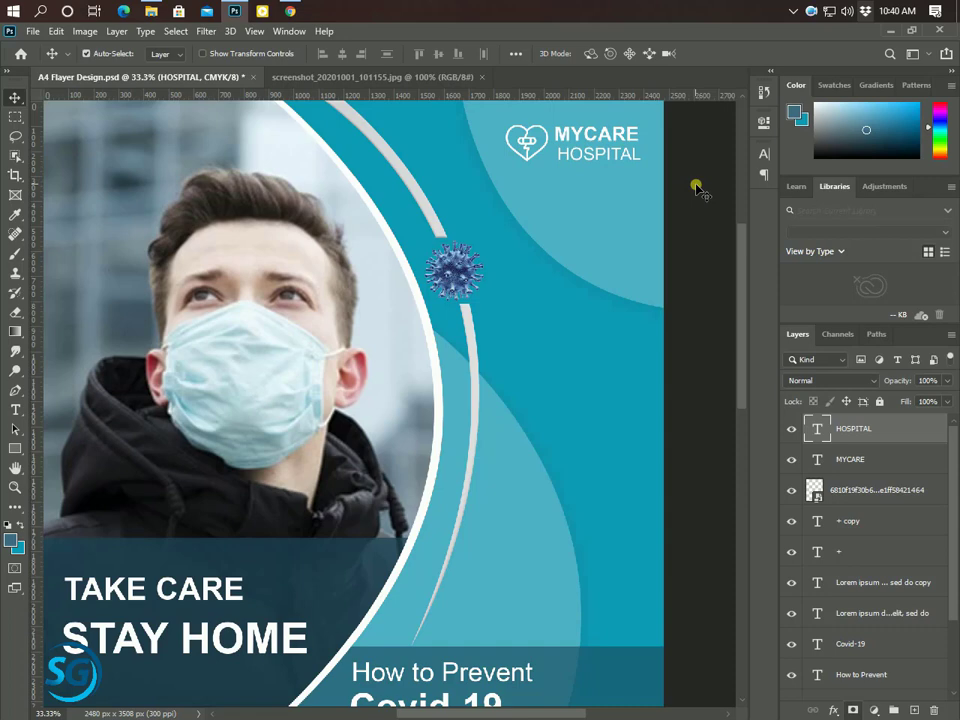
pyautogui.hotkey('ctrl', 't')
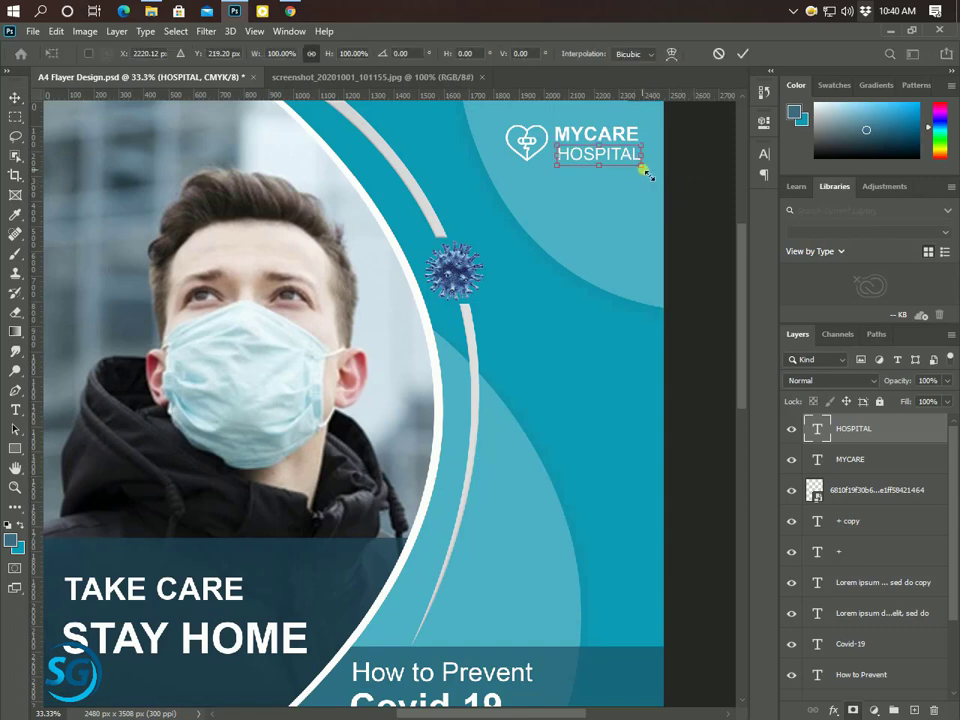
pyautogui.moveTo(648, 174); pyautogui.dragTo(651, 175)
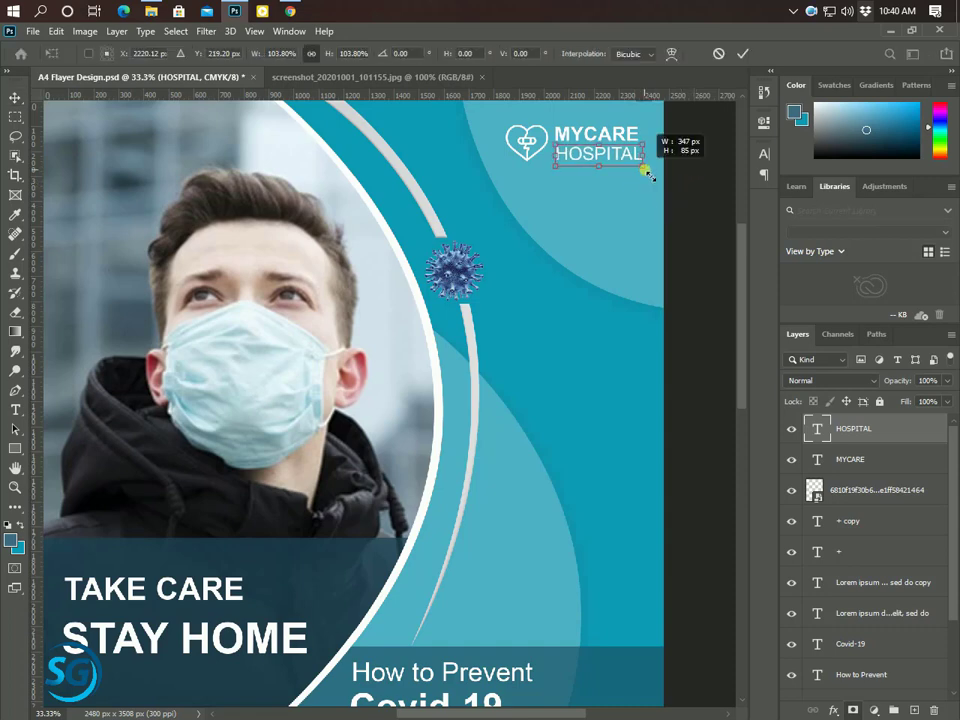
pyautogui.click(742, 53)
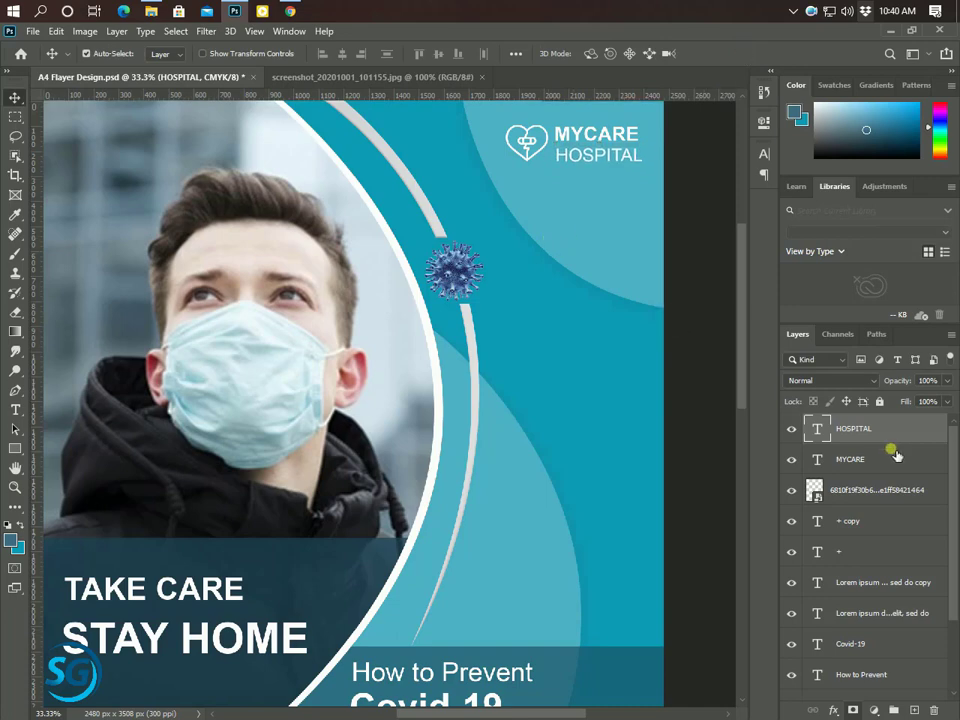
# Step: Shrink the heart, MYCARE and HOSPITAL logo to about 92% and nudge it down-right
pyautogui.keyDown('ctrl'); pyautogui.click(897, 458); pyautogui.keyUp('ctrl')
pyautogui.keyDown('ctrl'); pyautogui.click(825, 490); pyautogui.keyUp('ctrl')
pyautogui.hotkey('ctrl', 't')
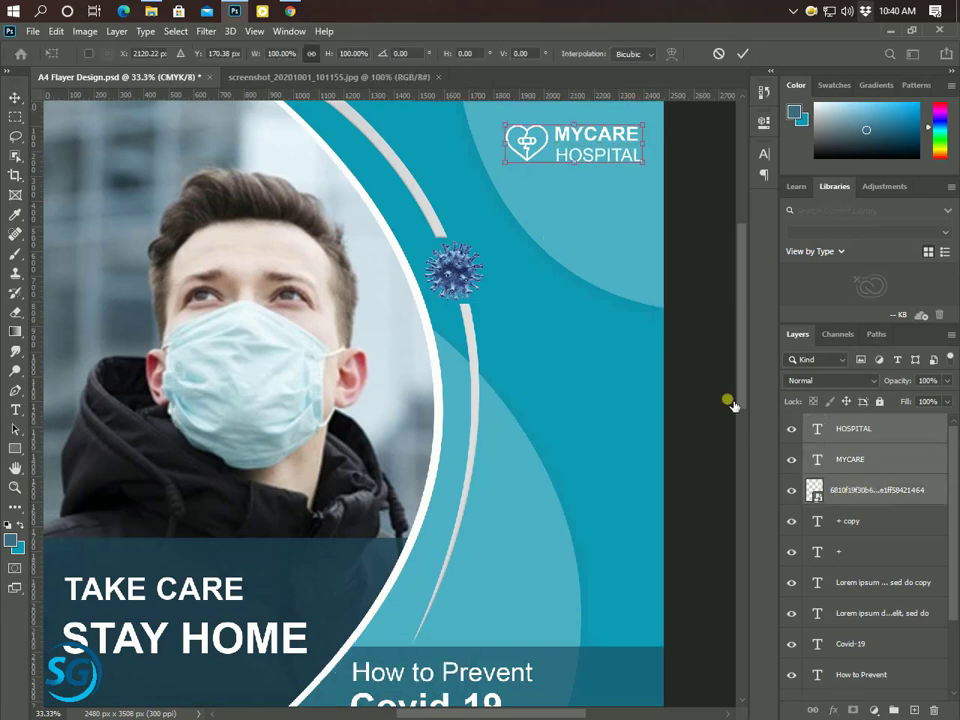
pyautogui.moveTo(646, 169); pyautogui.dragTo(636, 161)
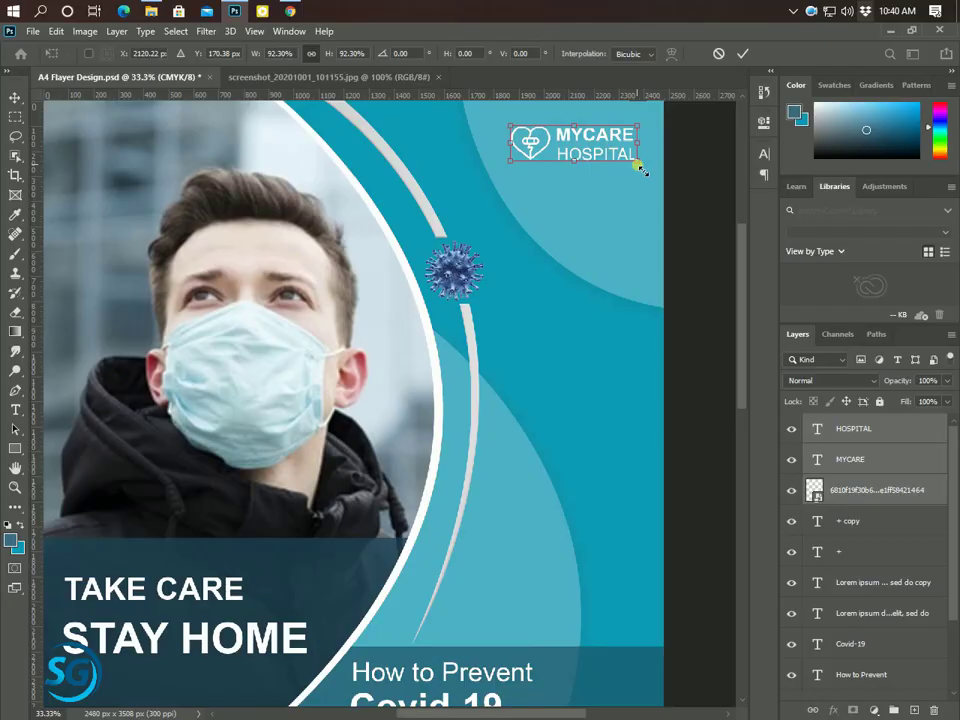
pyautogui.click(743, 54)
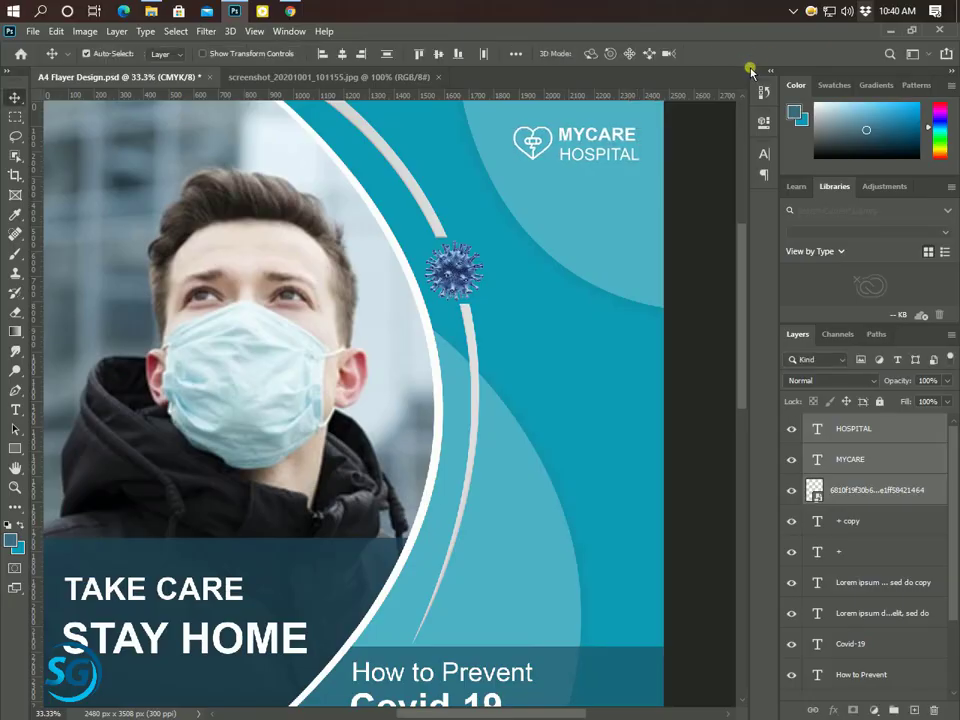
pyautogui.hotkey('shift', 'Down')
pyautogui.hotkey('shift', 'Down')
pyautogui.hotkey('shift', 'Down')
pyautogui.hotkey('shift', 'Right')
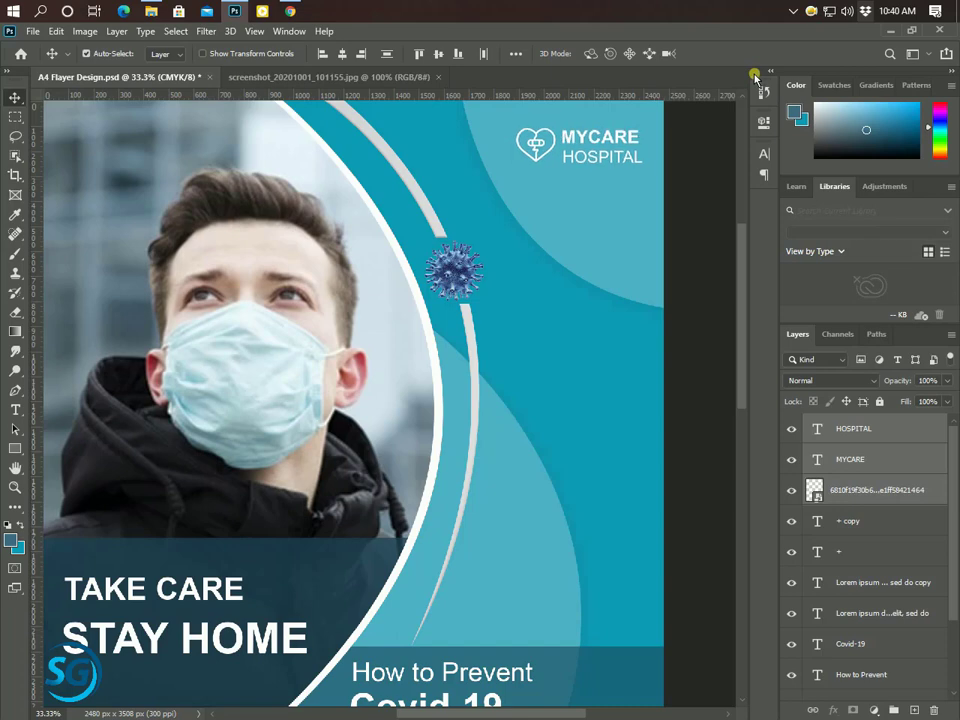
# Step: Lower the logo slightly and enlarge it to about 119%
pyautogui.hotkey('ctrl', '-')
pyautogui.hotkey('ctrl', '-')
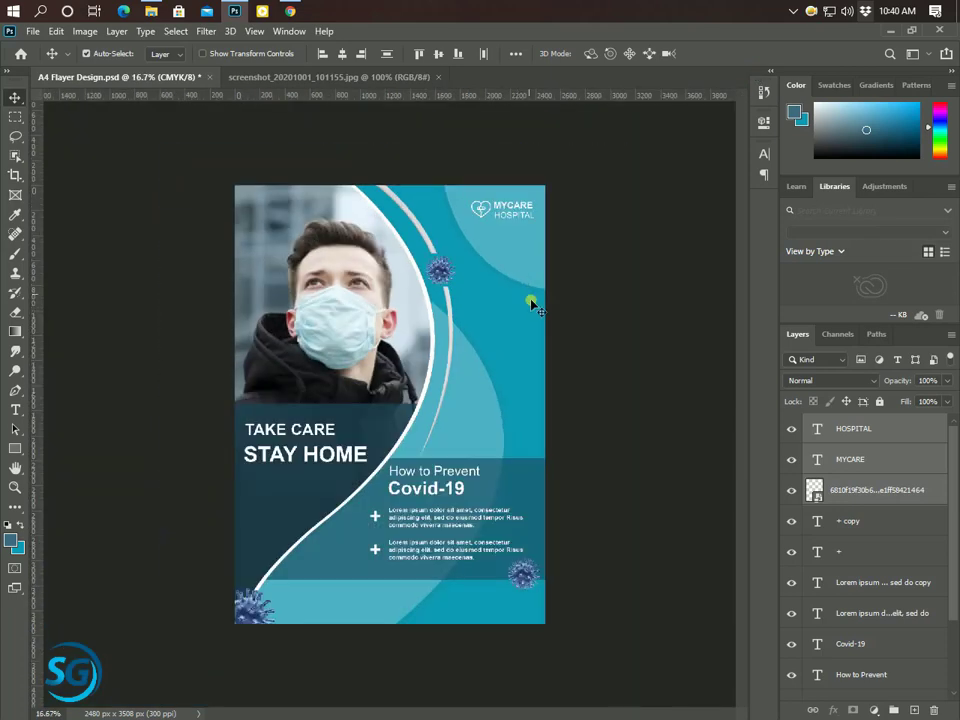
pyautogui.hotkey('shift', 'Down')
pyautogui.hotkey('shift', 'Down')
pyautogui.hotkey('shift', 'Down')
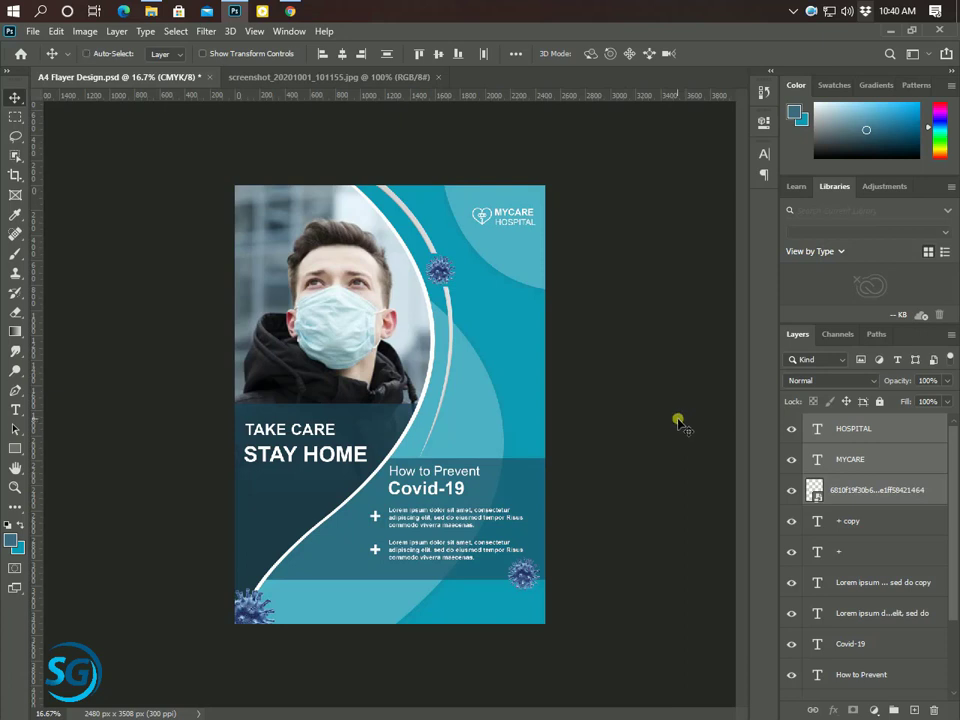
pyautogui.hotkey('ctrl', 't')
pyautogui.moveTo(538, 230); pyautogui.dragTo(543, 236)
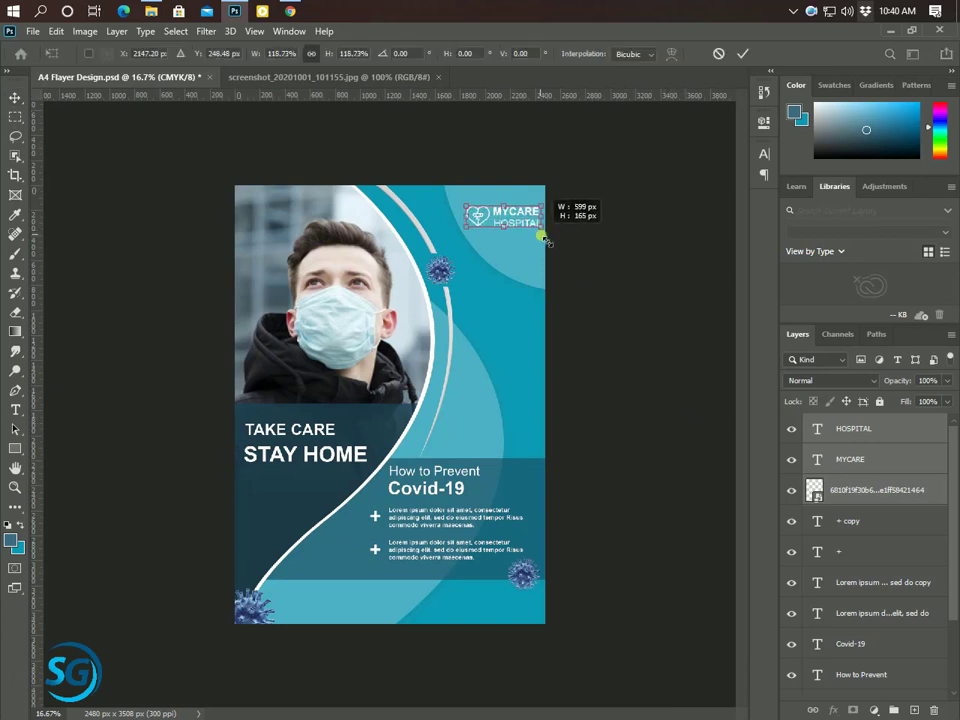
pyautogui.click(745, 53)
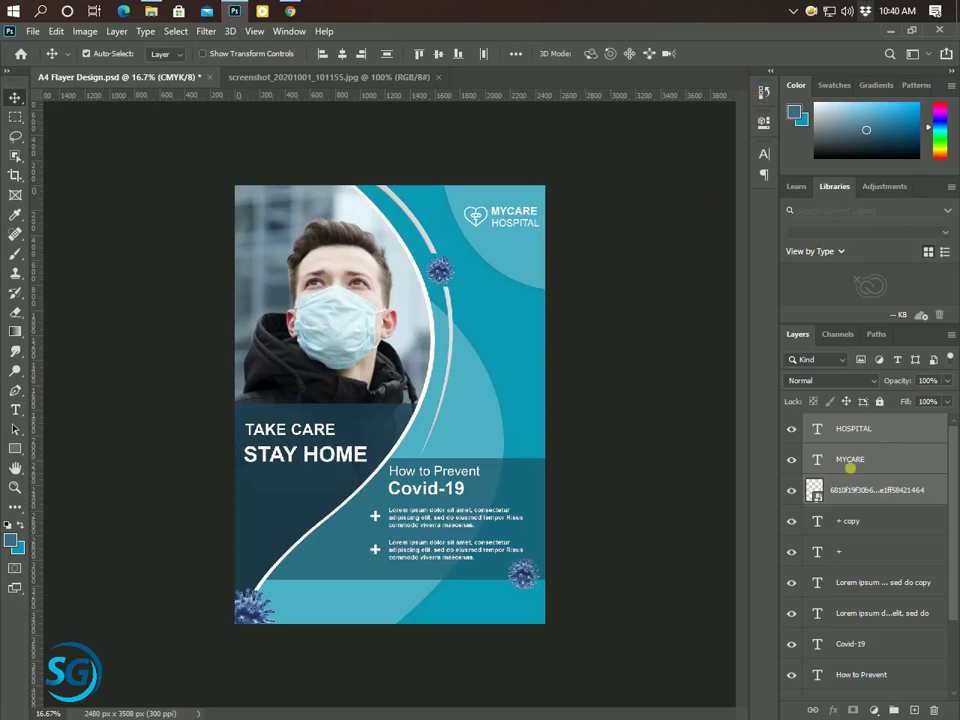
pyautogui.click(890, 431)
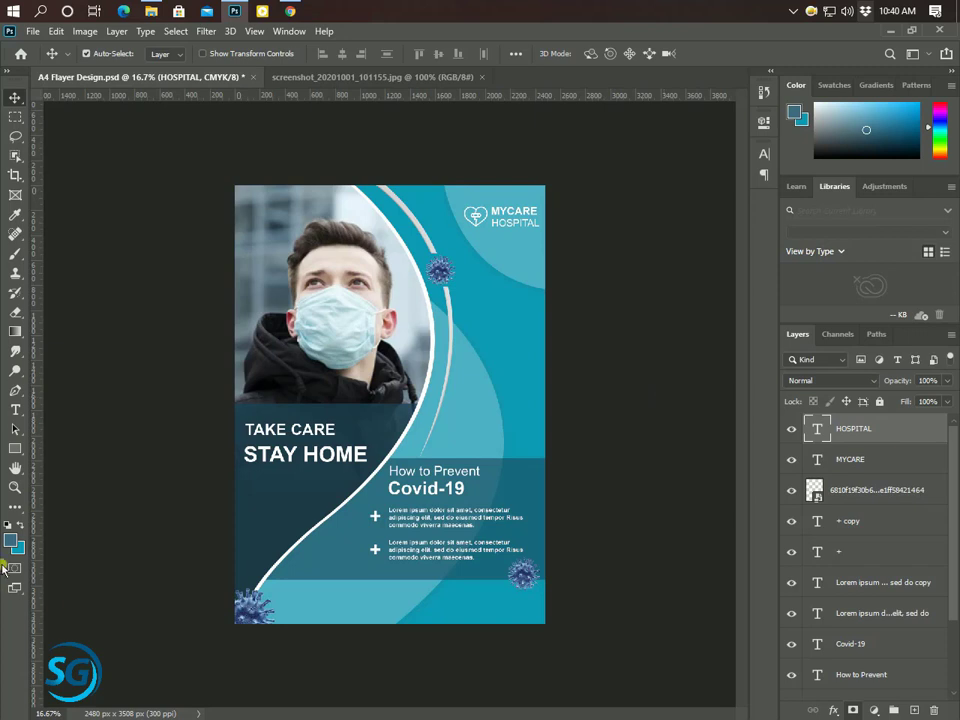
pyautogui.click(15, 409)
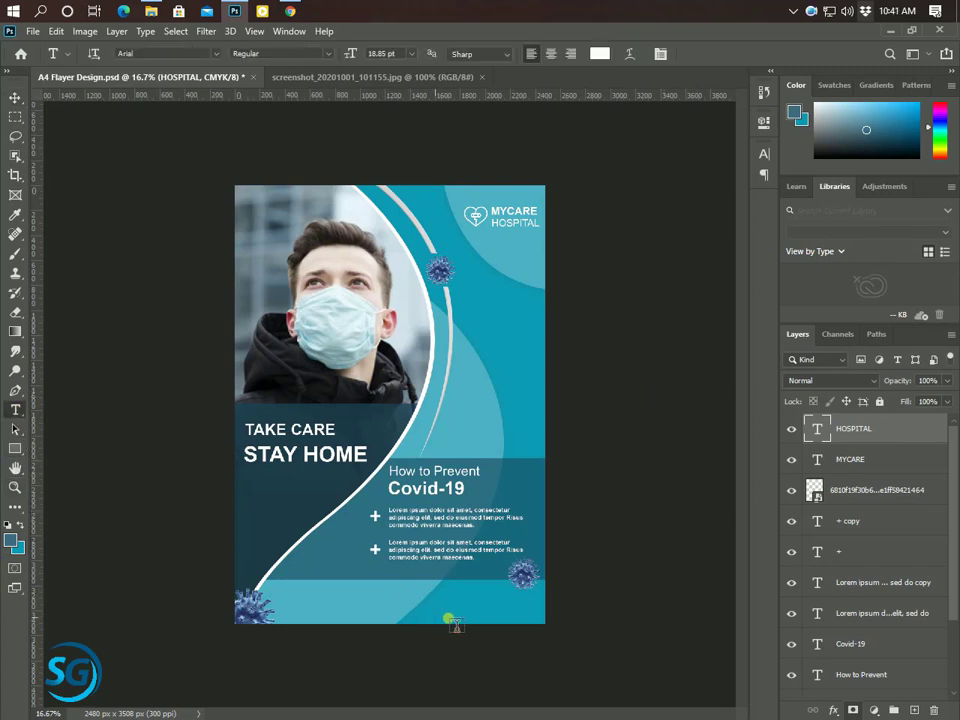
pyautogui.click(450, 619)
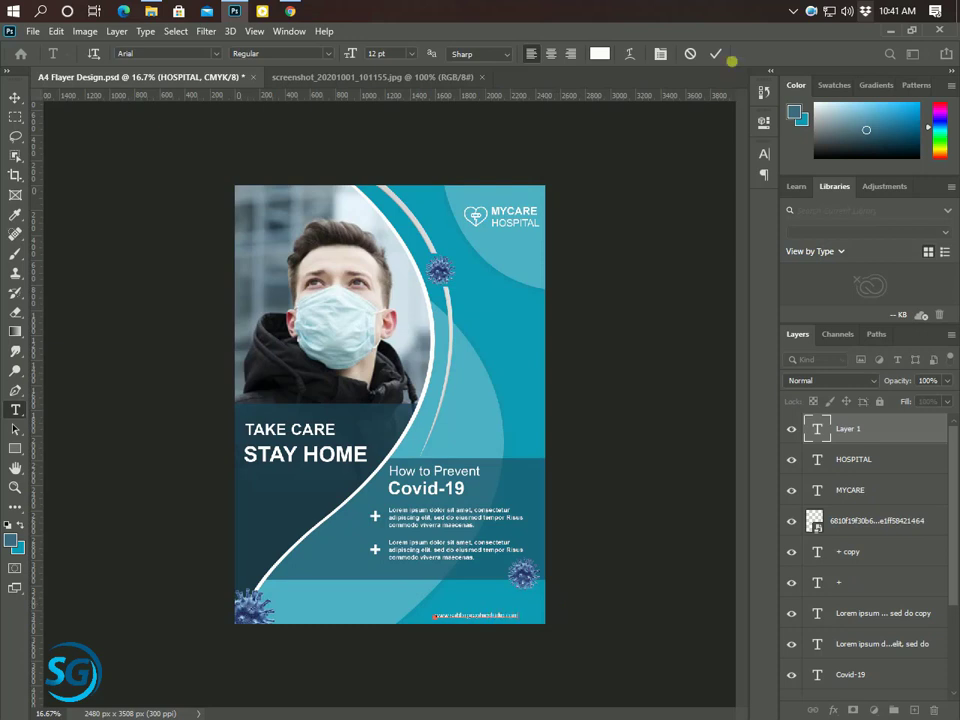
pyautogui.click(716, 54)
pyautogui.hotkey('ctrl', '=')
pyautogui.hotkey('ctrl', '=')
pyautogui.hotkey('ctrl', '=')
pyautogui.click(13, 97)
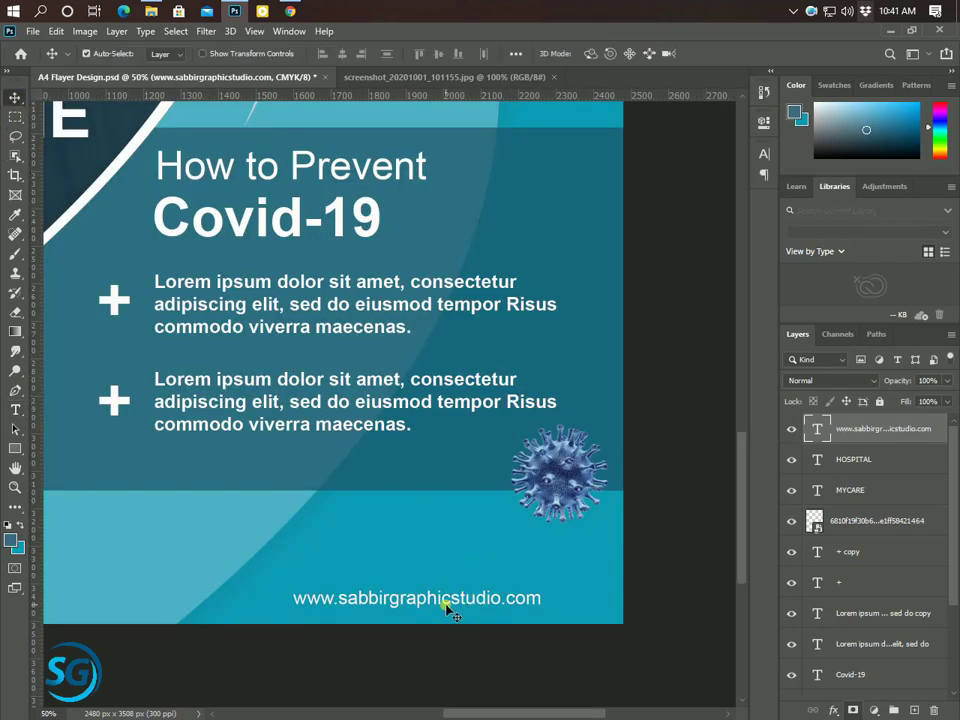
pyautogui.moveTo(446, 606); pyautogui.dragTo(493, 611)
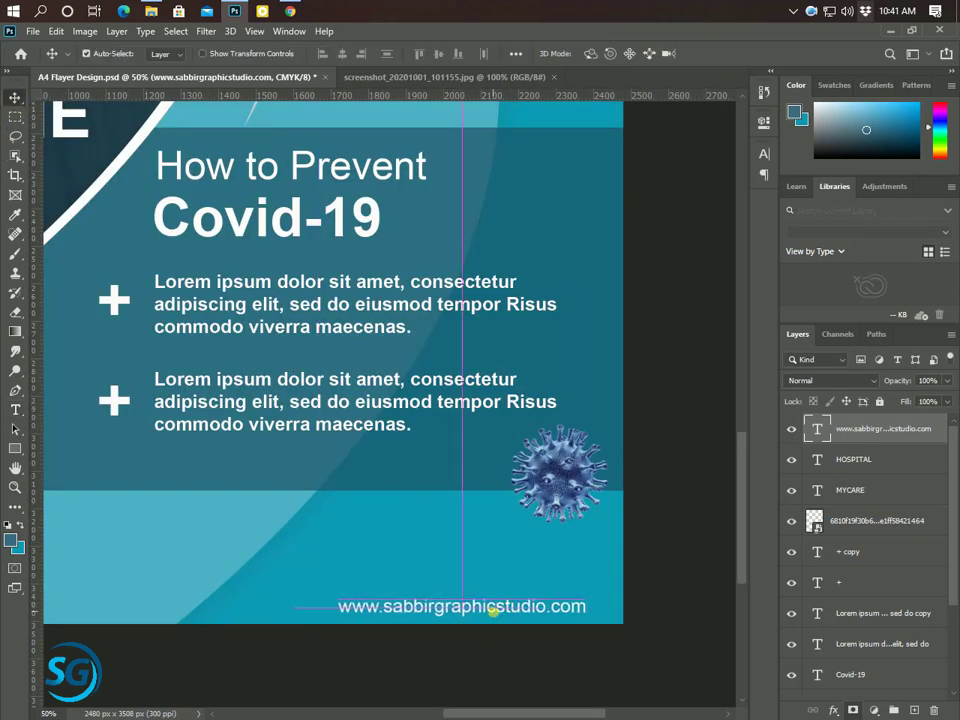
# Step: Enlarge the web address about 6% and centre it on the guide
pyautogui.hotkey('ctrl', 't')
pyautogui.moveTo(591, 622); pyautogui.dragTo(597, 620)
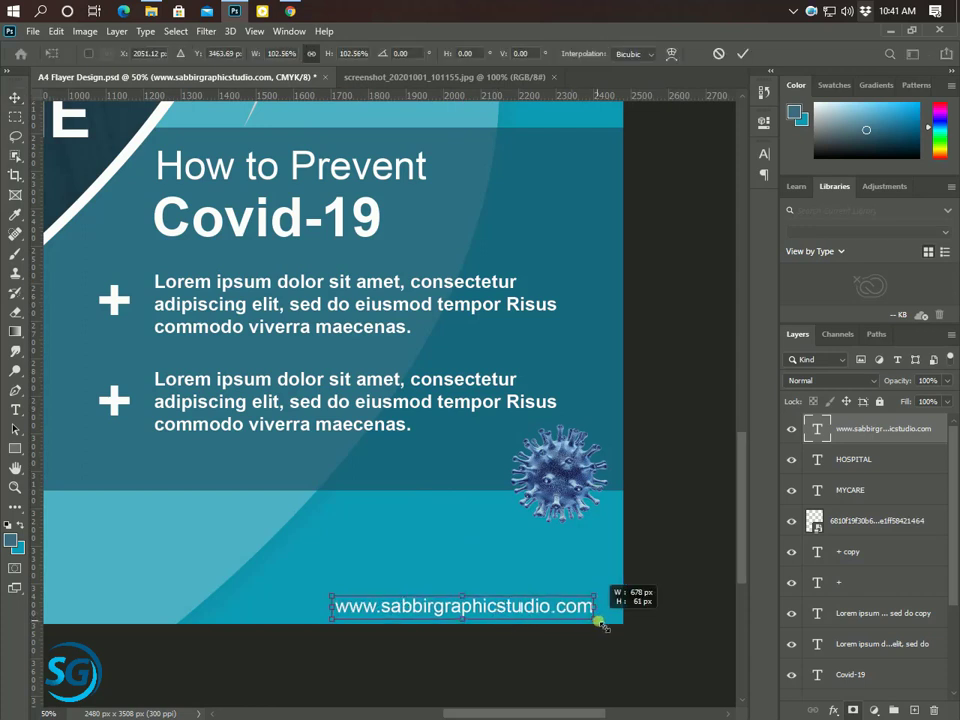
pyautogui.moveTo(520, 611); pyautogui.dragTo(565, 627)
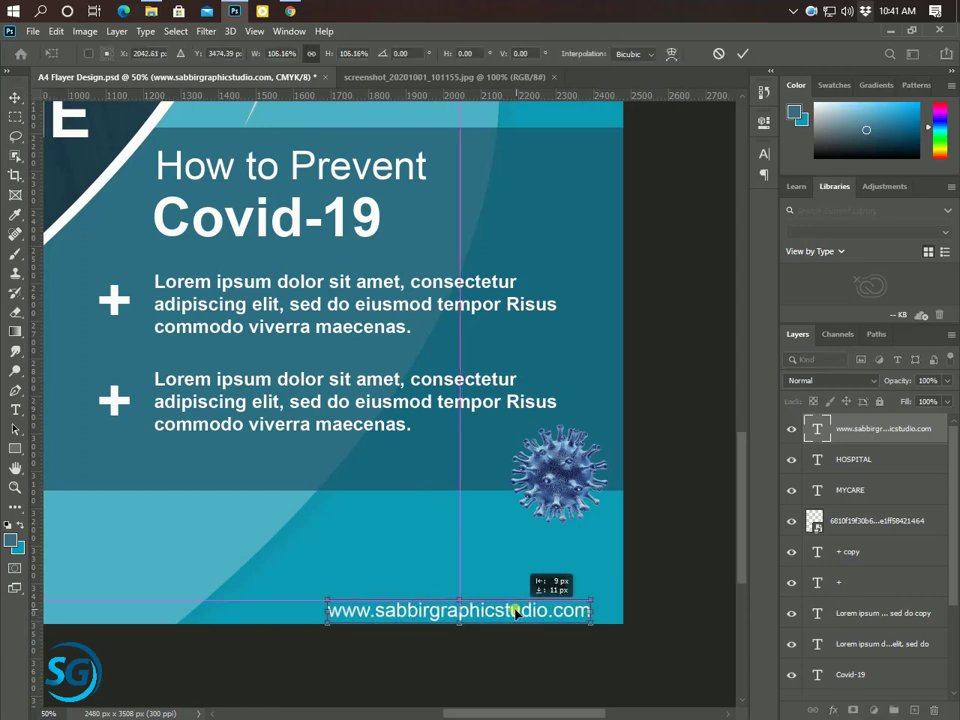
pyautogui.press('Up')
pyautogui.press('Up')
pyautogui.press('Up')
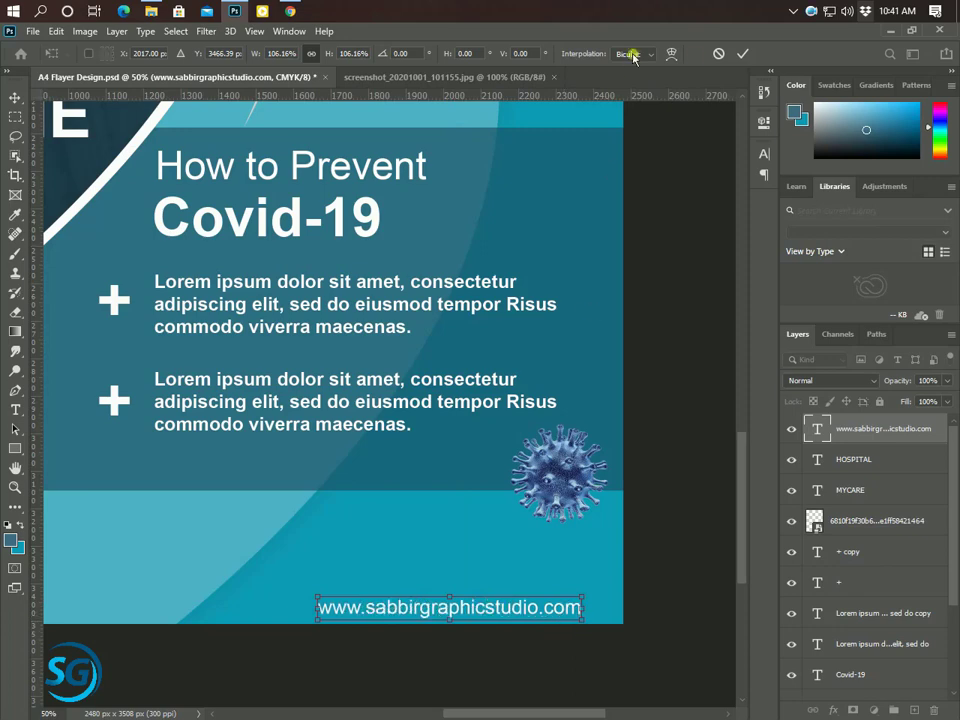
pyautogui.click(739, 54)
pyautogui.press('Right')
pyautogui.press('Right')
pyautogui.press('Right')
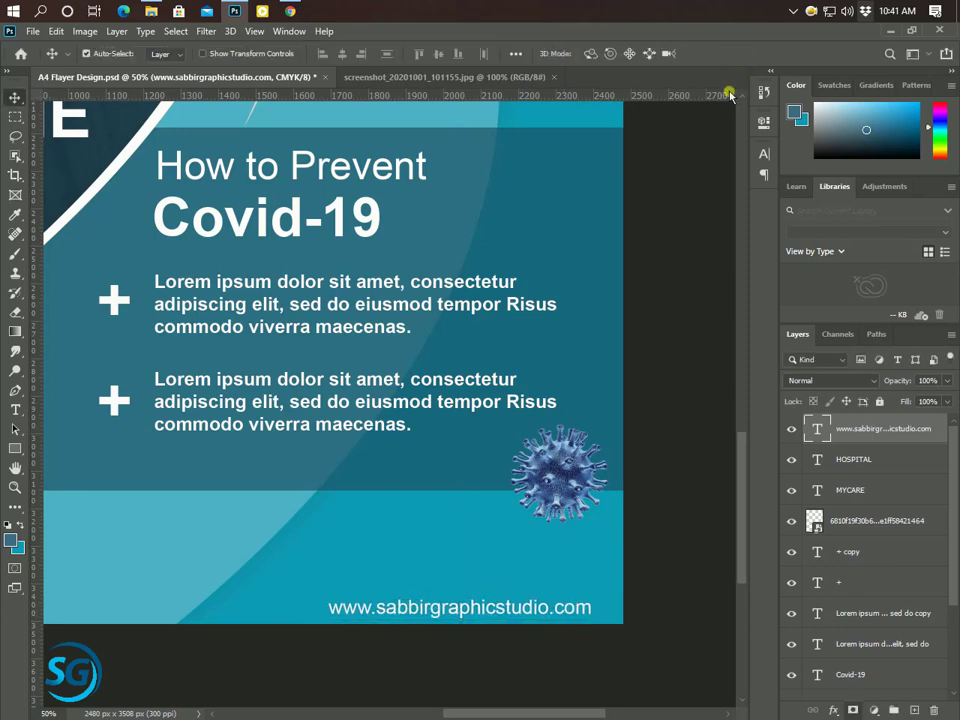
pyautogui.hotkey('ctrl', '-')
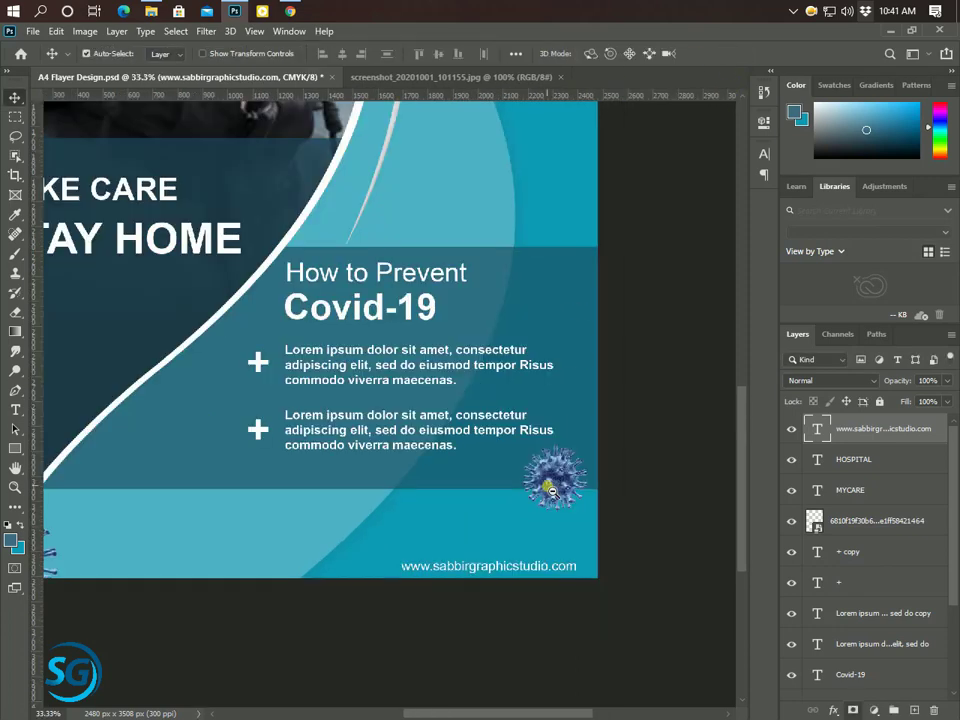
pyautogui.hotkey('ctrl', '-')
pyautogui.hotkey('ctrl', '-')
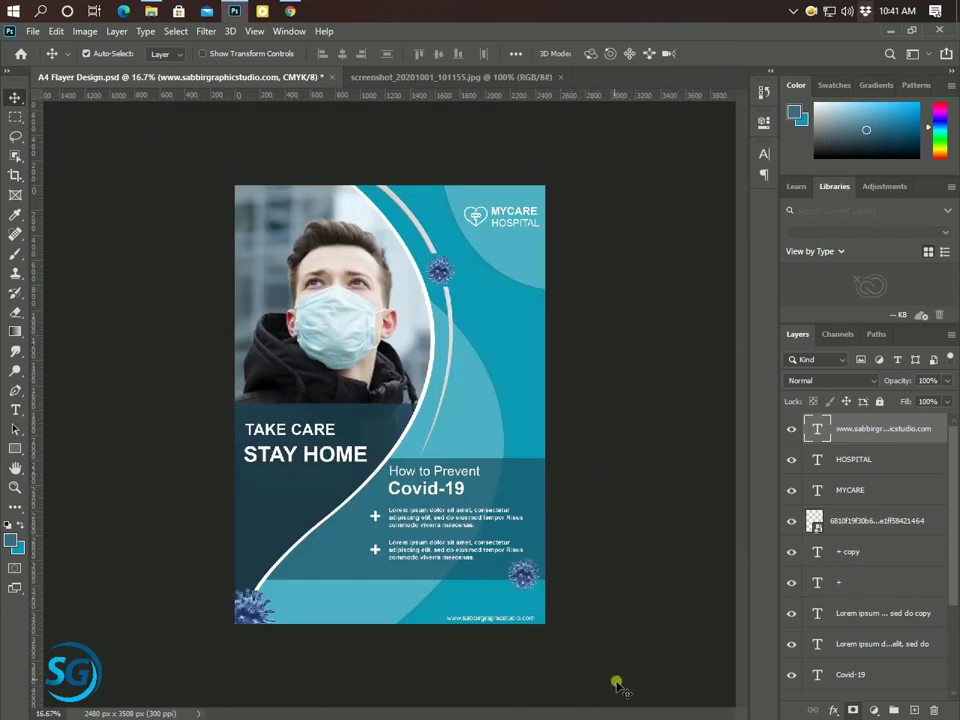
# Step: Select the HOSPITAL, MYCARE, heart, plus-sign, Lorem ipsum and Covid-19 layers together
pyautogui.keyDown('ctrl'); pyautogui.click(900, 462); pyautogui.keyUp('ctrl')
pyautogui.keyDown('ctrl'); pyautogui.click(889, 491); pyautogui.keyUp('ctrl')
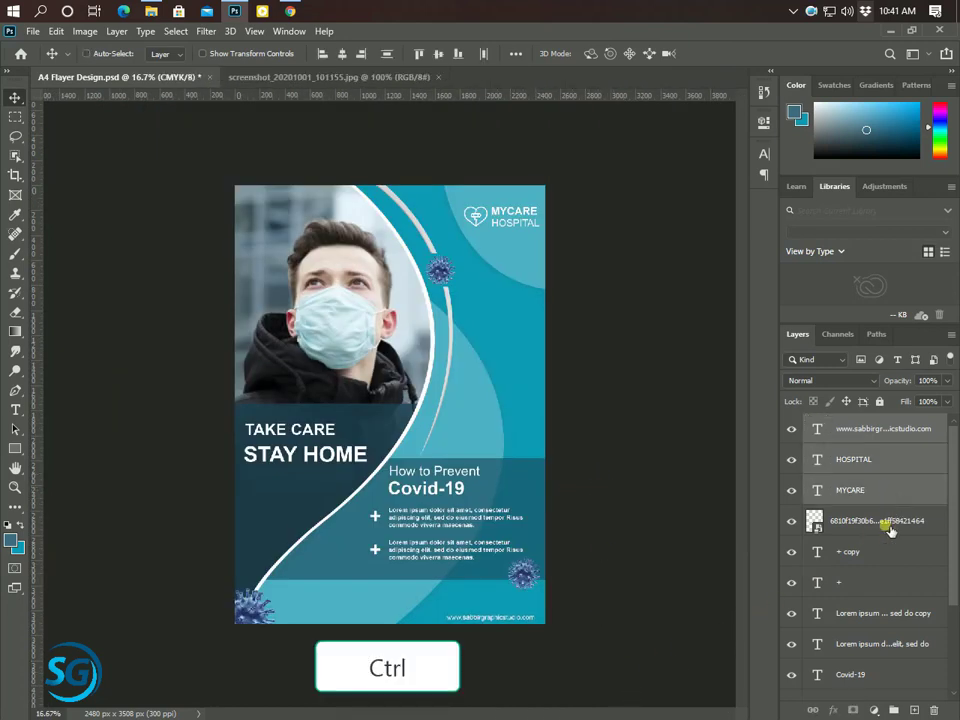
pyautogui.keyDown('ctrl'); pyautogui.click(885, 521); pyautogui.keyUp('ctrl')
pyautogui.keyDown('ctrl'); pyautogui.click(880, 552); pyautogui.keyUp('ctrl')
pyautogui.keyDown('ctrl'); pyautogui.click(868, 583); pyautogui.keyUp('ctrl')
pyautogui.keyDown('ctrl'); pyautogui.click(866, 613); pyautogui.keyUp('ctrl')
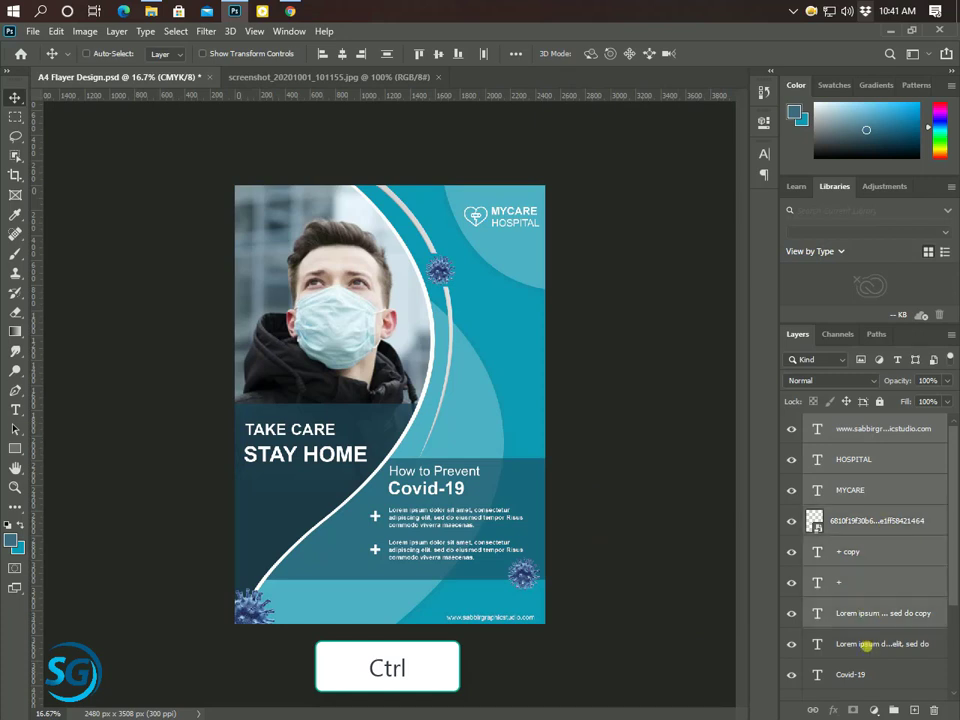
pyautogui.keyDown('ctrl'); pyautogui.click(866, 644); pyautogui.keyUp('ctrl')
pyautogui.keyDown('ctrl'); pyautogui.click(868, 676); pyautogui.keyUp('ctrl')
# Step: Add the How to Prevent, STAY HOME and TAKE CARE layers and group everything as Group 2
pyautogui.scroll(-2, 868, 670)
pyautogui.scroll(-2, 875, 655)
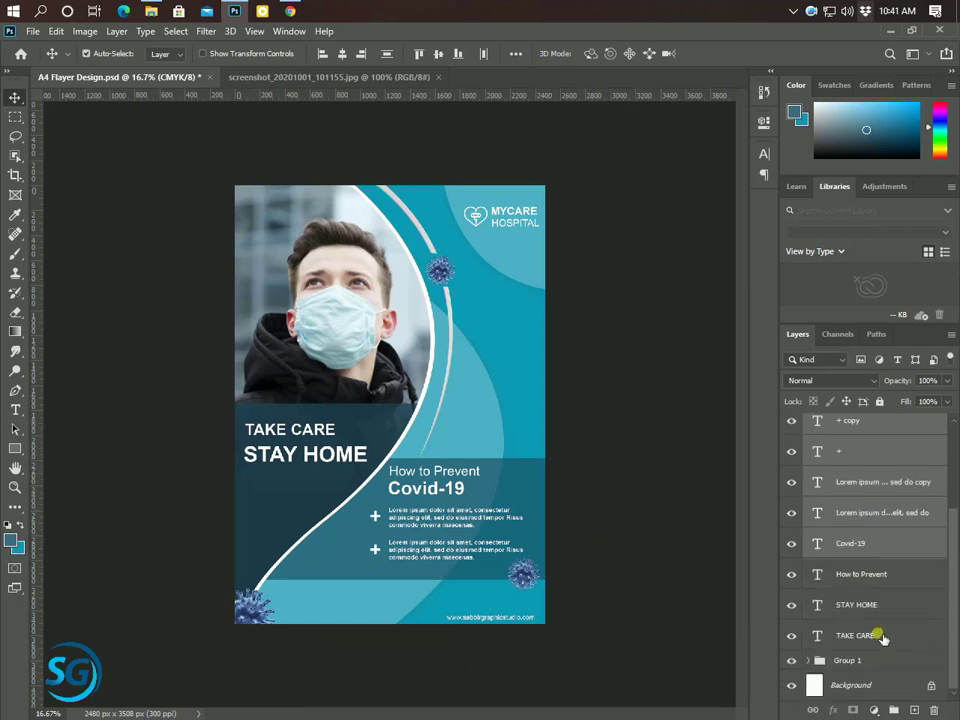
pyautogui.keyDown('ctrl'); pyautogui.click(876, 578); pyautogui.keyUp('ctrl')
pyautogui.keyDown('ctrl'); pyautogui.click(868, 604); pyautogui.keyUp('ctrl')
pyautogui.keyDown('ctrl'); pyautogui.click(857, 635); pyautogui.keyUp('ctrl')
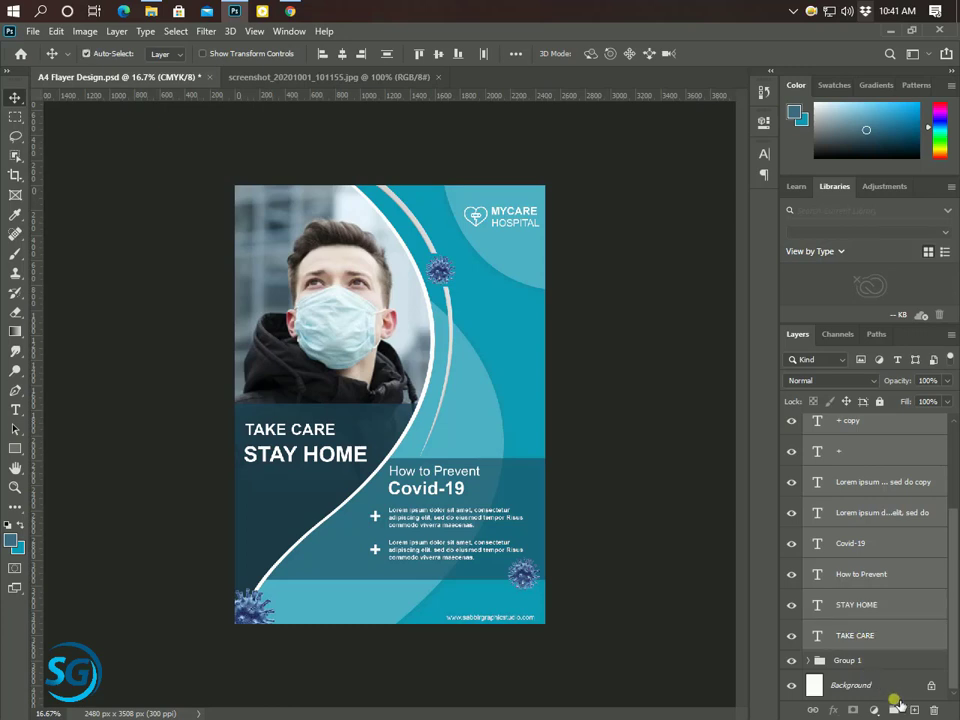
pyautogui.click(896, 709)
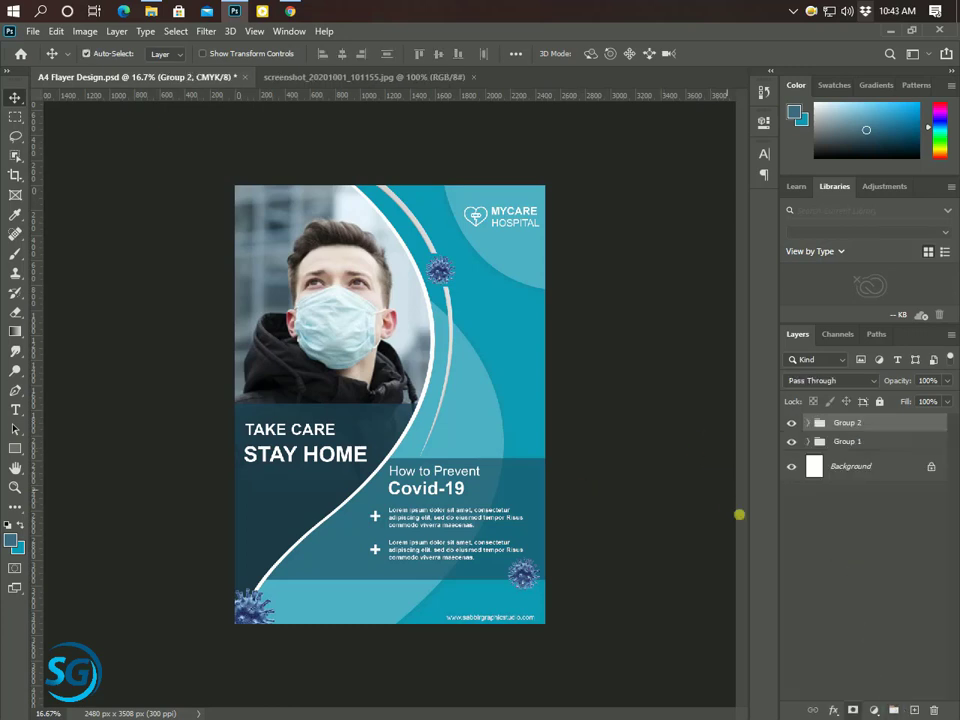
pyautogui.click(14, 448)
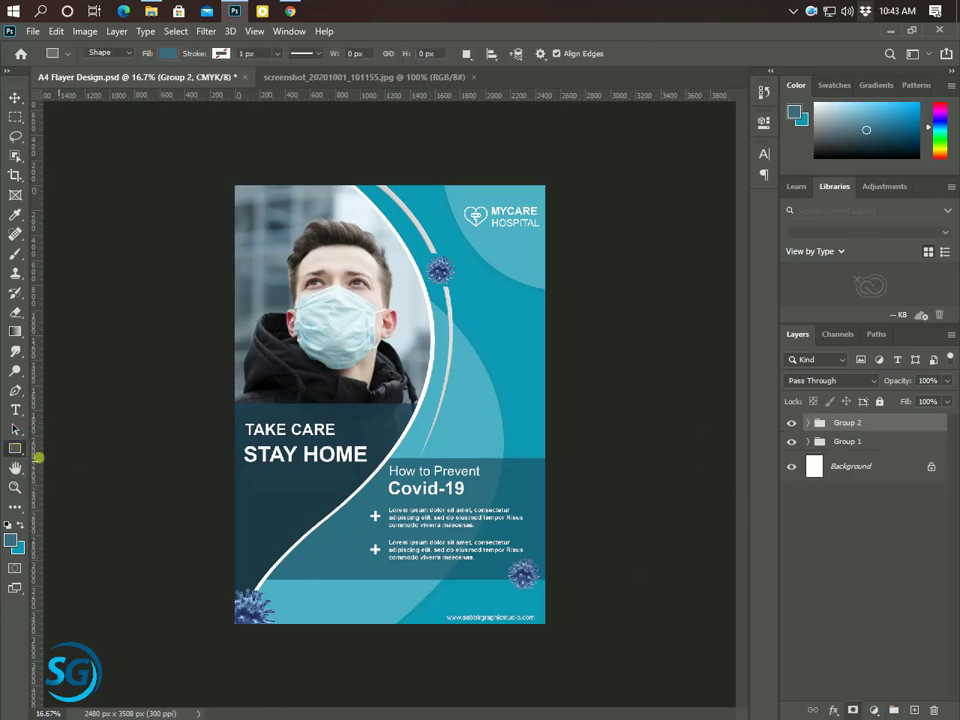
# Step: Draw a small ellipse circle near the flyer's bottom and fill it white
pyautogui.rightClick(14, 448)
pyautogui.click(77, 478)
pyautogui.scroll(2, 410, 583)
pyautogui.moveTo(410, 583); pyautogui.dragTo(438, 618)
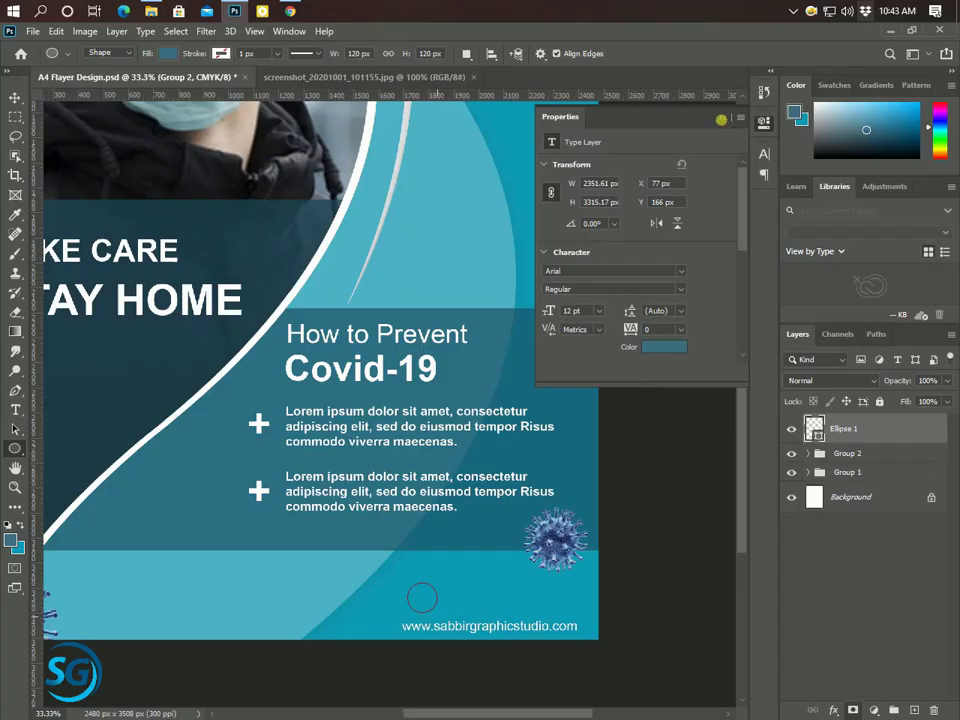
pyautogui.click(550, 237)
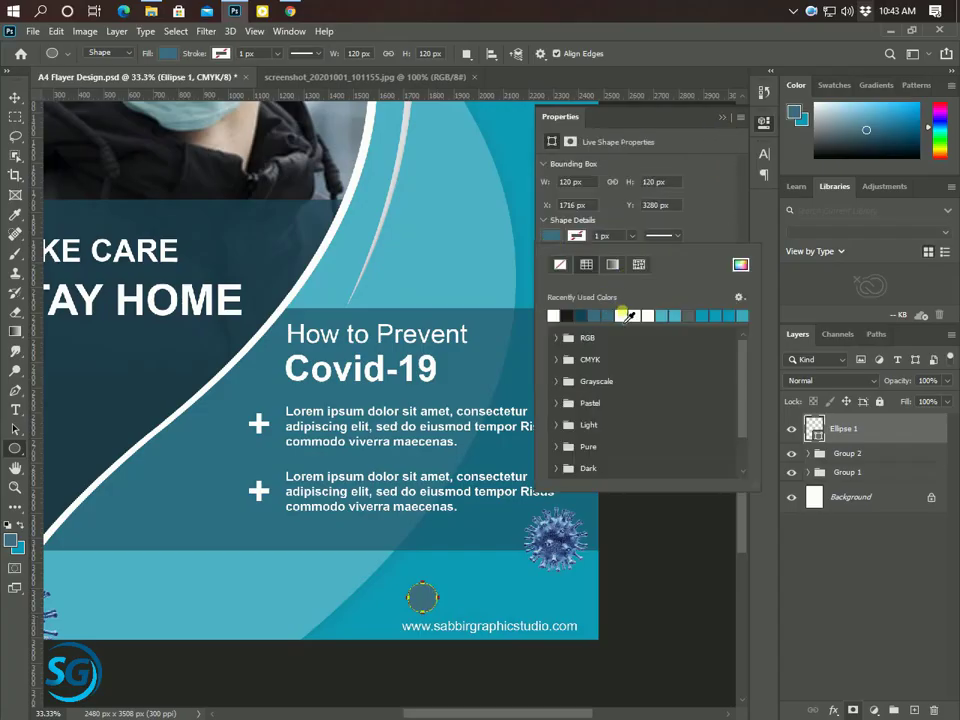
pyautogui.click(636, 314)
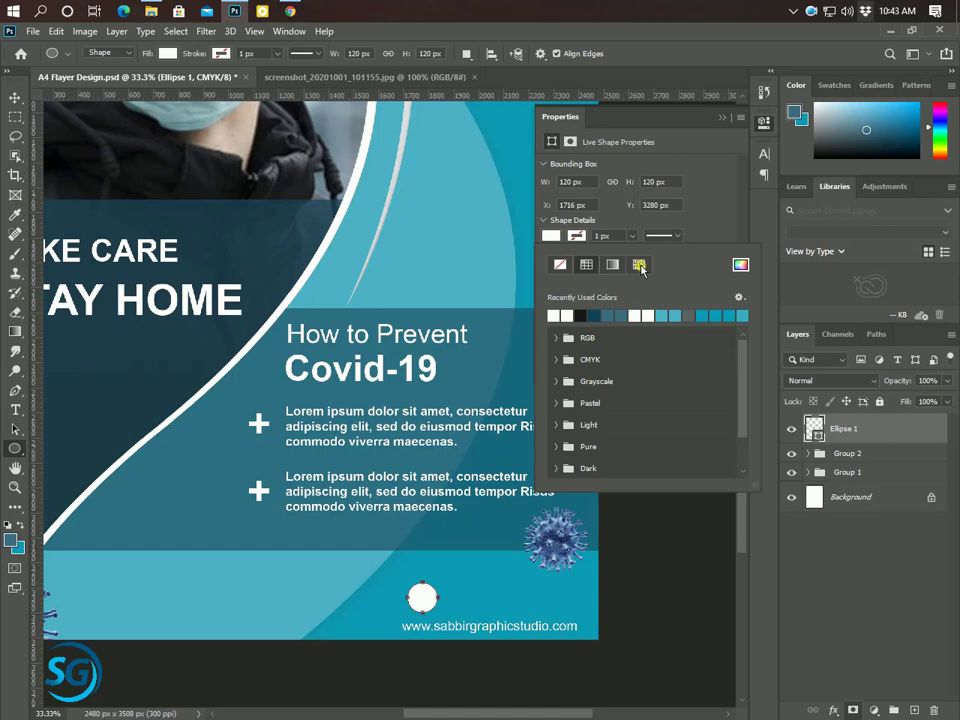
pyautogui.click(723, 120)
# Step: Duplicate the circle twice, spacing the copies in a row to its right
pyautogui.moveTo(879, 429); pyautogui.dragTo(914, 710)
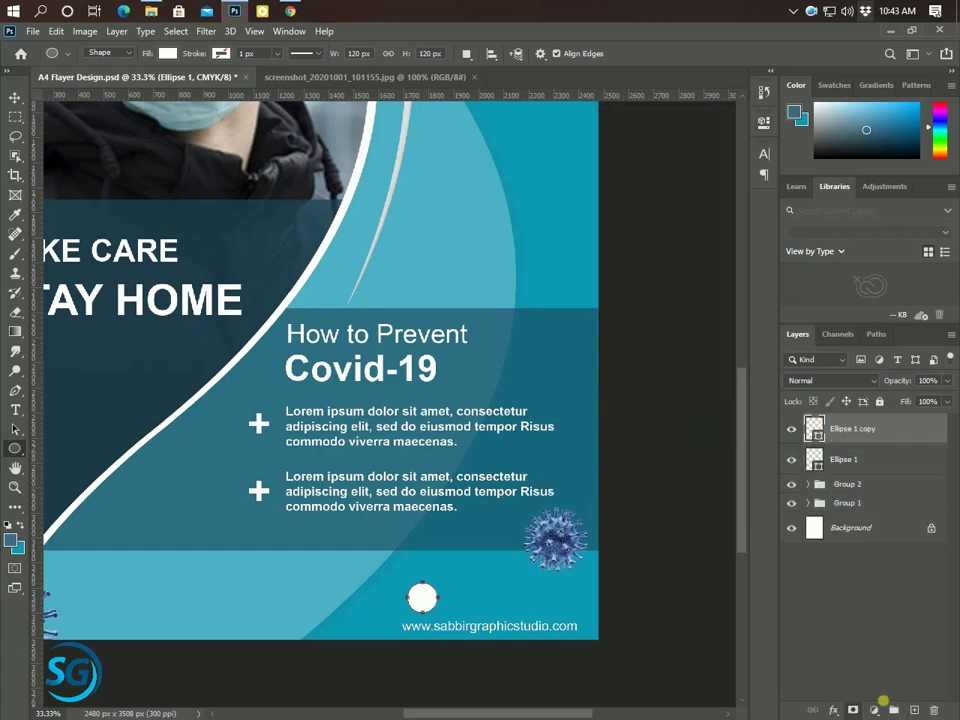
pyautogui.click(16, 99)
pyautogui.moveTo(426, 600); pyautogui.dragTo(476, 603)
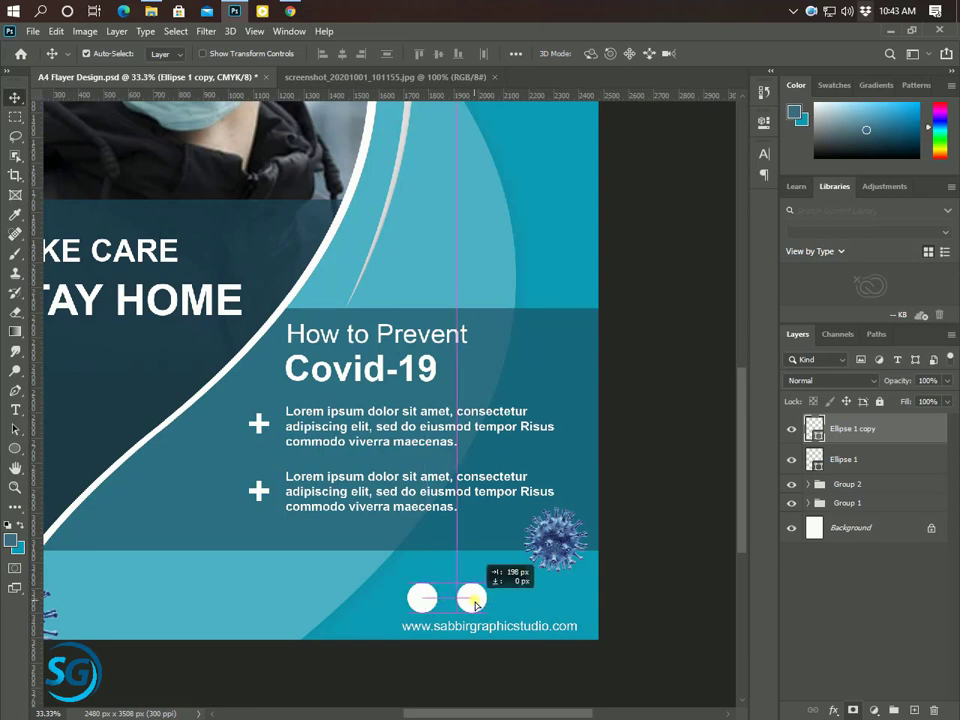
pyautogui.moveTo(910, 425); pyautogui.dragTo(918, 710)
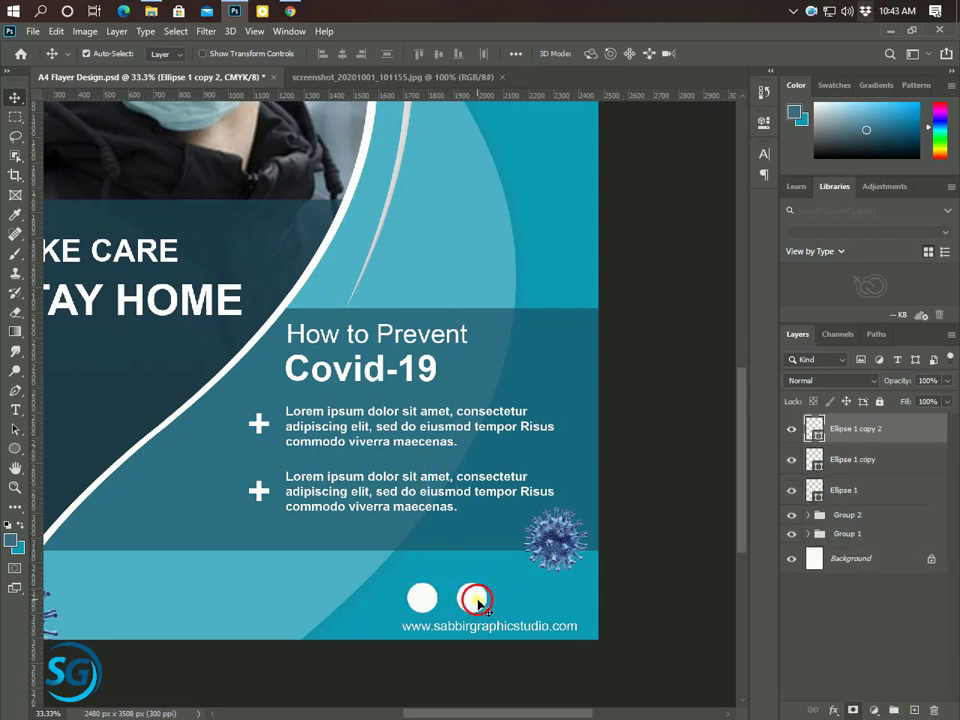
pyautogui.moveTo(471, 598)
pyautogui.mouseDown()
pyautogui.moveTo(531, 601)
pyautogui.moveTo(521, 604)
pyautogui.mouseUp()
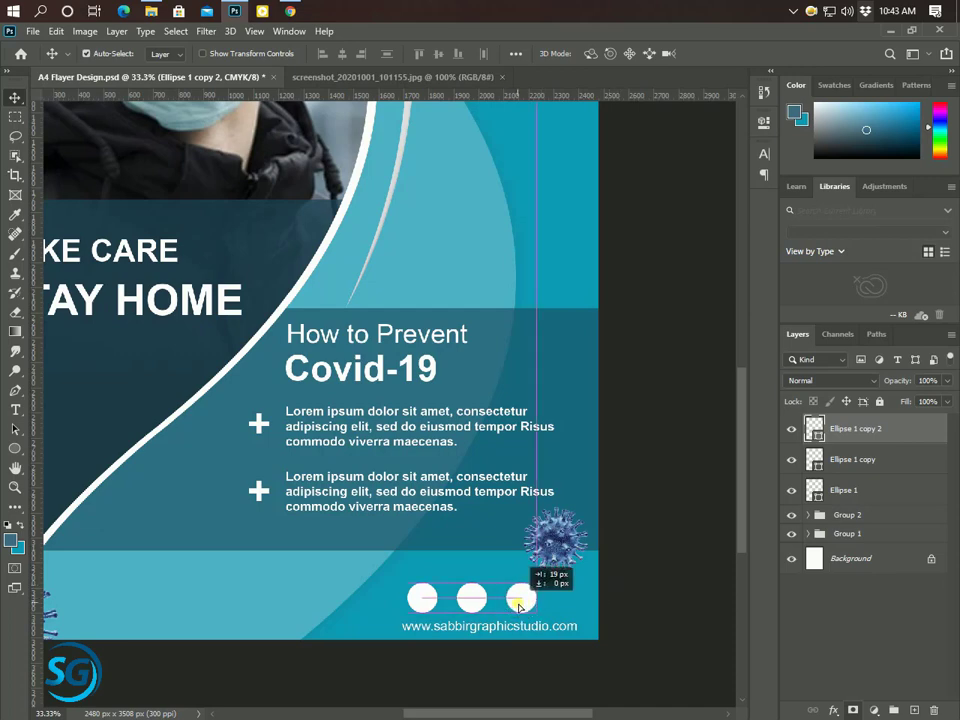
# Step: Resize all three circles together, shrinking to about 83% then enlarging about 116%
pyautogui.keyDown('shift'); pyautogui.click(869, 492); pyautogui.keyUp('shift')
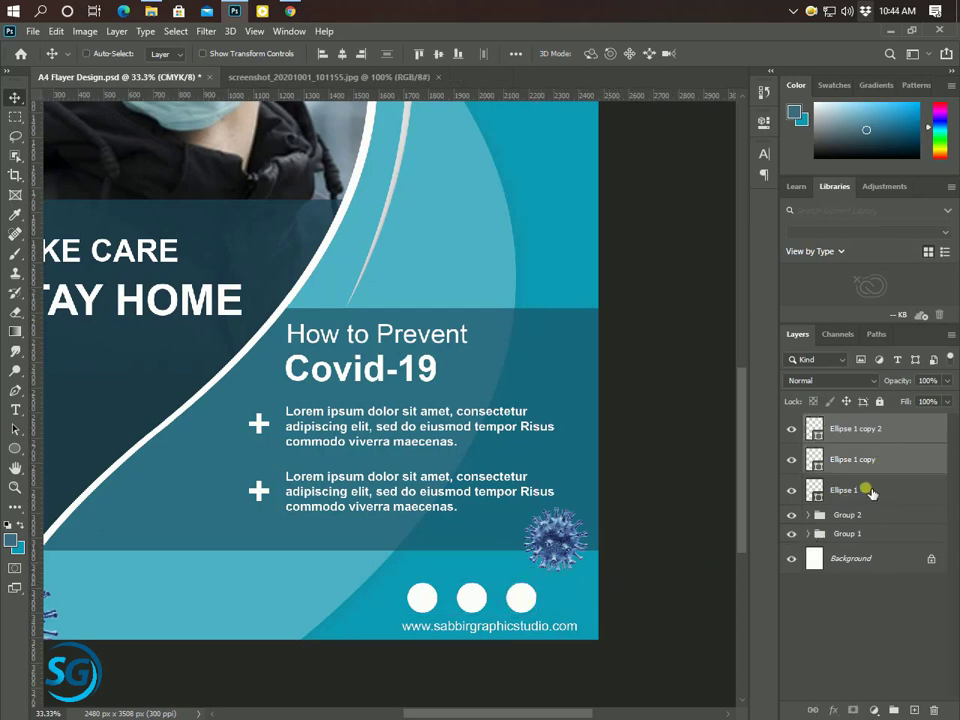
pyautogui.hotkey('ctrl', 't')
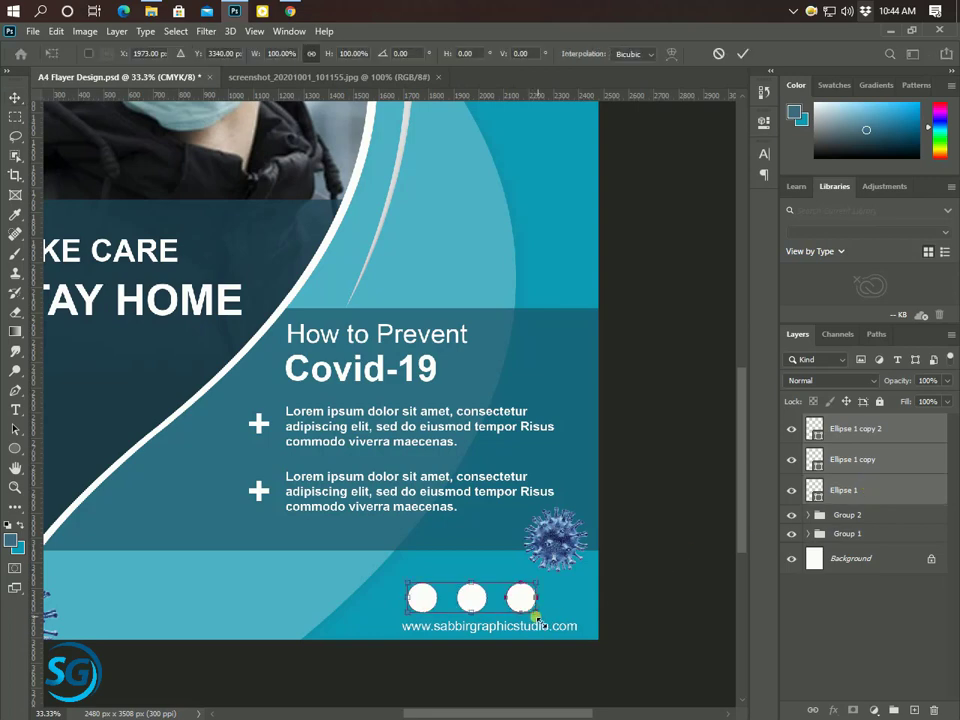
pyautogui.moveTo(536, 617)
pyautogui.mouseDown()
pyautogui.moveTo(516, 606)
pyautogui.moveTo(536, 607)
pyautogui.mouseUp()
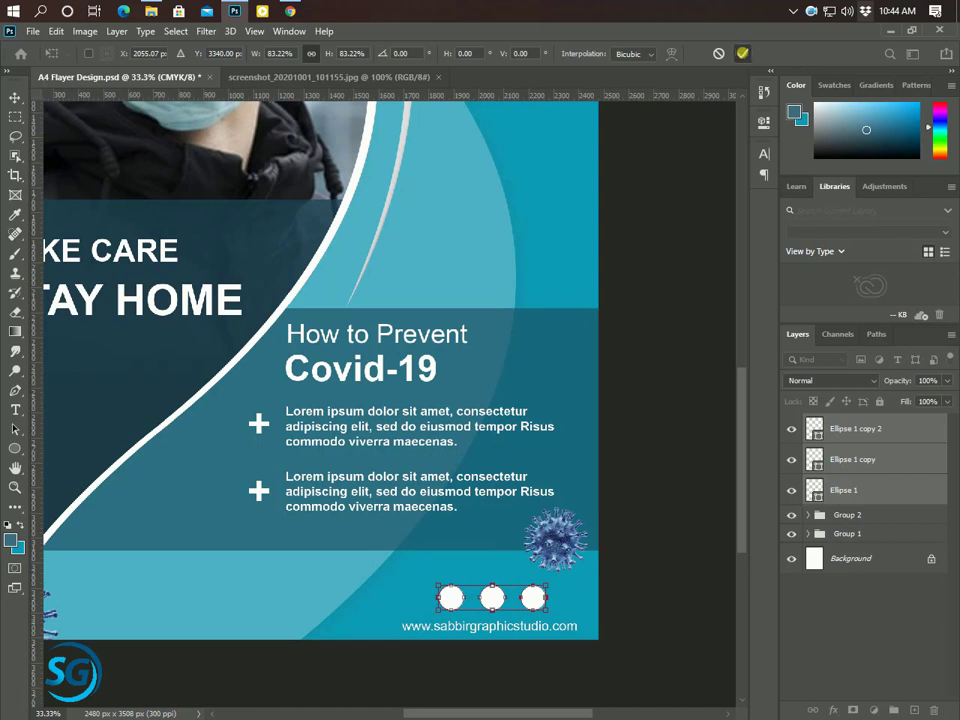
pyautogui.press('Return')
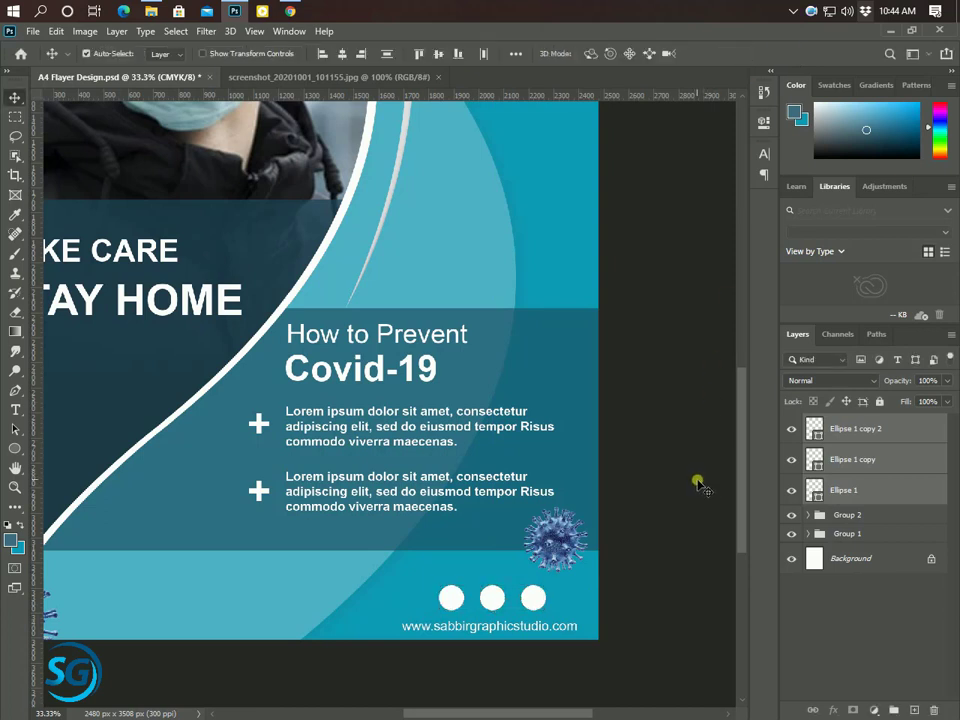
pyautogui.hotkey('ctrl', 't')
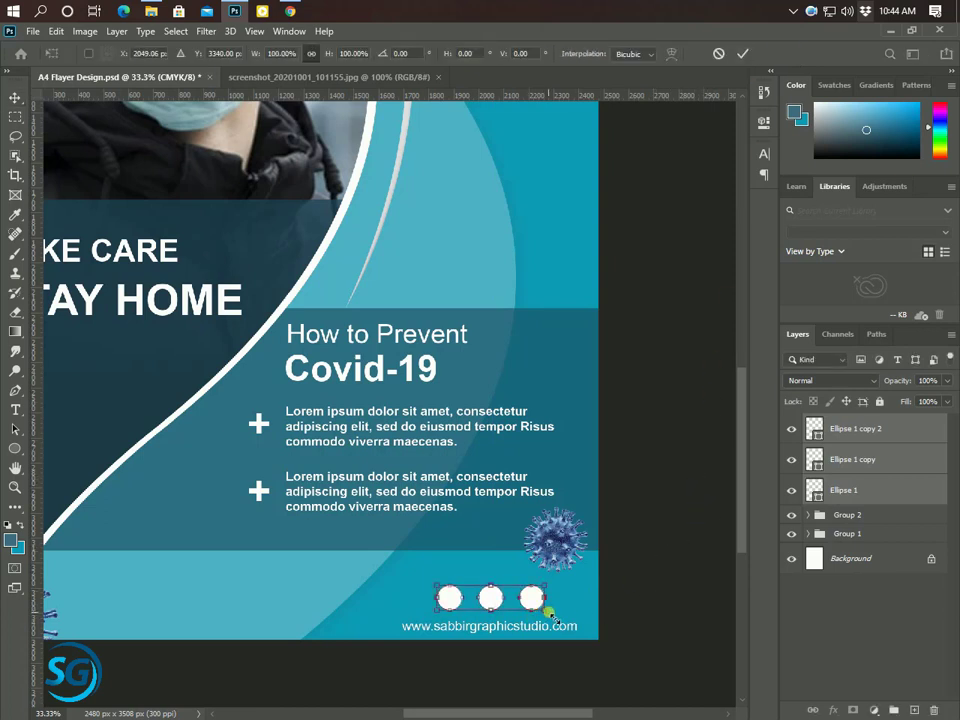
pyautogui.moveTo(548, 611); pyautogui.dragTo(555, 613)
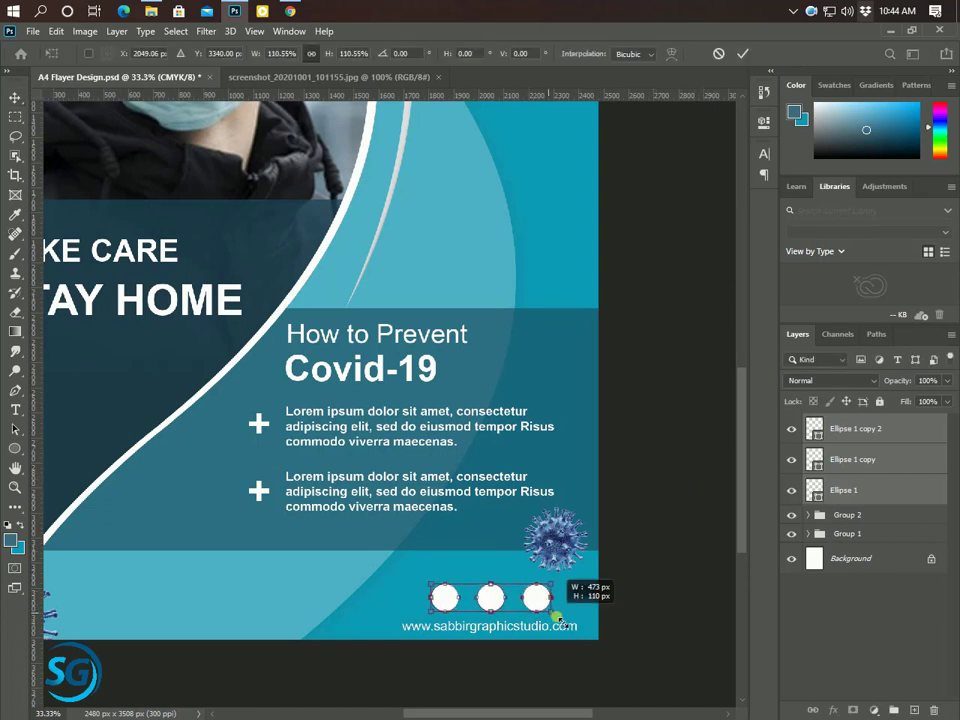
pyautogui.click(744, 54)
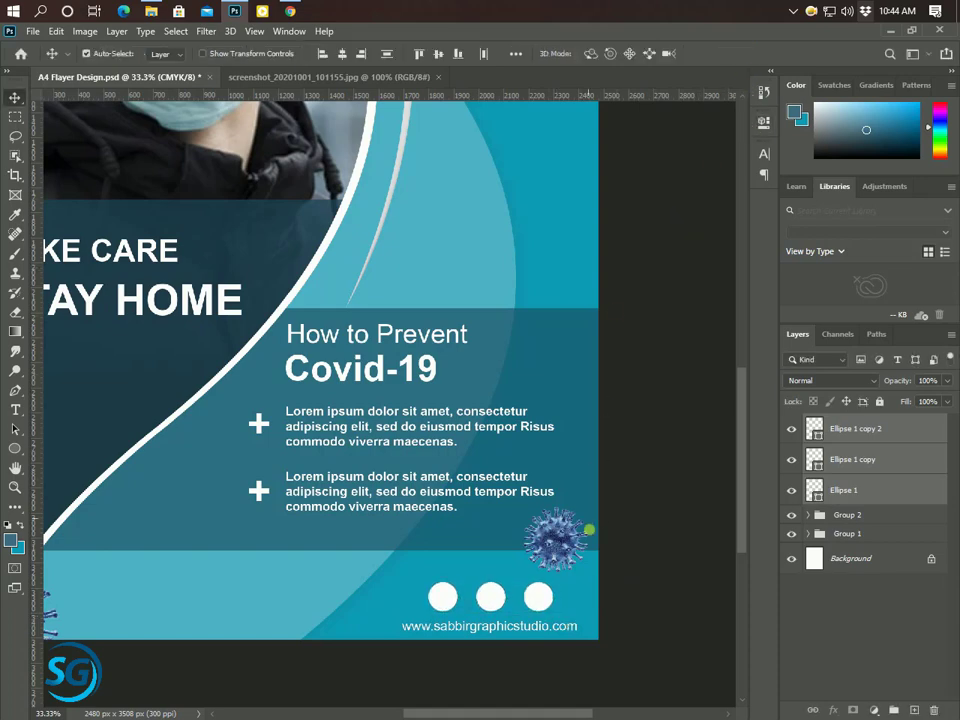
pyautogui.keyDown('alt'); pyautogui.click(592, 558); pyautogui.keyUp('alt')
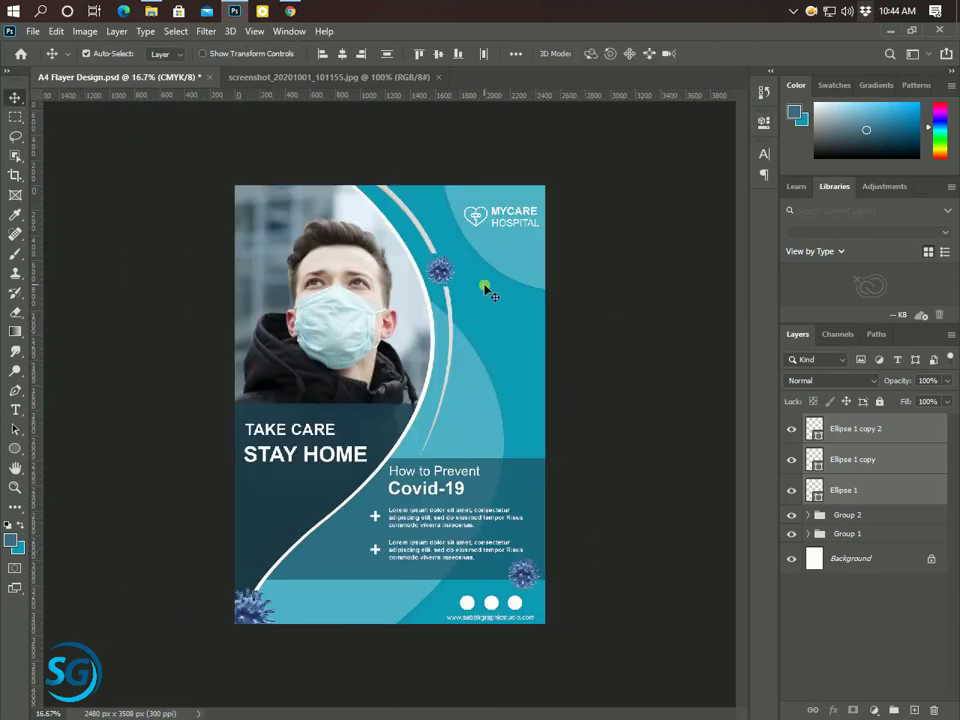
# Step: Place the Facebook icon on the flyer and magic-erase its blue background, keeping the f
pyautogui.click(150, 11)
pyautogui.moveTo(330, 405)
pyautogui.mouseDown()
pyautogui.moveTo(102, 463)
pyautogui.moveTo(240, 456)
pyautogui.mouseUp()
pyautogui.click(717, 55)
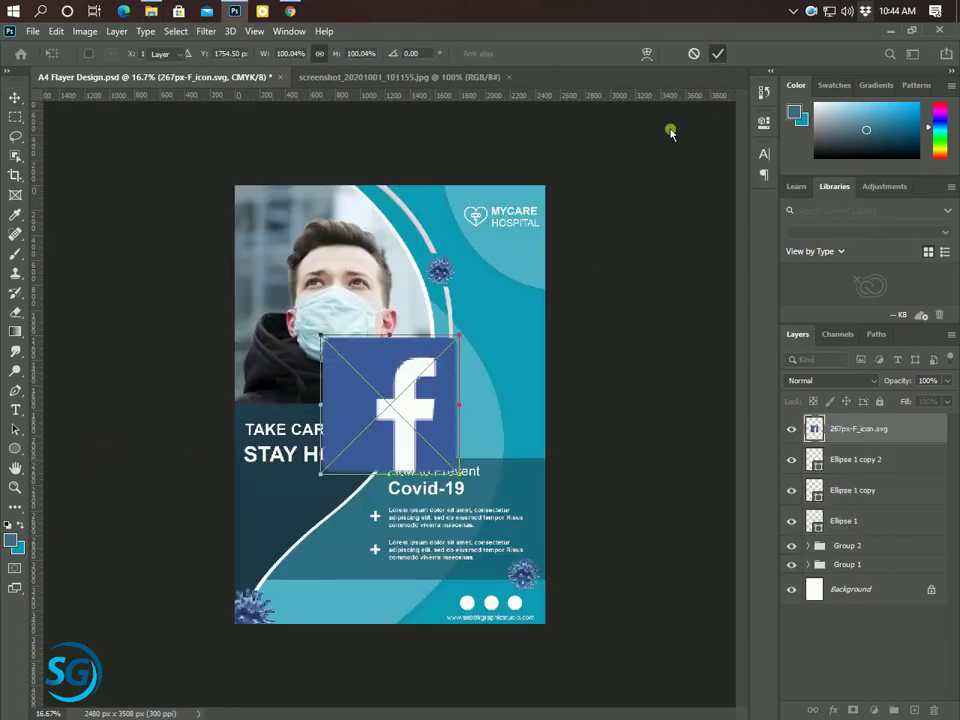
pyautogui.rightClick(15, 318)
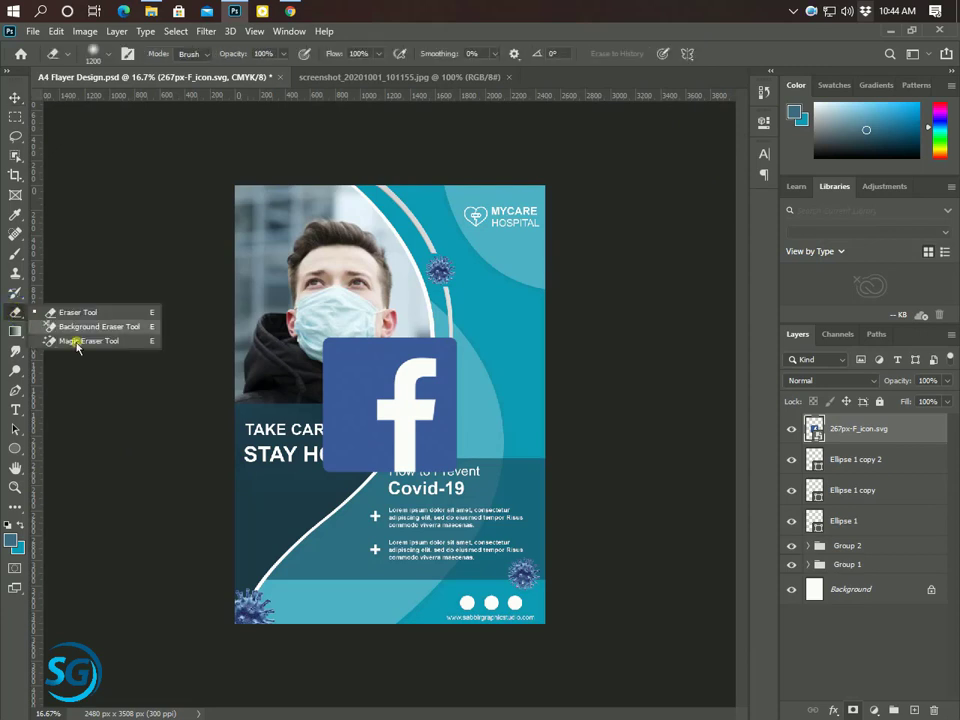
pyautogui.click(79, 339)
pyautogui.click(341, 366)
pyautogui.click(446, 302)
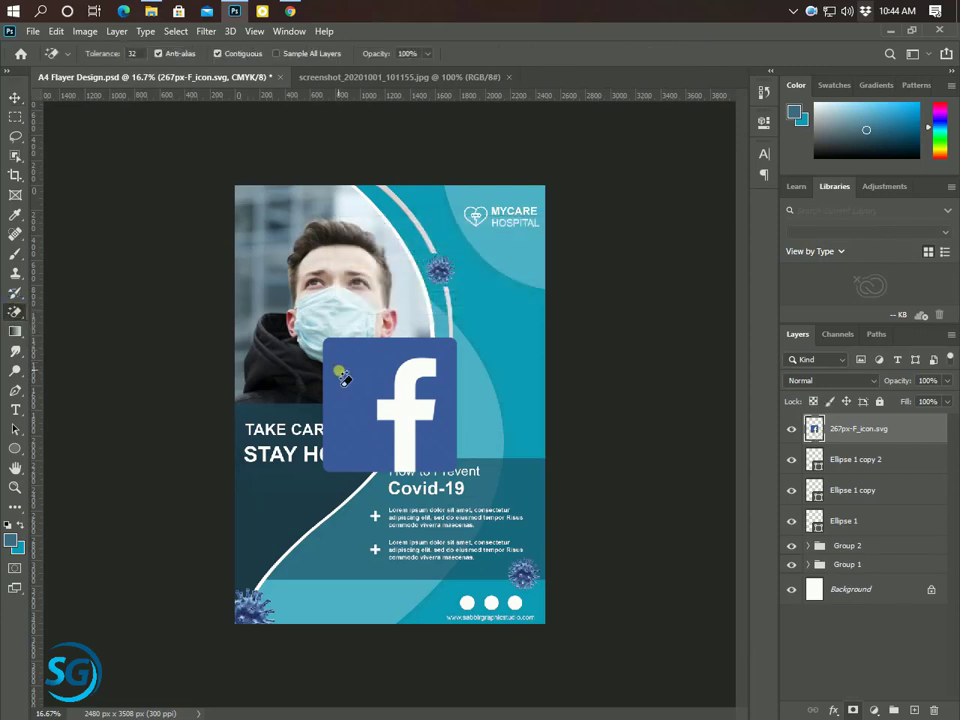
pyautogui.click(340, 372)
# Step: Give the Facebook f a Color Overlay using the flyer's teal
pyautogui.click(14, 99)
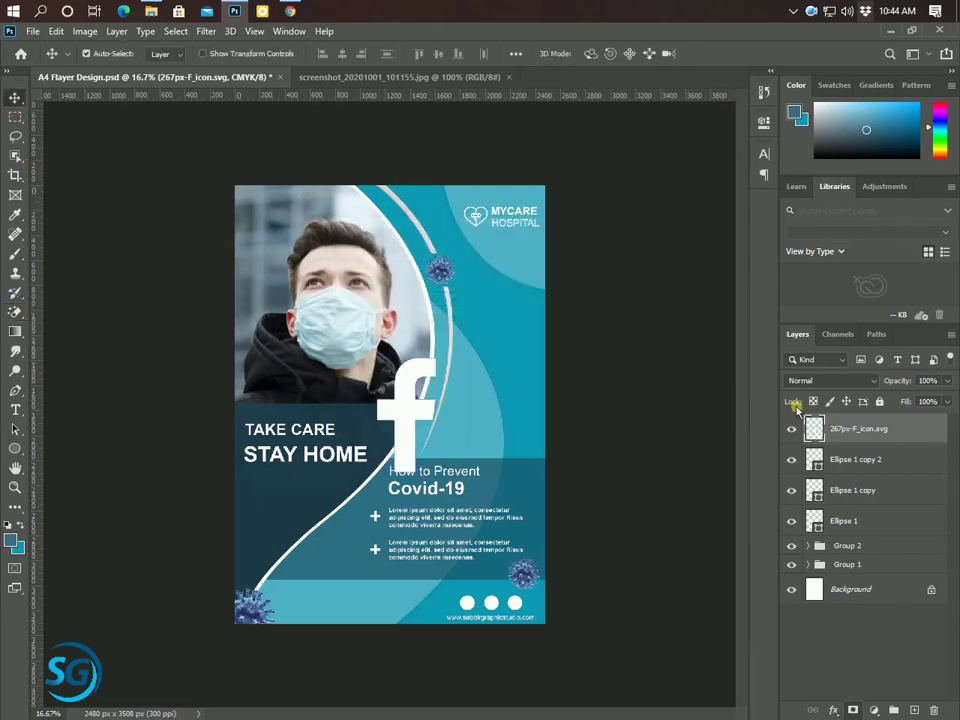
pyautogui.doubleClick(813, 428)
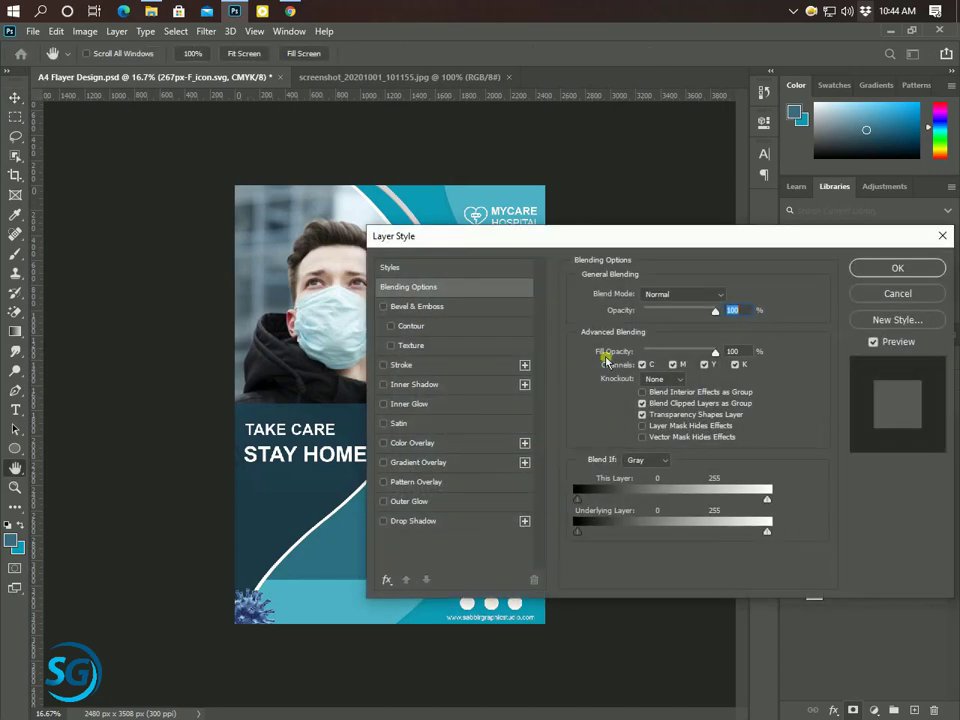
pyautogui.moveTo(538, 238); pyautogui.dragTo(663, 255)
pyautogui.click(571, 461)
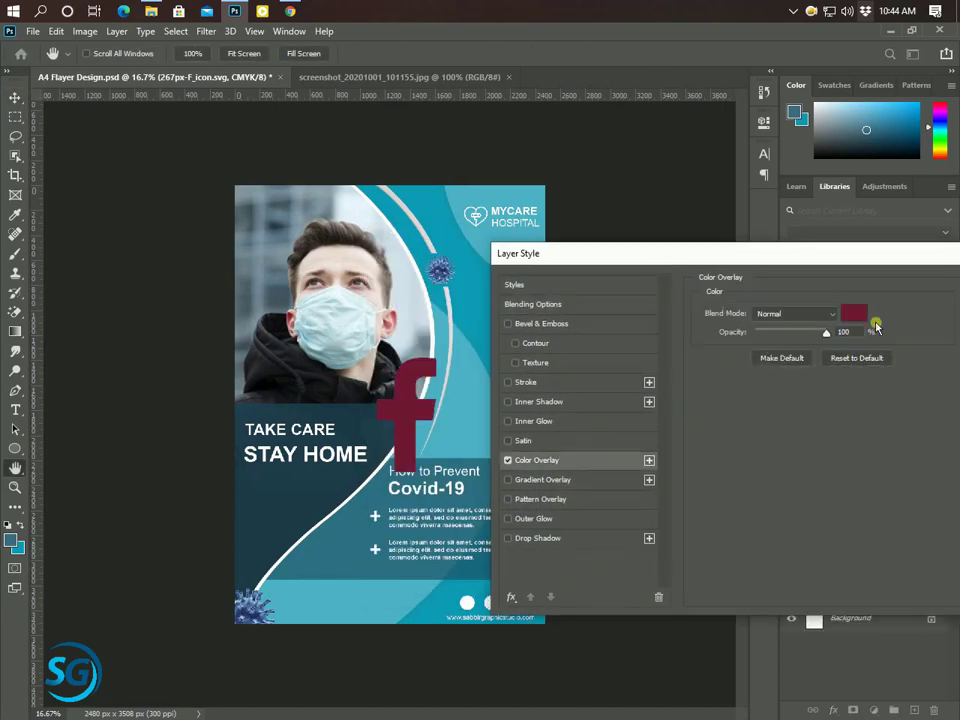
pyautogui.click(857, 311)
pyautogui.click(477, 316)
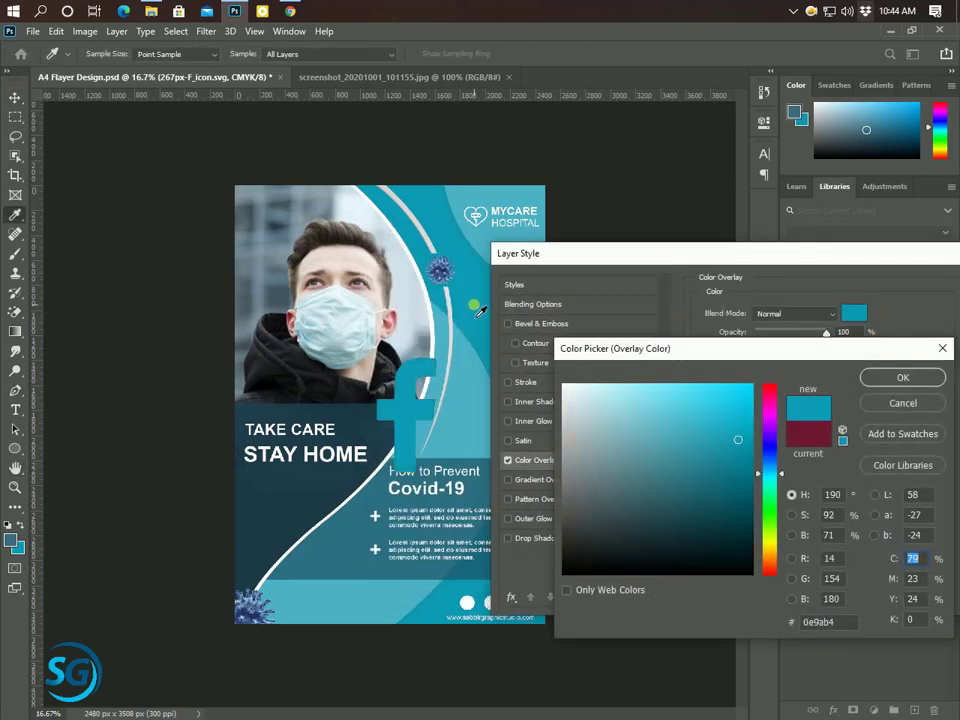
pyautogui.click(270, 493)
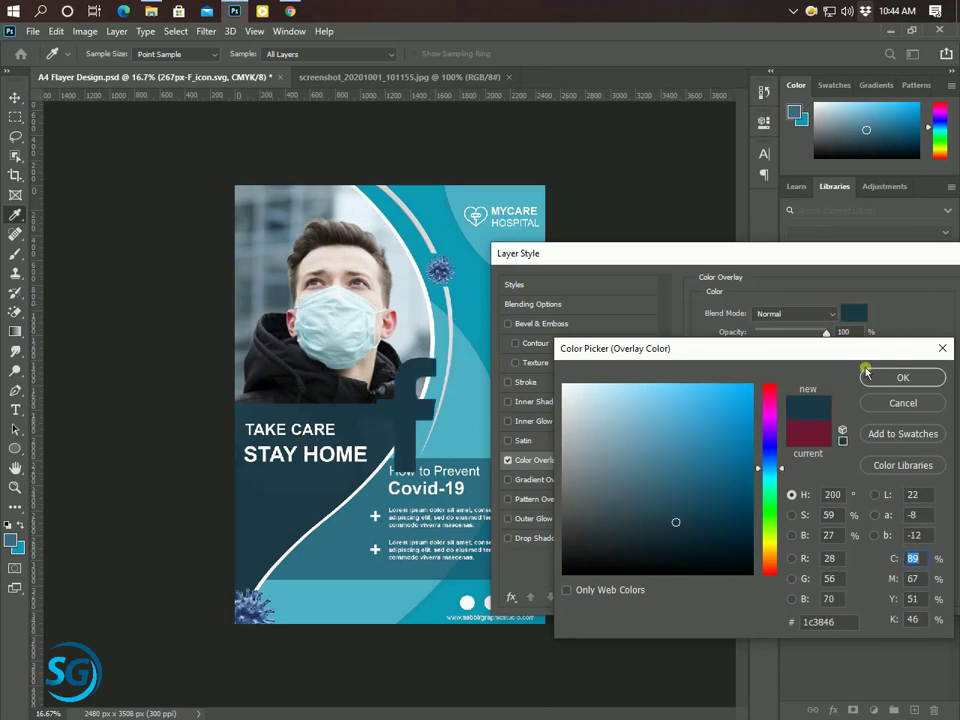
pyautogui.click(474, 310)
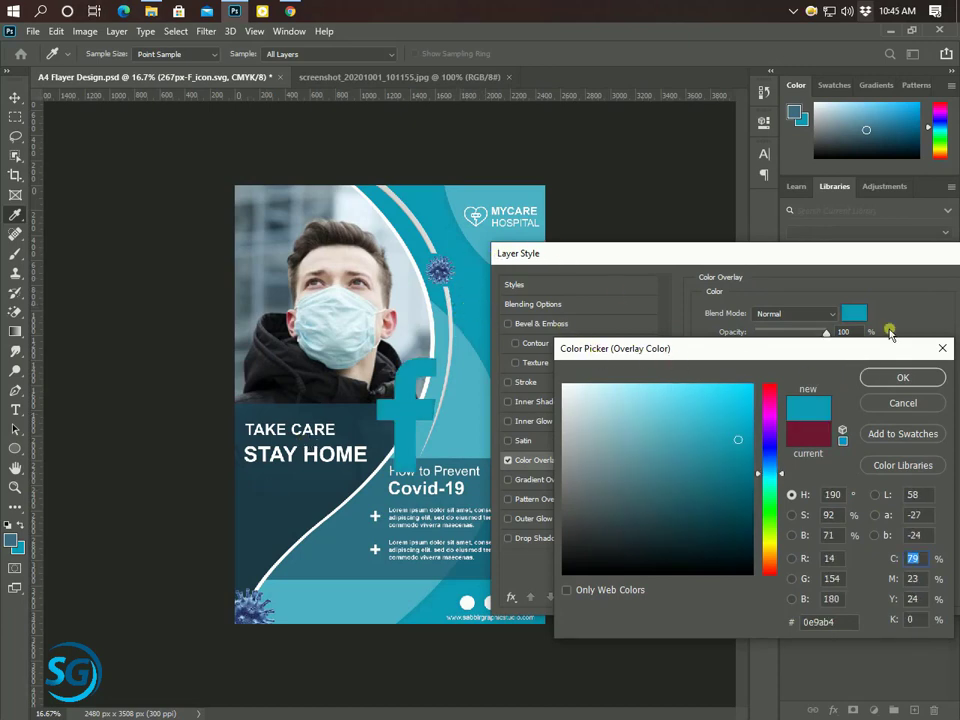
pyautogui.click(903, 377)
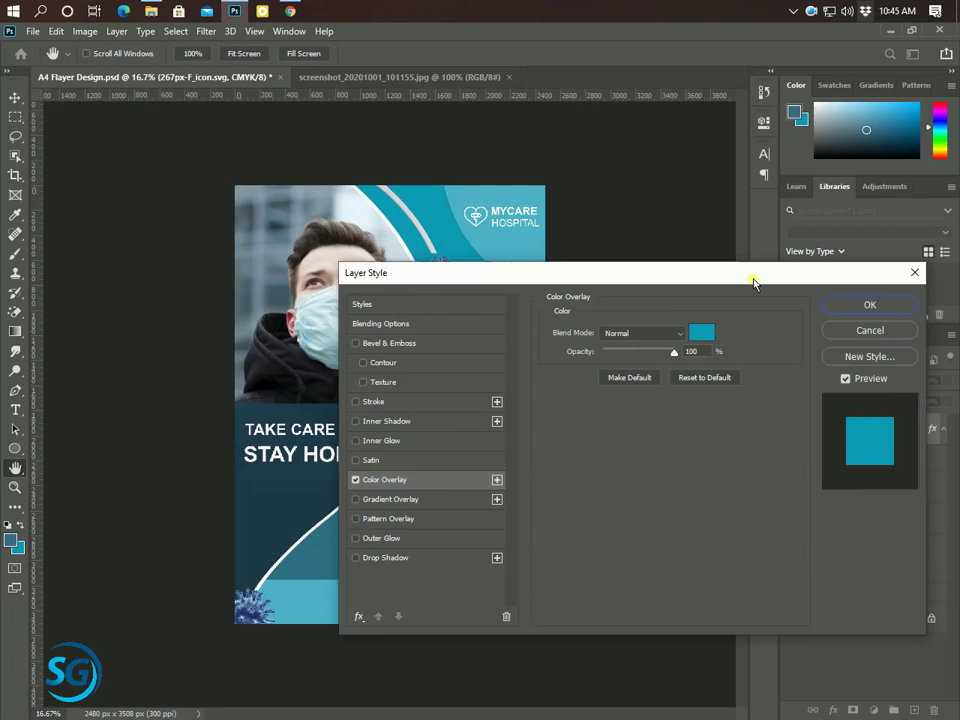
pyautogui.click(900, 312)
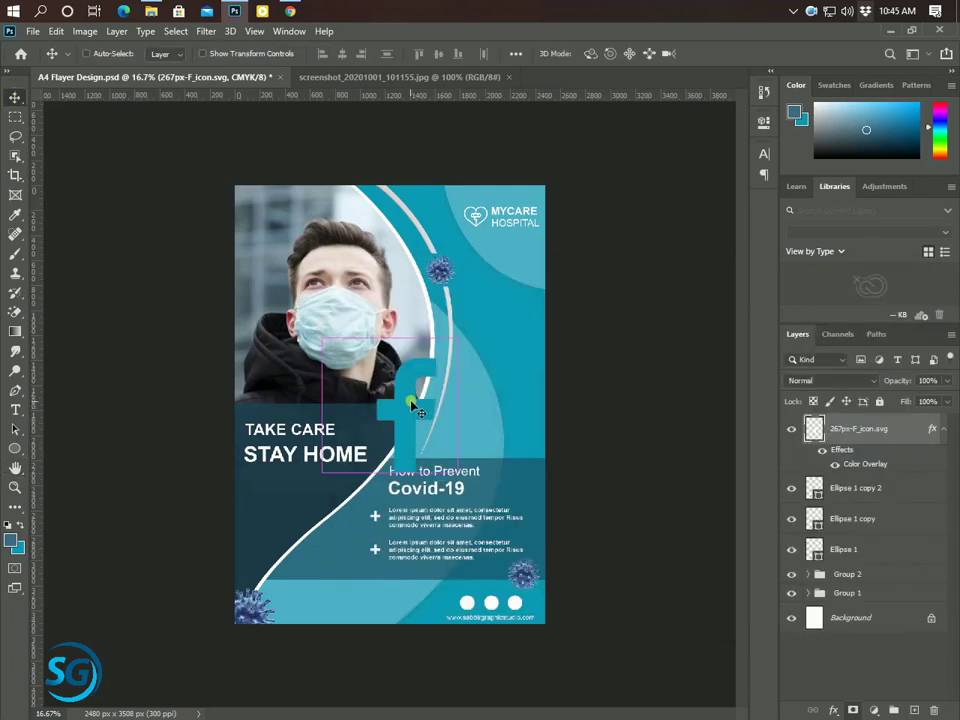
# Step: Shrink the f icon to about 8% and position it inside the first white circle
pyautogui.hotkey('ctrl', 't')
pyautogui.moveTo(428, 443)
pyautogui.mouseDown()
pyautogui.moveTo(514, 578)
pyautogui.moveTo(516, 606)
pyautogui.moveTo(408, 500)
pyautogui.moveTo(481, 574)
pyautogui.mouseUp()
pyautogui.scroll(1, 488, 586)
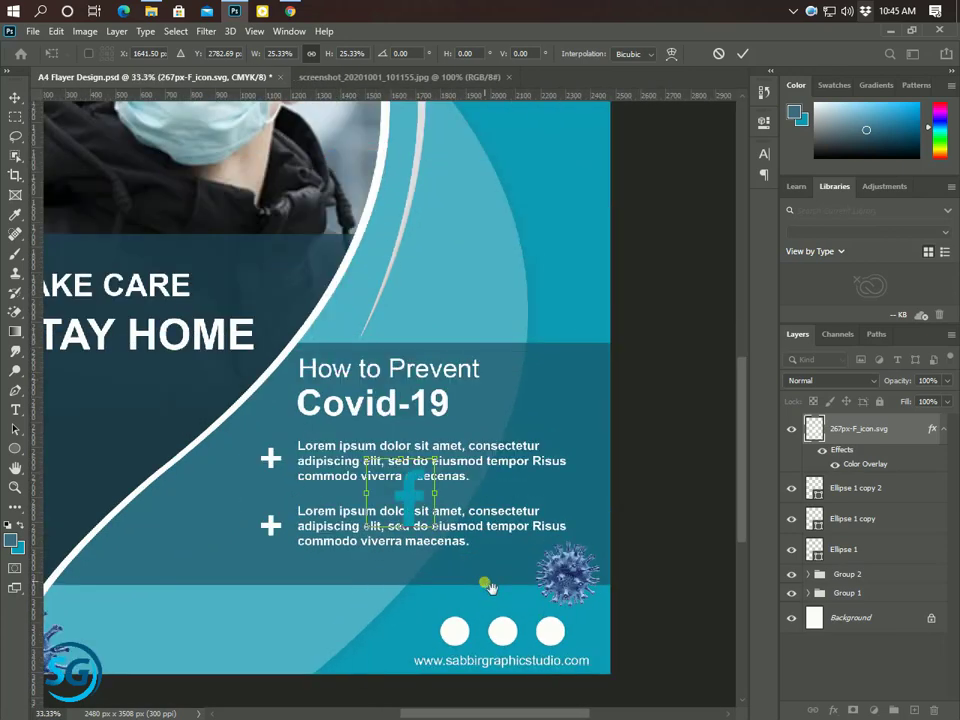
pyautogui.scroll(1, 488, 583)
pyautogui.moveTo(460, 411)
pyautogui.mouseDown()
pyautogui.moveTo(456, 556)
pyautogui.moveTo(447, 547)
pyautogui.mouseUp()
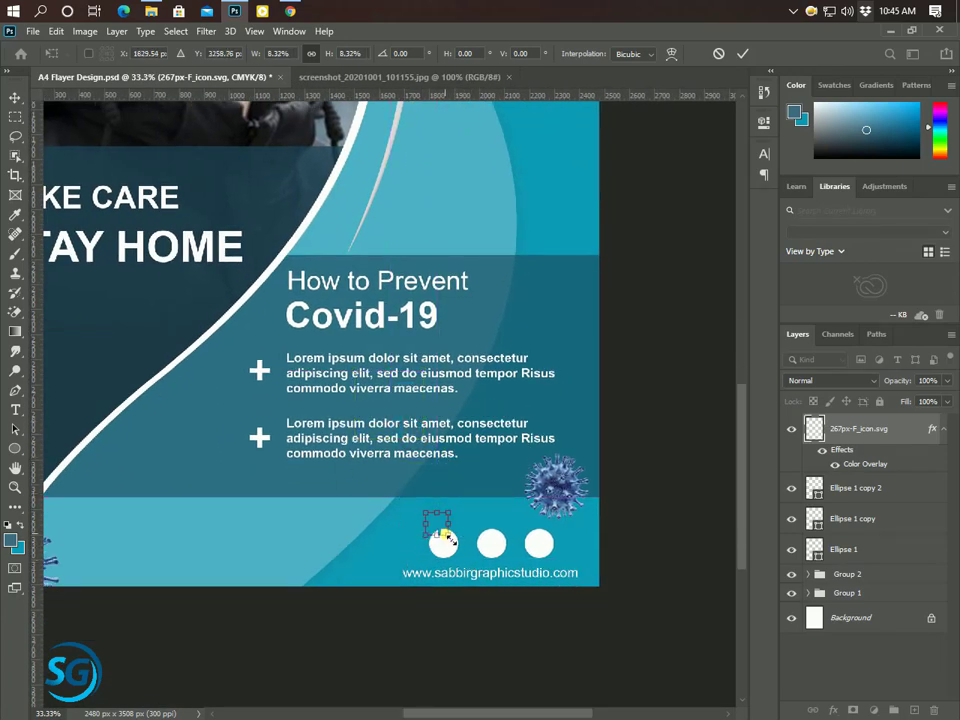
pyautogui.scroll(1, 445, 545)
pyautogui.moveTo(436, 521); pyautogui.dragTo(443, 550)
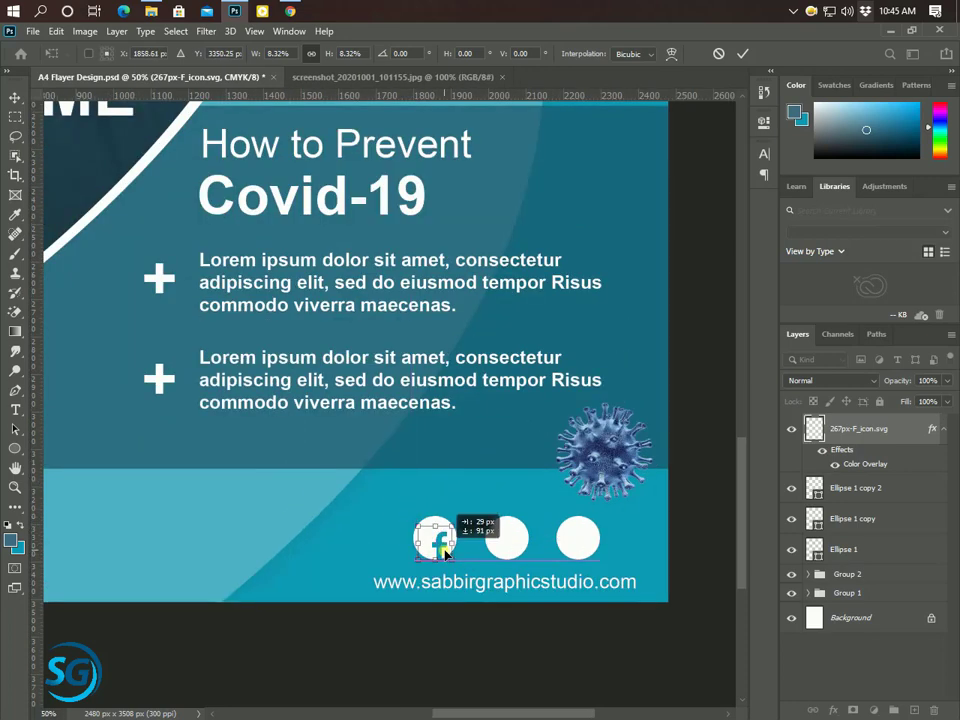
pyautogui.click(742, 53)
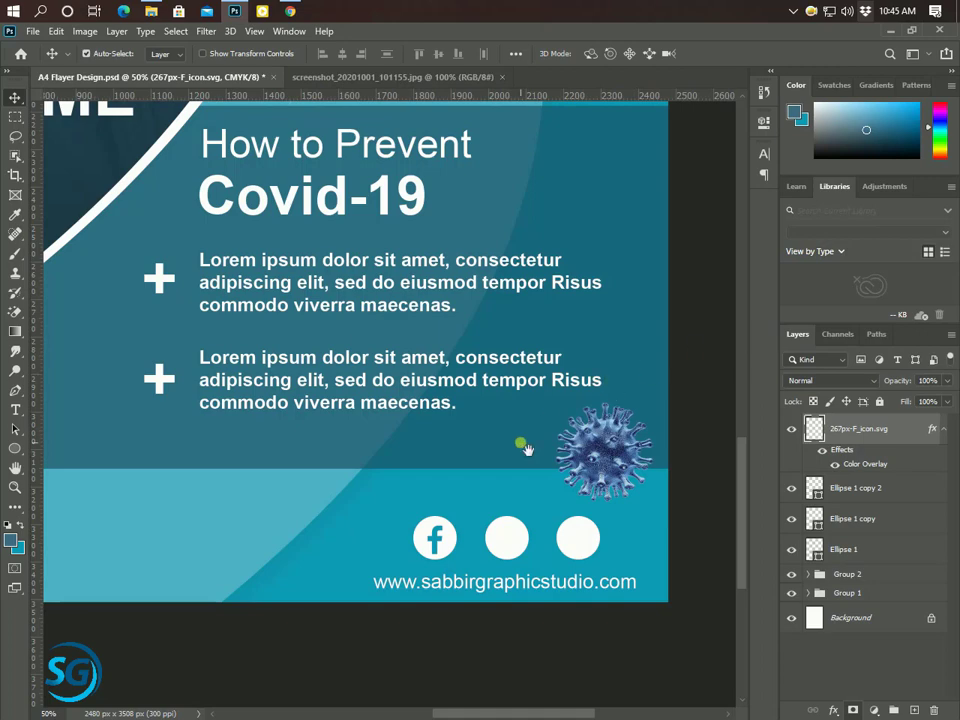
pyautogui.scroll(-1, 523, 446)
pyautogui.scroll(-1, 523, 446)
pyautogui.scroll(-1, 523, 446)
# Step: Place the Twitter icon on the flyer and magic-erase its blue square background
pyautogui.hotkey('alt', 'Tab')
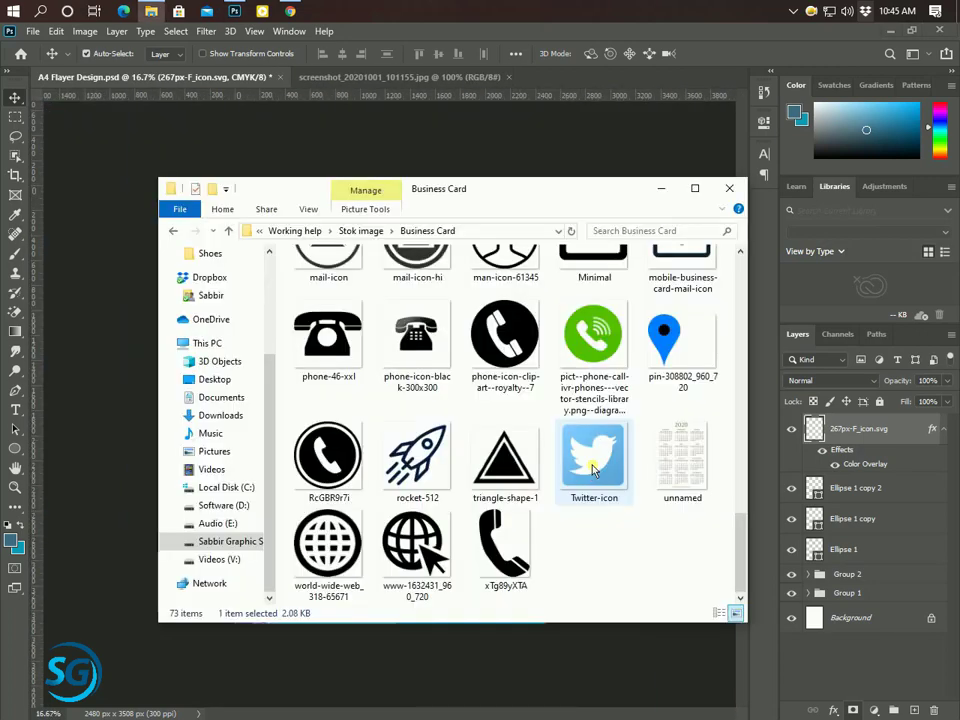
pyautogui.moveTo(593, 470)
pyautogui.mouseDown()
pyautogui.moveTo(561, 553)
pyautogui.moveTo(390, 405)
pyautogui.mouseUp()
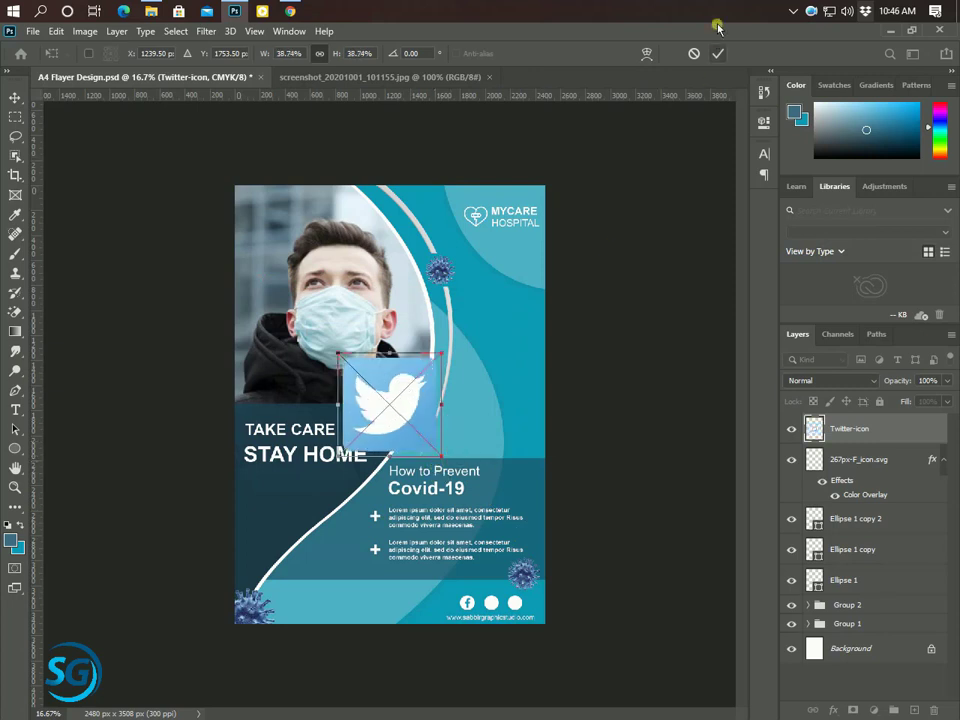
pyautogui.press('Return')
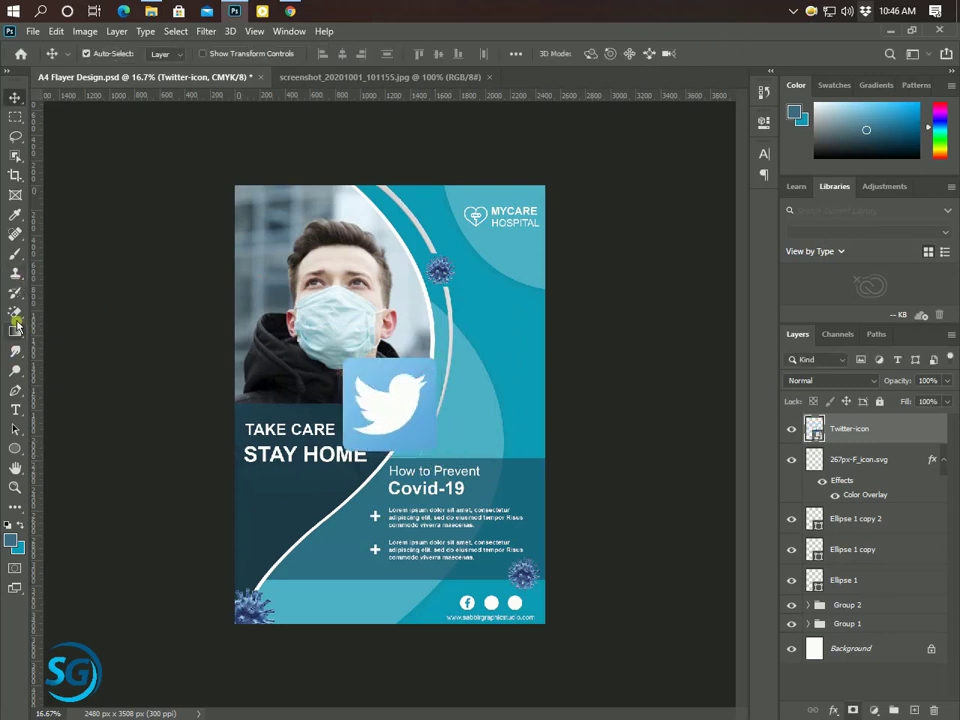
pyautogui.click(15, 311)
pyautogui.click(372, 364)
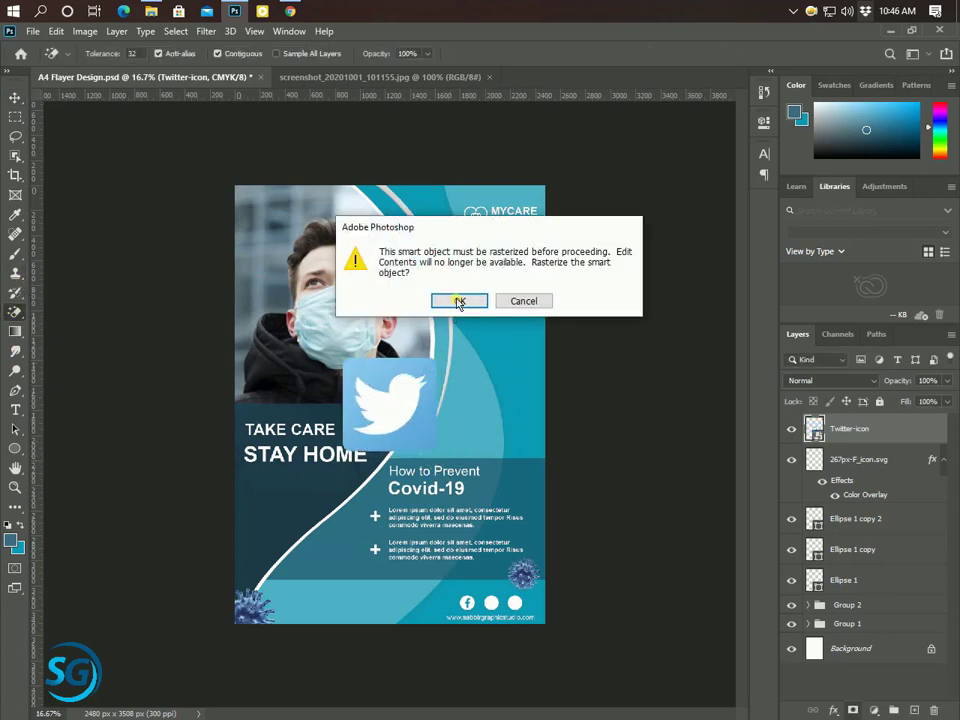
pyautogui.click(456, 300)
pyautogui.click(381, 381)
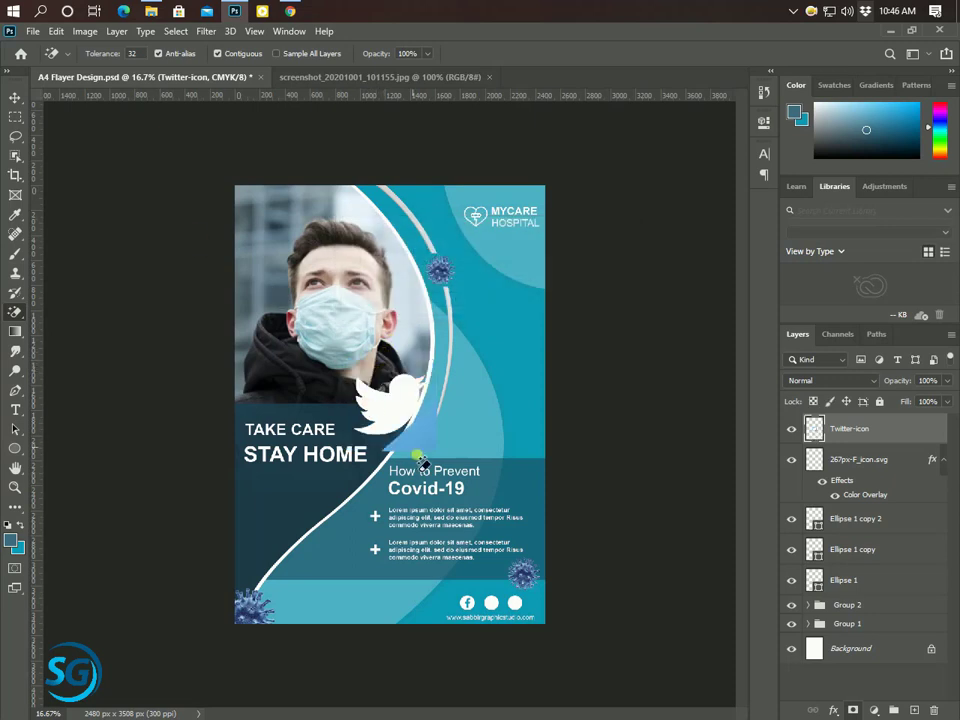
# Step: Add a teal Color Overlay to the Twitter bird
pyautogui.click(15, 97)
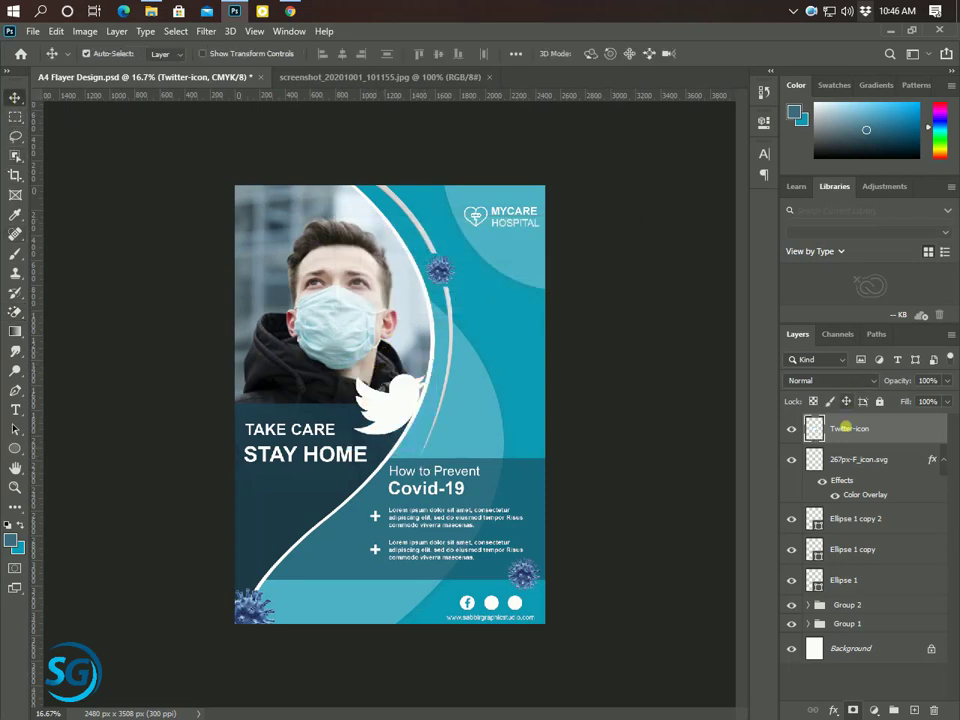
pyautogui.doubleClick(815, 429)
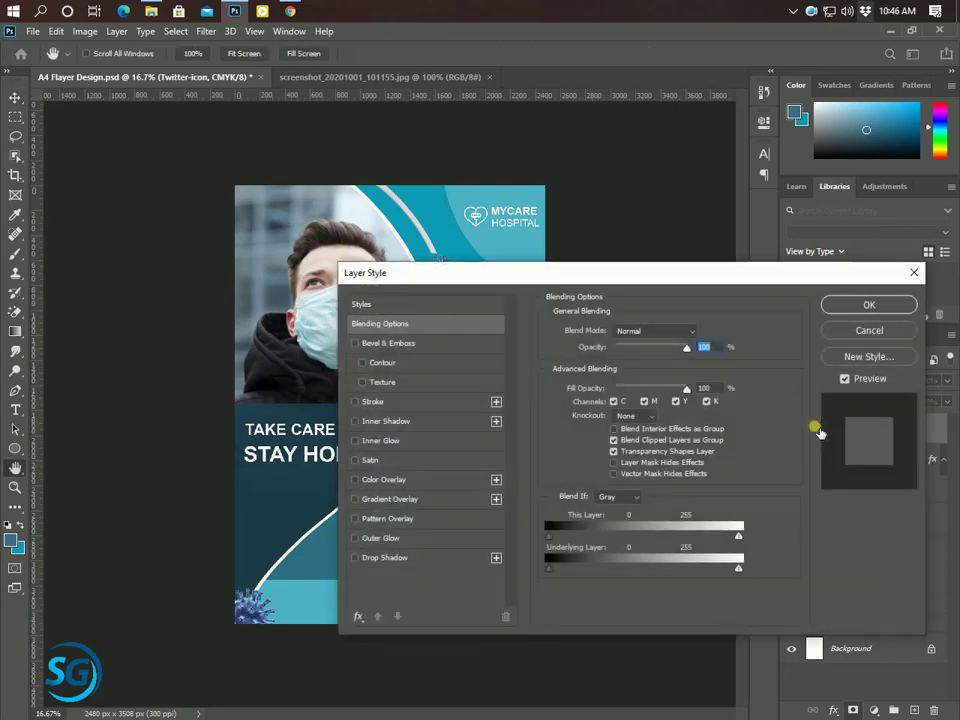
pyautogui.moveTo(549, 272)
pyautogui.mouseDown()
pyautogui.moveTo(784, 258)
pyautogui.moveTo(590, 268)
pyautogui.mouseUp()
pyautogui.click(638, 467)
pyautogui.click(878, 281)
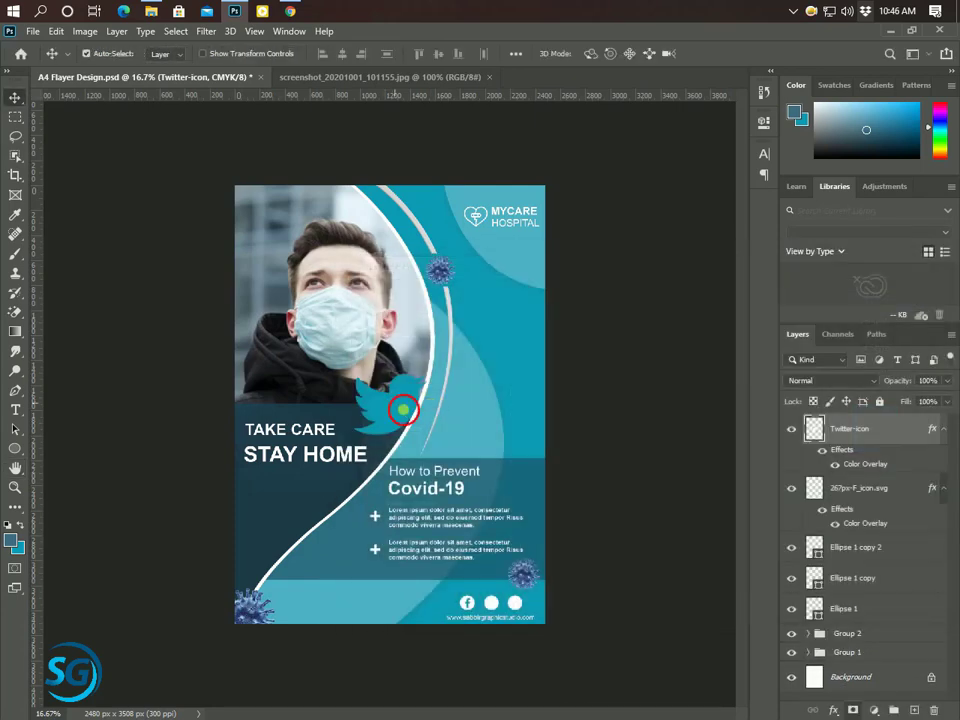
# Step: Scale the Twitter bird to about 12% and fit it into the middle white circle
pyautogui.moveTo(442, 403); pyautogui.dragTo(536, 610)
pyautogui.hotkey('ctrl', 't')
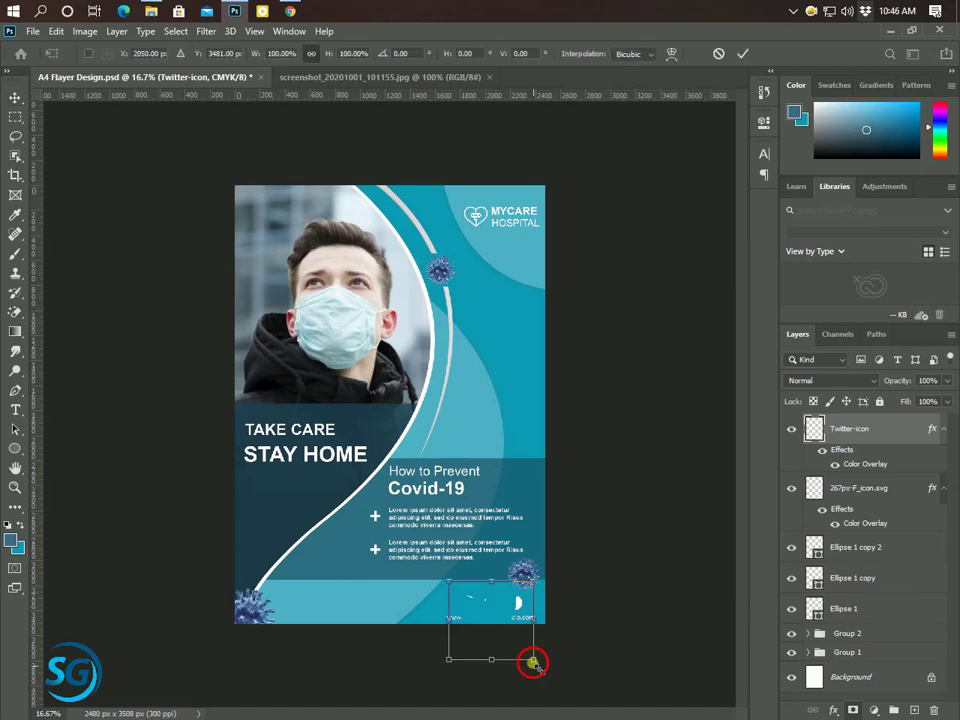
pyautogui.moveTo(534, 659); pyautogui.dragTo(510, 636)
pyautogui.scroll(1, 525, 622)
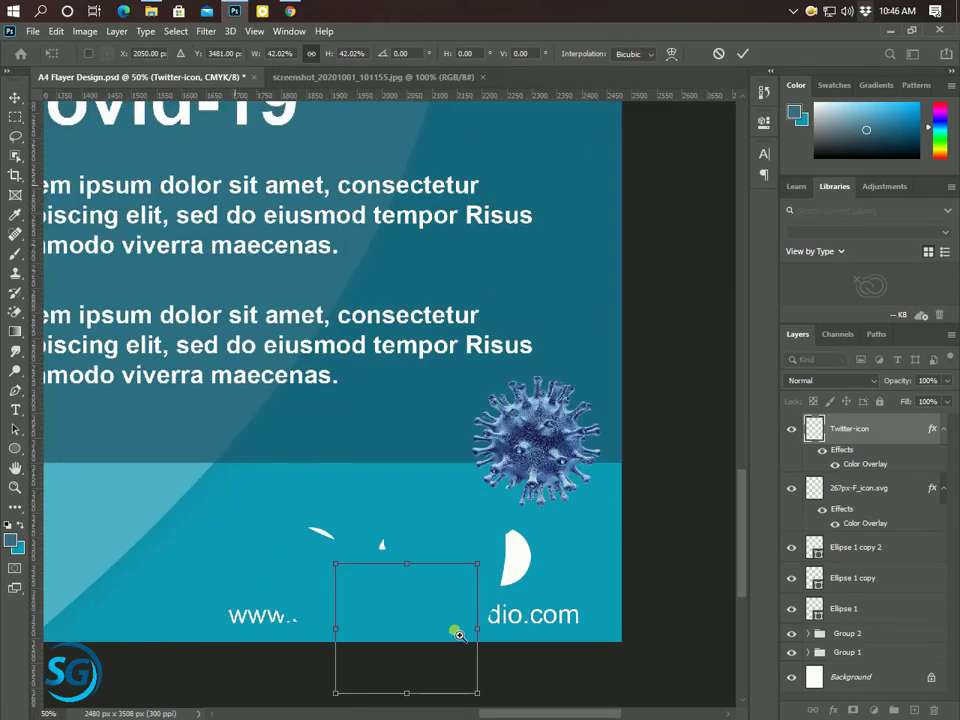
pyautogui.moveTo(435, 634); pyautogui.dragTo(433, 574)
pyautogui.moveTo(478, 636)
pyautogui.mouseDown()
pyautogui.moveTo(420, 573)
pyautogui.moveTo(437, 585)
pyautogui.mouseUp()
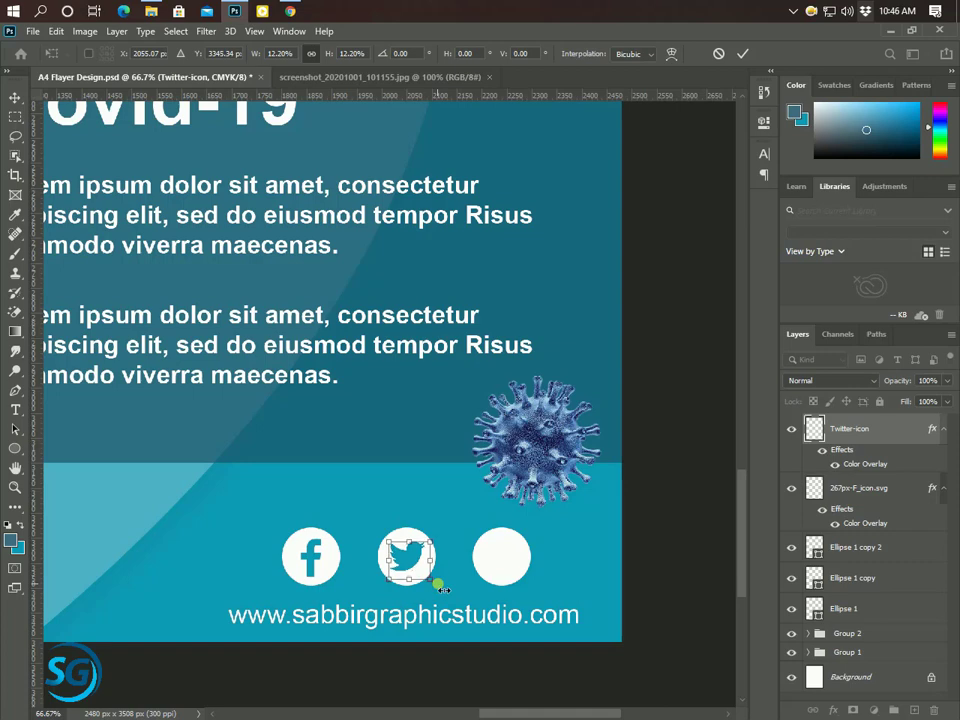
pyautogui.press('Down')
pyautogui.press('Down')
pyautogui.press('Down')
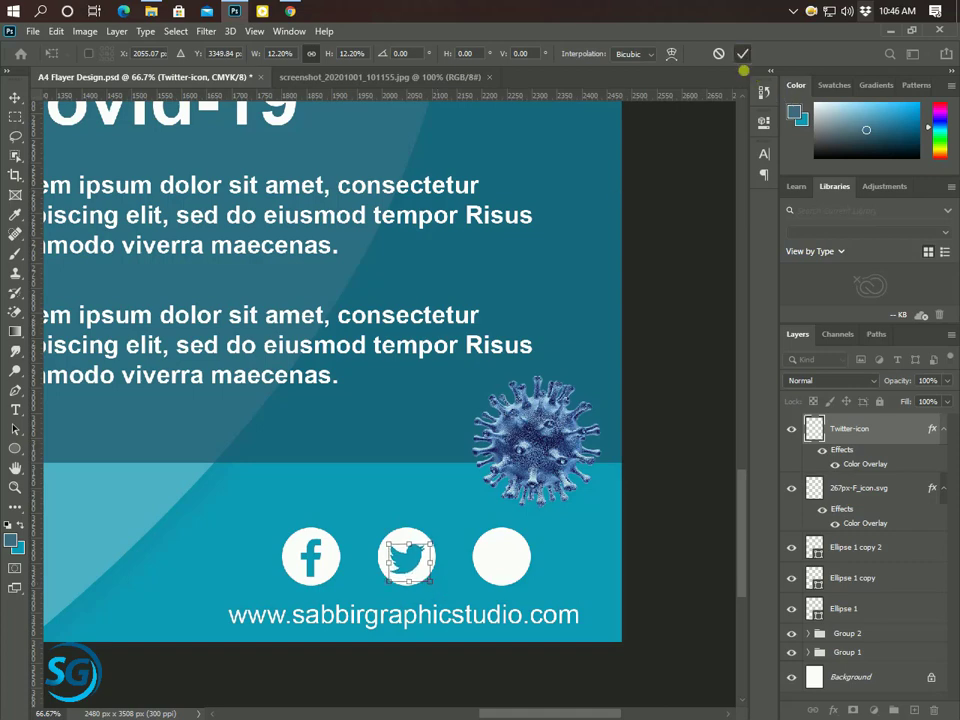
pyautogui.press('Return')
pyautogui.hotkey('alt', 'Tab')
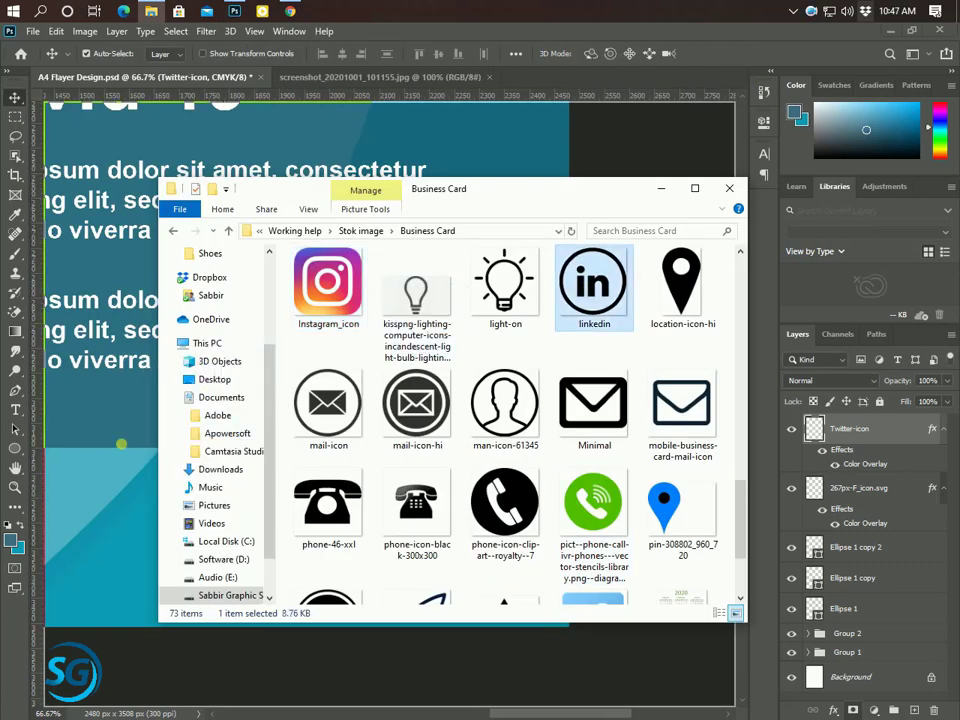
# Step: Place the LinkedIn icon scaled into the third circle and magic-erase its black ring
pyautogui.moveTo(590, 291); pyautogui.dragTo(255, 480)
pyautogui.moveTo(533, 597)
pyautogui.mouseDown()
pyautogui.moveTo(338, 401)
pyautogui.moveTo(486, 554)
pyautogui.moveTo(483, 572)
pyautogui.mouseUp()
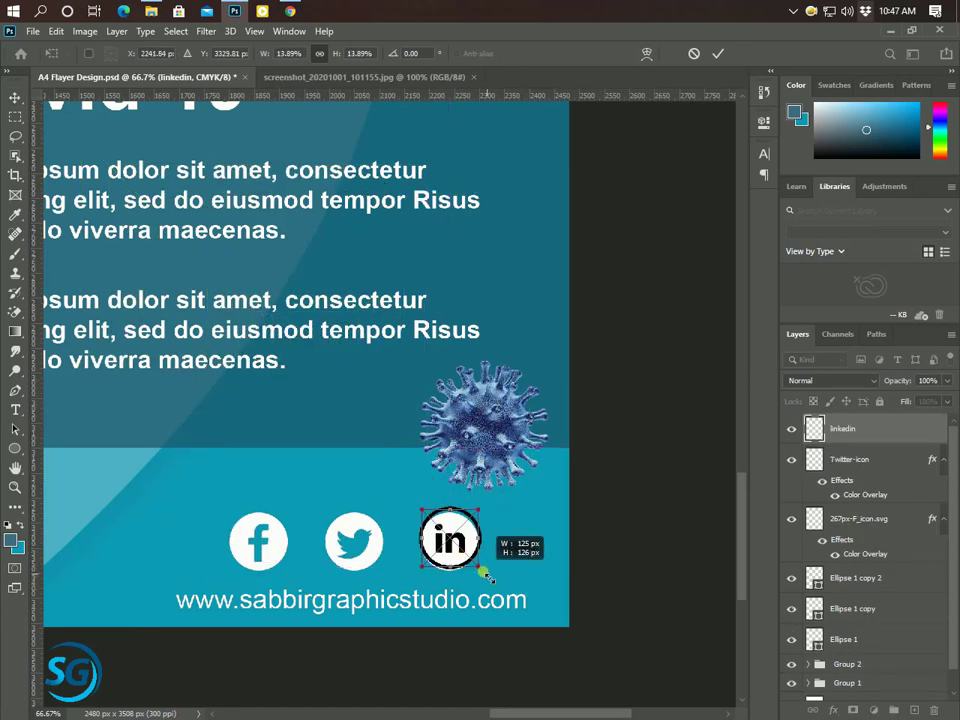
pyautogui.click(718, 56)
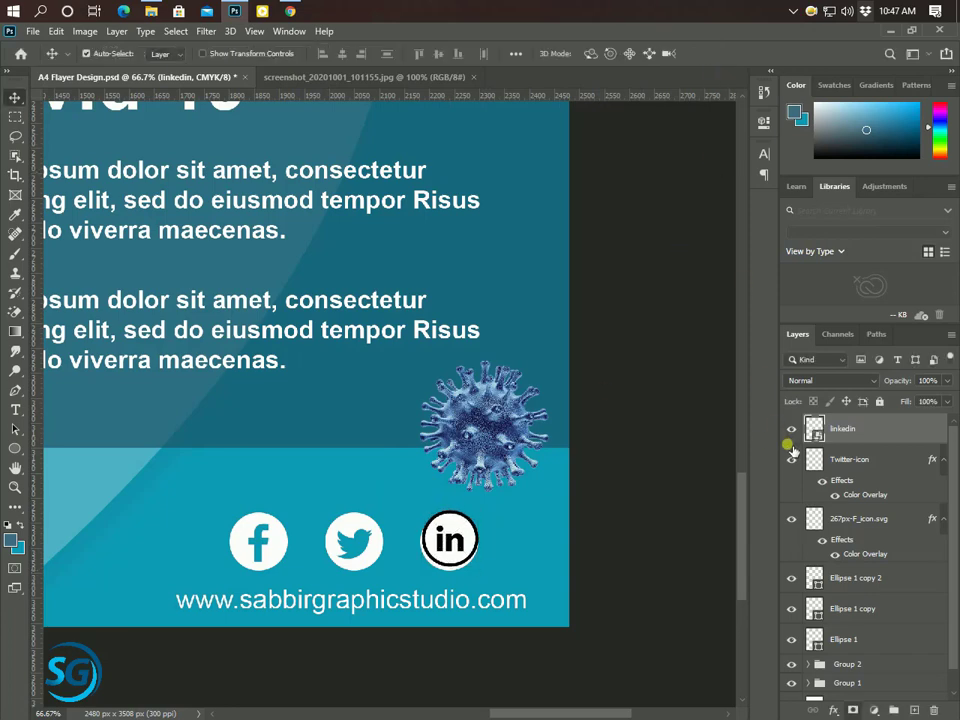
pyautogui.click(15, 311)
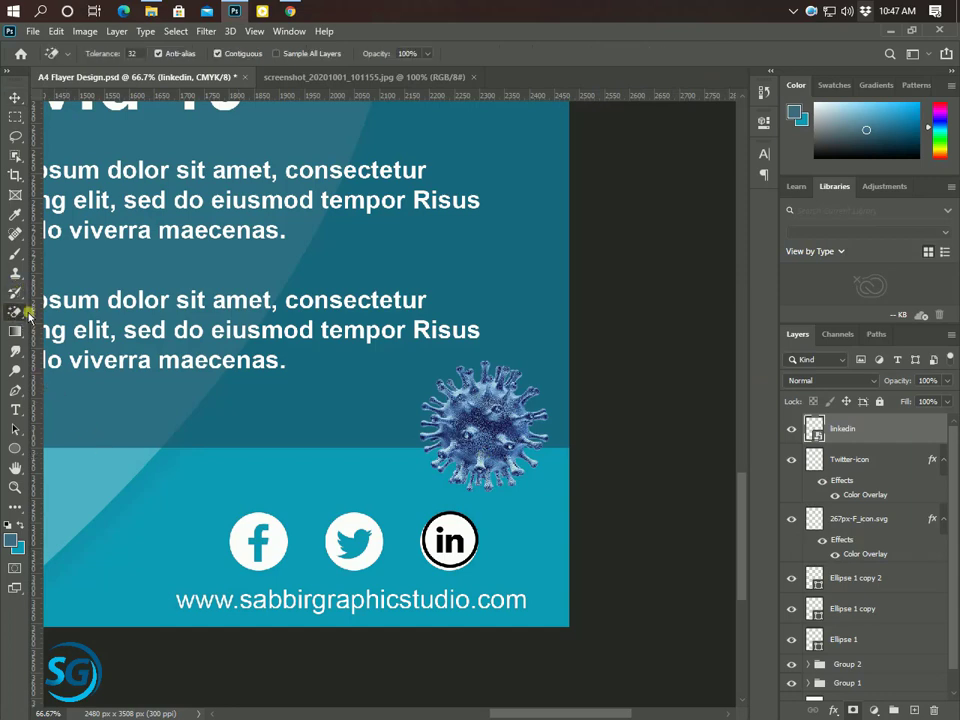
pyautogui.click(455, 525)
pyautogui.click(472, 501)
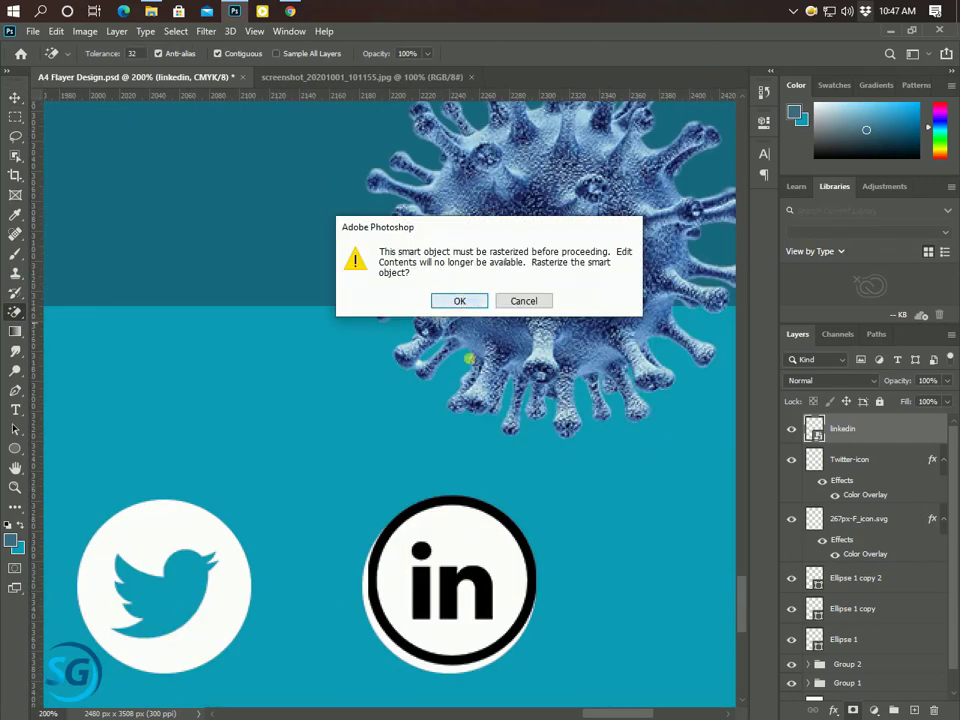
pyautogui.click(454, 300)
pyautogui.click(477, 503)
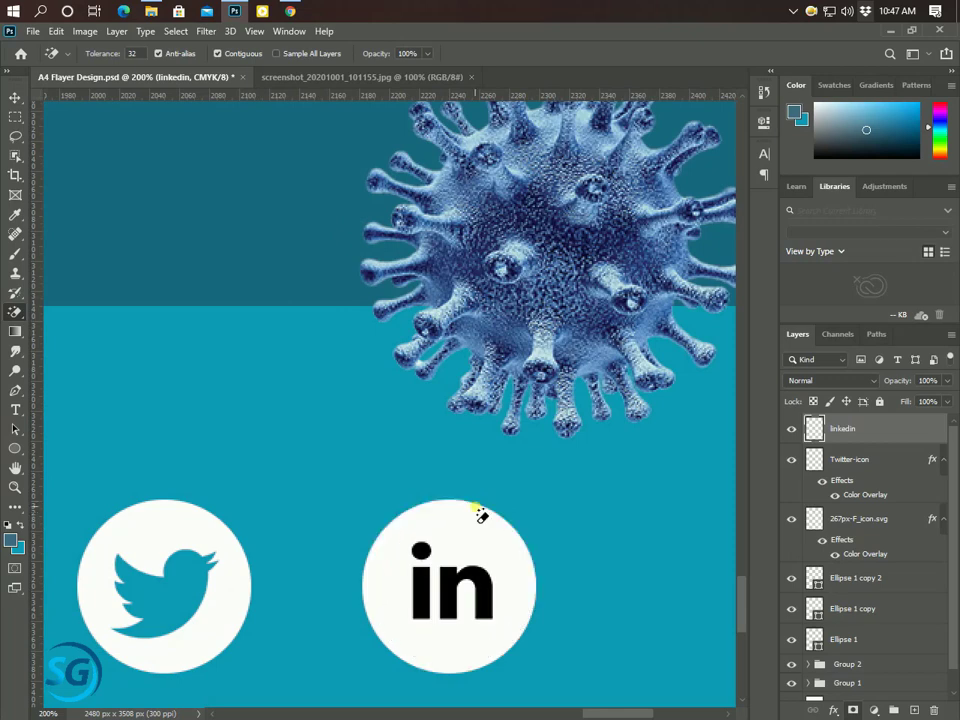
# Step: Add a teal Color Overlay to the LinkedIn logo and zoom out to the whole flyer
pyautogui.click(14, 97)
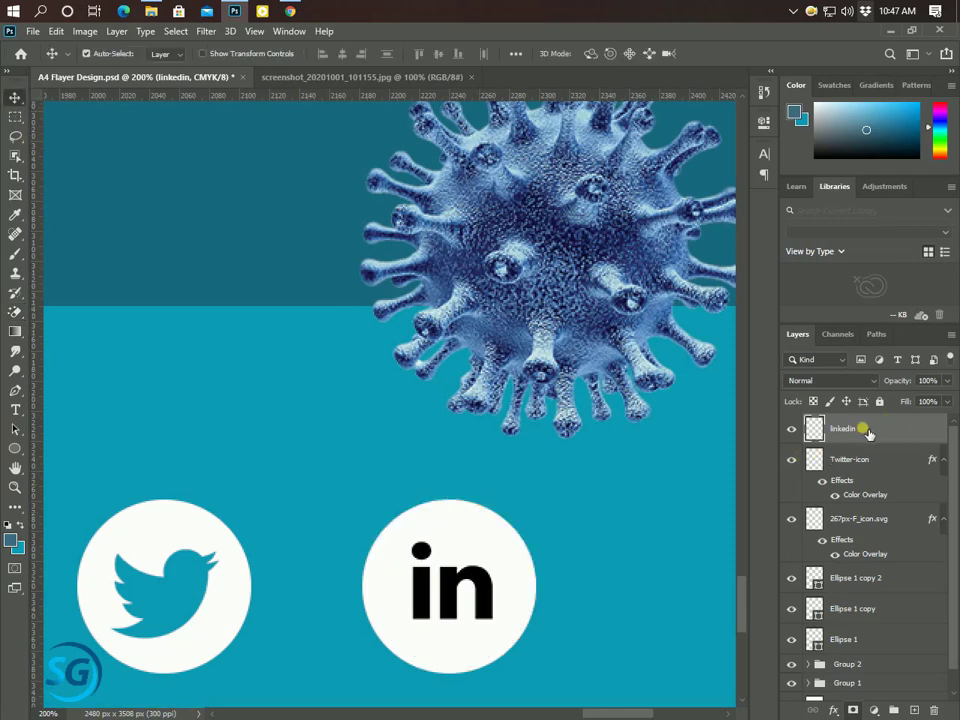
pyautogui.doubleClick(826, 428)
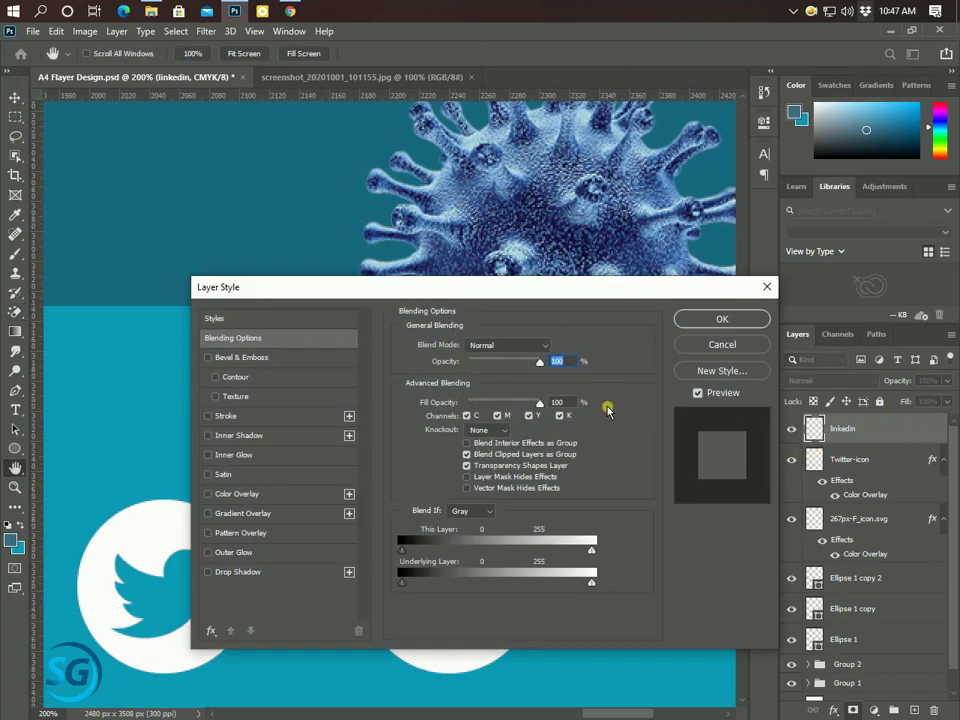
pyautogui.click(272, 494)
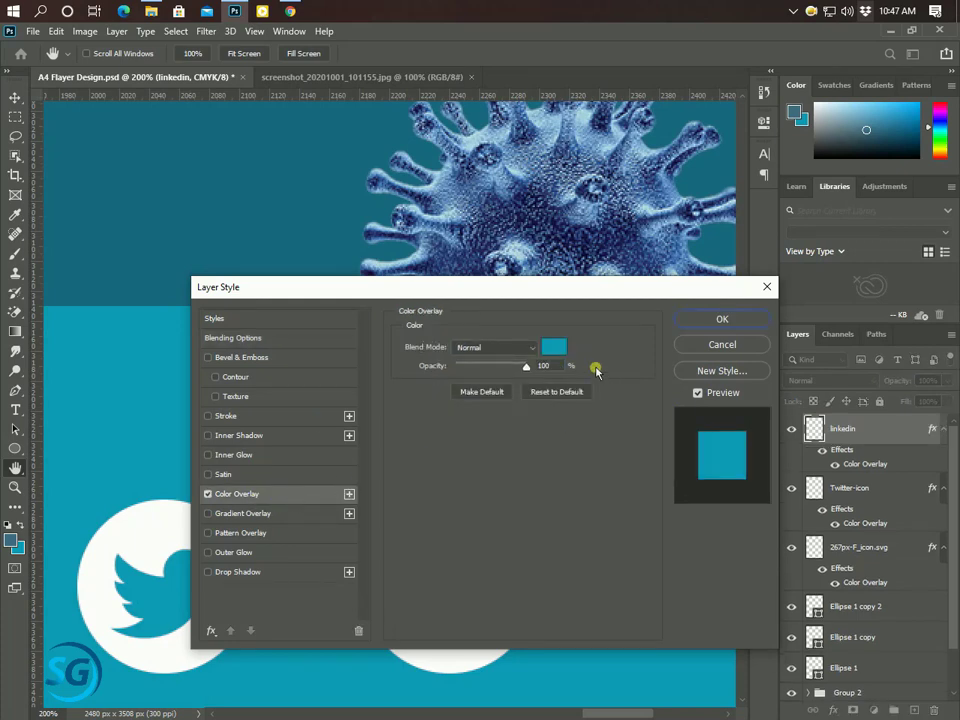
pyautogui.click(716, 318)
pyautogui.hotkey('ctrl', '0')
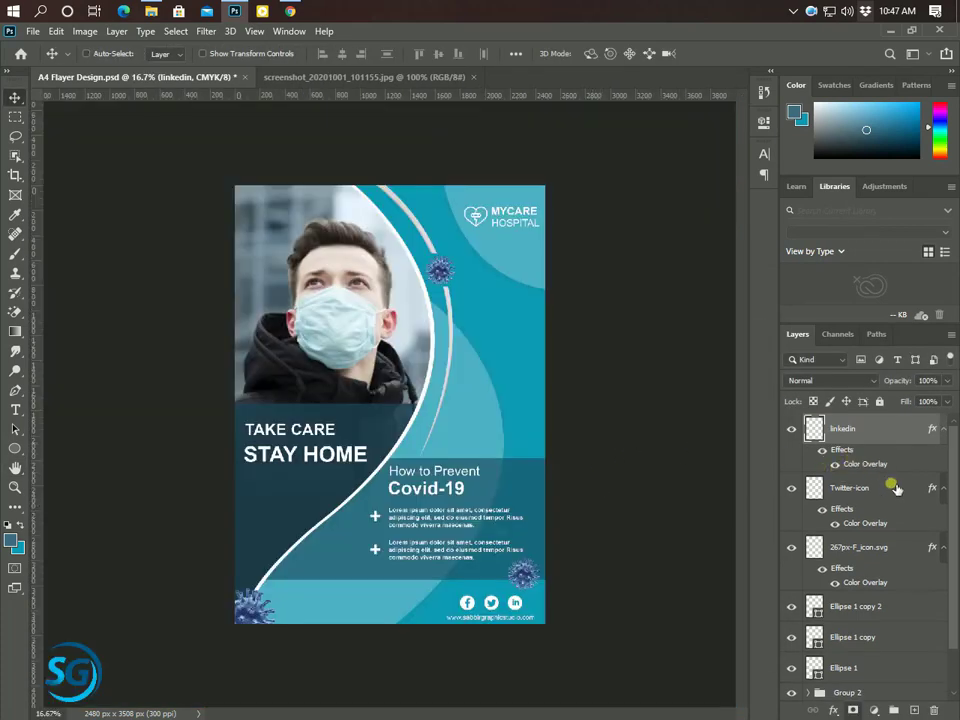
# Step: Group the Facebook, Twitter and LinkedIn icon layers with their white circle layers
pyautogui.keyDown('ctrl'); pyautogui.click(895, 551); pyautogui.keyUp('ctrl')
pyautogui.keyDown('ctrl'); pyautogui.click(864, 607); pyautogui.keyUp('ctrl')
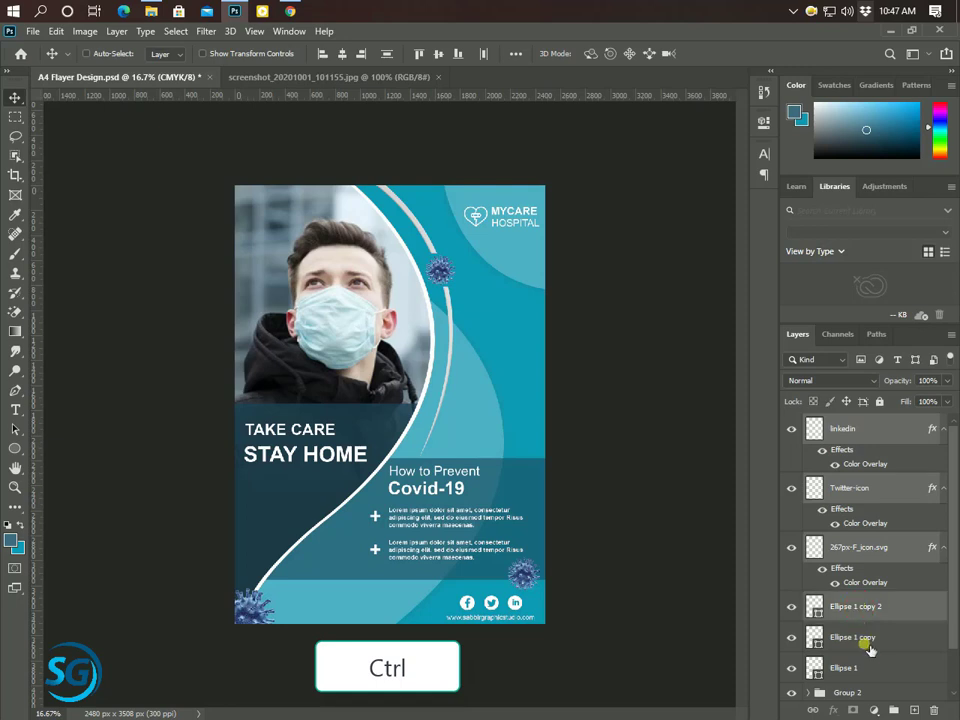
pyautogui.keyDown('ctrl'); pyautogui.click(888, 640); pyautogui.keyUp('ctrl')
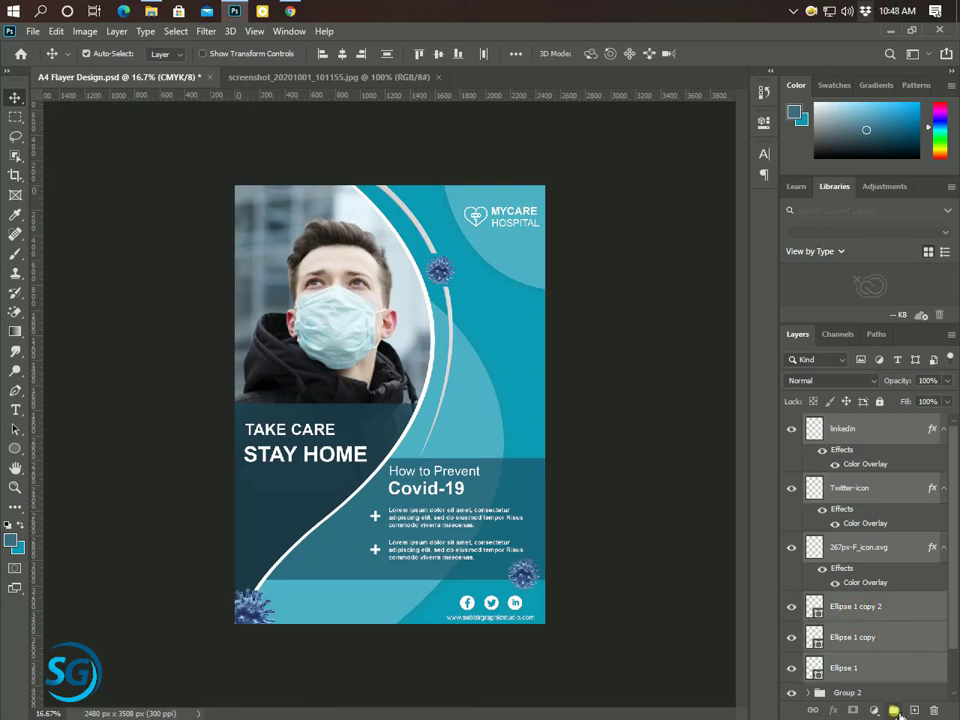
pyautogui.click(895, 710)
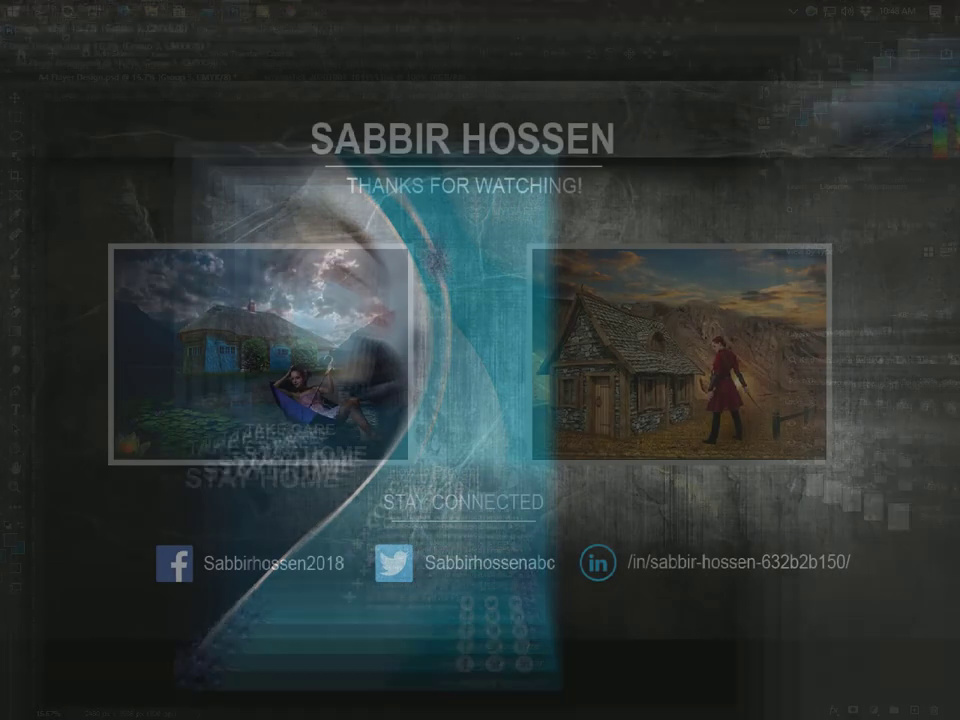